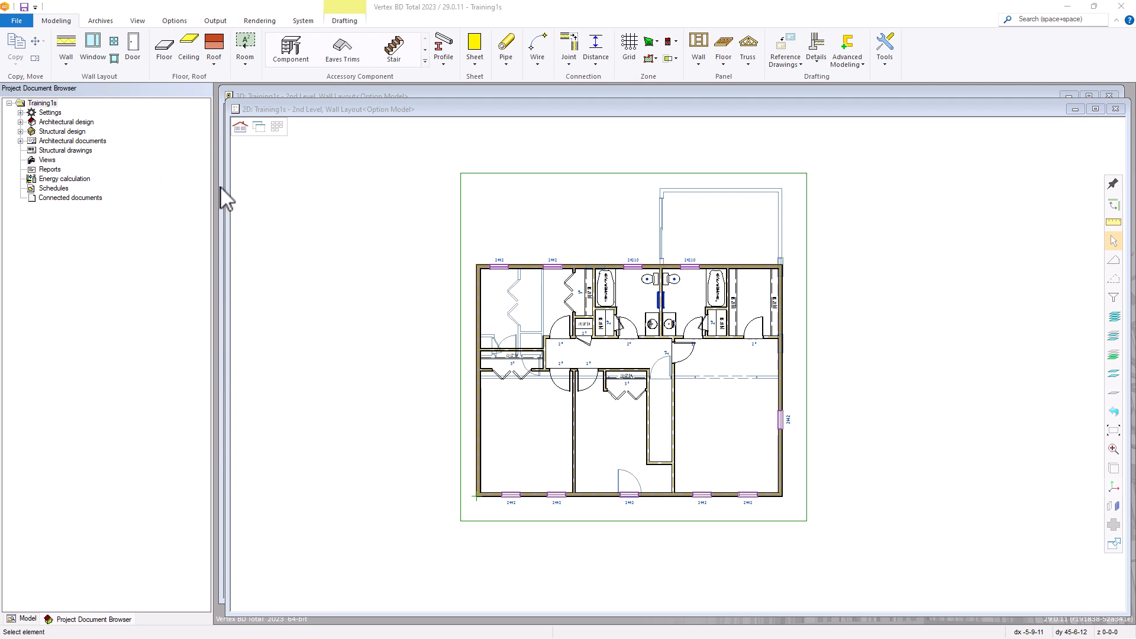
Load the 1st level wall layout drawing-model pair
click(462, 265)
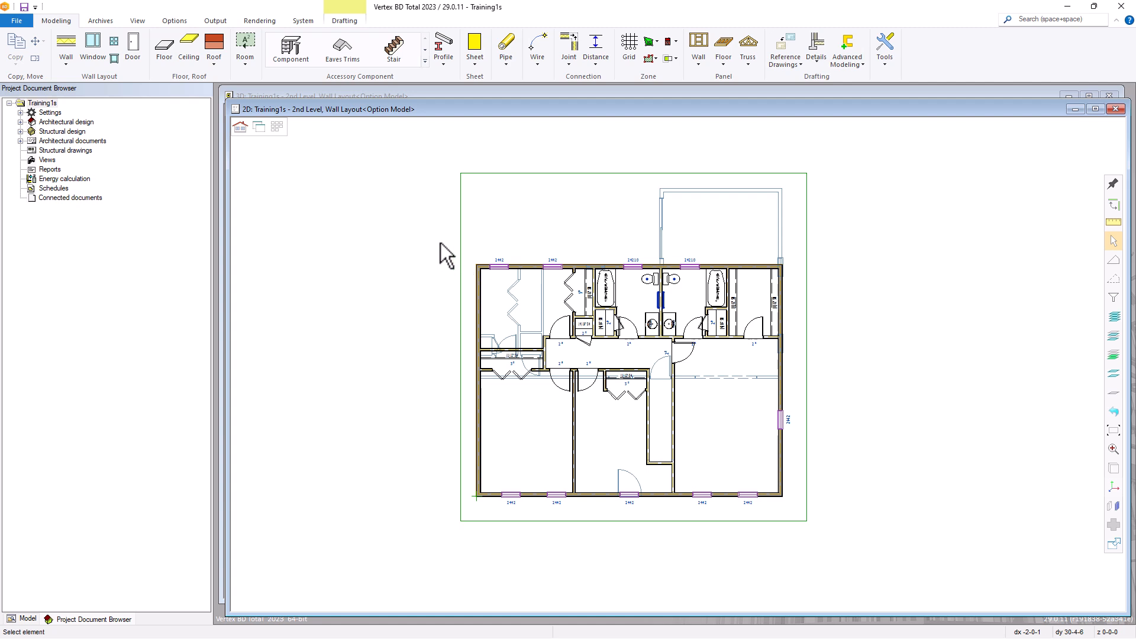
click(276, 127)
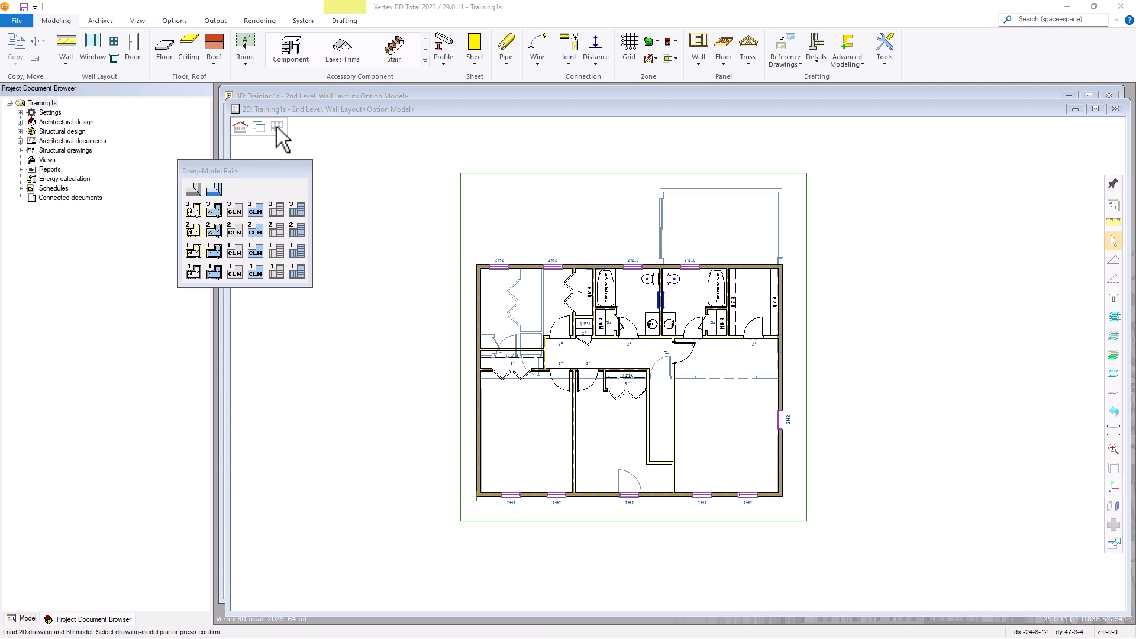
click(192, 253)
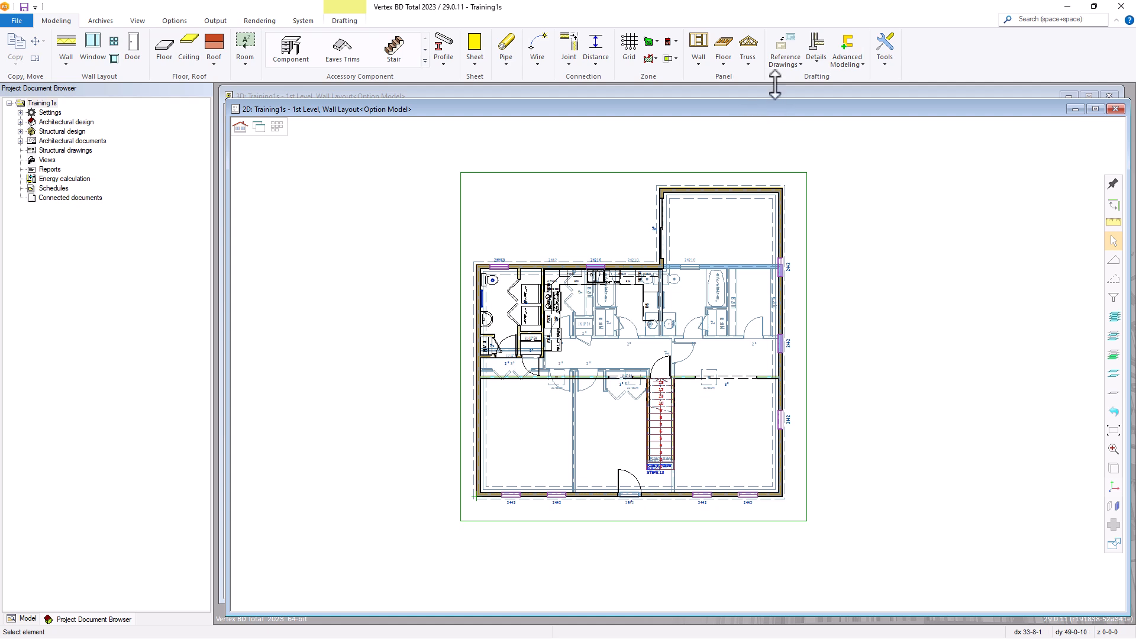
Hide the 2nd Level and Basement wall layout reference drawings in the reference drawing properties
click(782, 61)
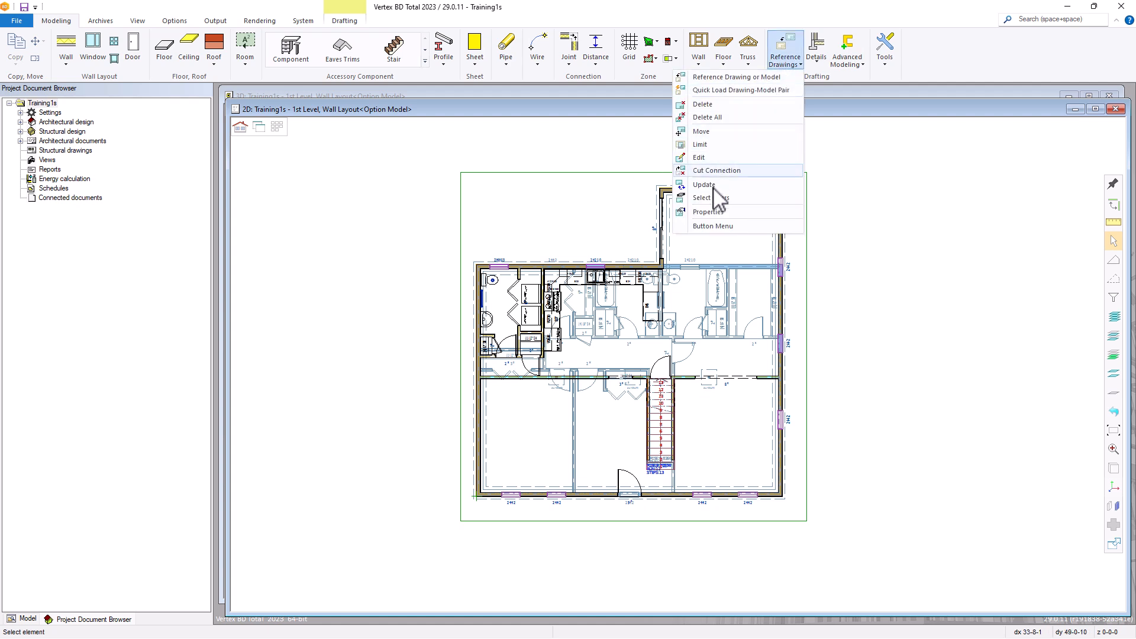
click(707, 213)
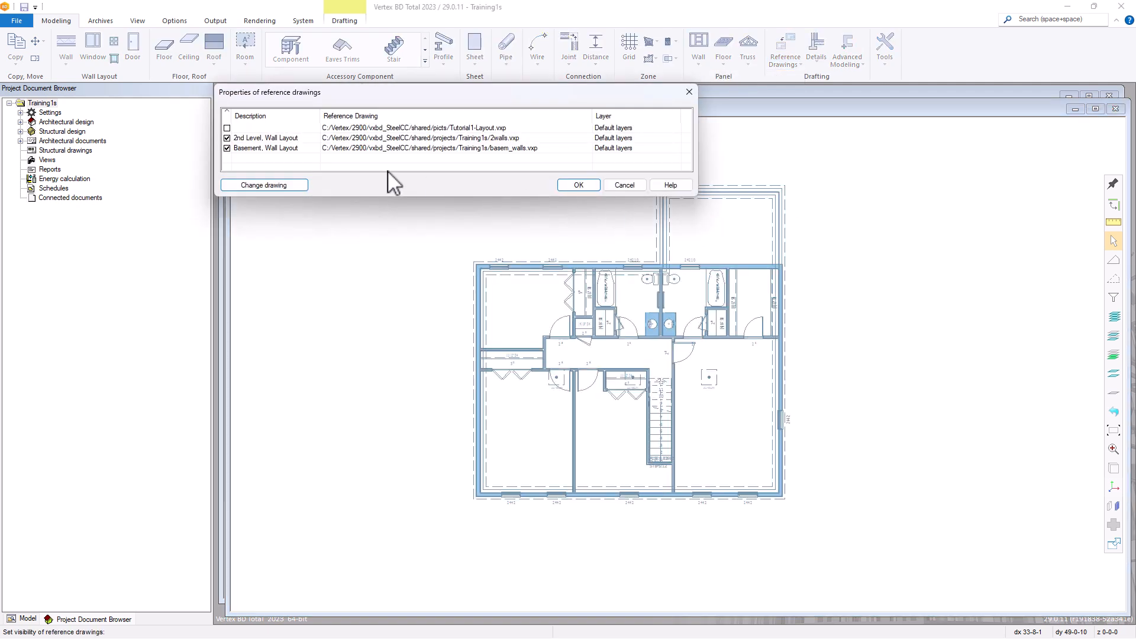
click(227, 148)
click(226, 138)
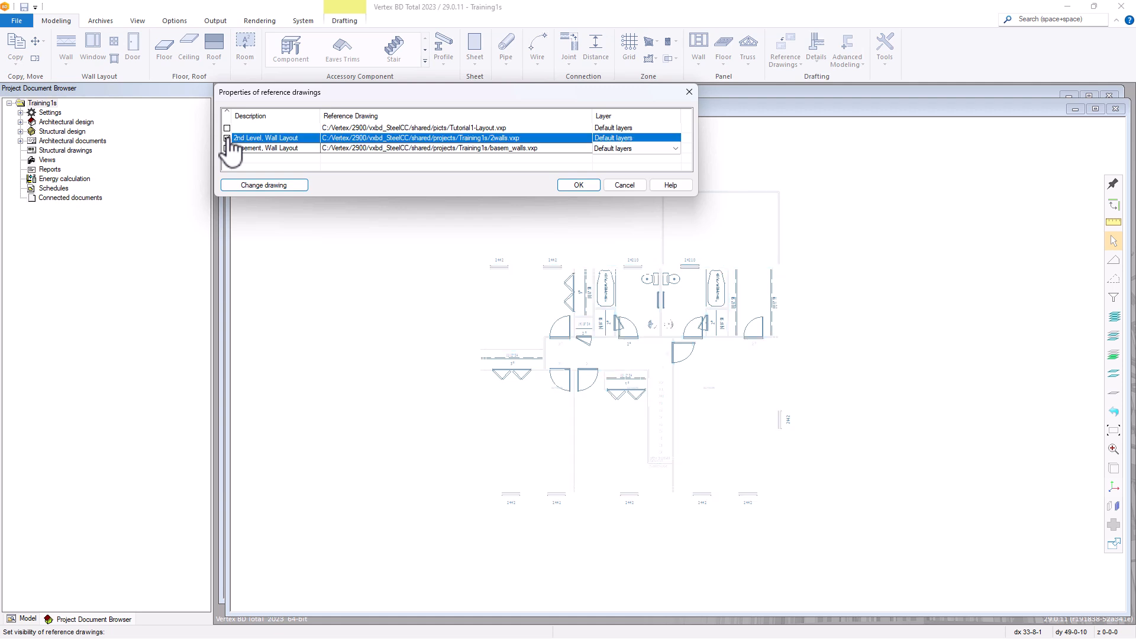
click(579, 184)
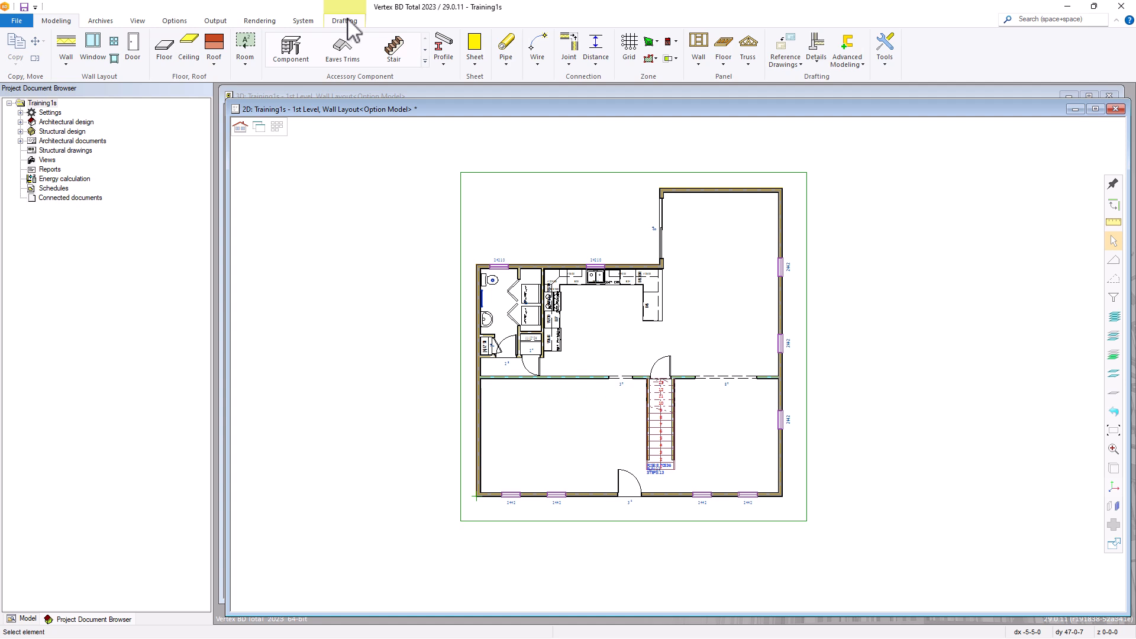
Start a fast dimension between the outer corner and the opposite wall's centreline of the small closet below the dryer
click(347, 22)
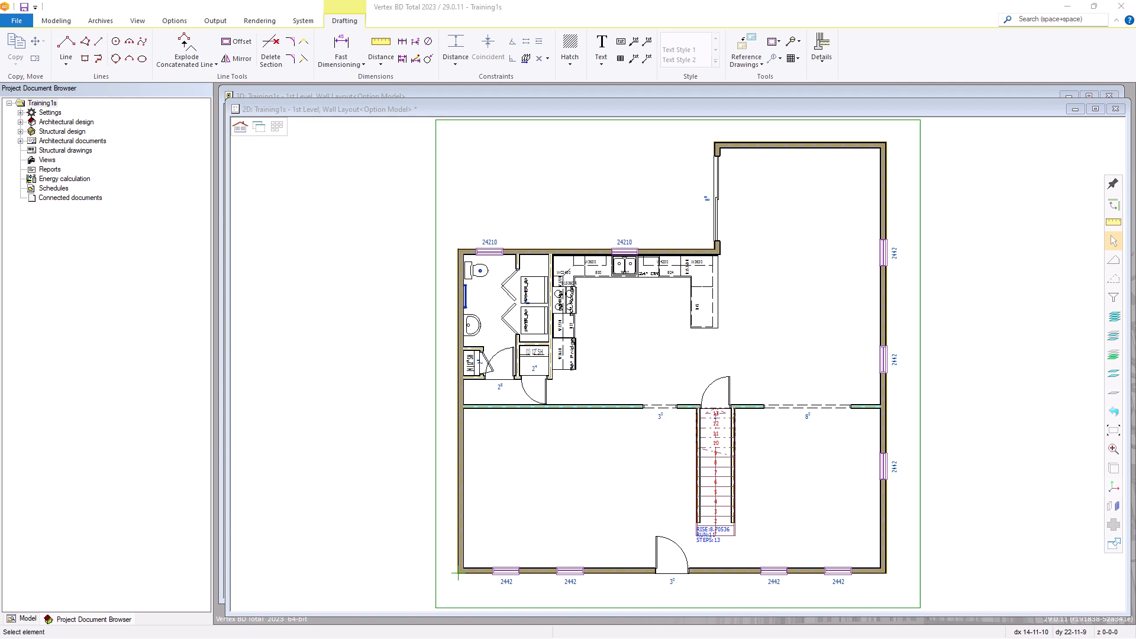
click(471, 158)
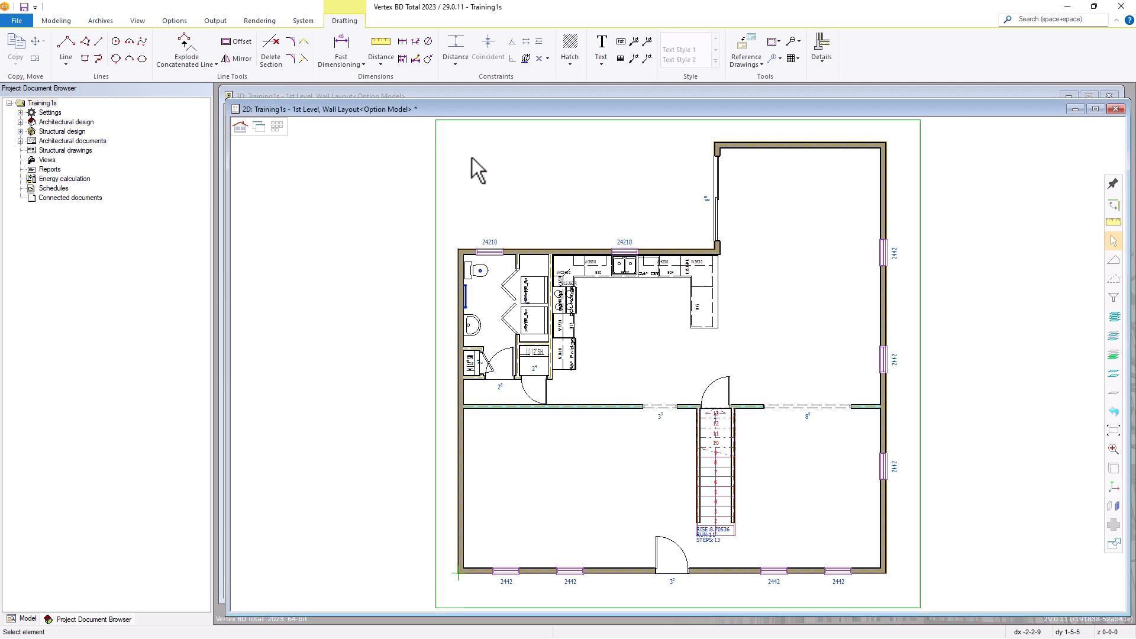
click(345, 62)
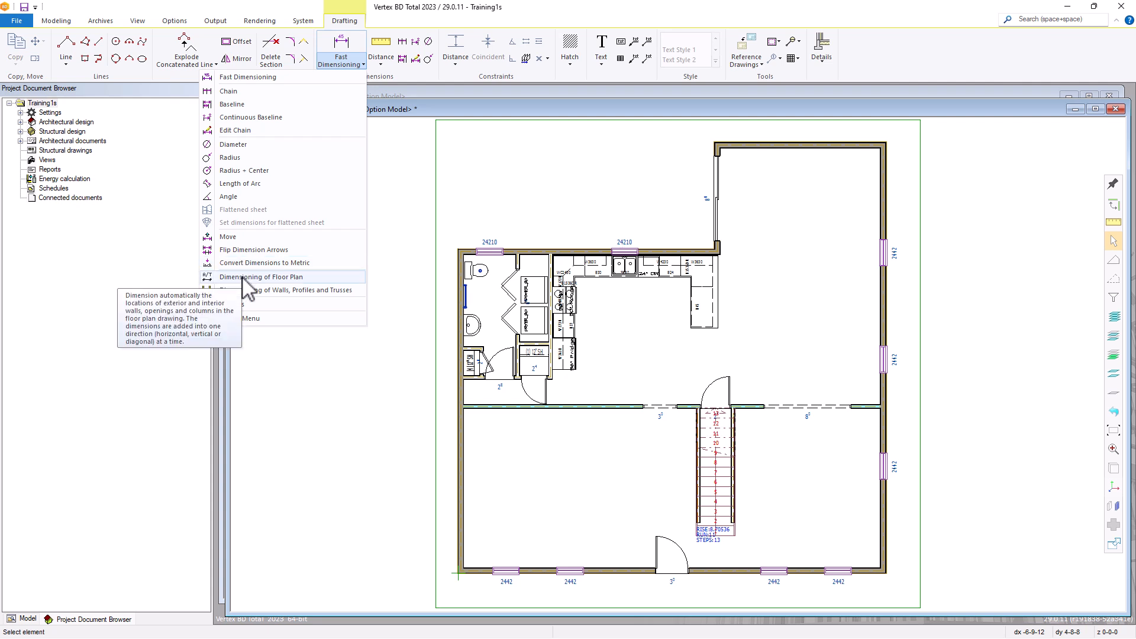
click(242, 79)
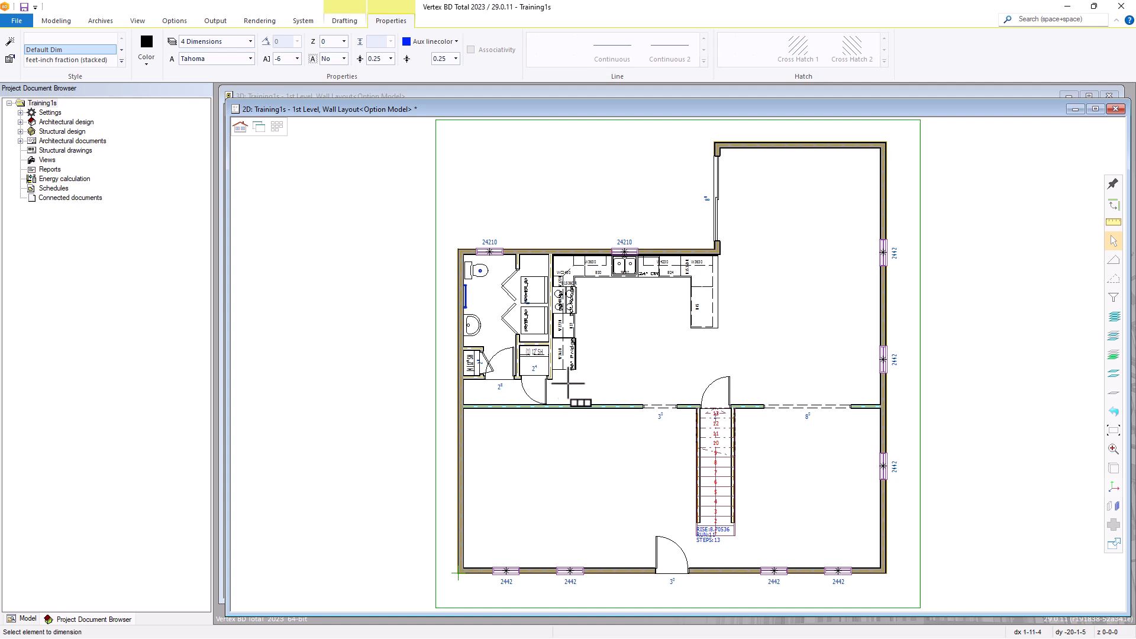
scroll(536, 362, up, 1)
scroll(679, 326, up, 1)
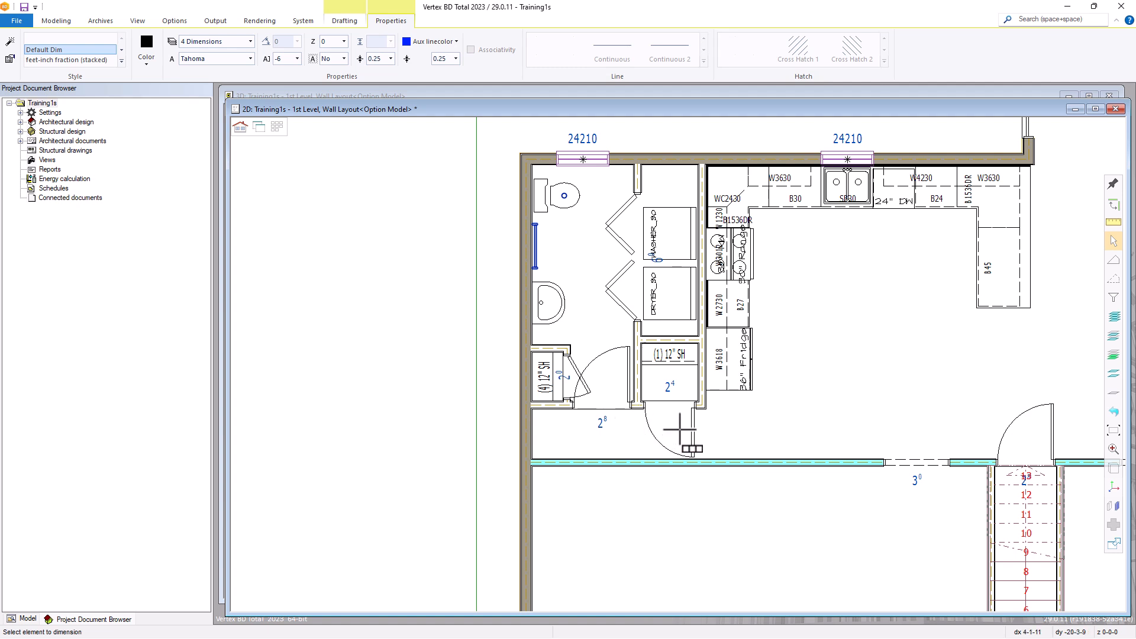
scroll(678, 438, up, 1)
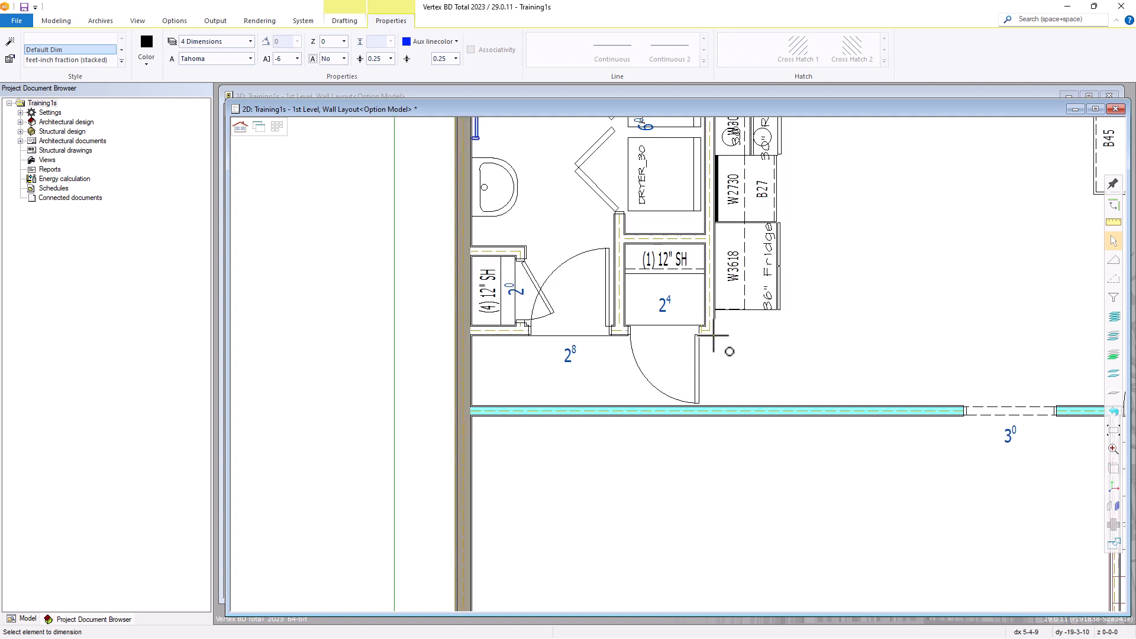
click(713, 334)
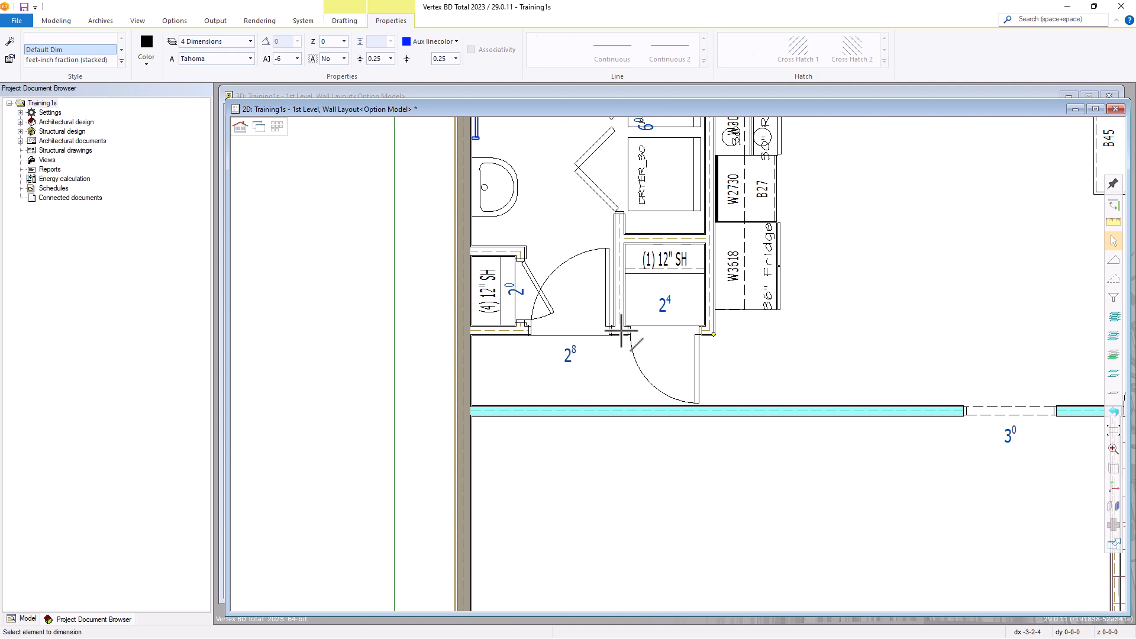
click(619, 324)
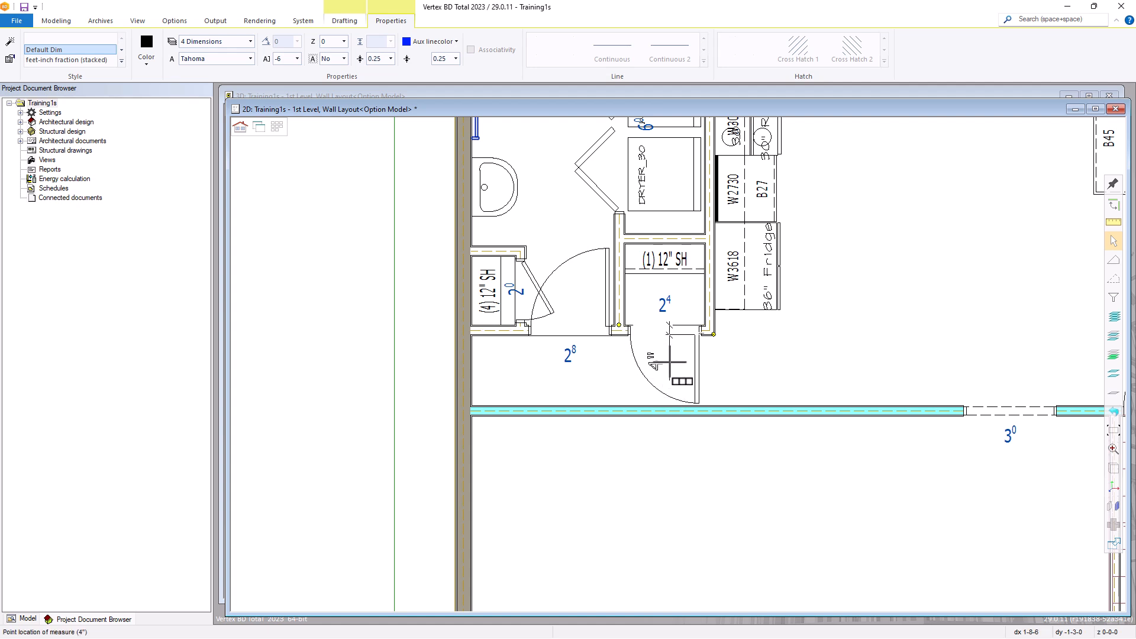
Review the inch dimensioning type and precision options, leaving the settings unchanged
right_click(669, 362)
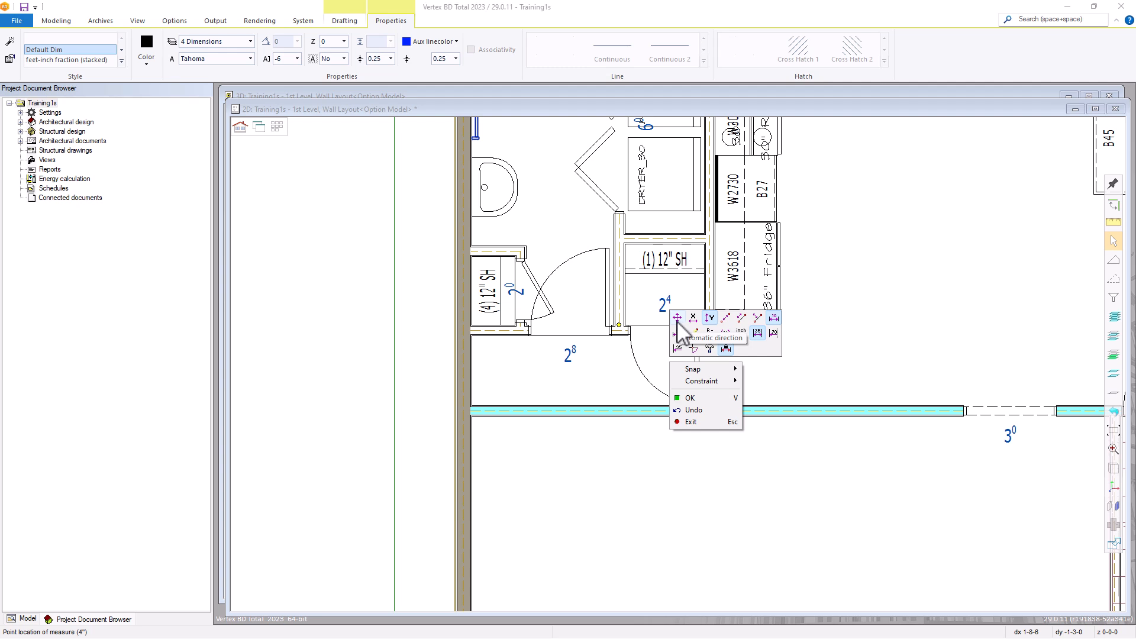
click(741, 333)
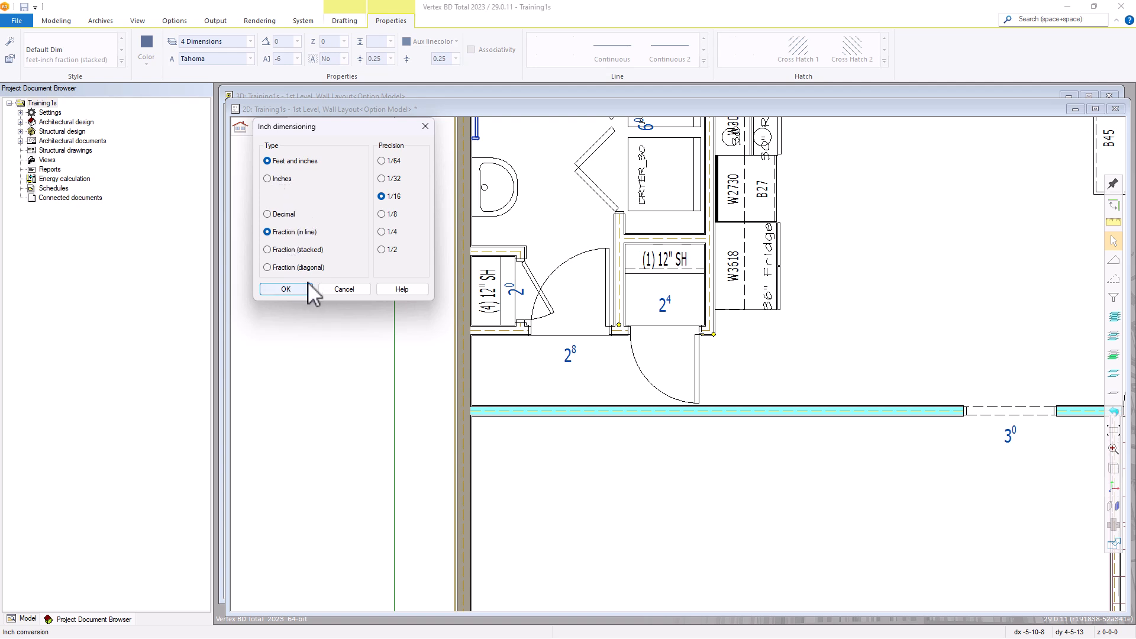
click(339, 291)
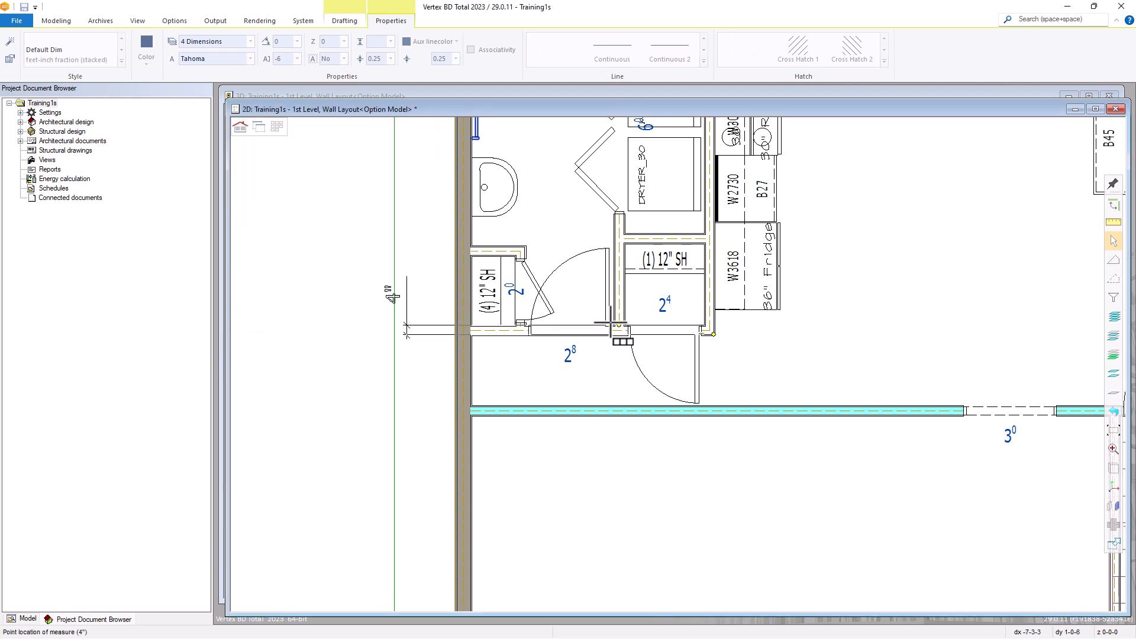
Switch the fast dimension to the horizontal X direction and place it just below the closet
right_click(666, 322)
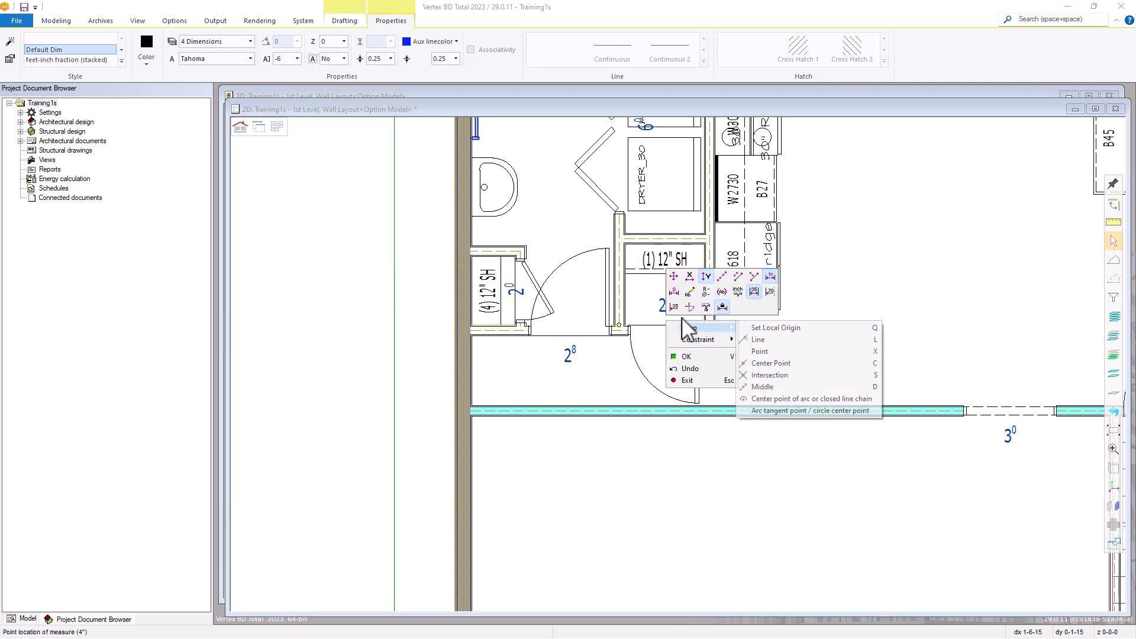
click(689, 277)
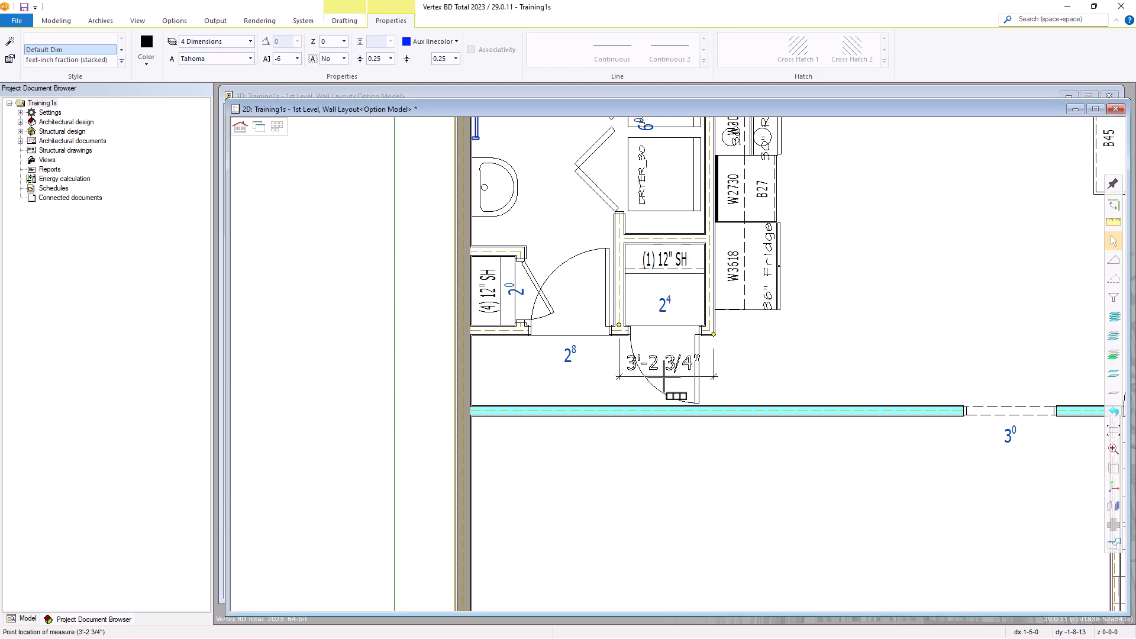
click(665, 378)
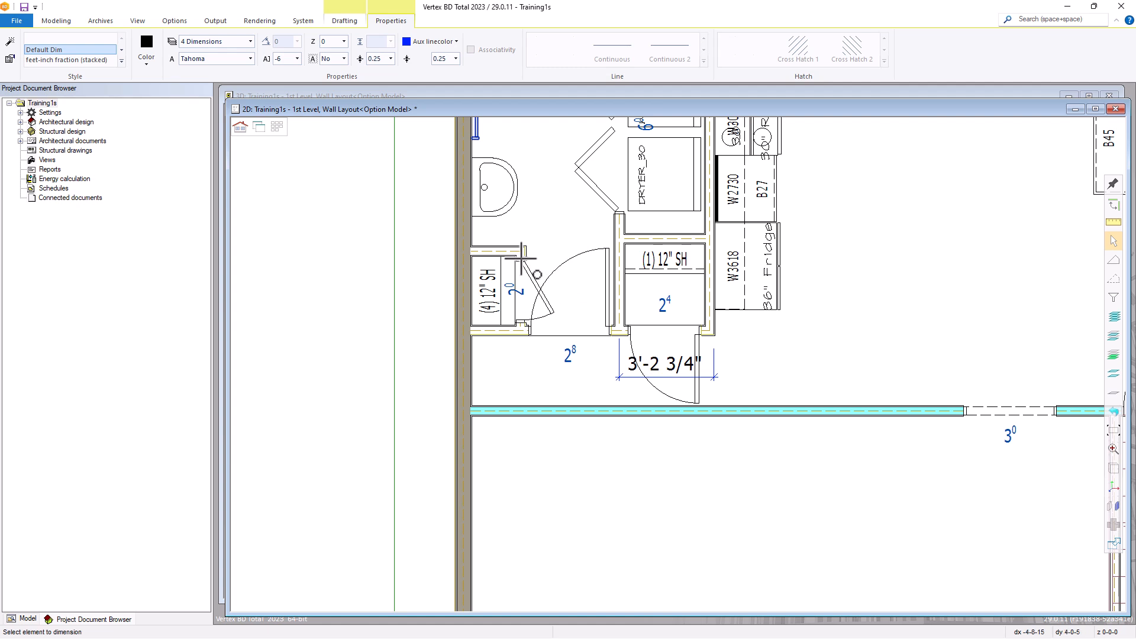
Add a horizontal fast dimension from the bathroom shelf closet's wall end to the exterior wall's outer face, placed above that closet
click(520, 251)
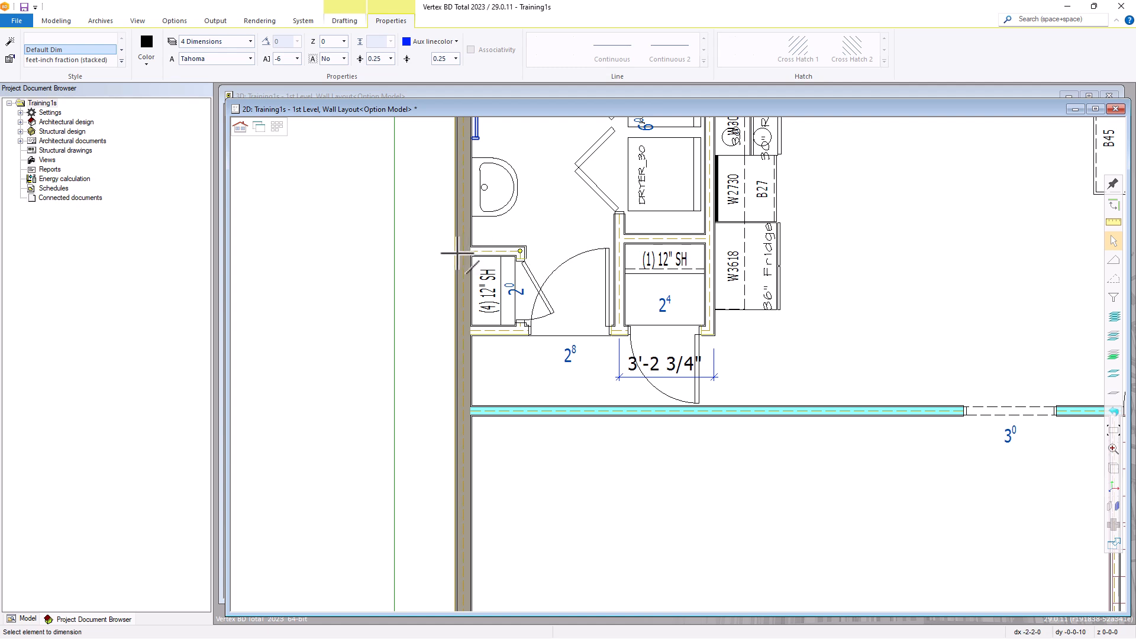
click(457, 253)
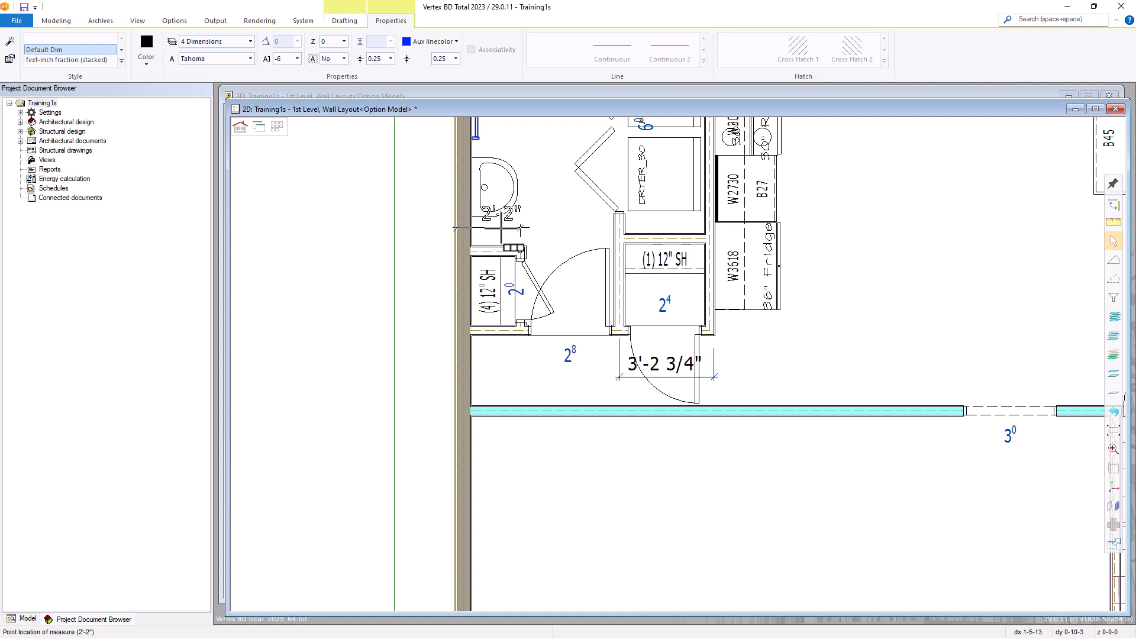
click(497, 233)
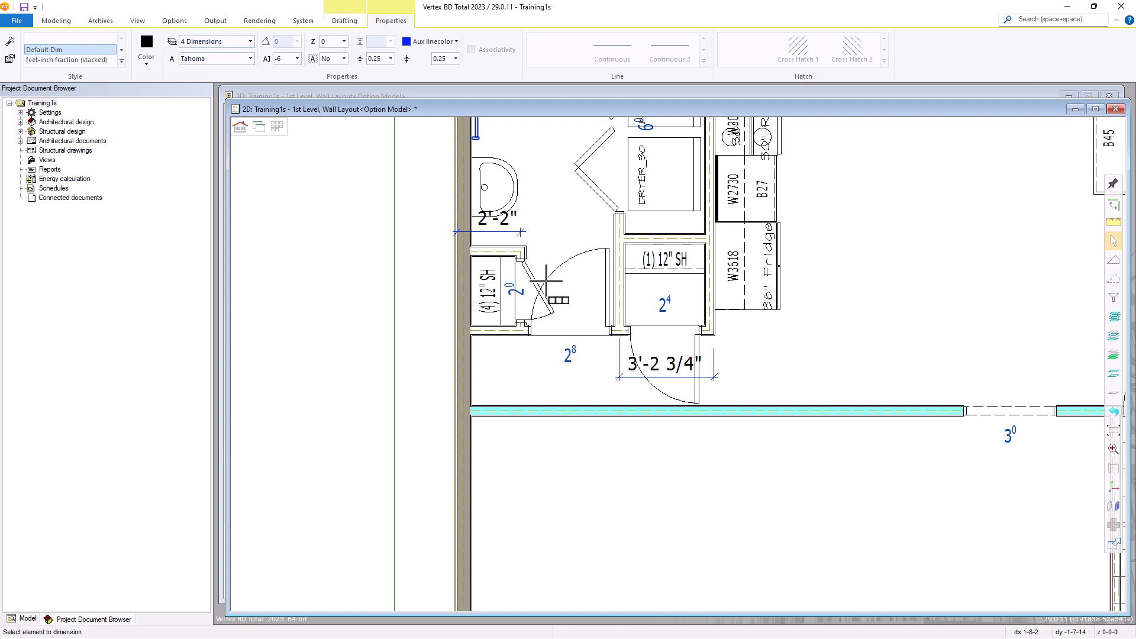
key(Escape)
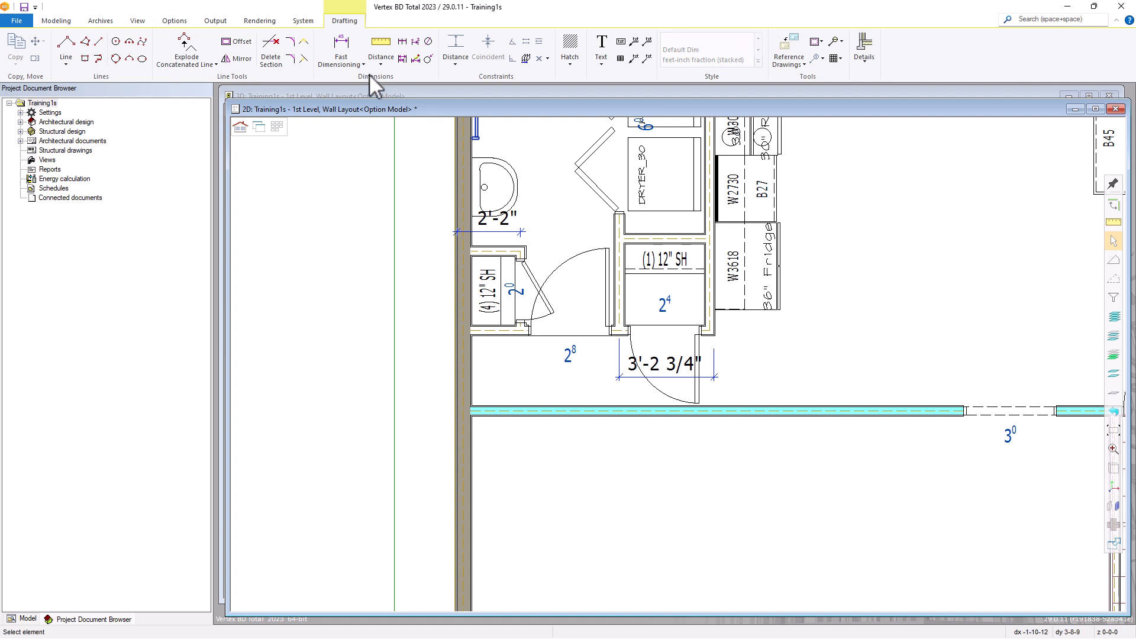
Begin a chain dimension from the bathroom's exterior corner to the centre of its 24210 window, placed above the drawing border
click(343, 63)
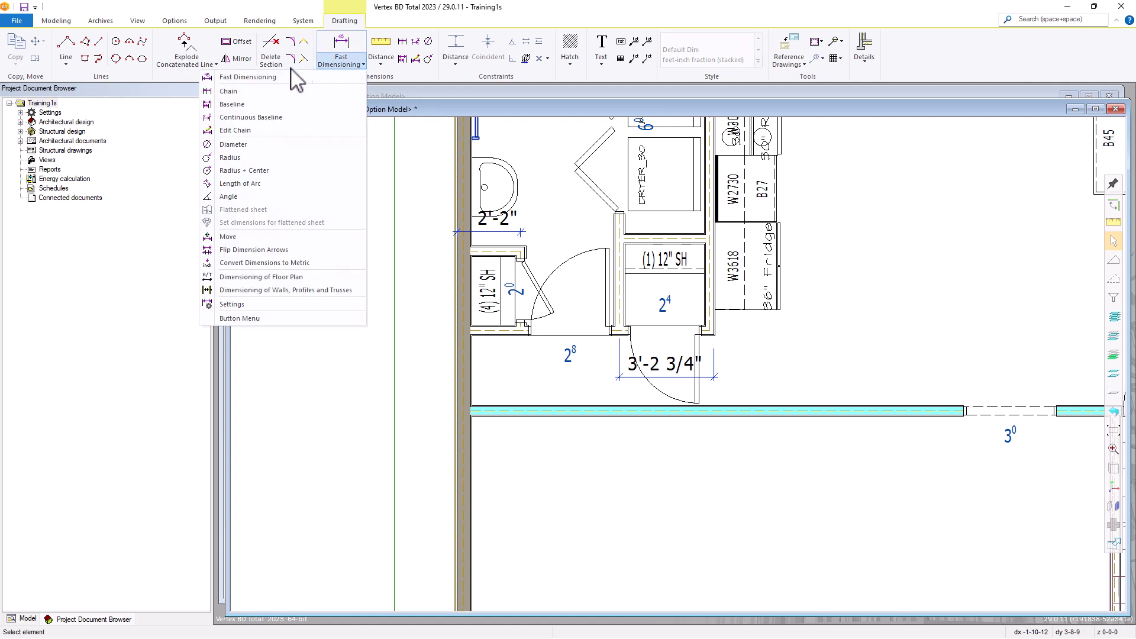
click(231, 92)
scroll(727, 399, down, 5)
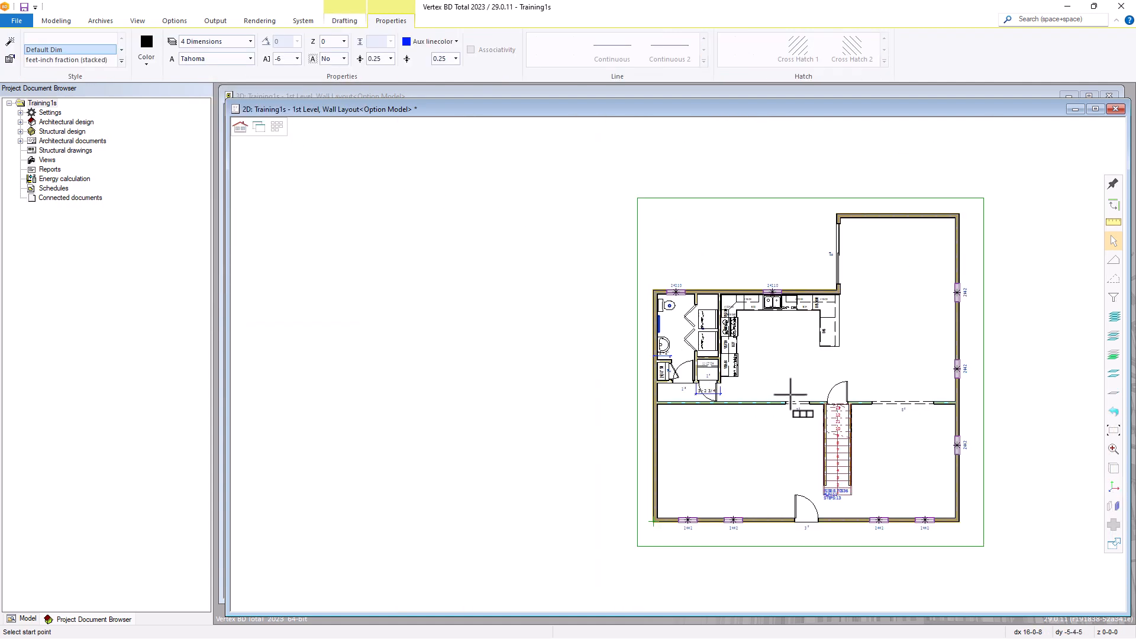
scroll(766, 325, up, 3)
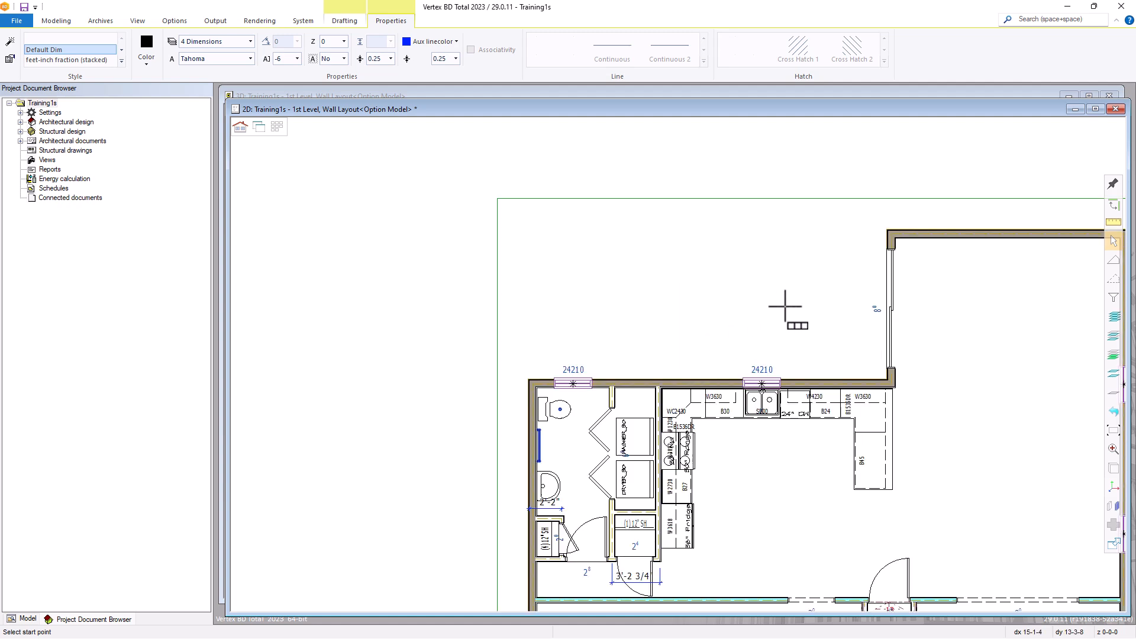
scroll(559, 378, up, 3)
click(598, 364)
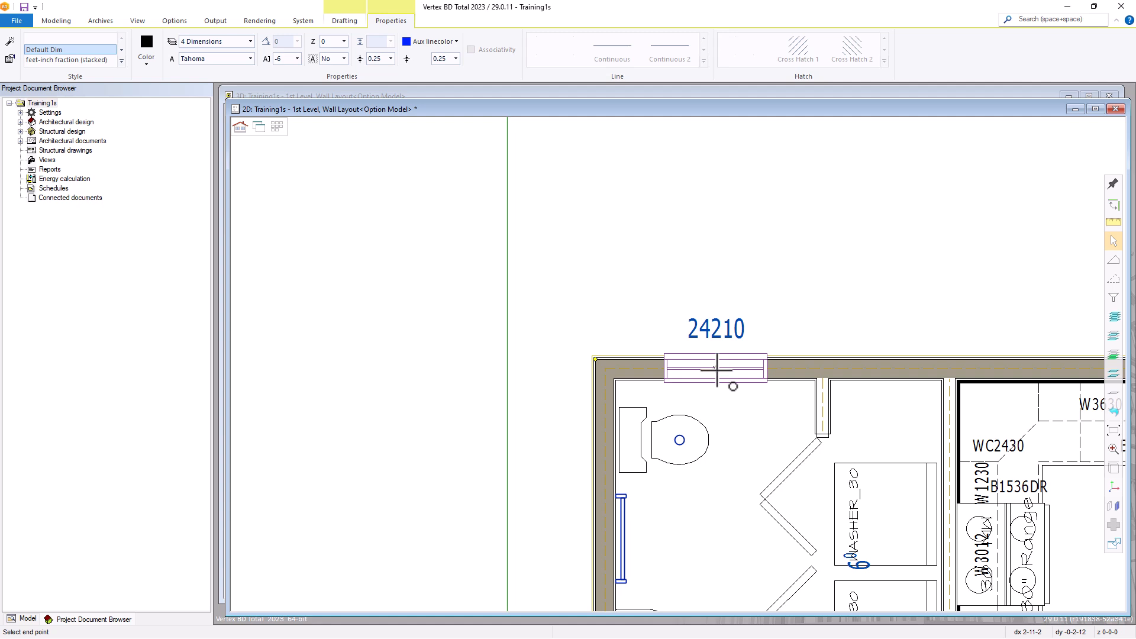
scroll(675, 340, down, 5)
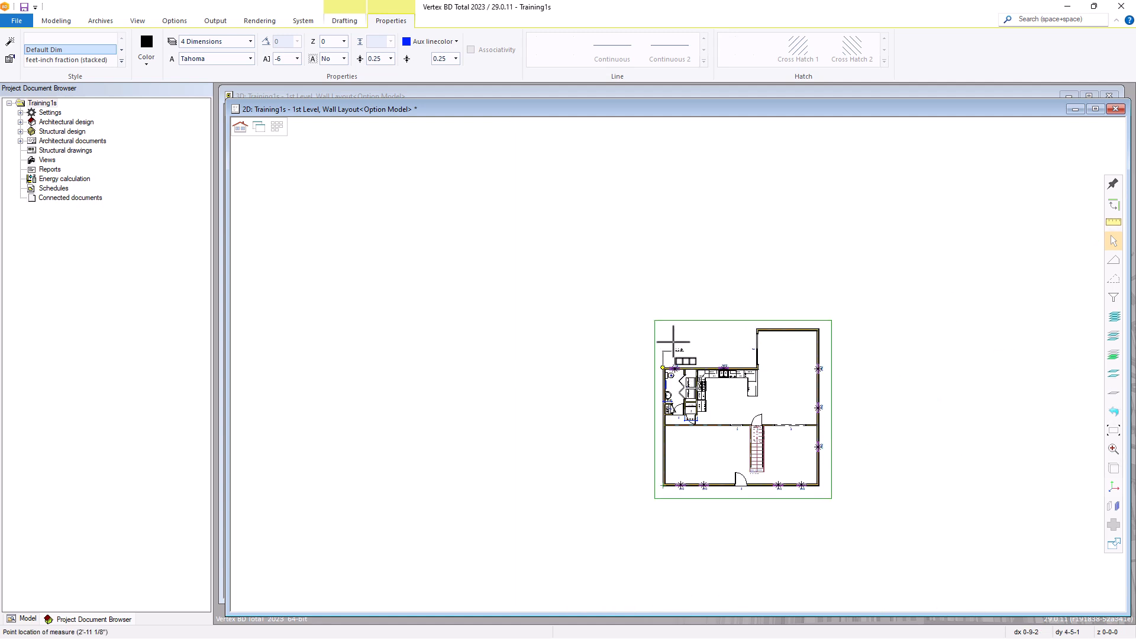
scroll(671, 336, up, 3)
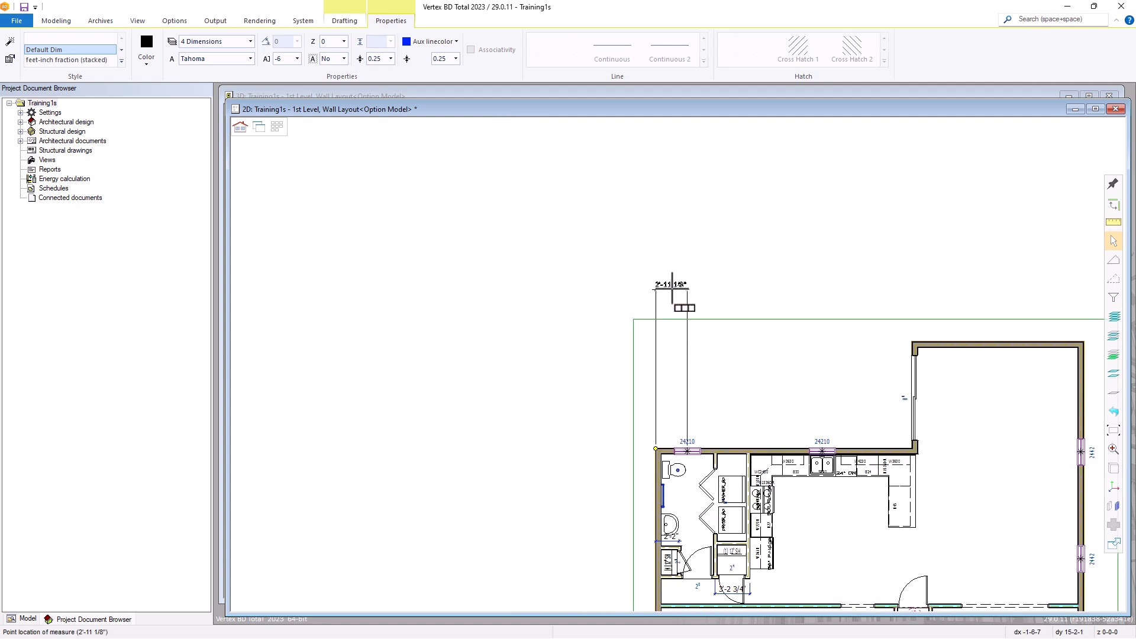
click(671, 287)
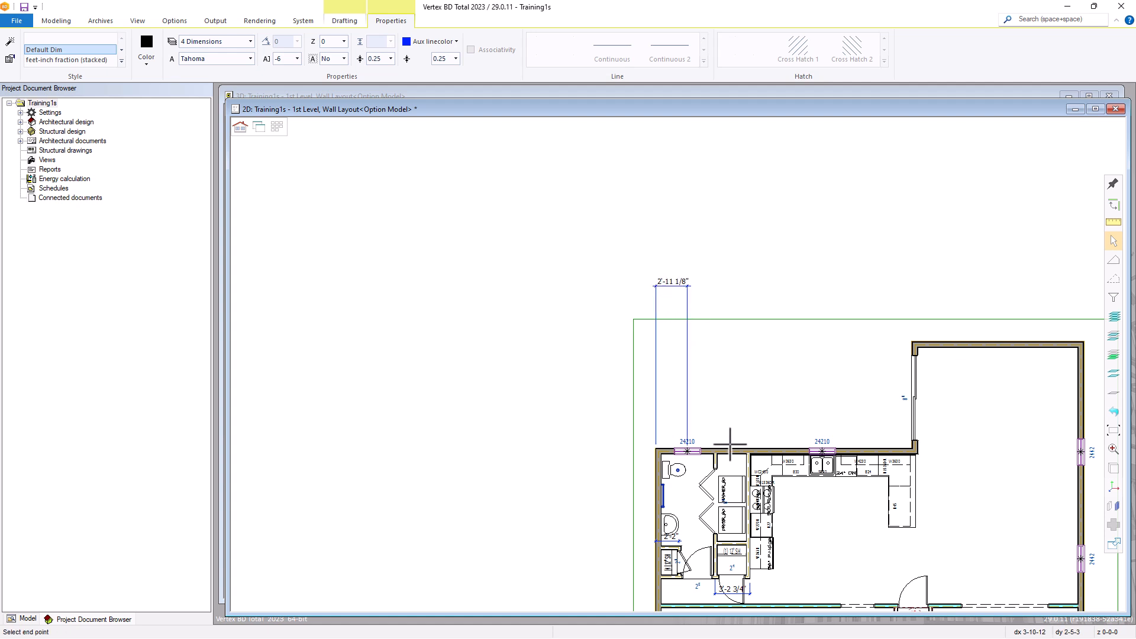
Continue the chain dimension through both laundry side walls to the centre of the kitchen's 24210 window
scroll(726, 450, up, 2)
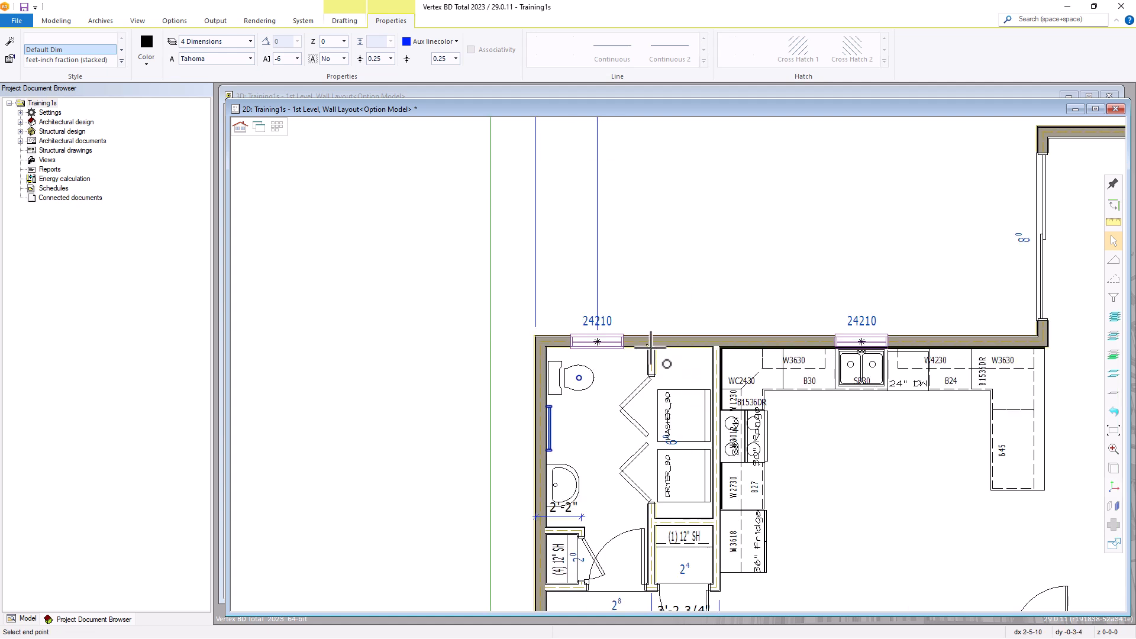
click(651, 342)
click(715, 346)
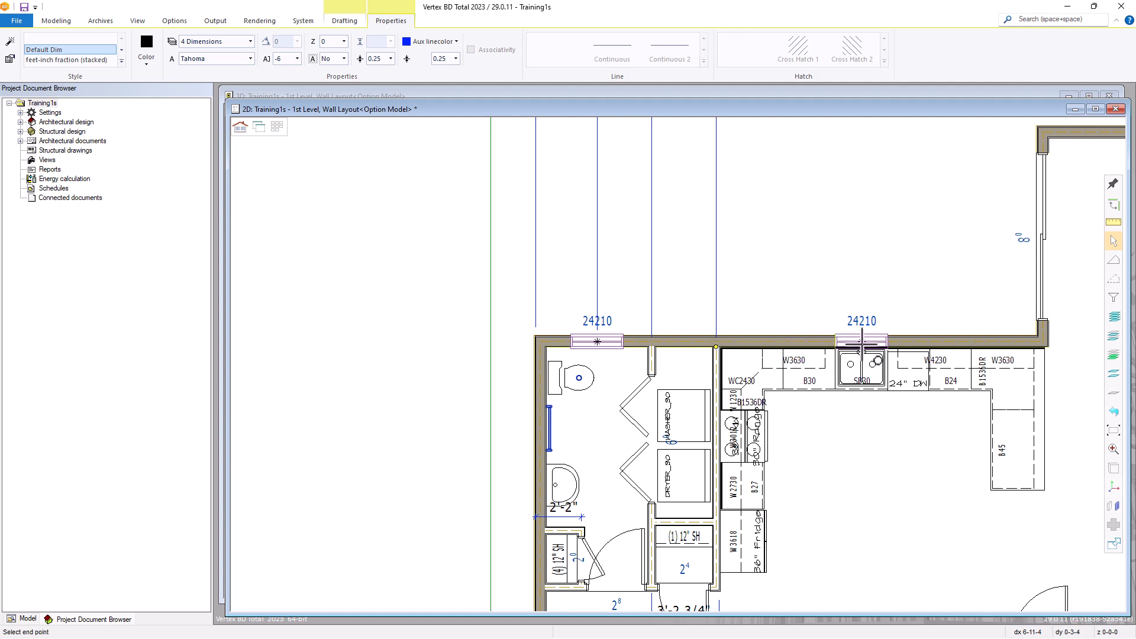
click(862, 342)
scroll(701, 336, down, 2)
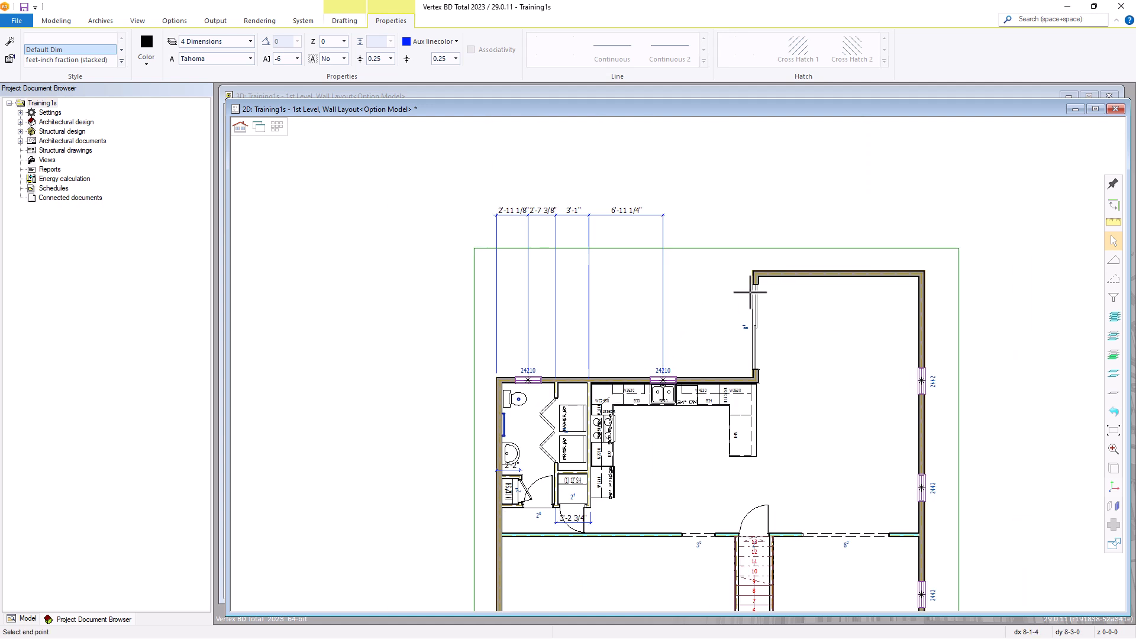
Extend the chain dimension to the two outer corners of the room projecting beyond the kitchen
scroll(750, 291, up, 2)
click(685, 324)
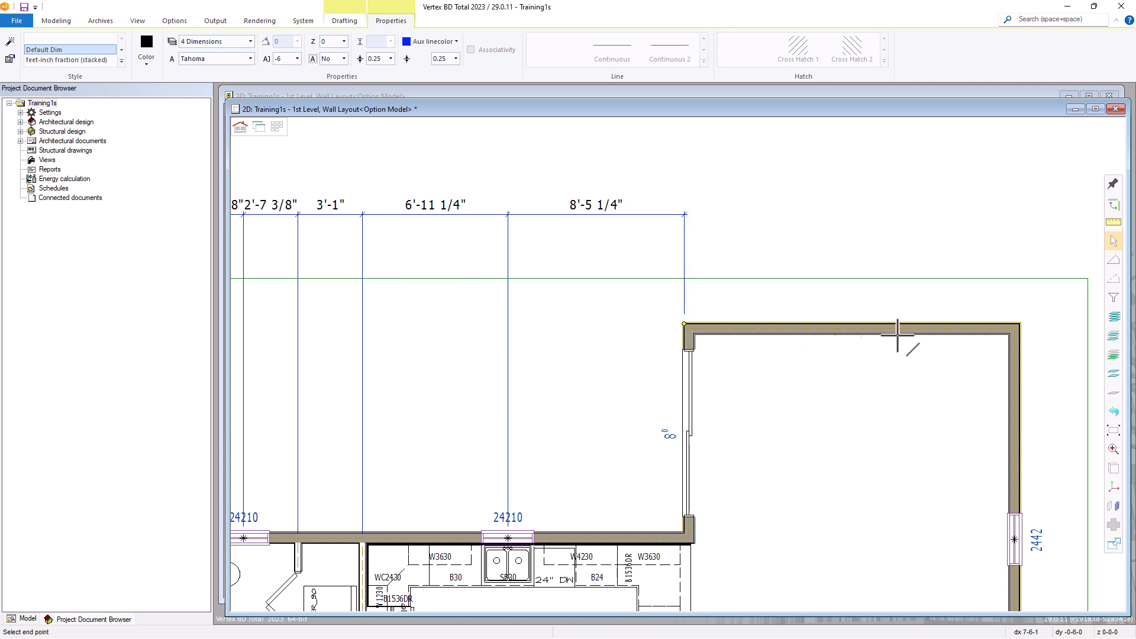
click(1017, 325)
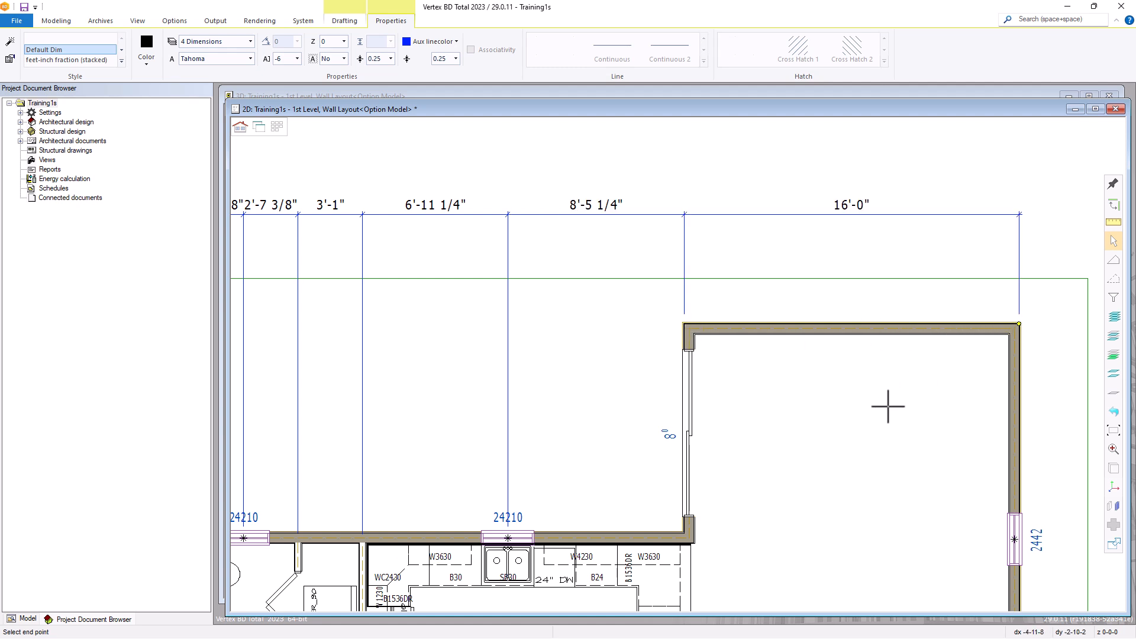
Add an overall dimension from the bathroom's exterior corner to the projecting room's far exterior corner, placed above the chain
scroll(678, 365, down, 2)
scroll(343, 429, up, 3)
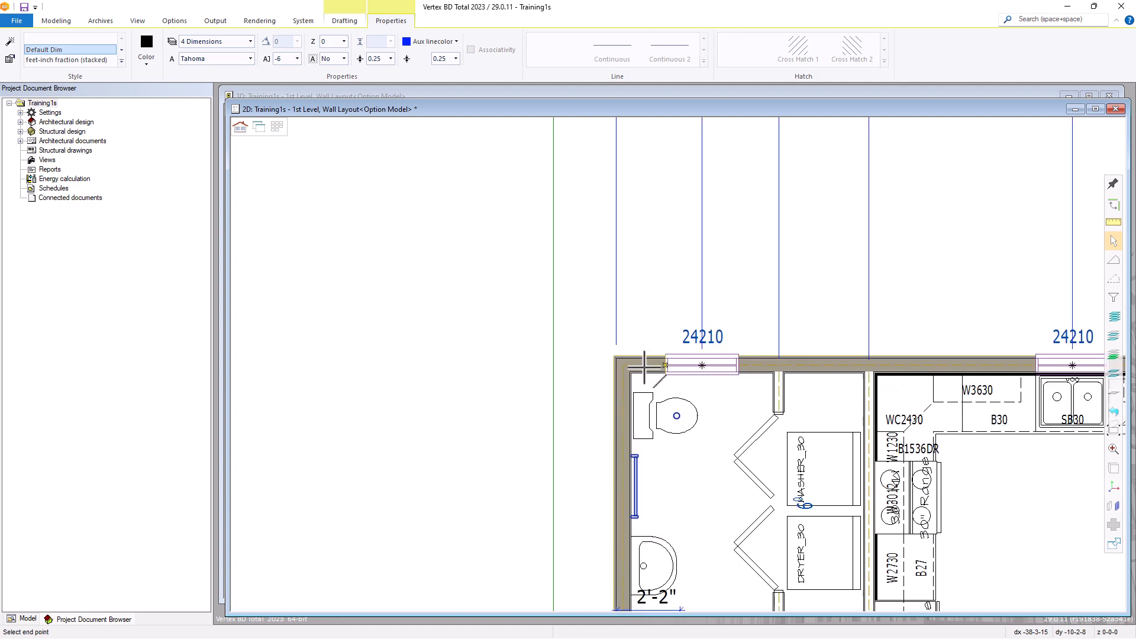
scroll(686, 340, up, 1)
scroll(834, 375, down, 3)
scroll(752, 340, down, 1)
scroll(943, 299, up, 3)
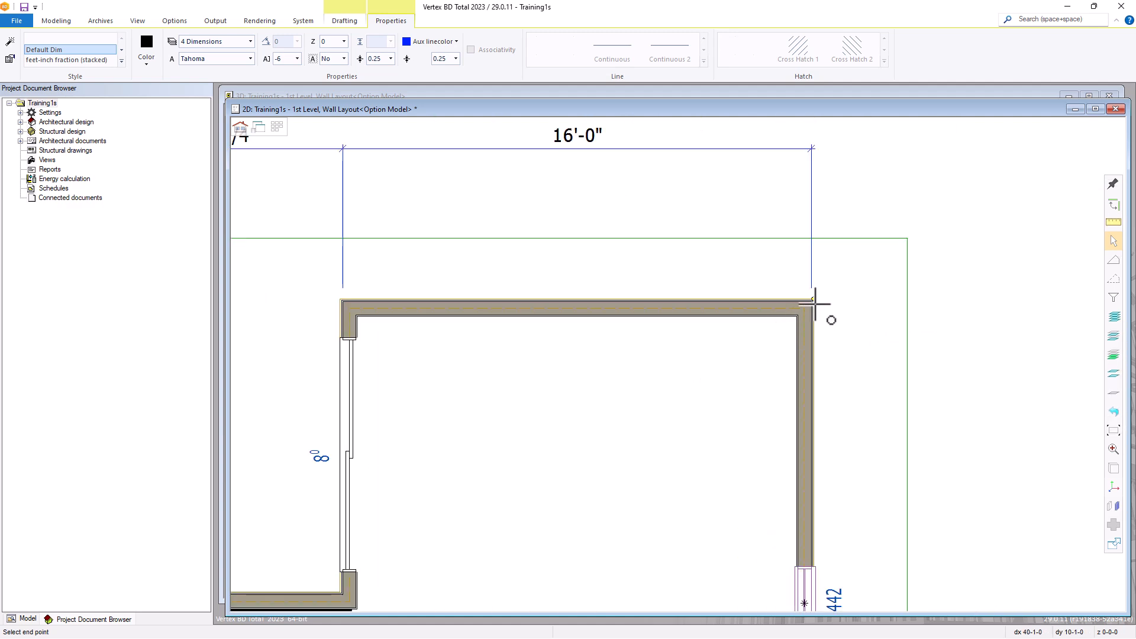
click(810, 303)
scroll(654, 363, down, 3)
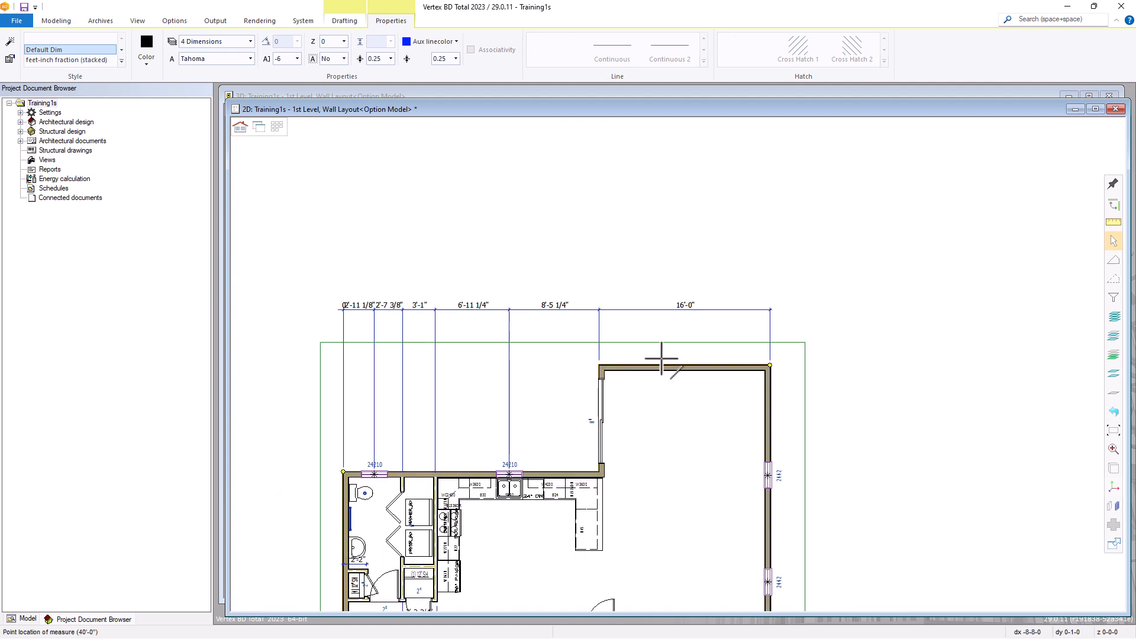
click(568, 311)
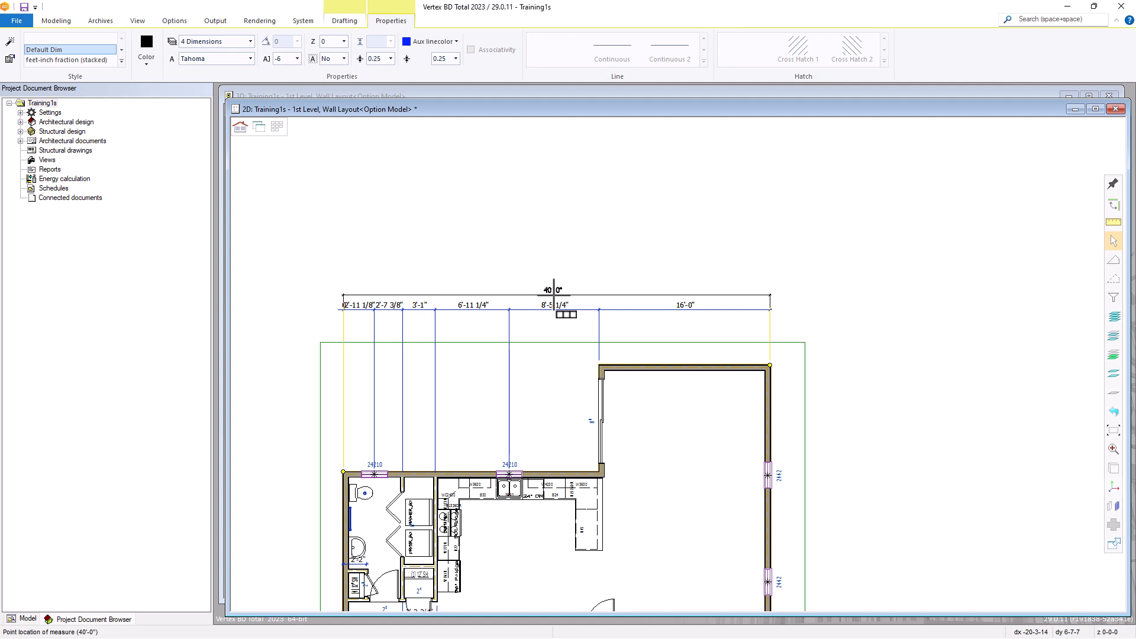
click(553, 290)
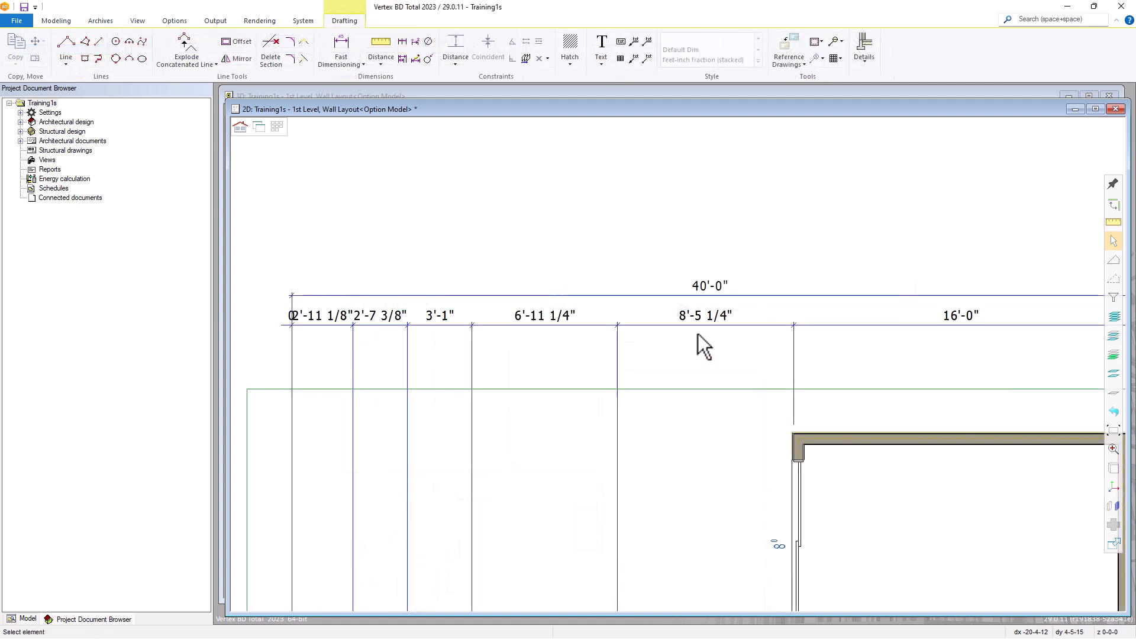
Move the dimension between the kitchen window and projecting room closer to the drawing border, adjusting the adjacent dimensions with it
click(696, 325)
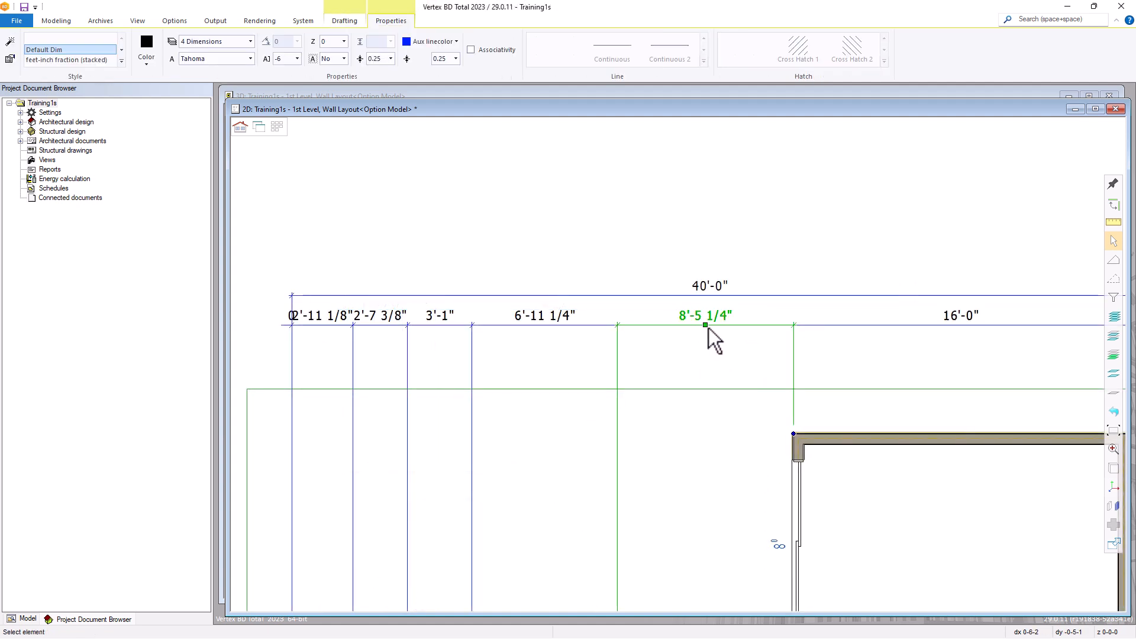
click(705, 325)
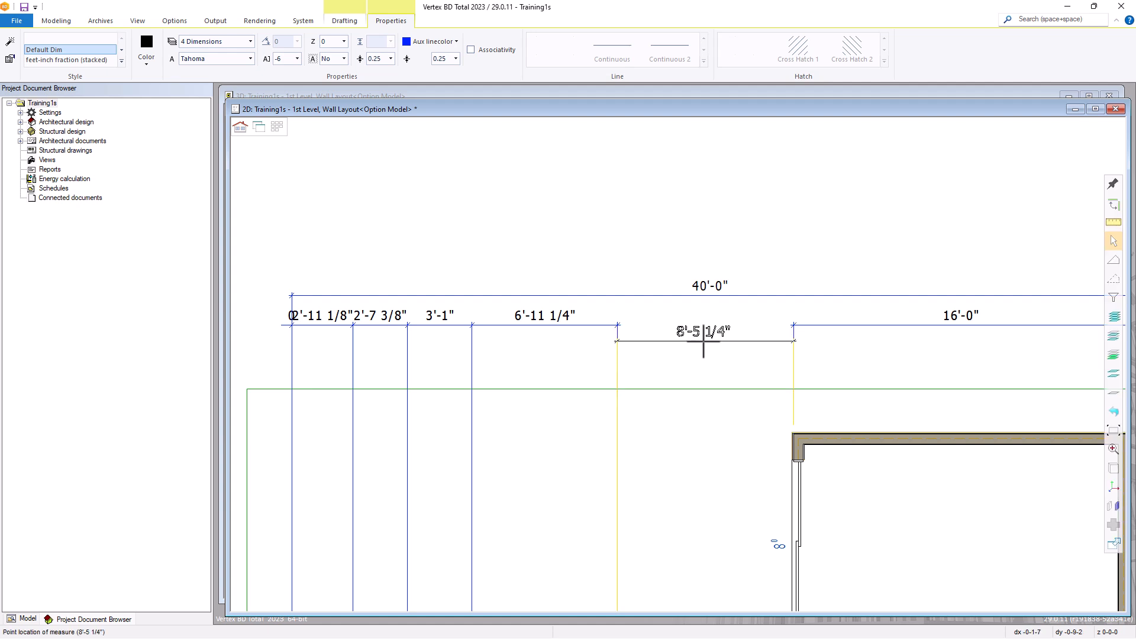
click(703, 342)
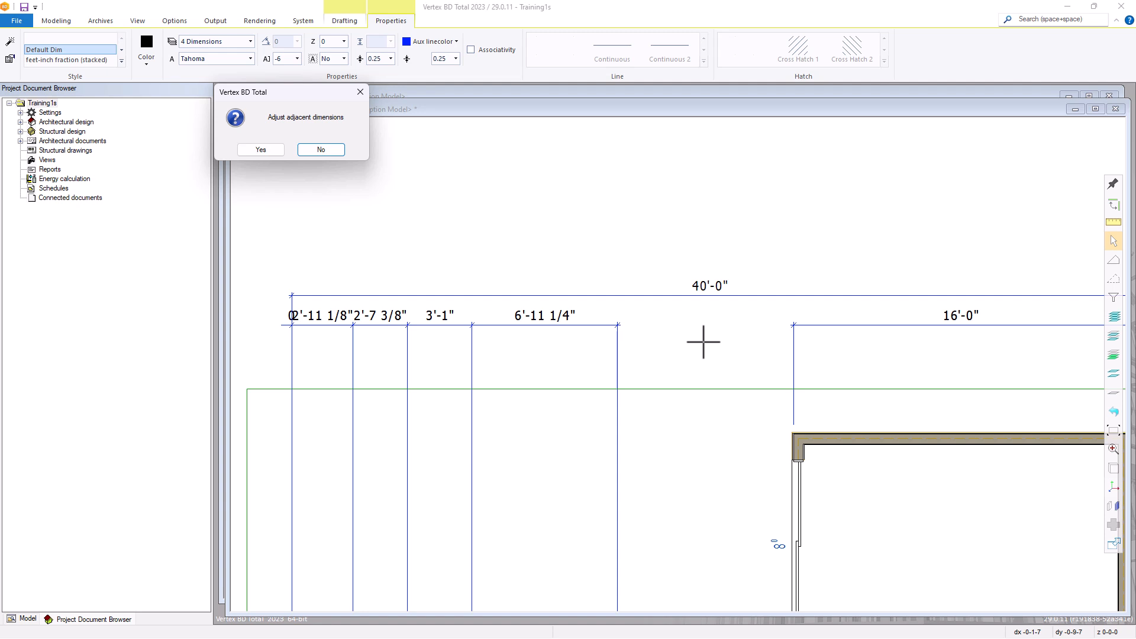
click(261, 150)
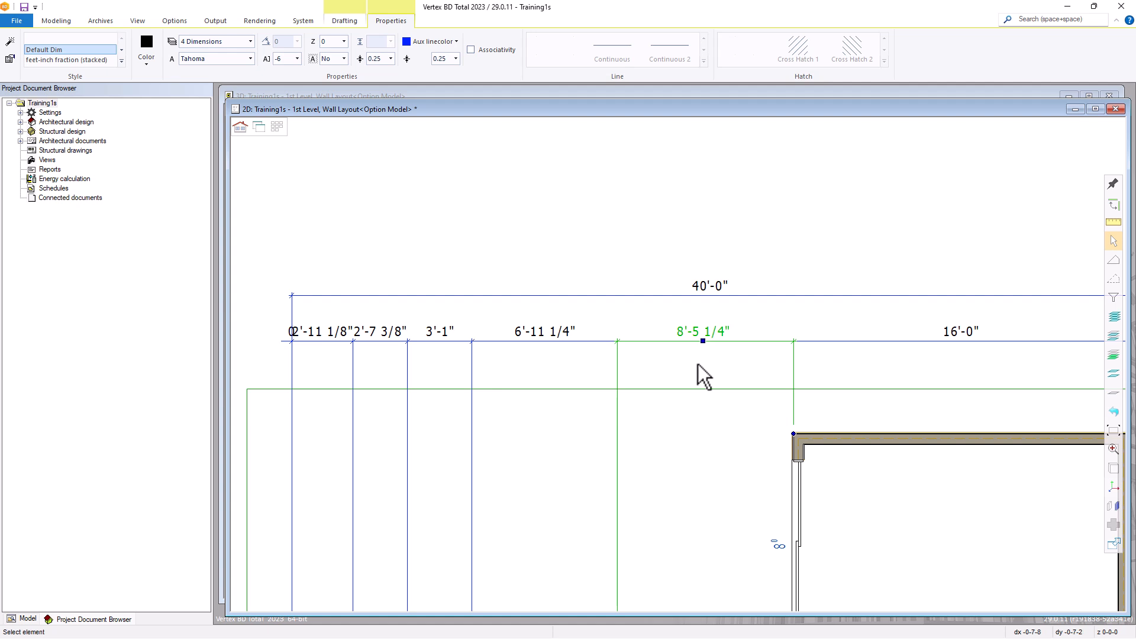
key(Escape)
scroll(700, 469, down, 4)
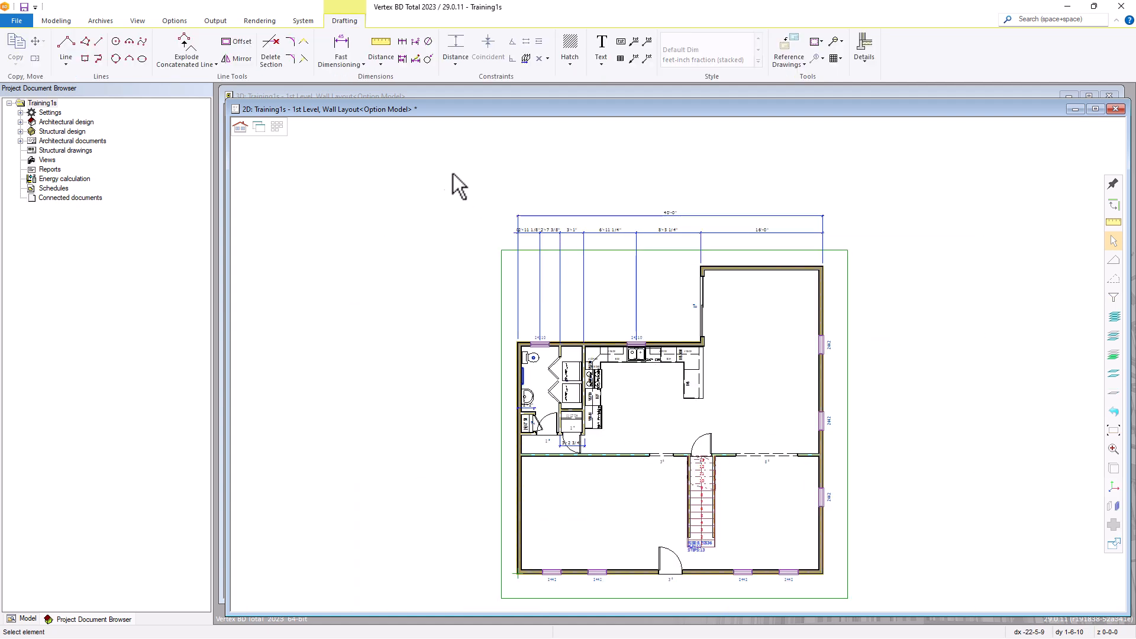
Begin a baseline dimension from the plan's lower-left exterior corner to the long interior wall's junction with the exterior wall
click(340, 64)
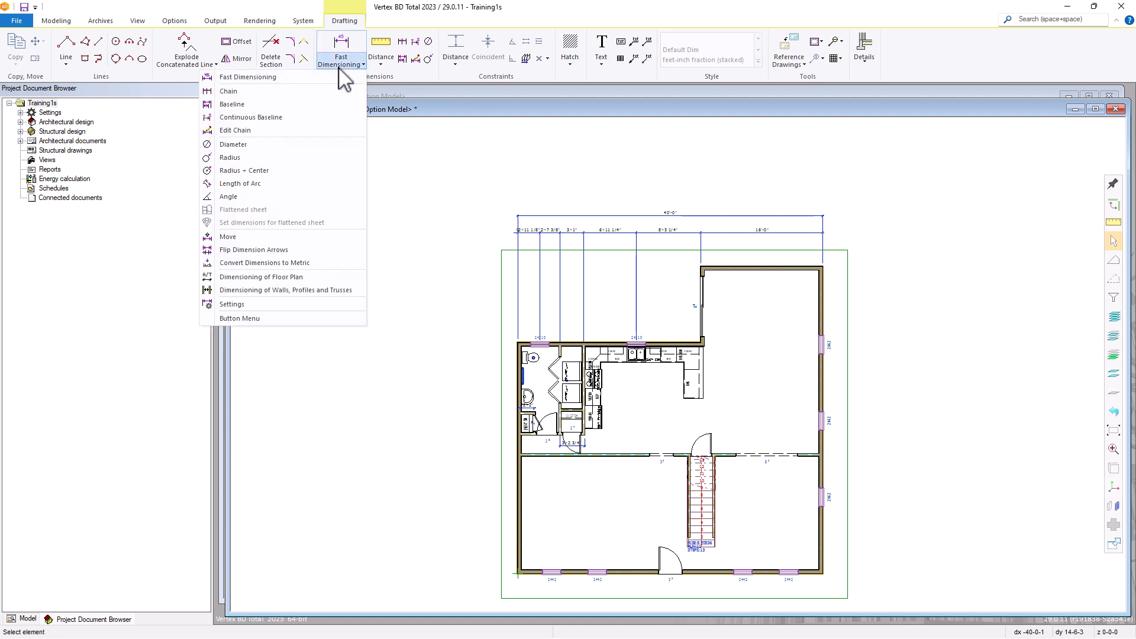
click(237, 104)
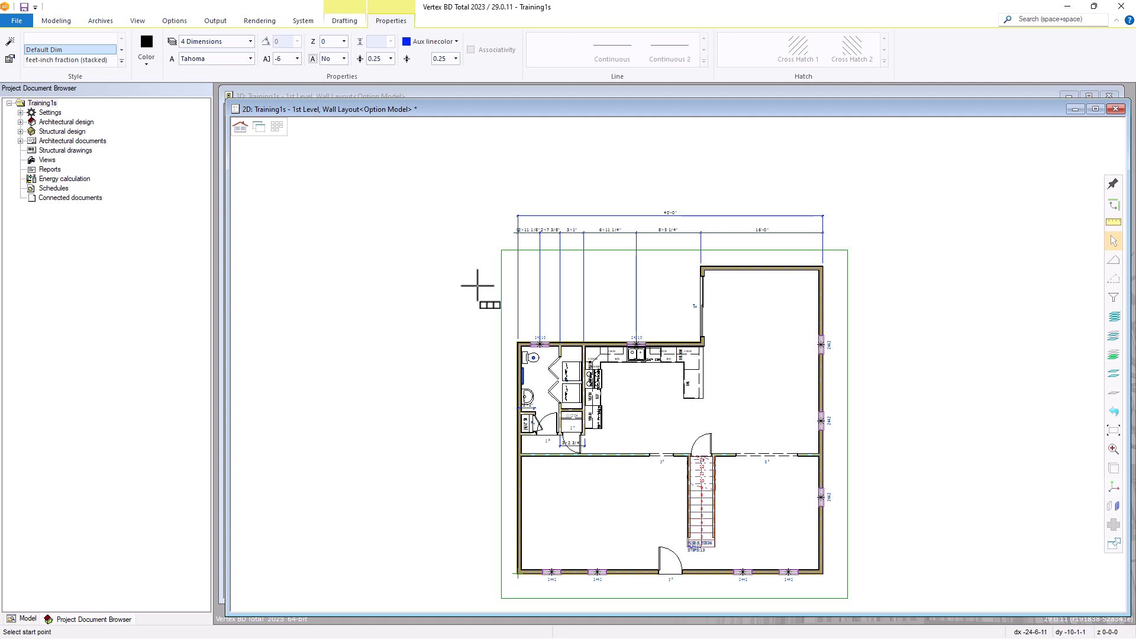
middle_drag(499, 573, 700, 337)
scroll(699, 337, down, 2)
scroll(745, 279, up, 4)
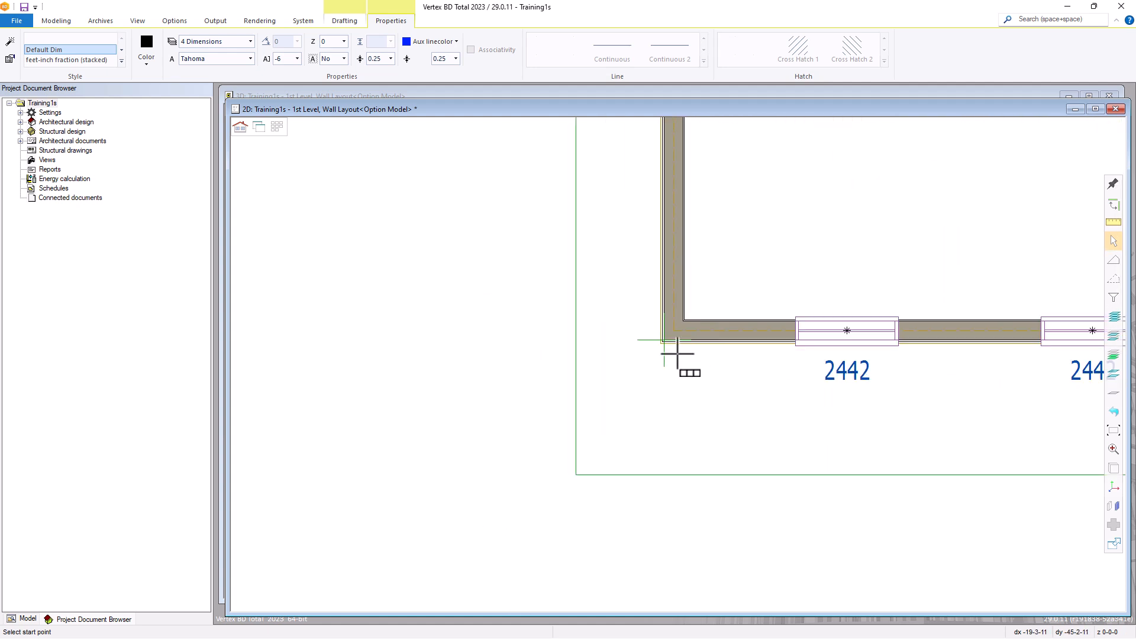
scroll(666, 340, down, 4)
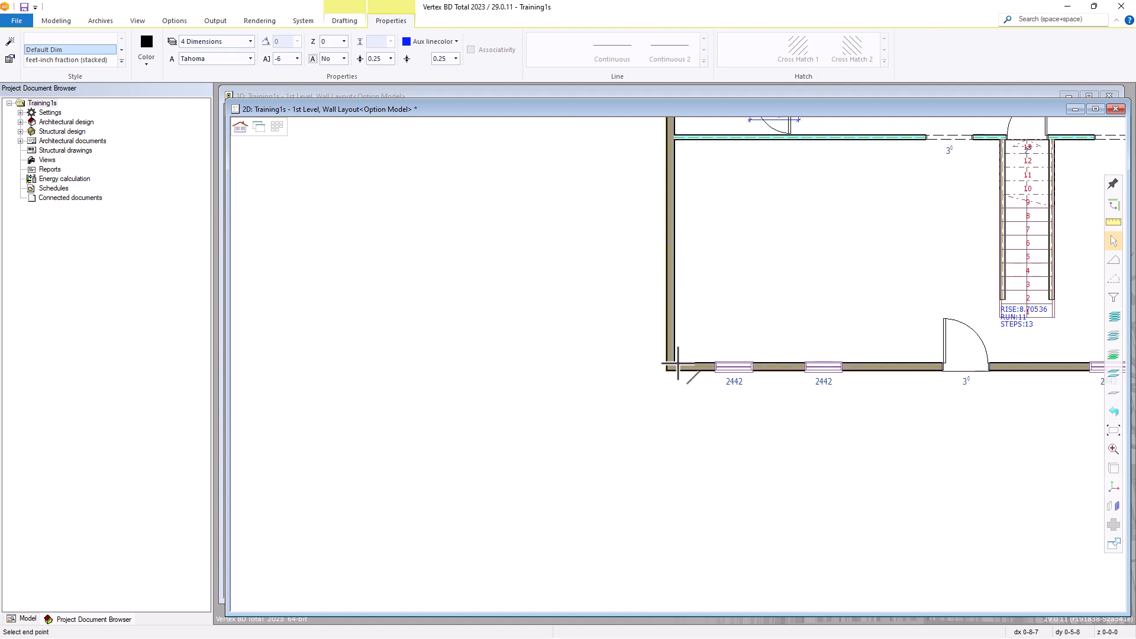
scroll(678, 363, up, 4)
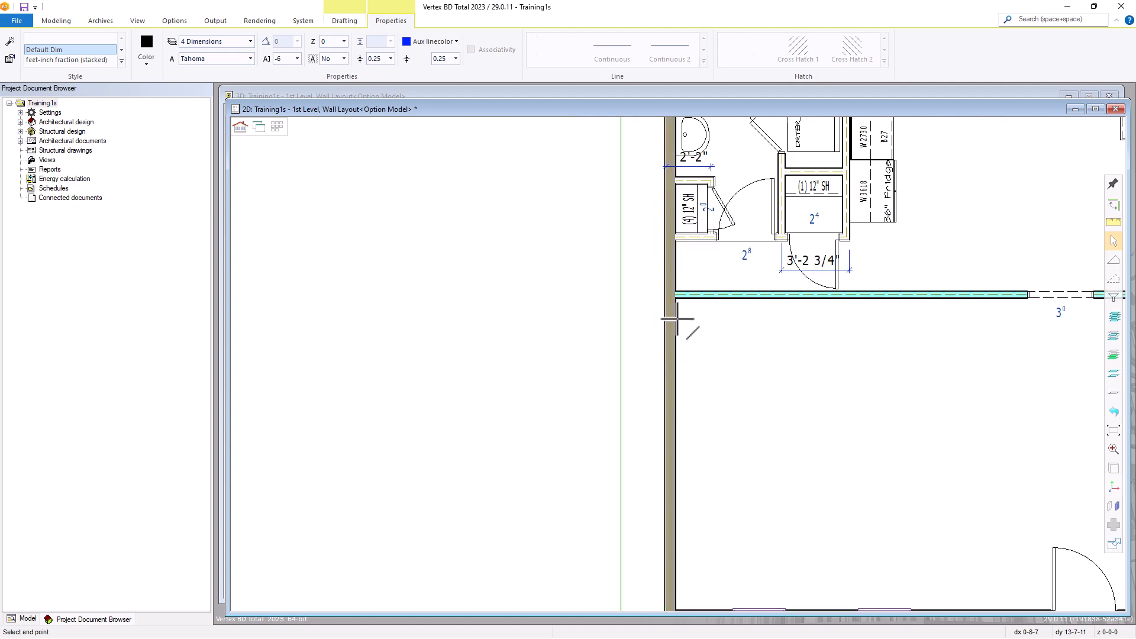
click(674, 295)
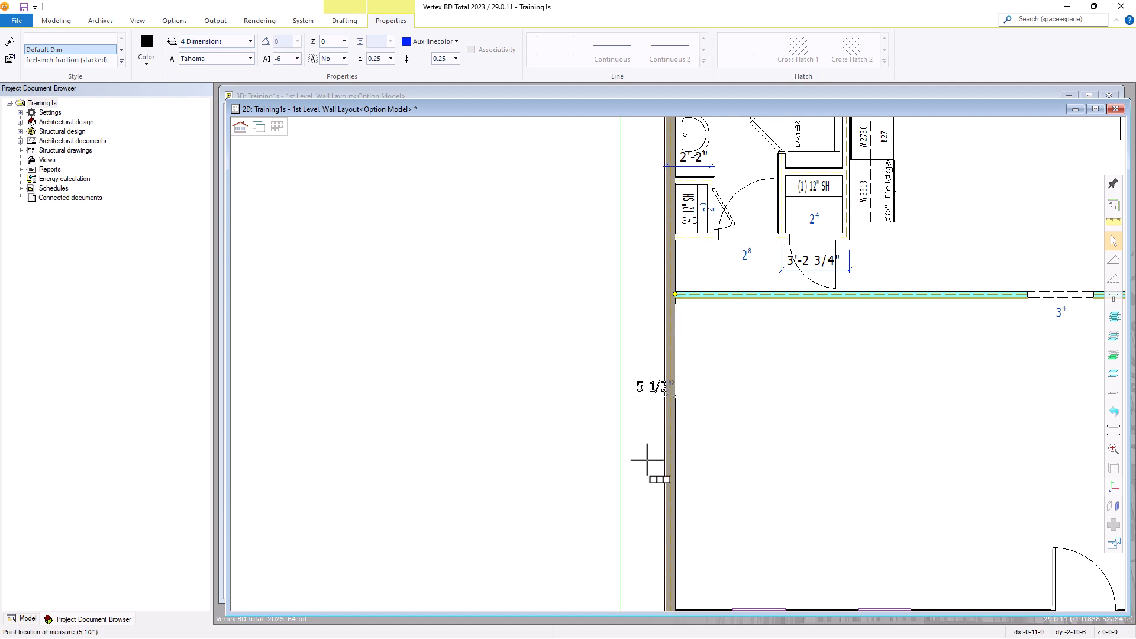
Switch the baseline dimension to the vertical Y direction and place it outside the drawing border beside the left exterior wall
scroll(651, 456, down, 3)
right_click(623, 360)
click(627, 349)
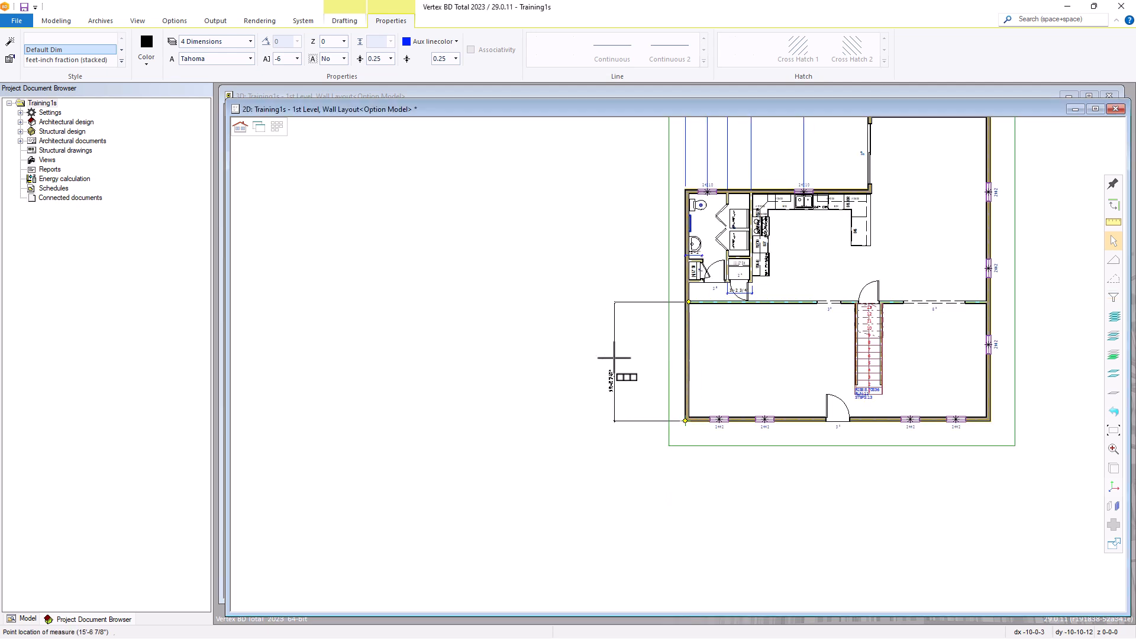
right_click(616, 362)
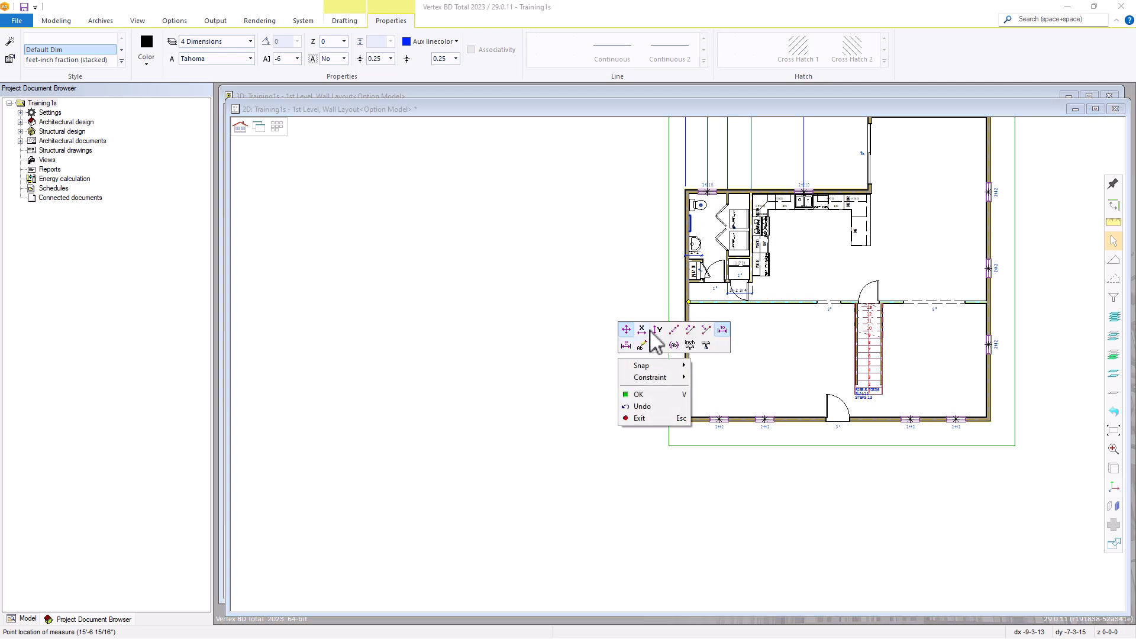
click(657, 330)
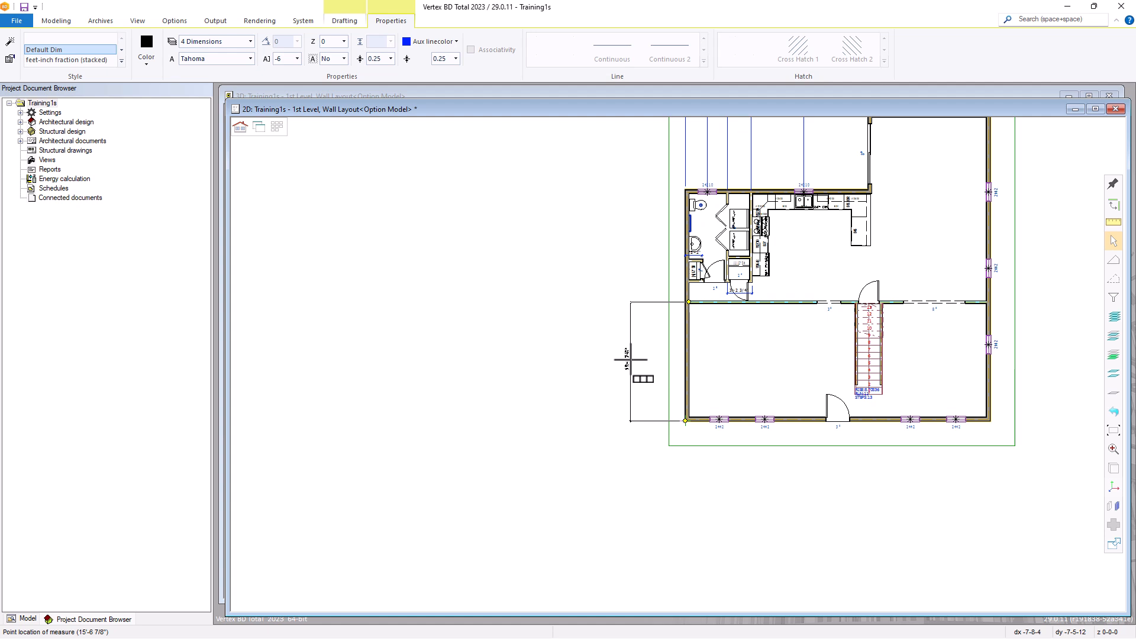
click(642, 358)
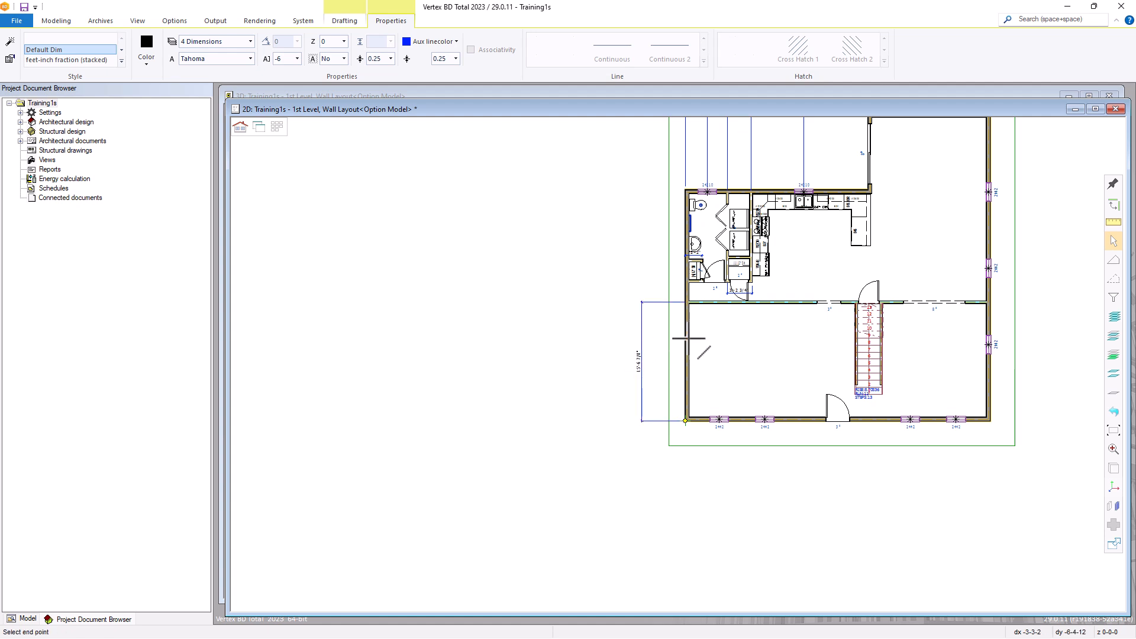
Add baseline dimensions to the bathroom shelf closet's lower and upper walls and to the bathroom's exterior corner
scroll(695, 284, up, 4)
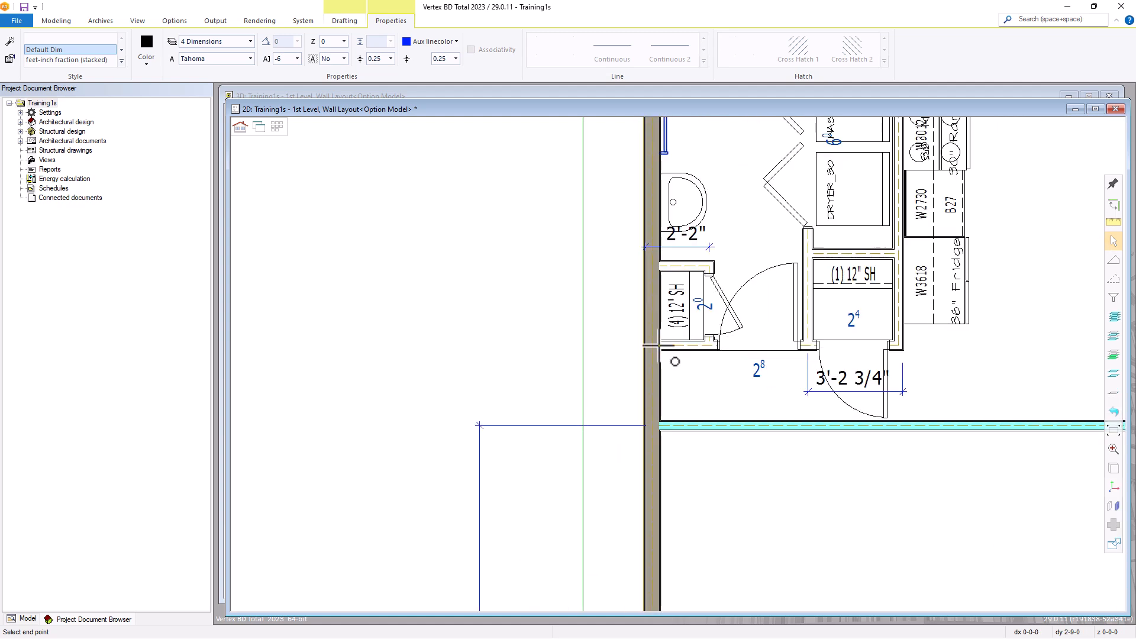
click(659, 345)
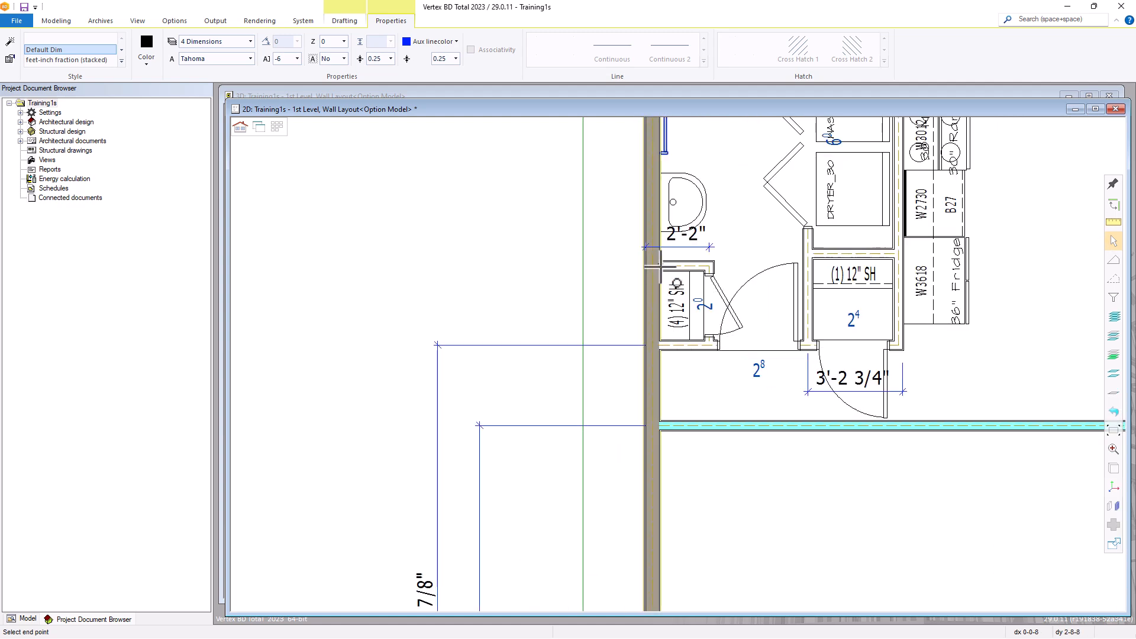
click(653, 262)
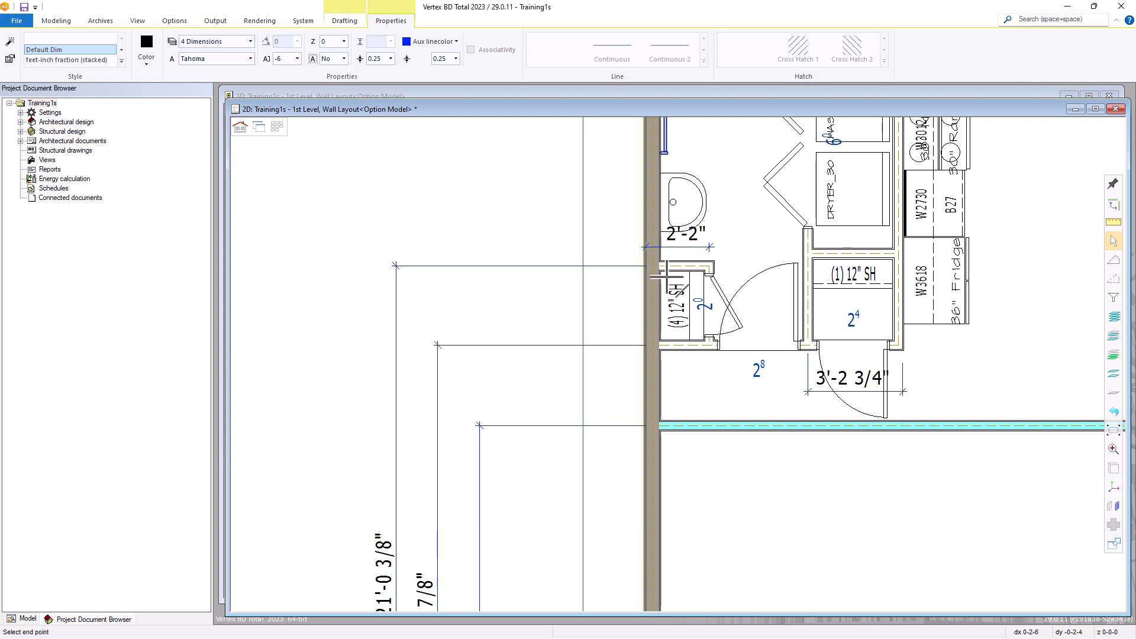
scroll(657, 284, down, 3)
scroll(671, 248, up, 2)
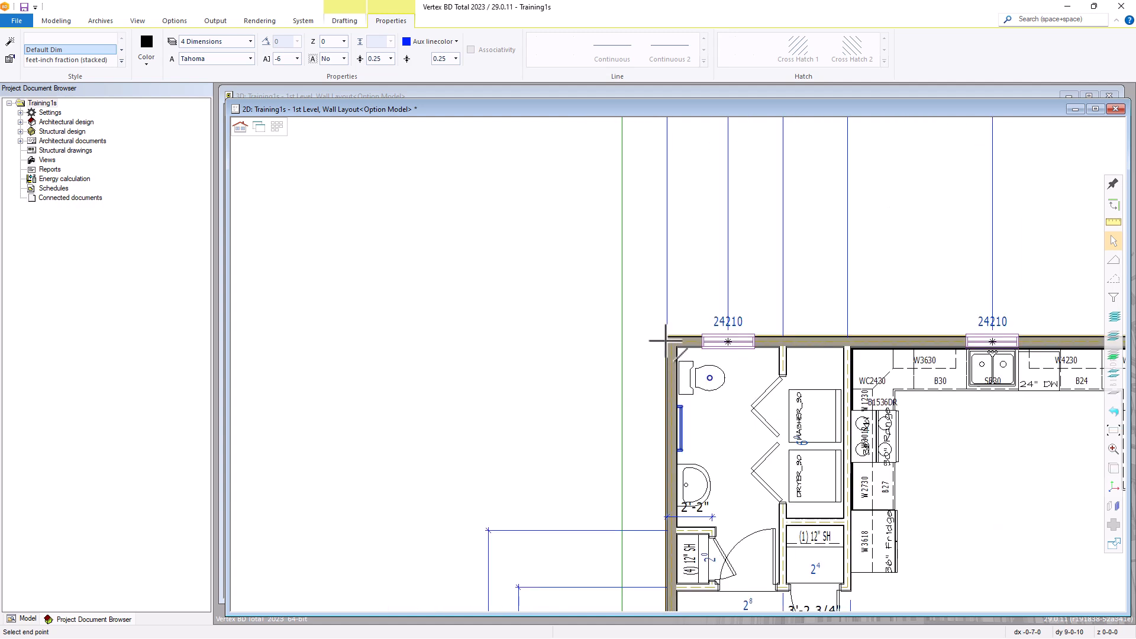
click(667, 341)
Extend the baseline dimensions to the near exterior corner of the room projecting beyond the kitchen
scroll(680, 343, down, 3)
scroll(678, 379, up, 2)
scroll(678, 379, up, 3)
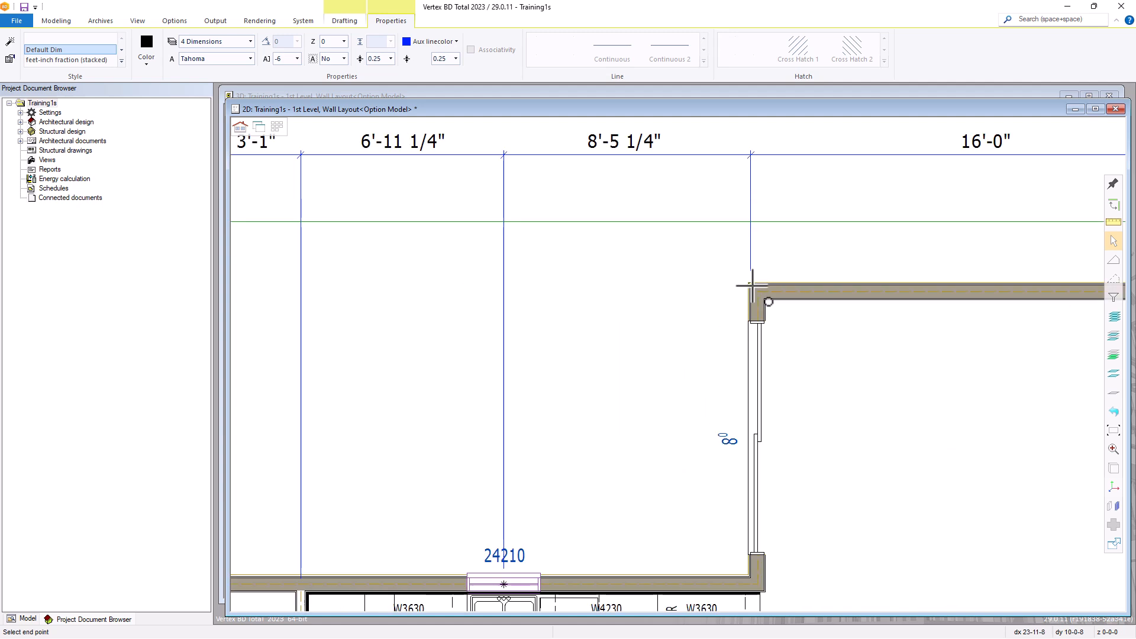
click(752, 285)
scroll(648, 352, down, 5)
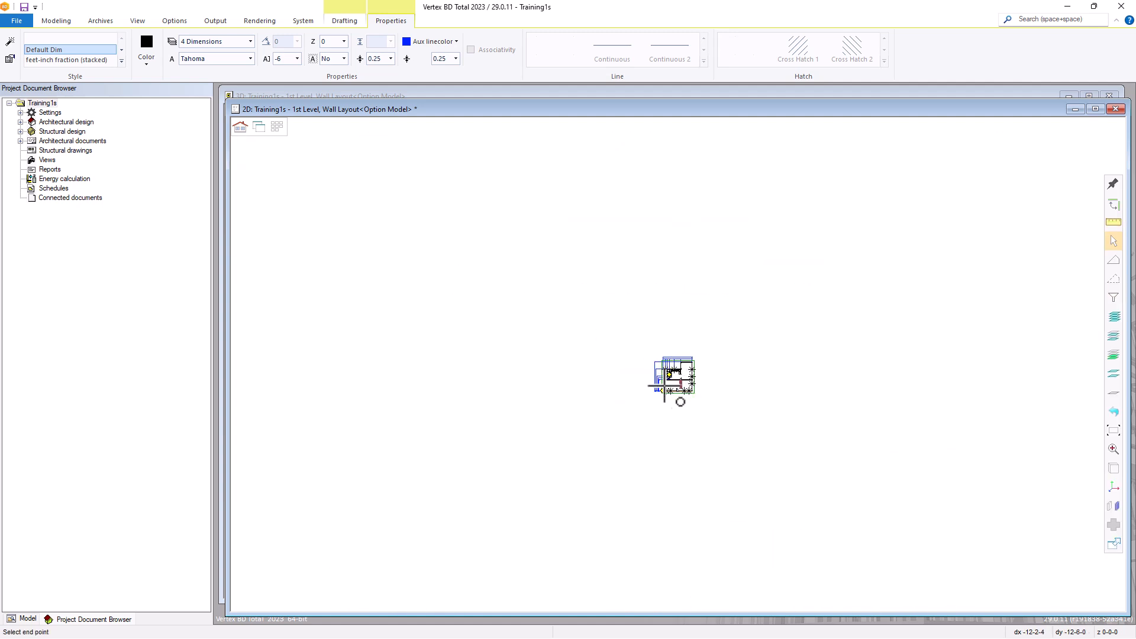
scroll(679, 364, up, 4)
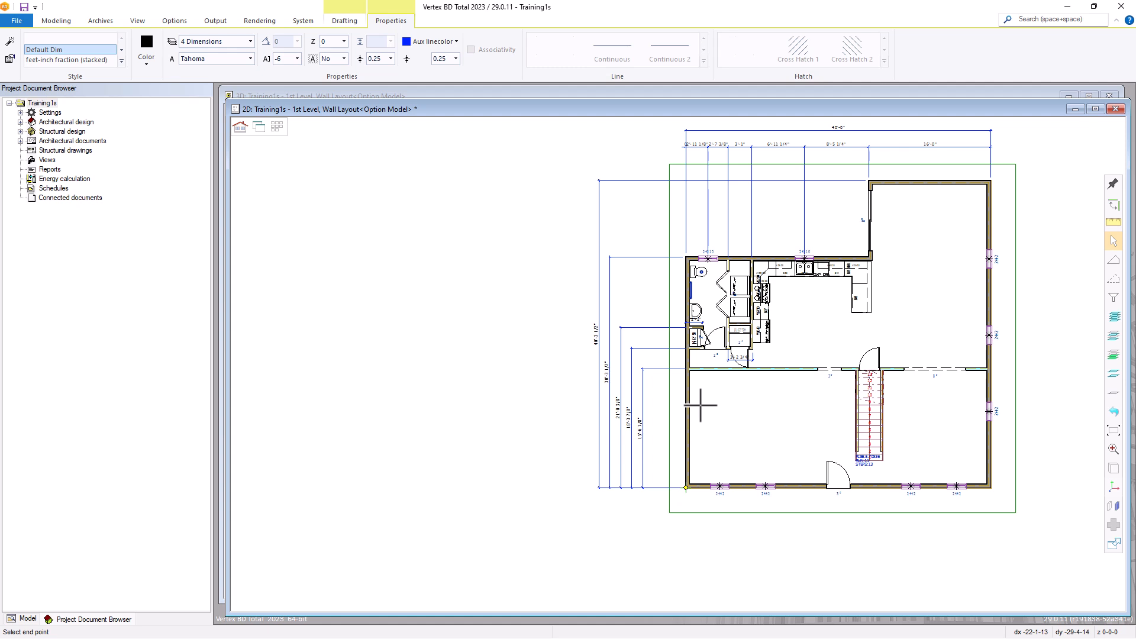
Automatically dimension the plan's lower exterior wall with total, interior wall and window/door dimensions, starting at its left end and placed below the drawing border
click(345, 21)
click(340, 59)
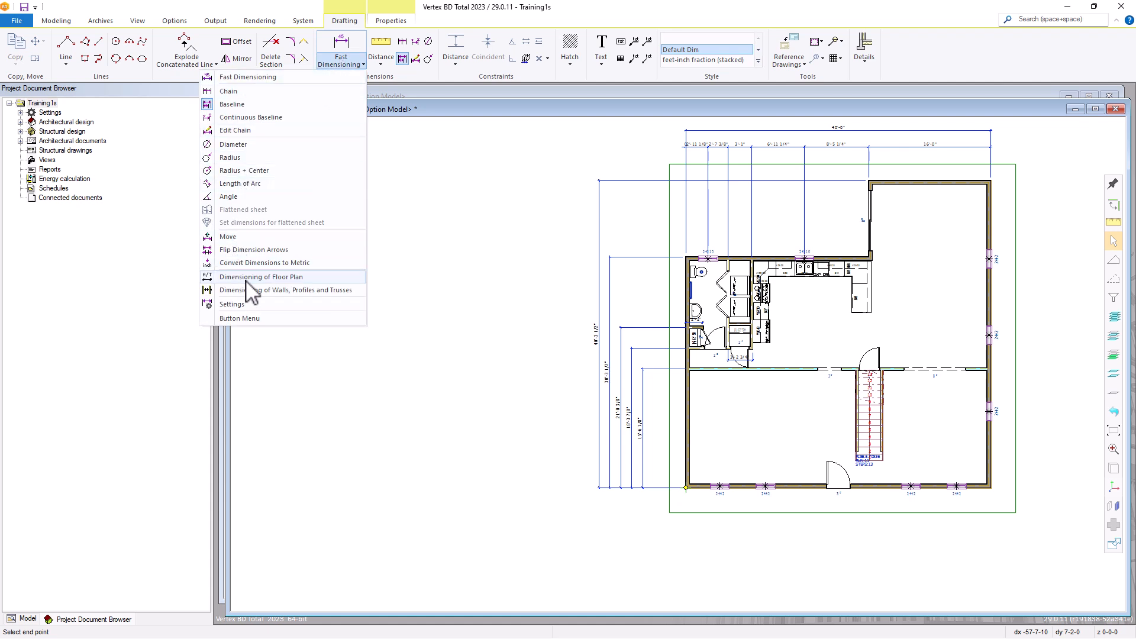
click(267, 277)
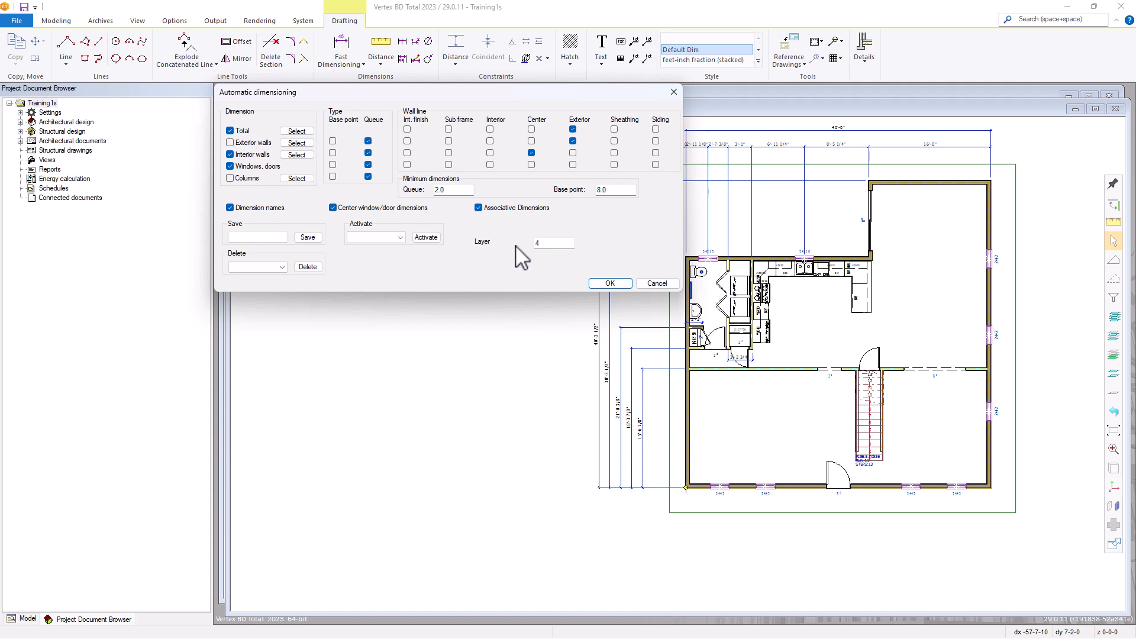
click(609, 283)
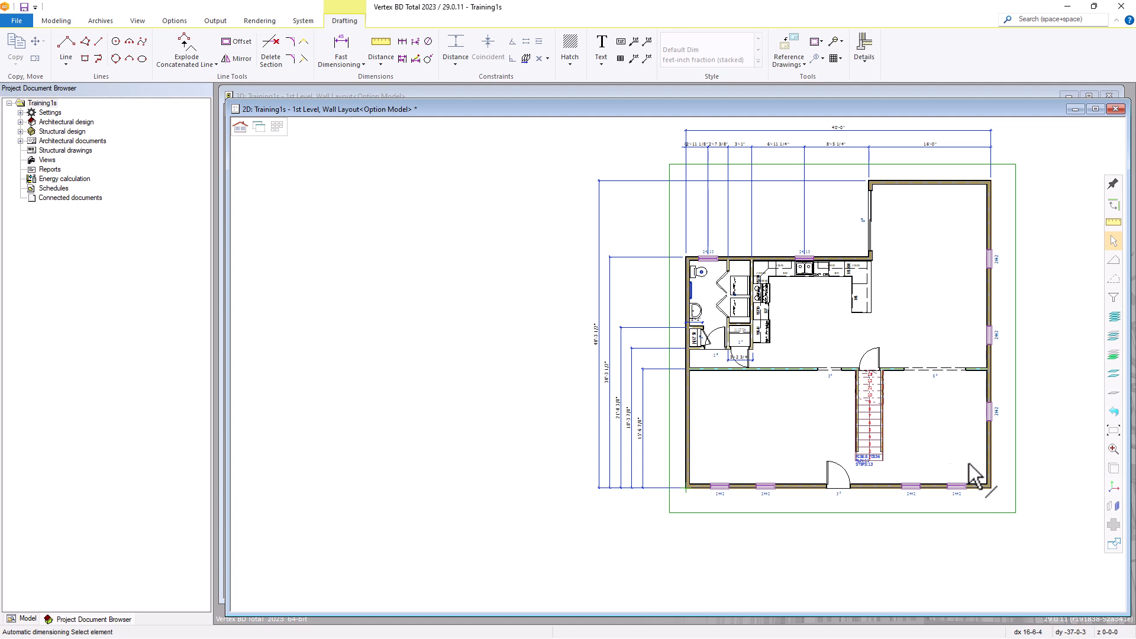
drag(1006, 469, 676, 509)
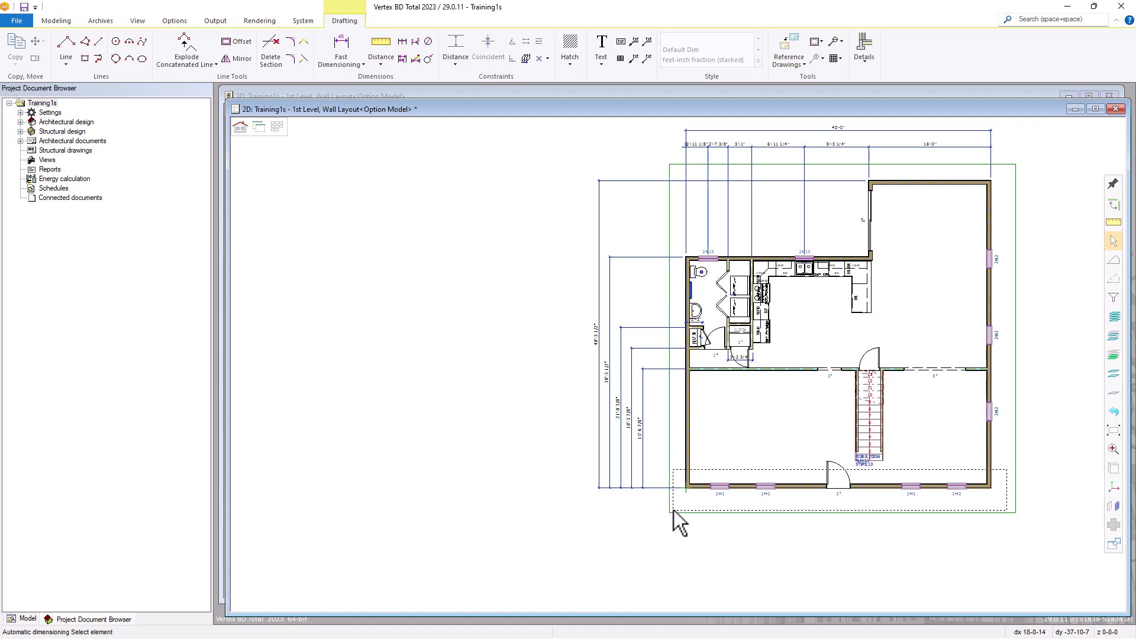
drag(673, 510, 673, 510)
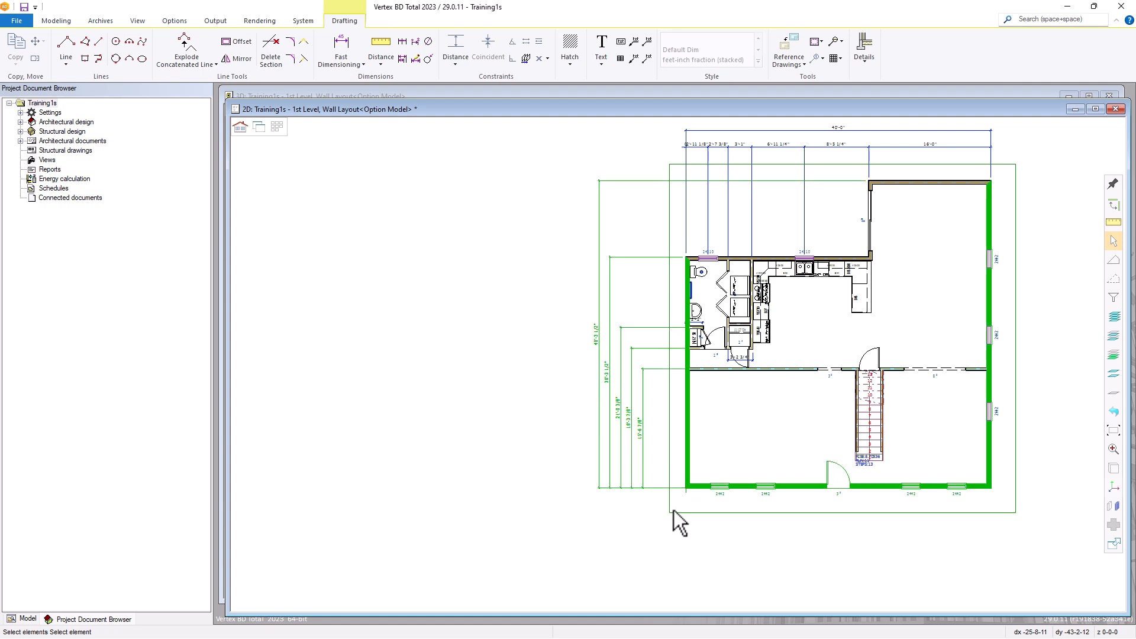
middle_click(721, 505)
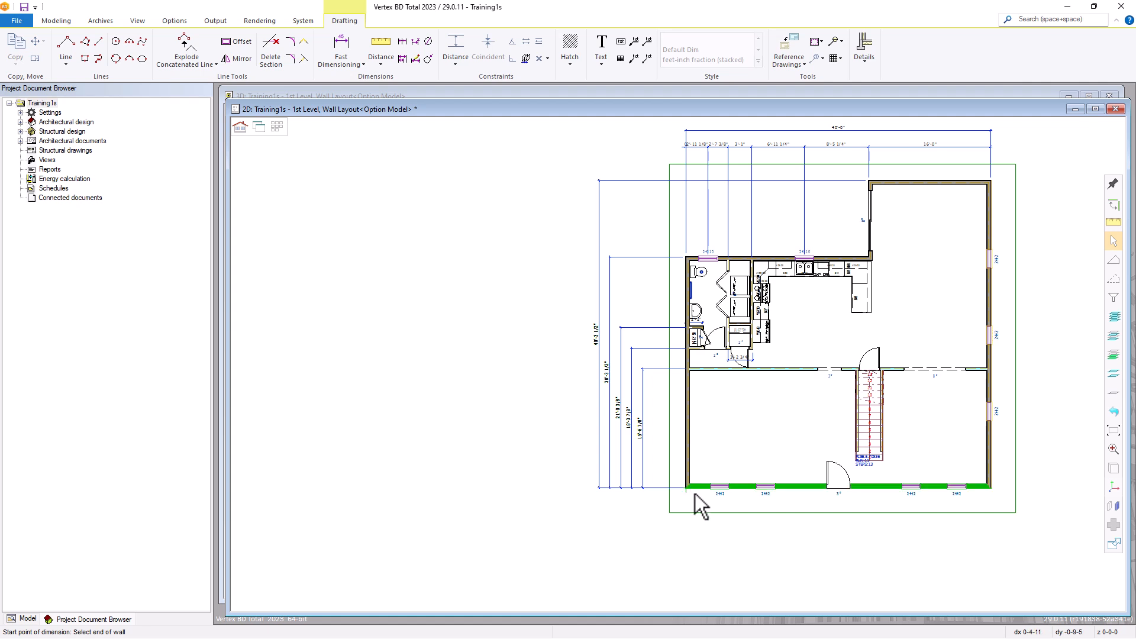
click(695, 493)
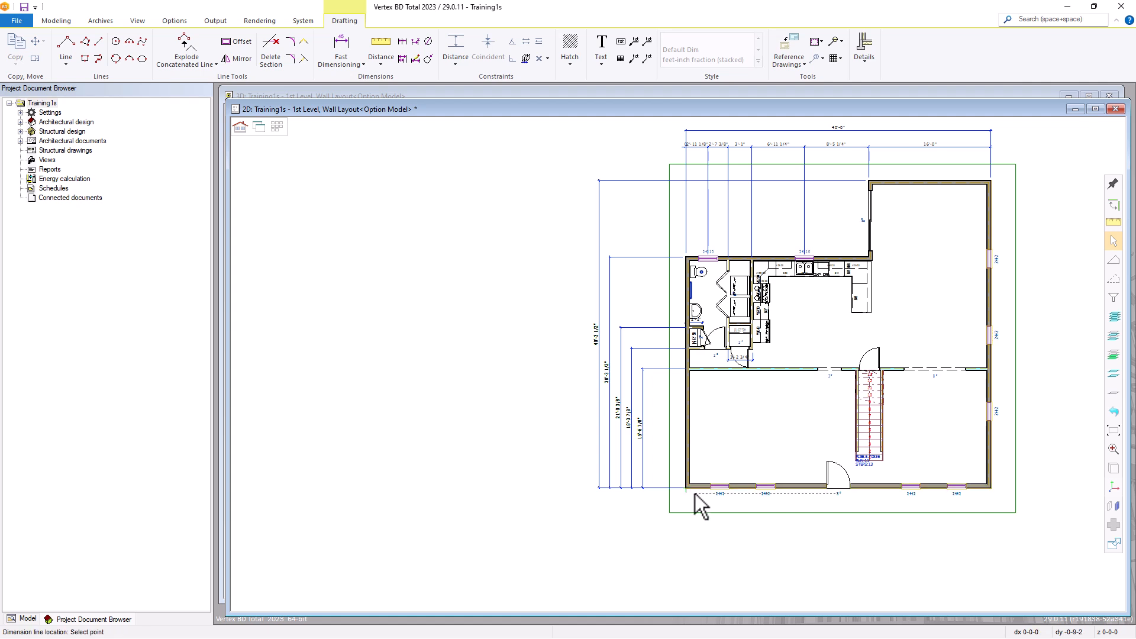
click(694, 529)
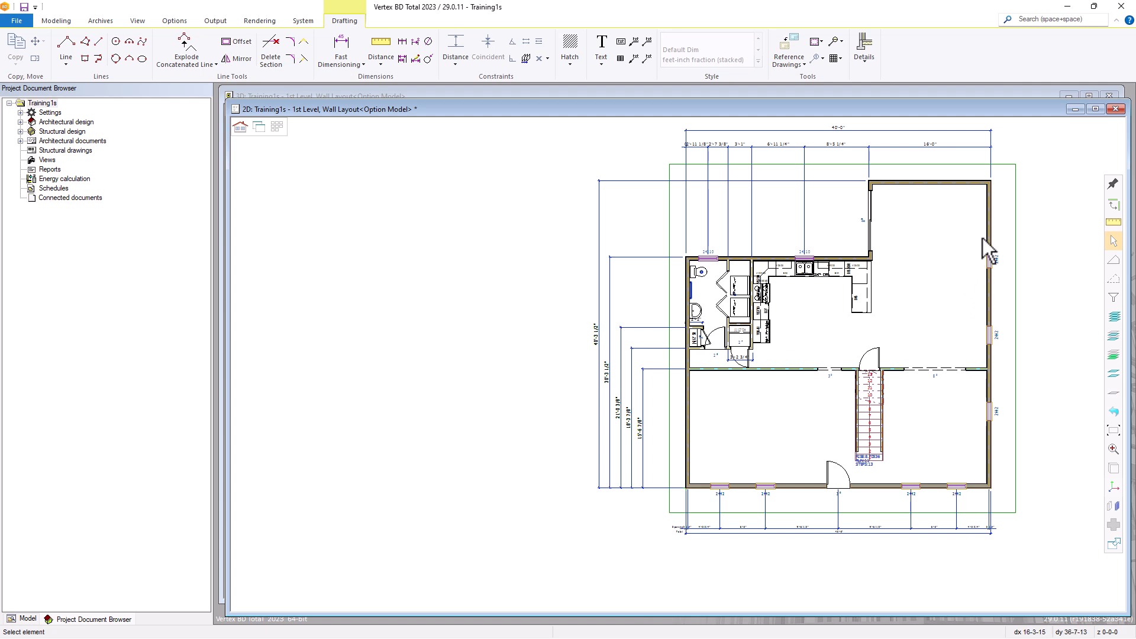
Automatically dimension the plan's right exterior wall with the same floor plan options, starting at its lower end and placed outside the right border
click(342, 61)
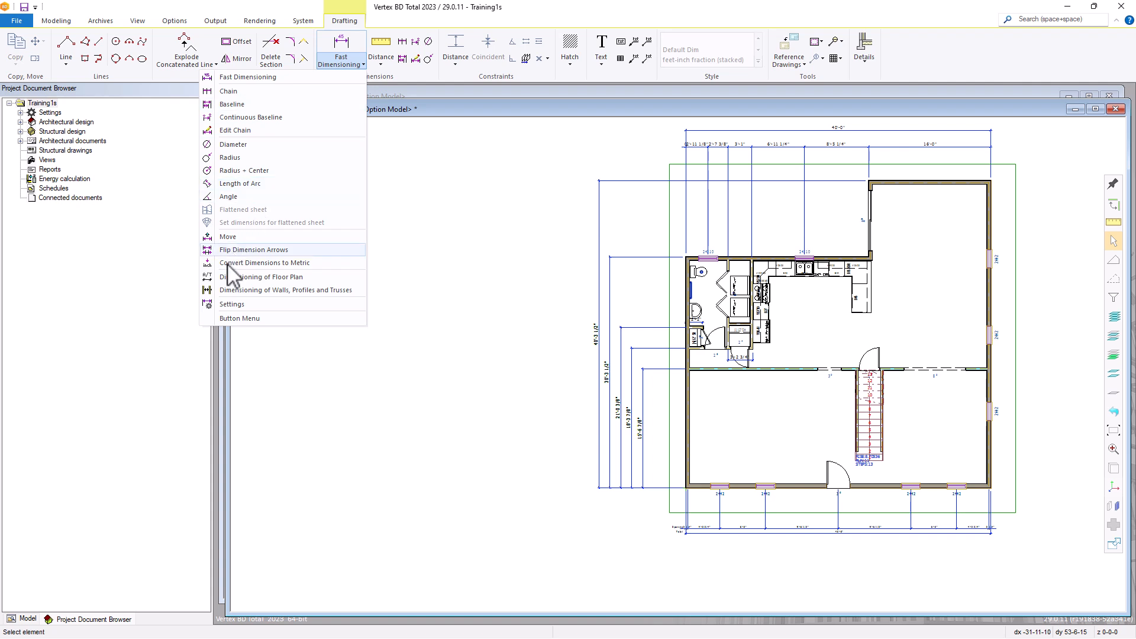
click(245, 278)
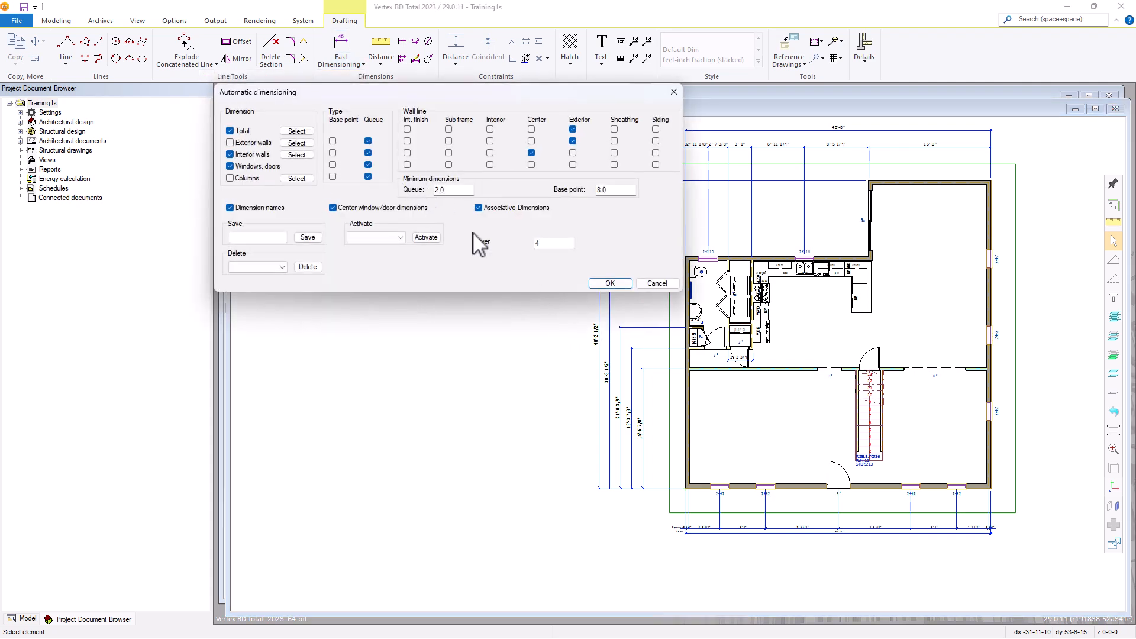
click(607, 283)
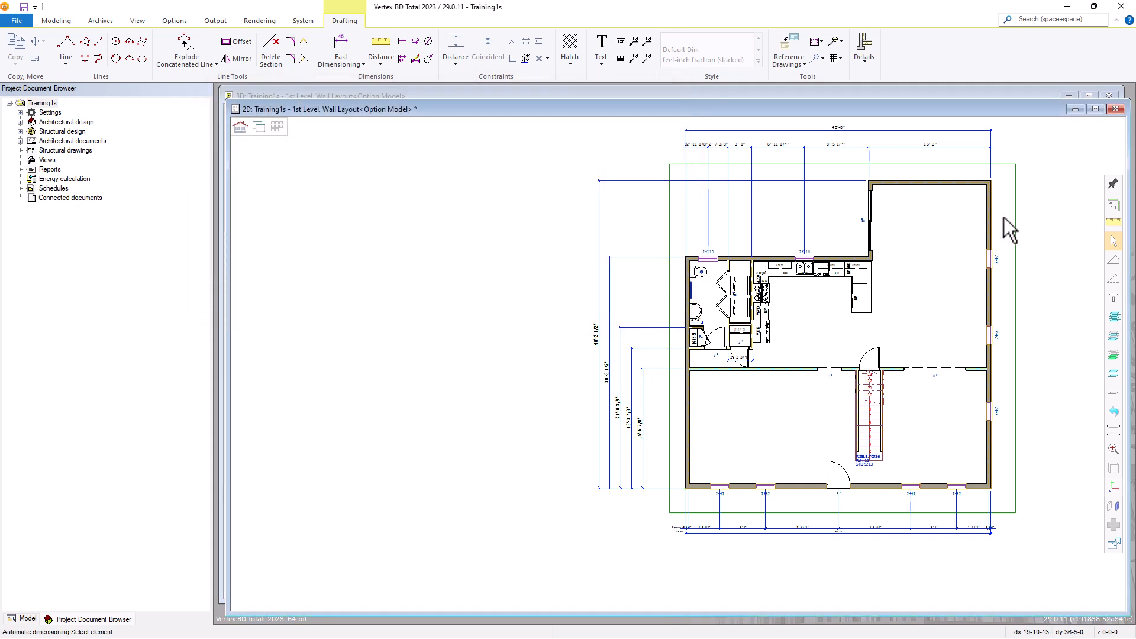
click(966, 494)
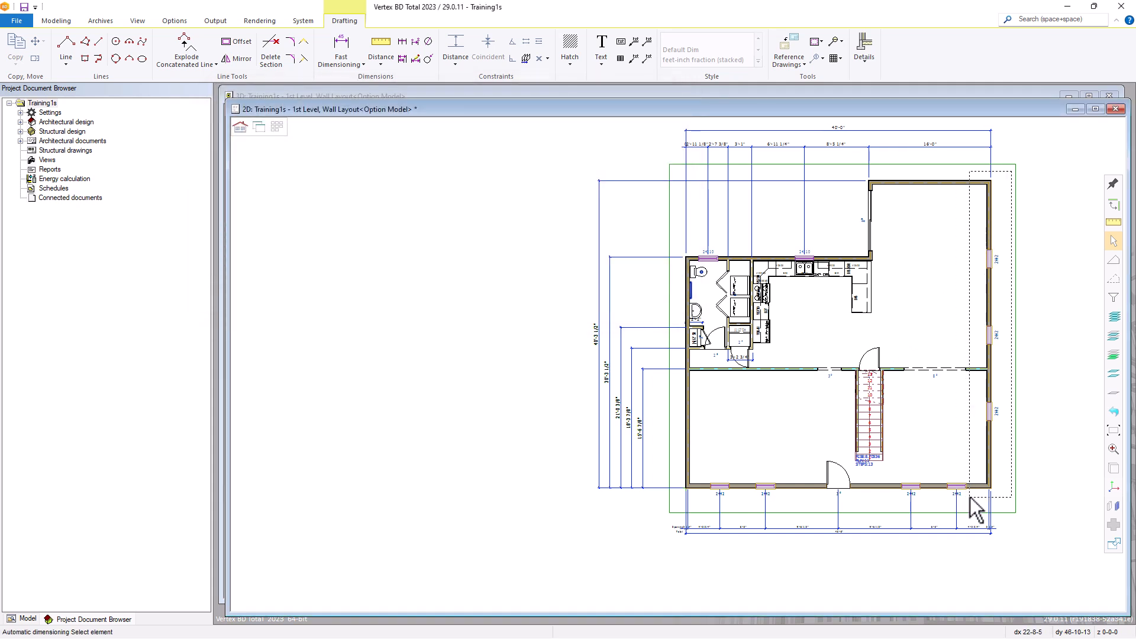
middle_click(981, 423)
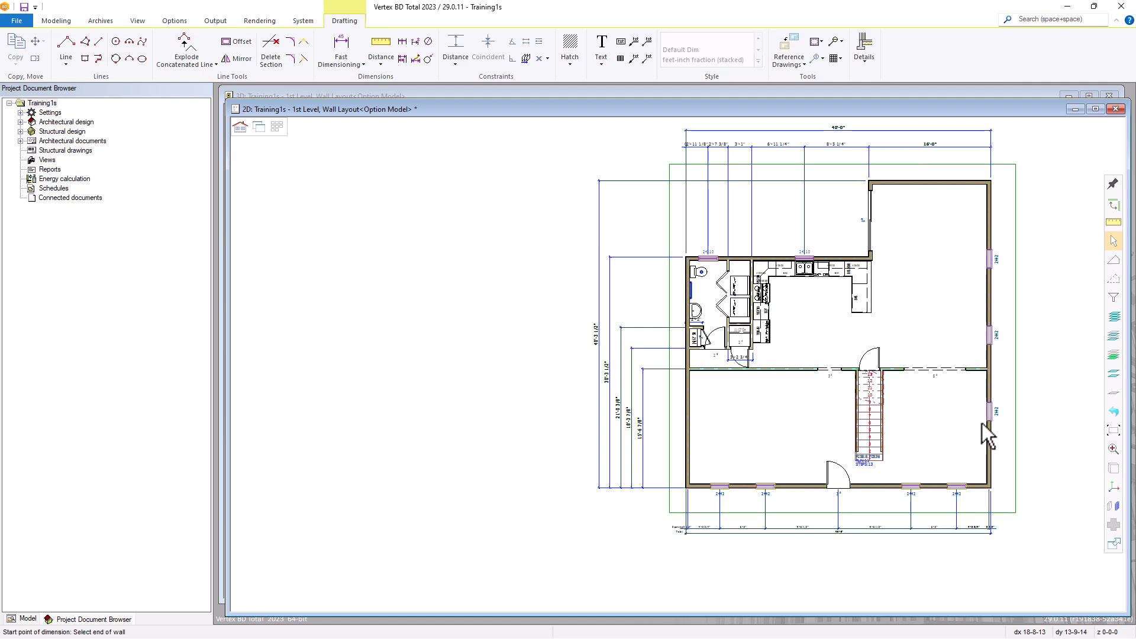
click(1008, 471)
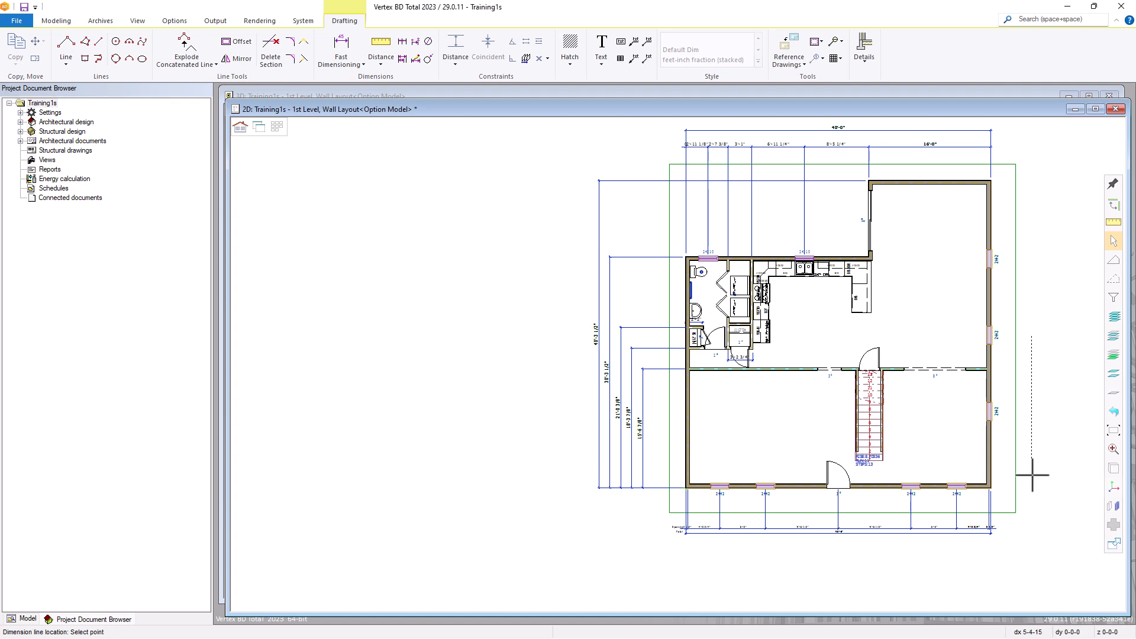
click(1032, 475)
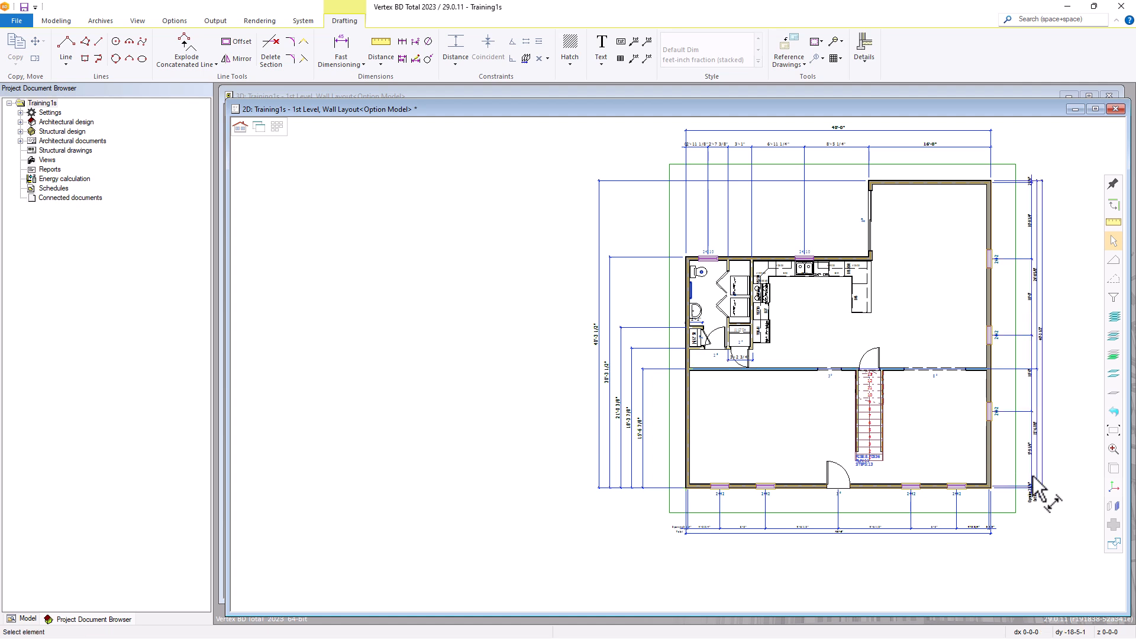
Examine the text, property, end marker and extension line options of the dimension above the projecting room, and cancel the dialog
click(944, 149)
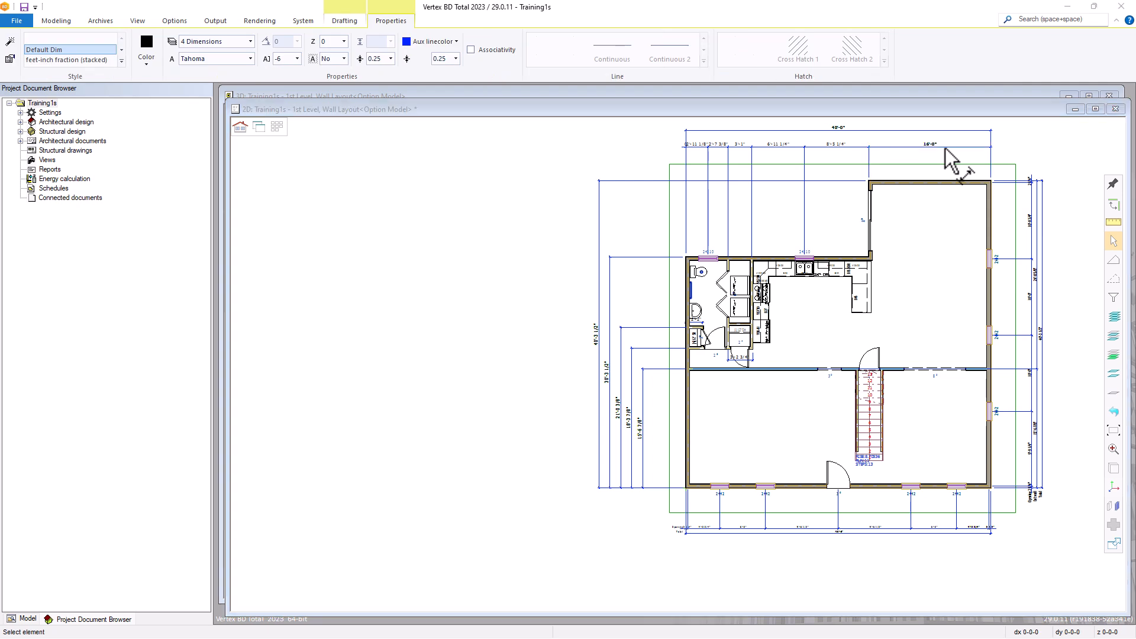
double_click(951, 159)
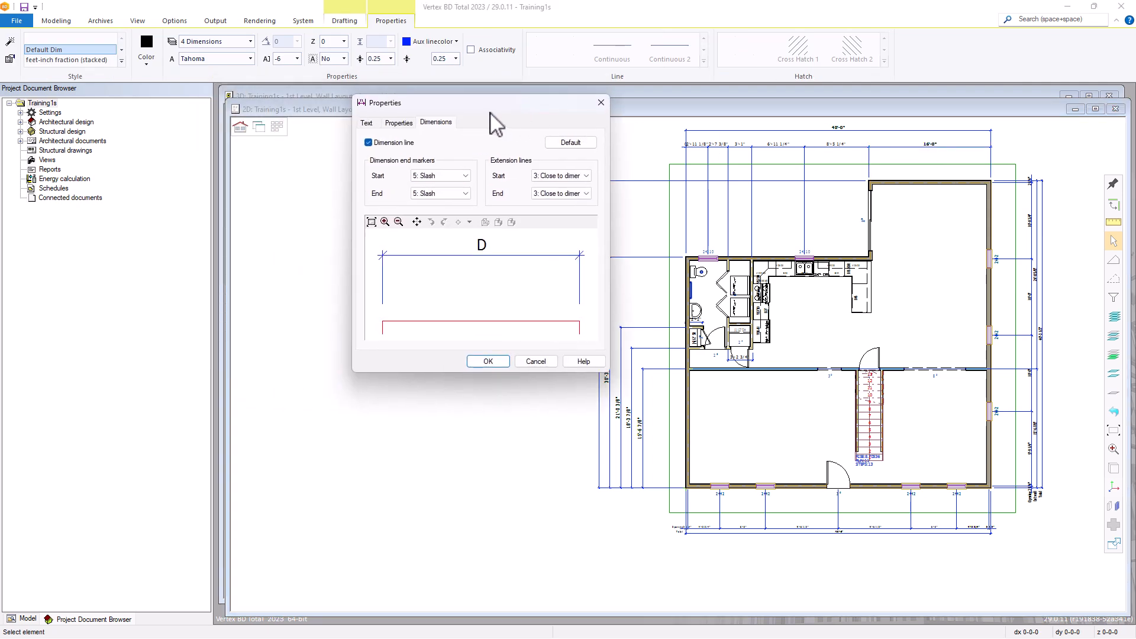
click(367, 123)
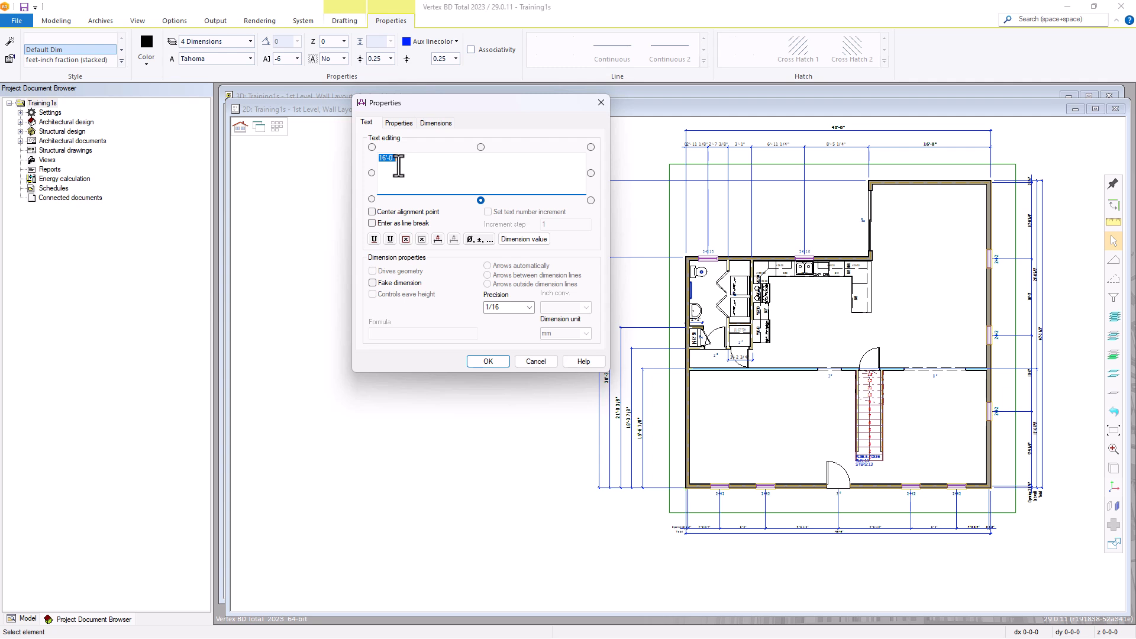
click(399, 123)
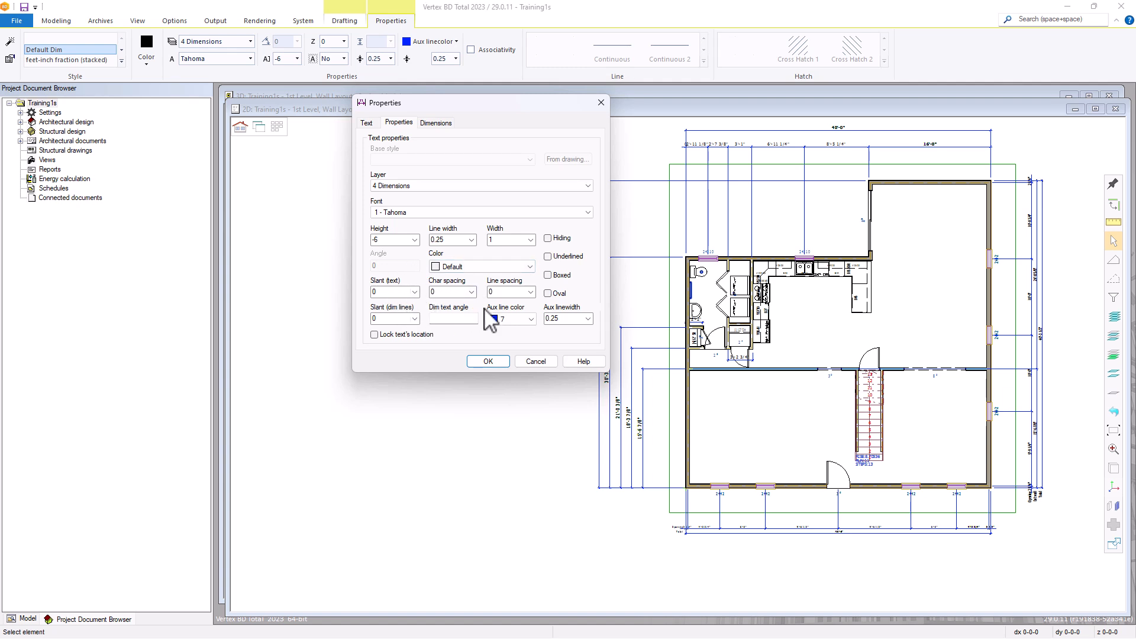
click(436, 124)
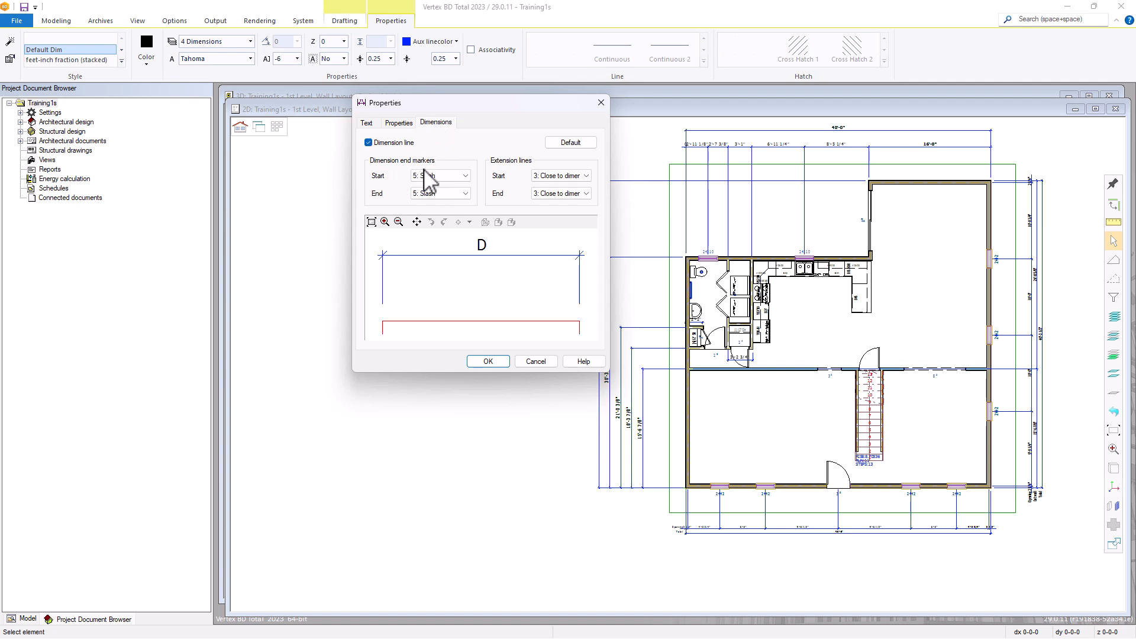
click(465, 176)
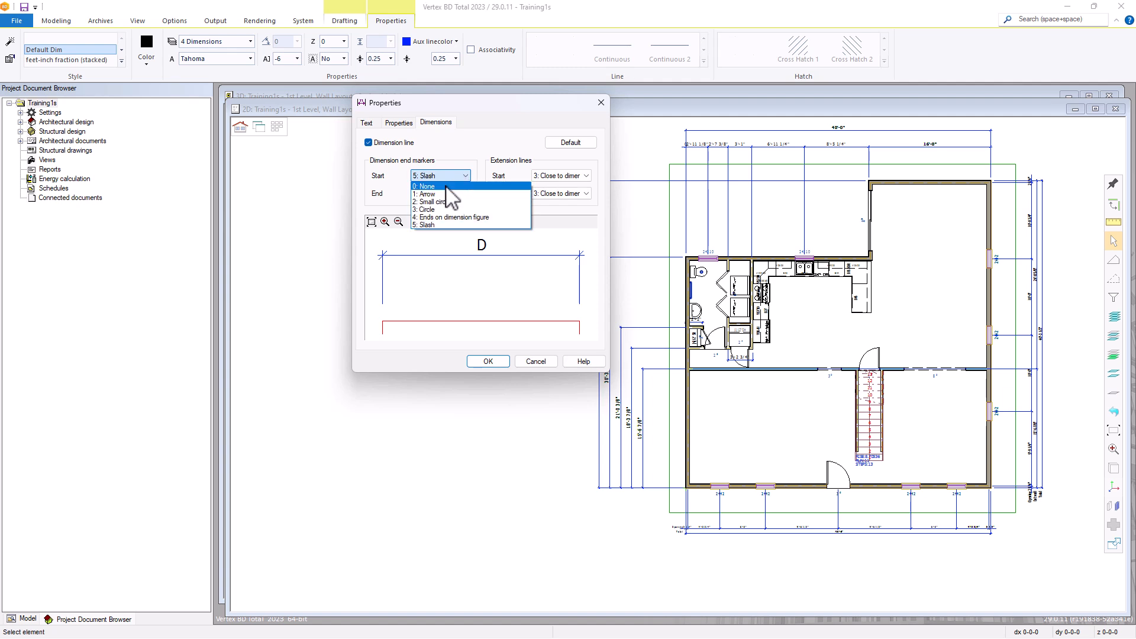
click(463, 159)
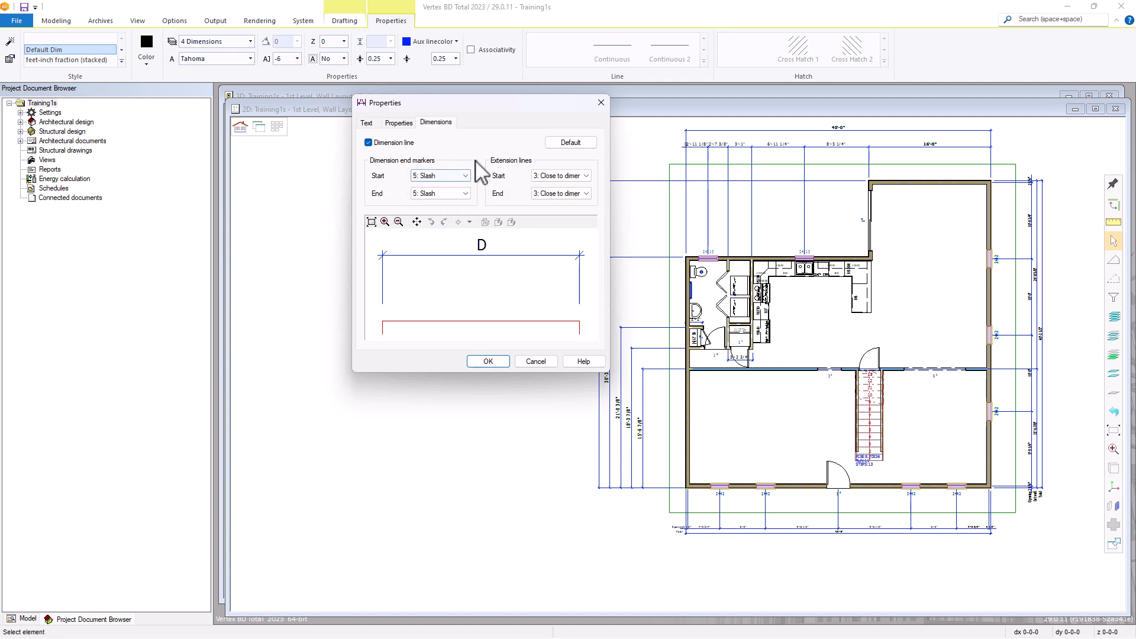
click(577, 177)
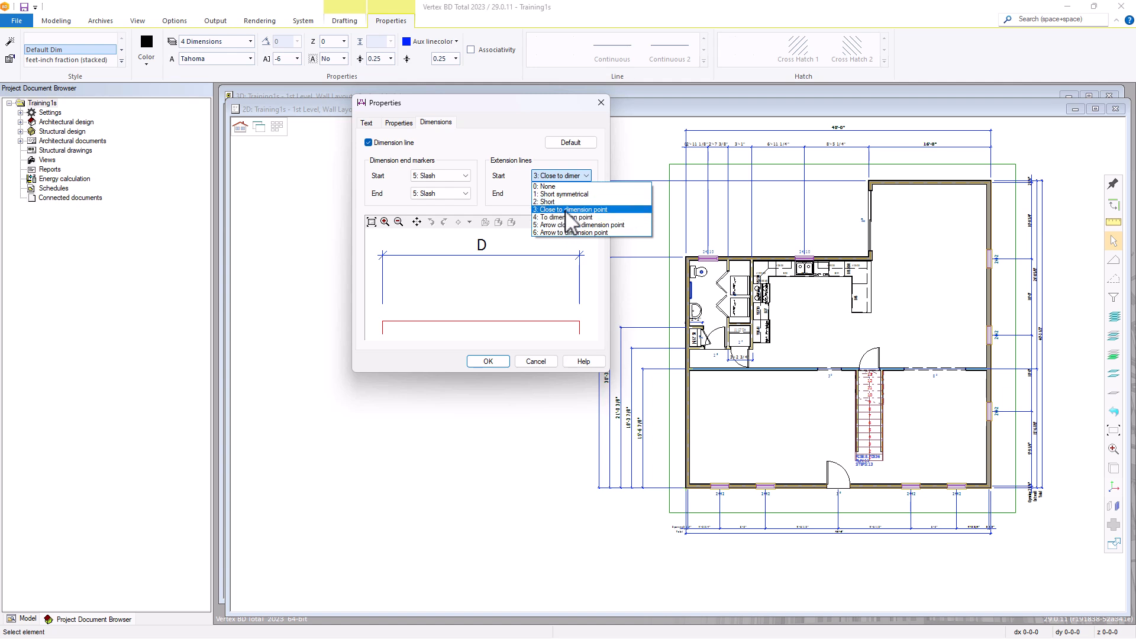
click(523, 155)
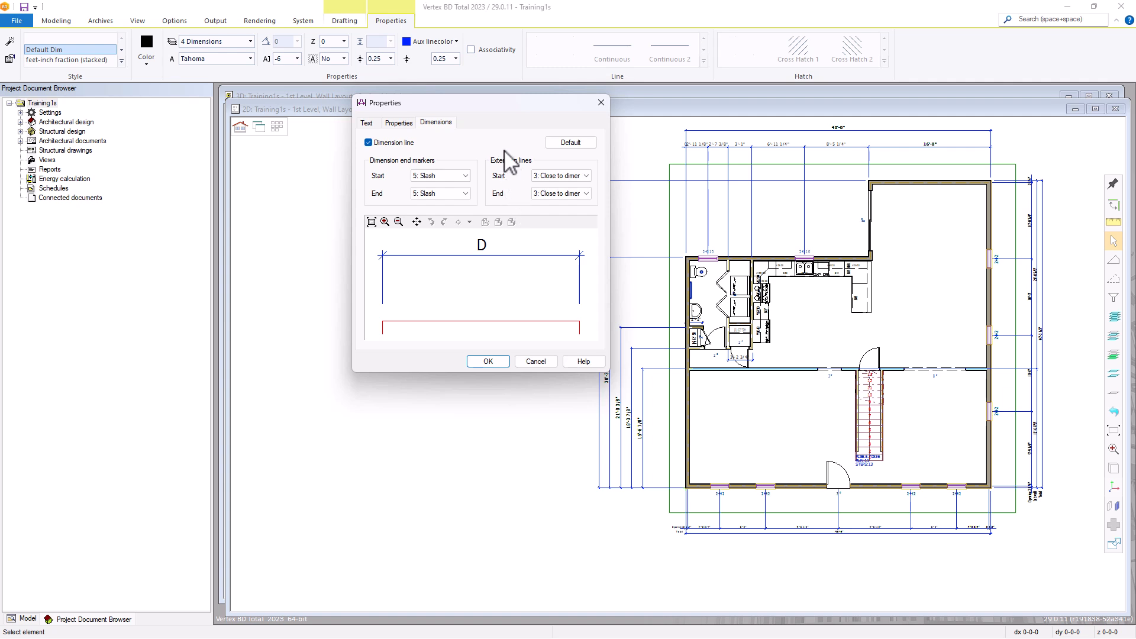
click(535, 362)
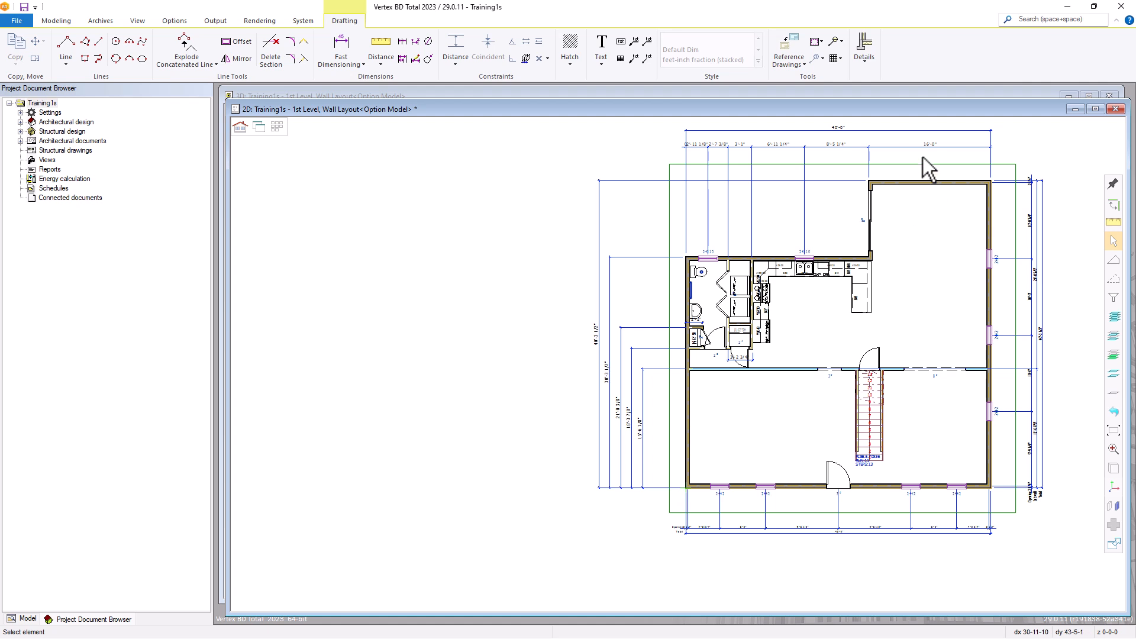
Review the general dimensioning settings for default end markers and extension lines, and cancel the dialog
click(352, 64)
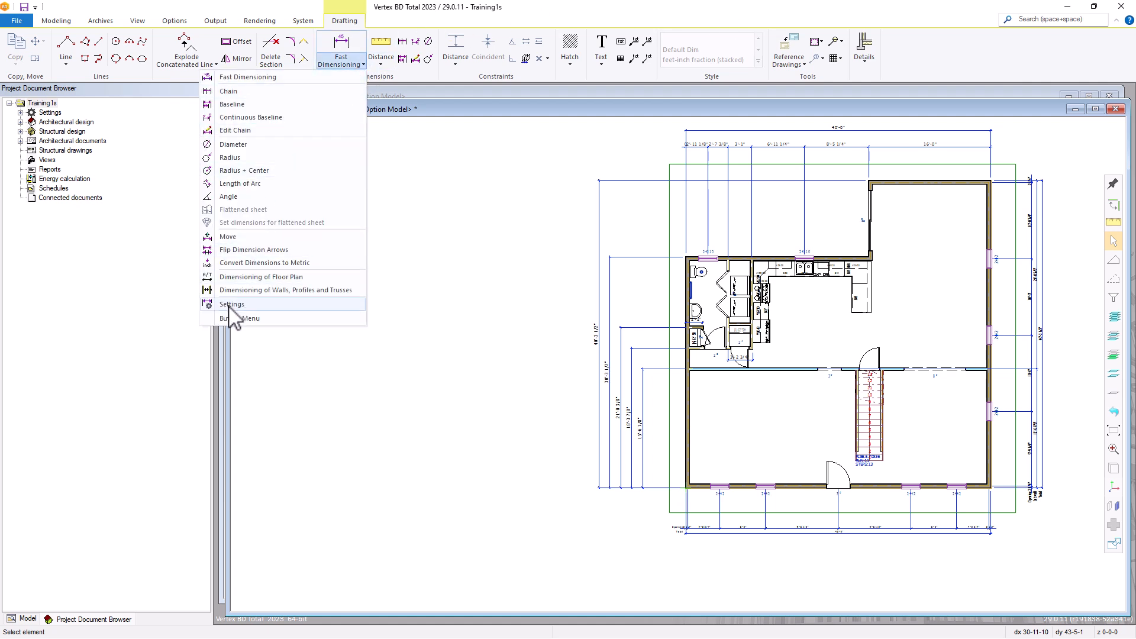
click(246, 317)
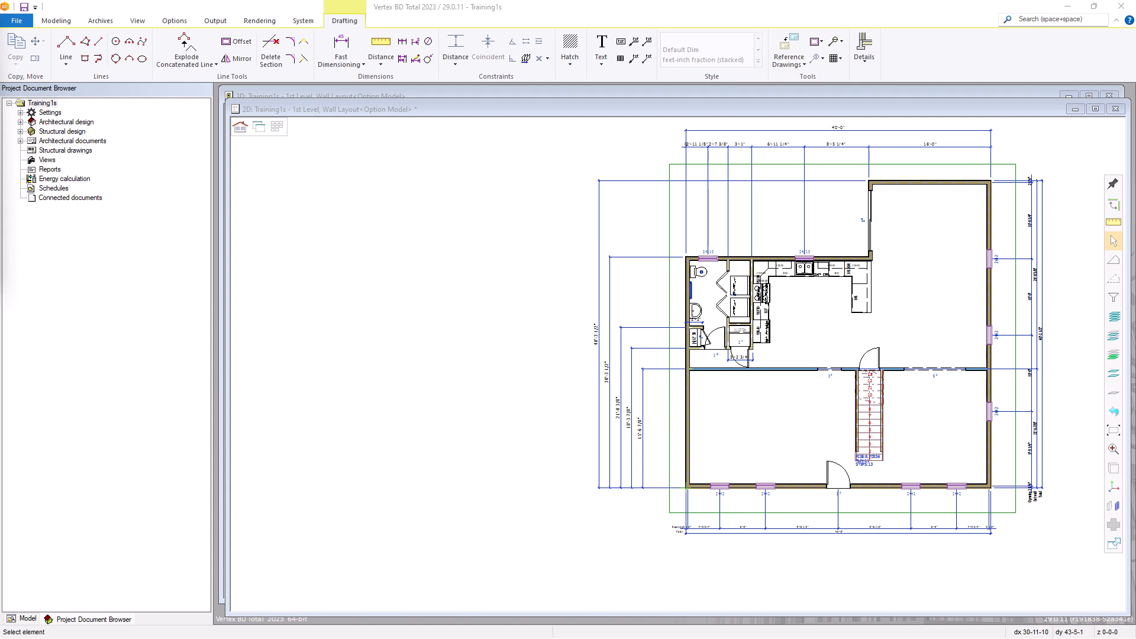
mouse_move(2, 54)
mouse_down()
mouse_move(654, 91)
mouse_move(647, 85)
mouse_up()
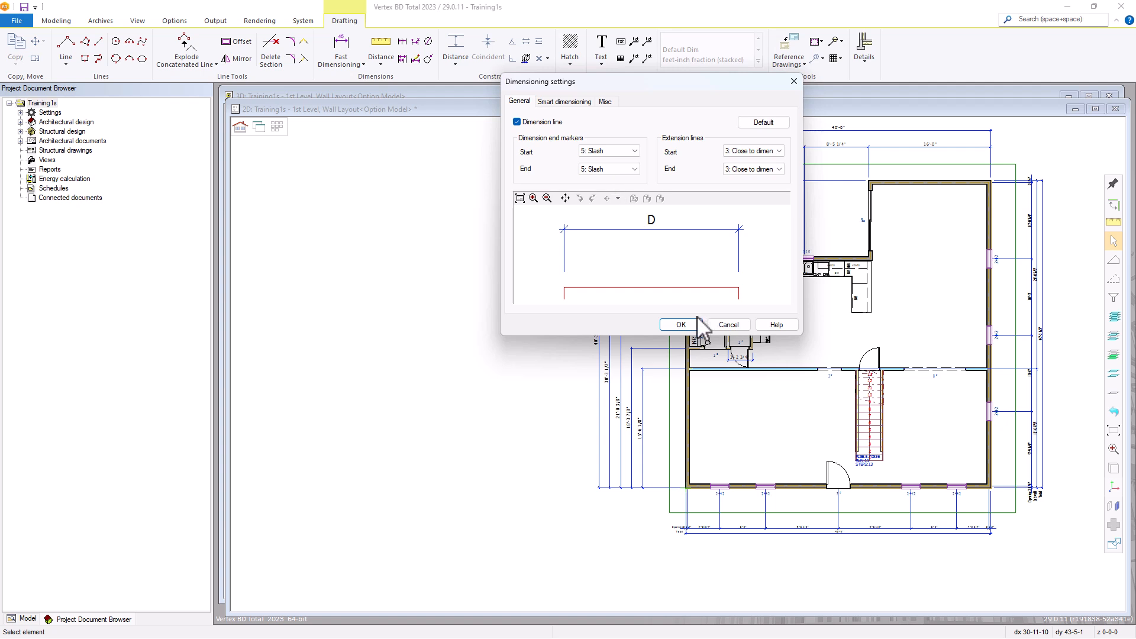
click(729, 325)
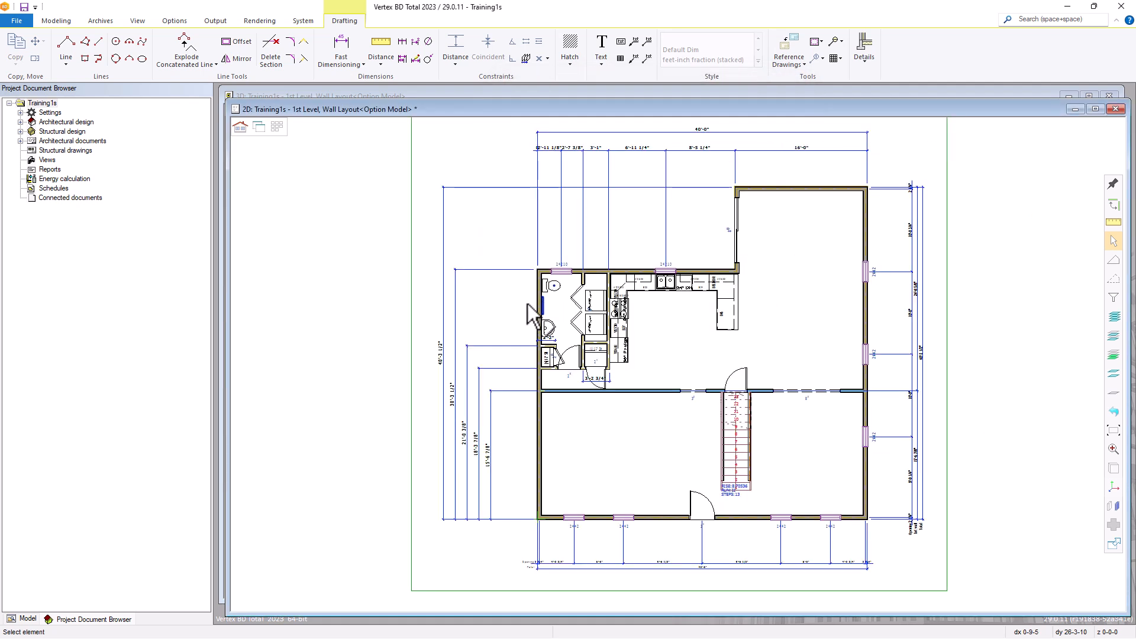
Delete the vertical baseline dimension to the bathroom's exterior corner and all remaining dimensions on the floor plan
click(456, 318)
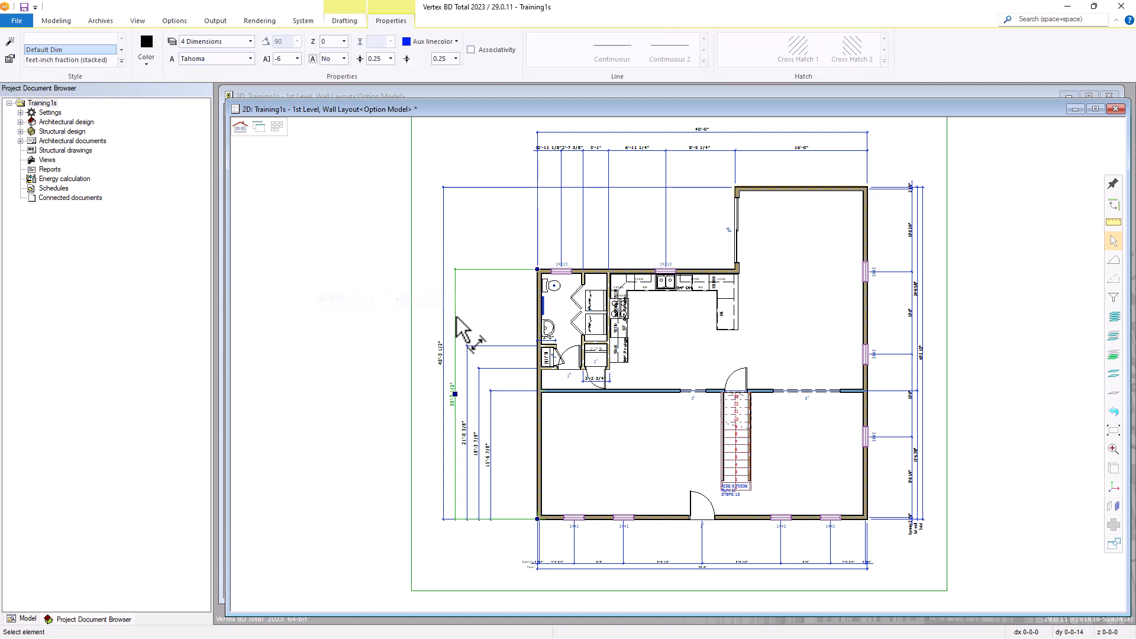
key(Delete)
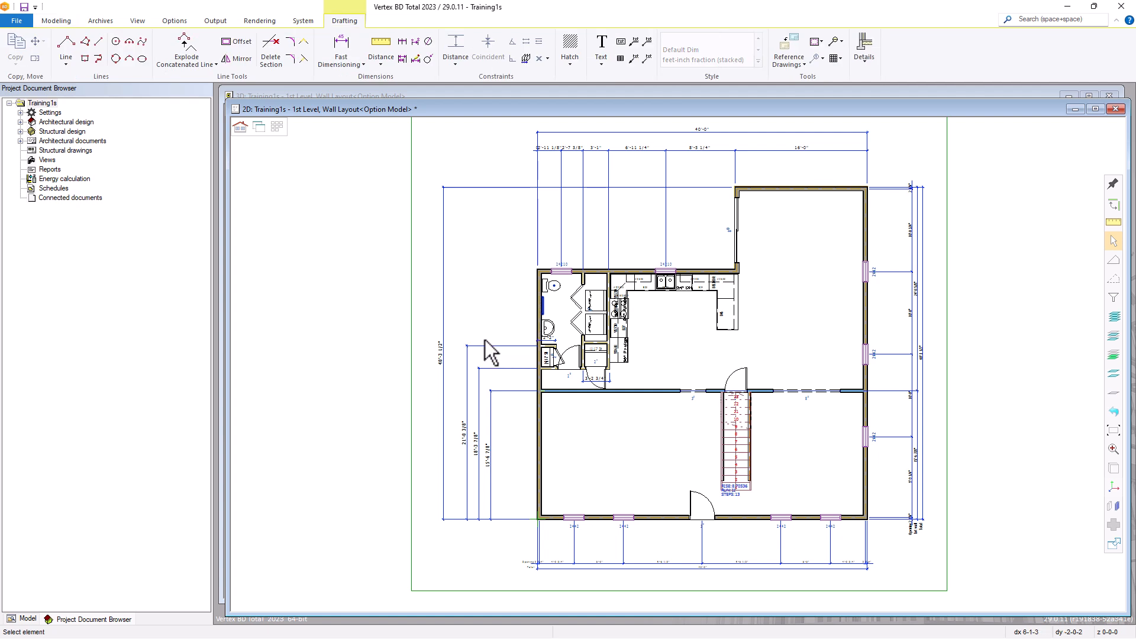
click(449, 337)
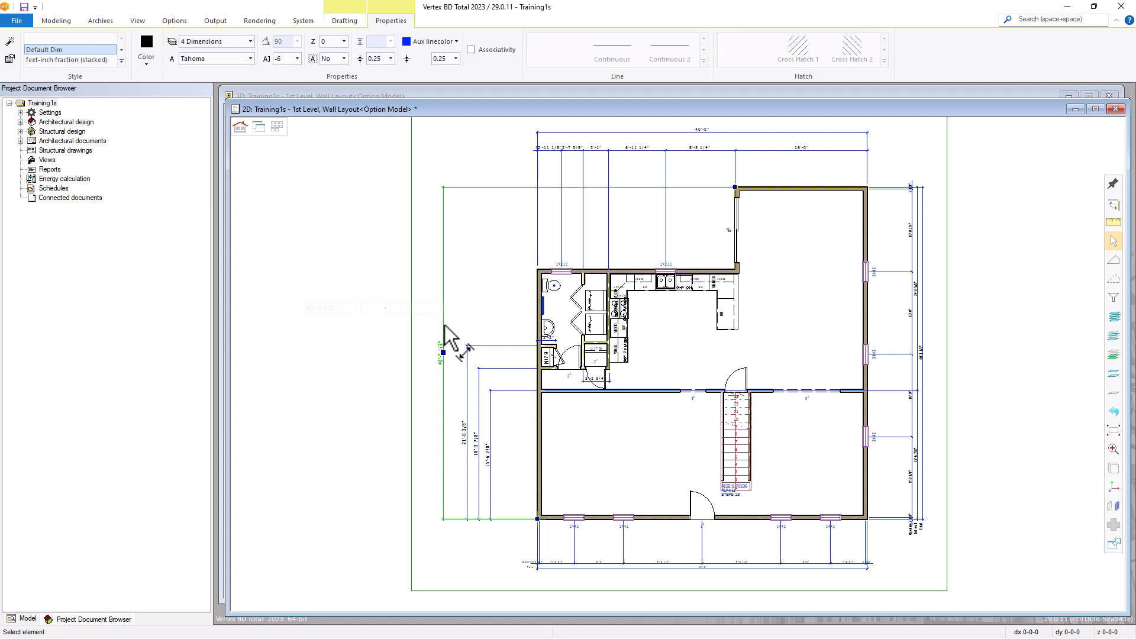
key(ctrl+a)
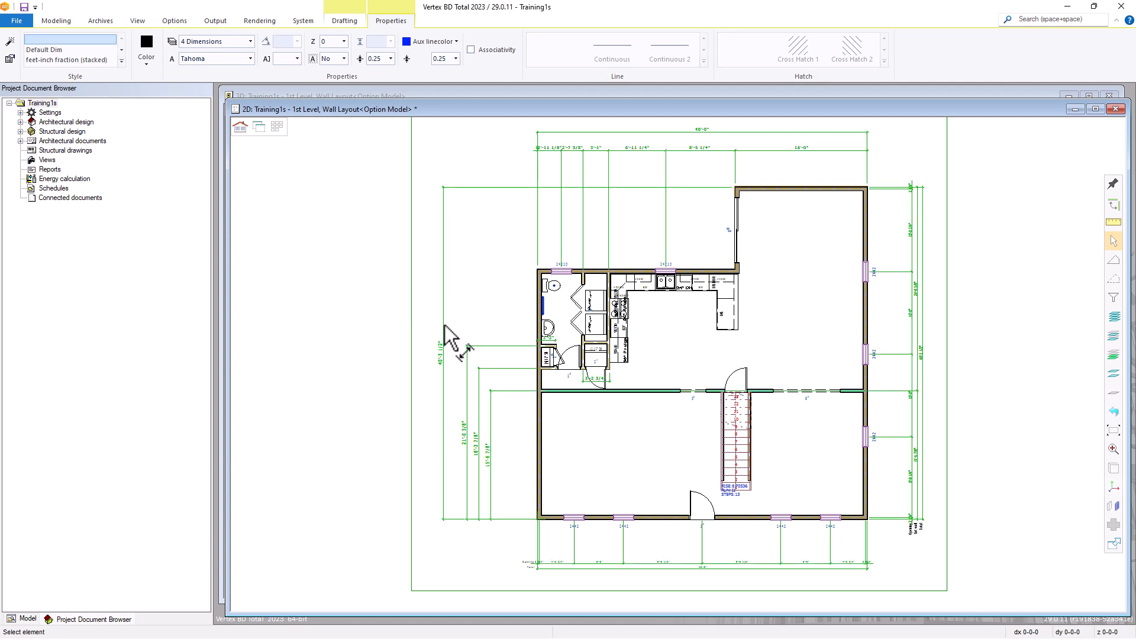
key(Delete)
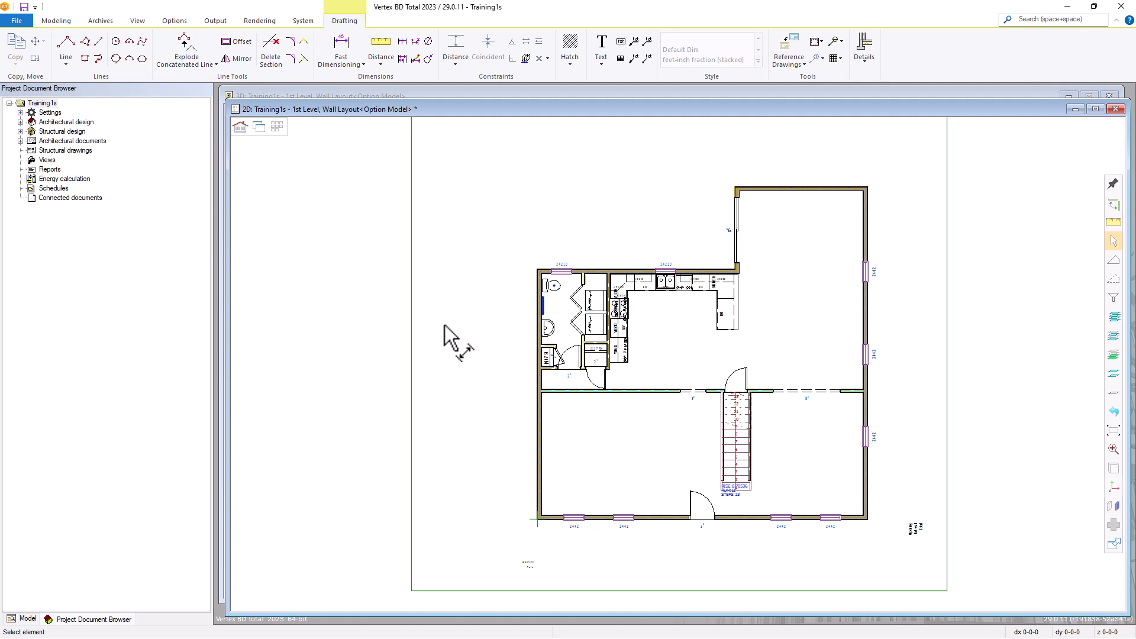
key(ctrl+z)
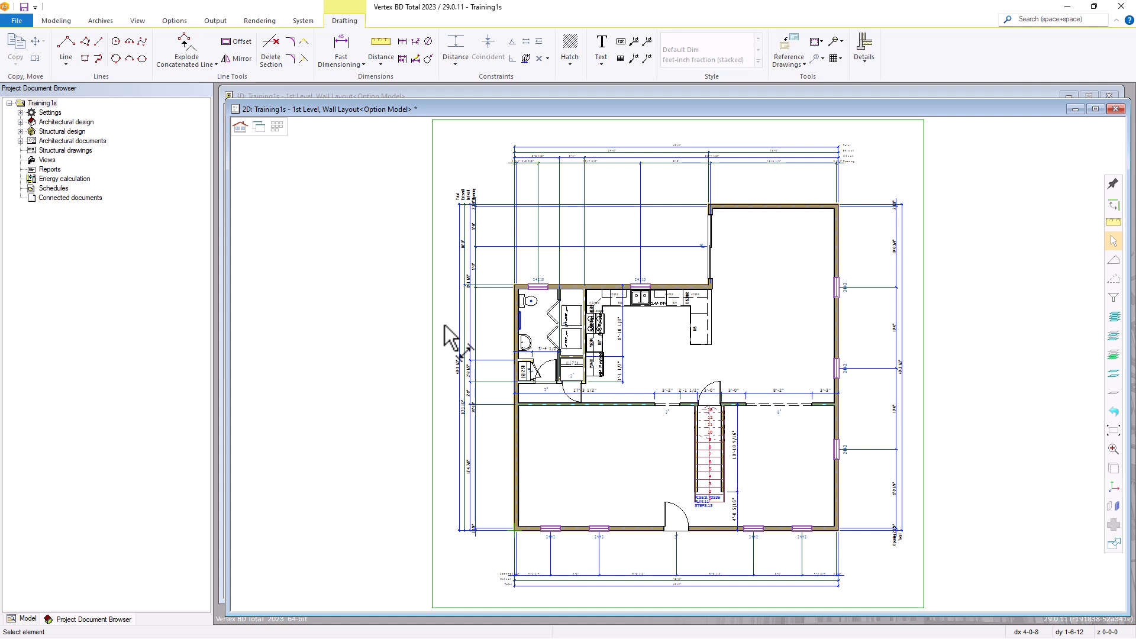
Add the standard floor plan text KITCHEN in the open area of the kitchen
click(601, 48)
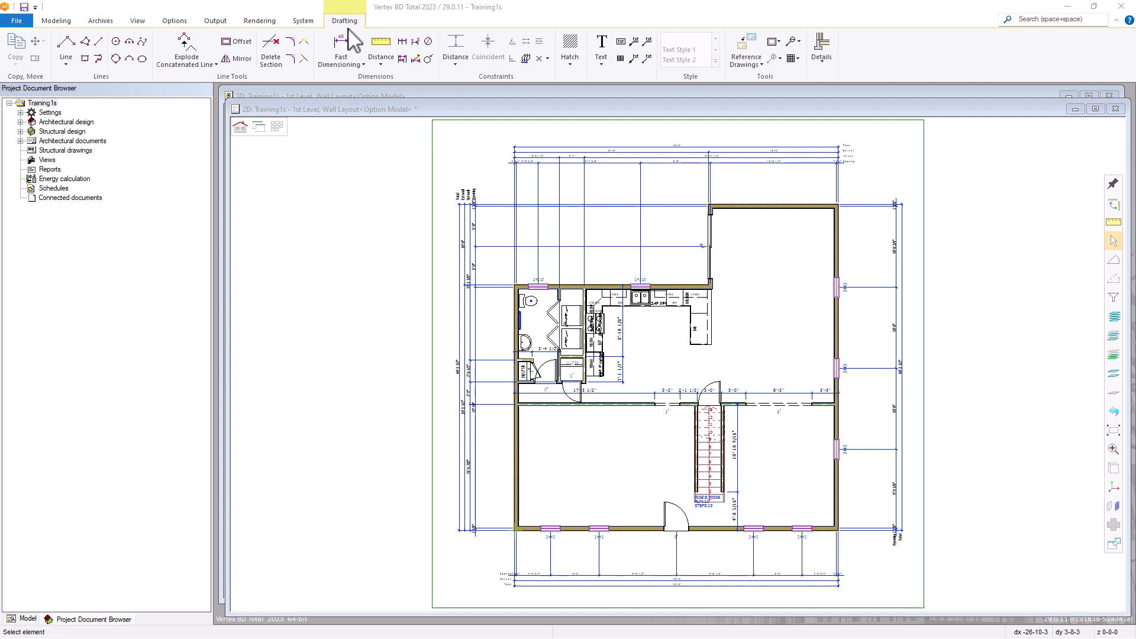
click(605, 47)
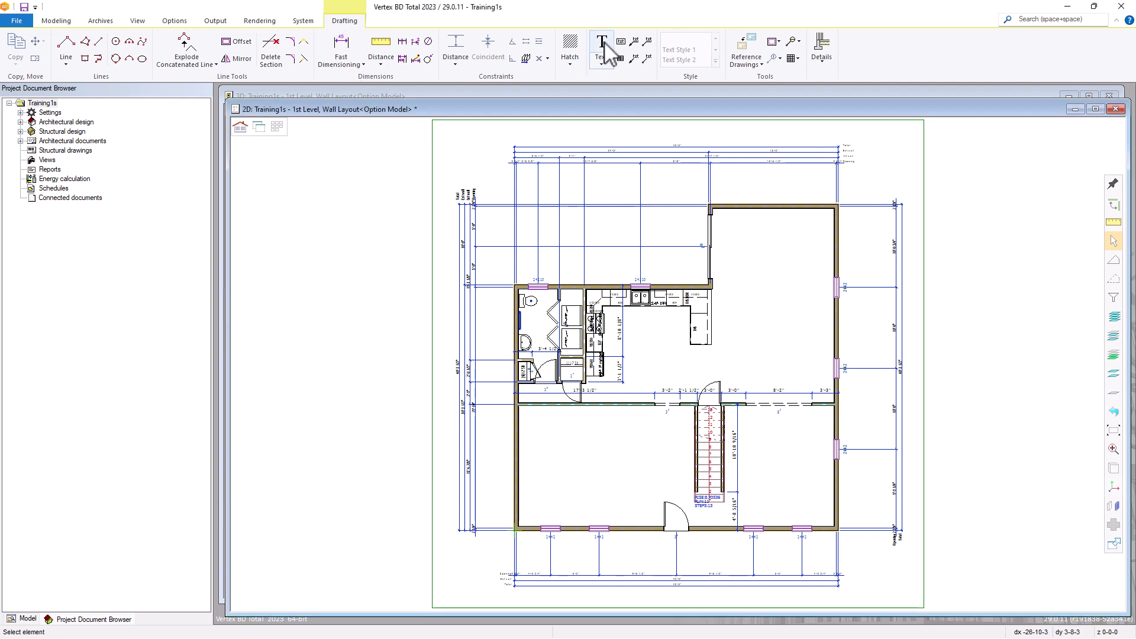
click(604, 47)
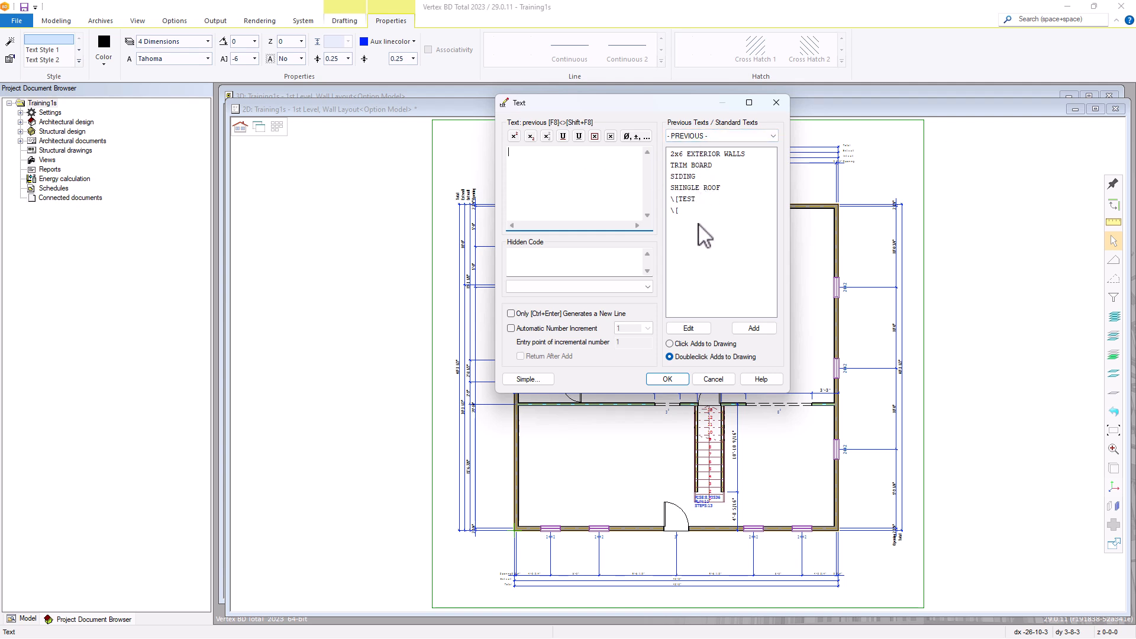
click(723, 136)
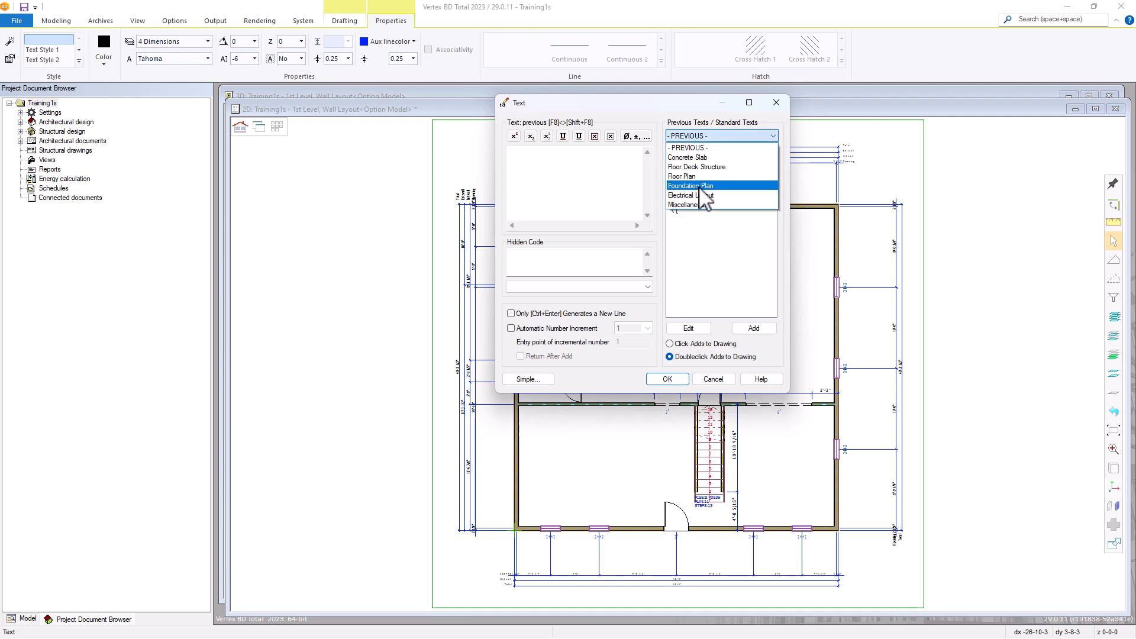
click(687, 176)
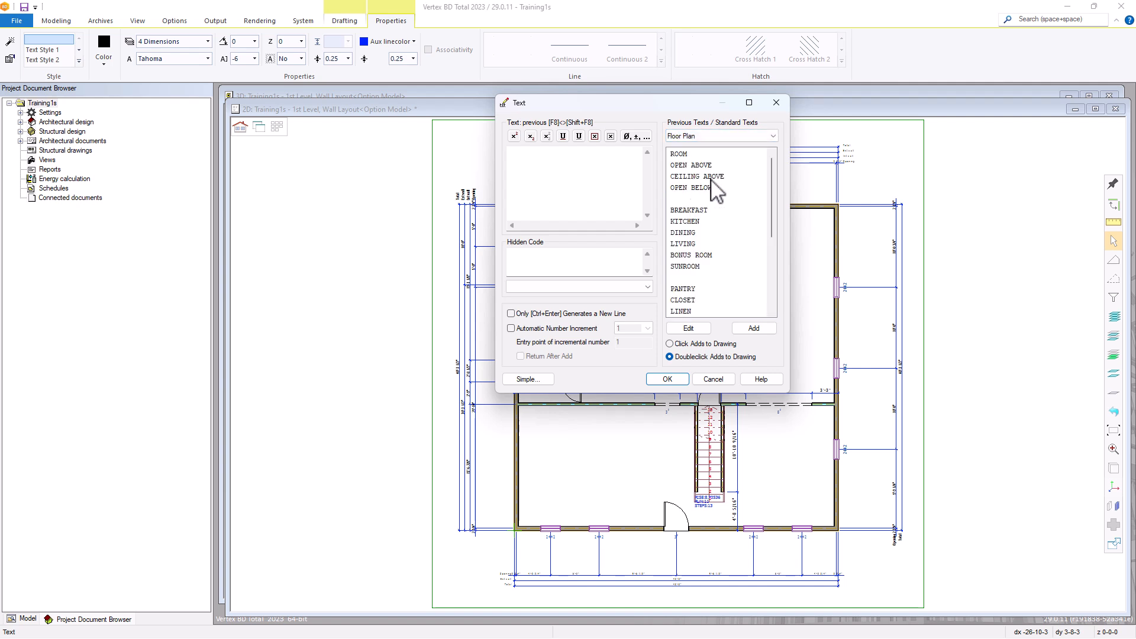
double_click(684, 221)
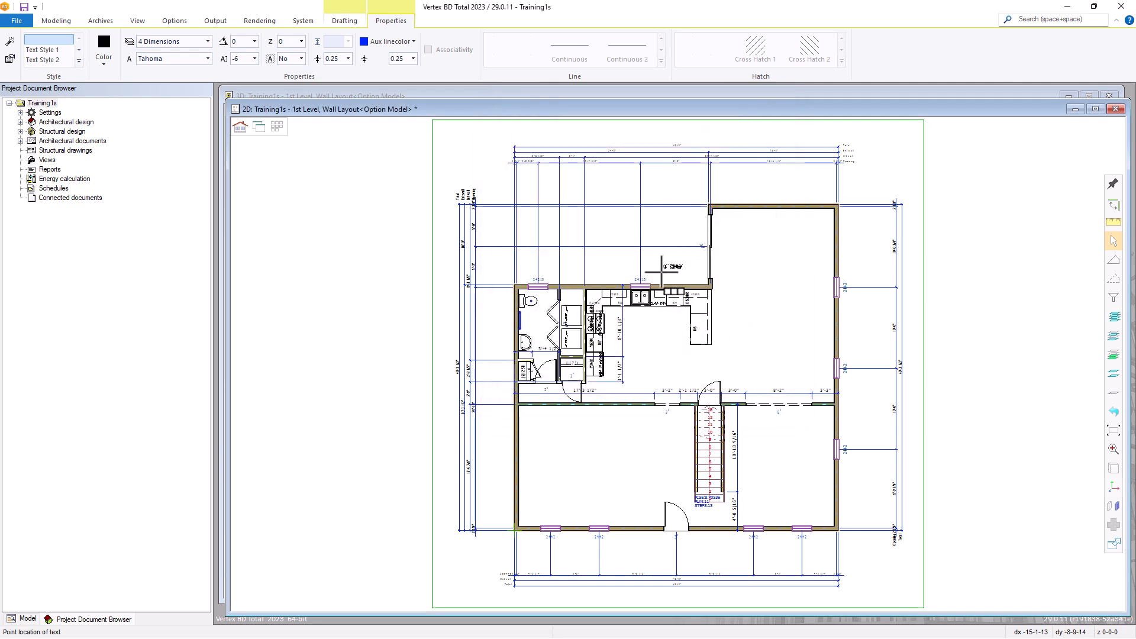
scroll(674, 349, up, 5)
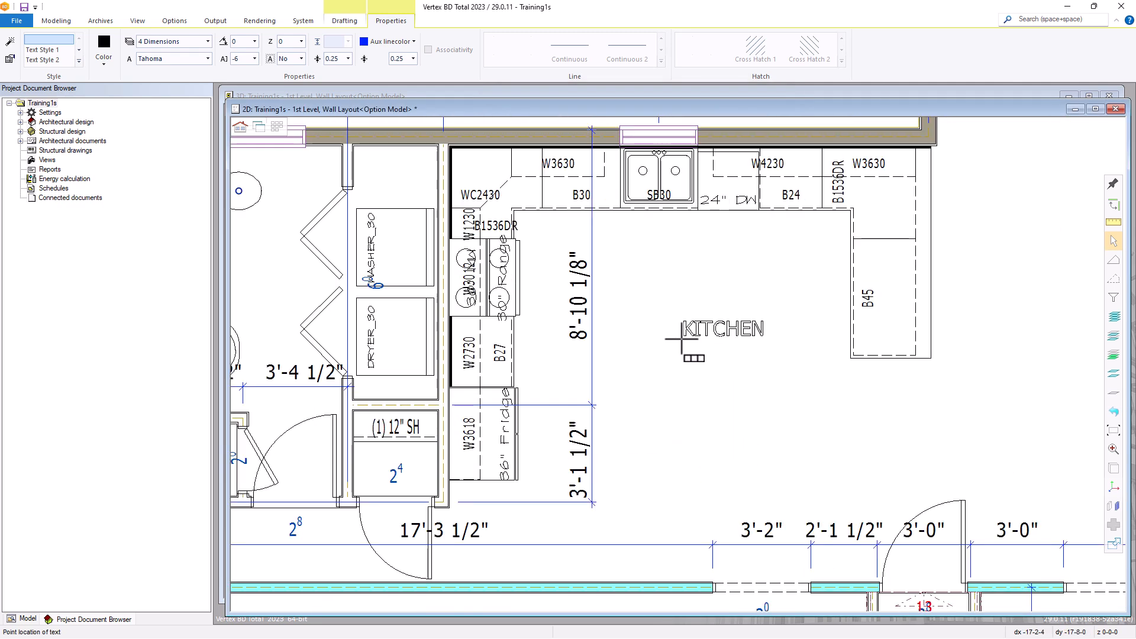
click(643, 319)
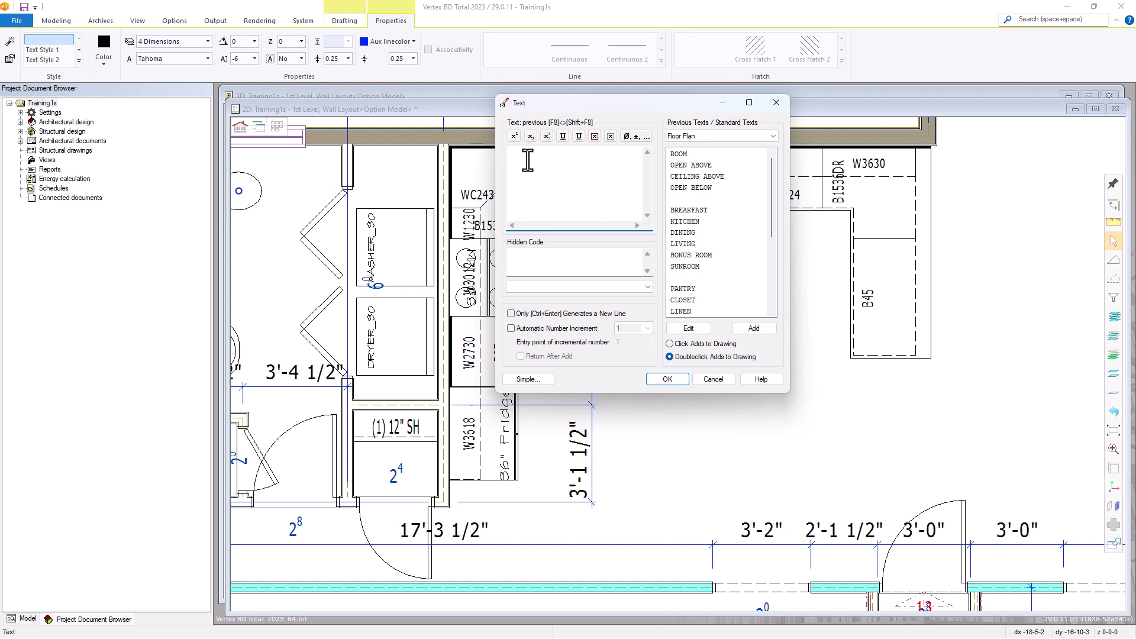
Add the text MAIN FLOOR LEVEL below the total dimension under the plan's lower wall, and end the text command
text(N FLOOR LEVEL)
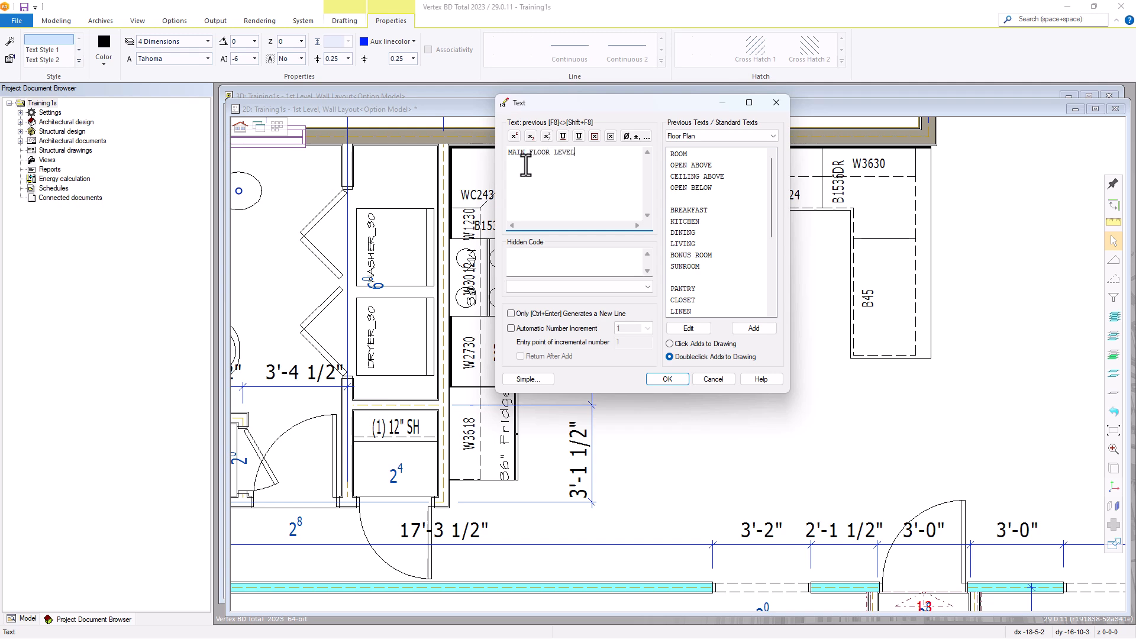
click(667, 378)
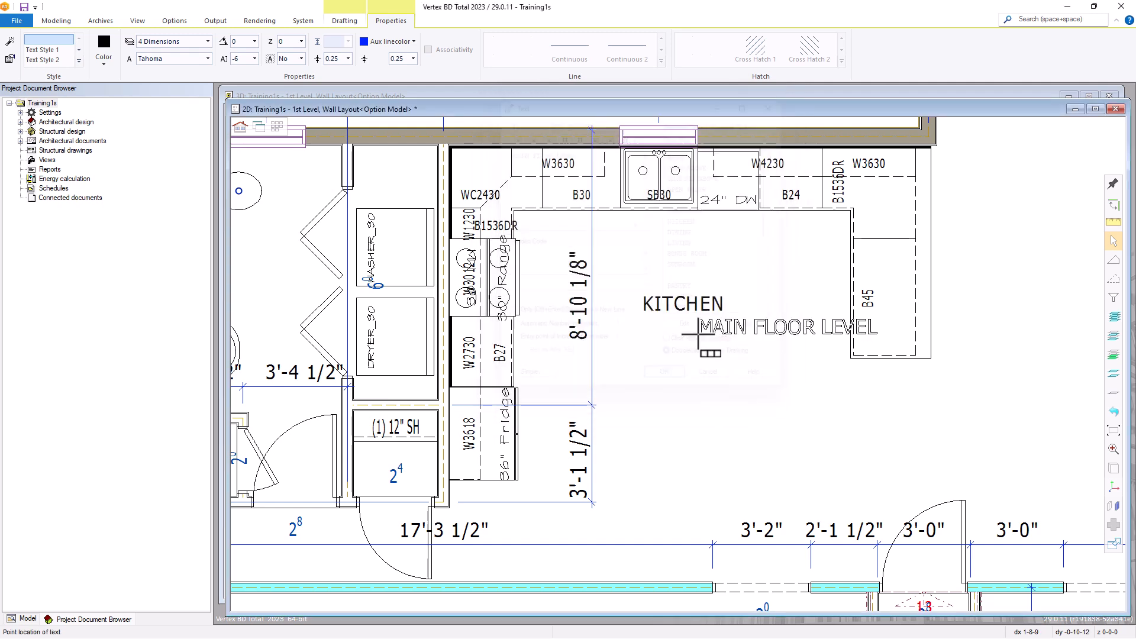
scroll(686, 349, down, 5)
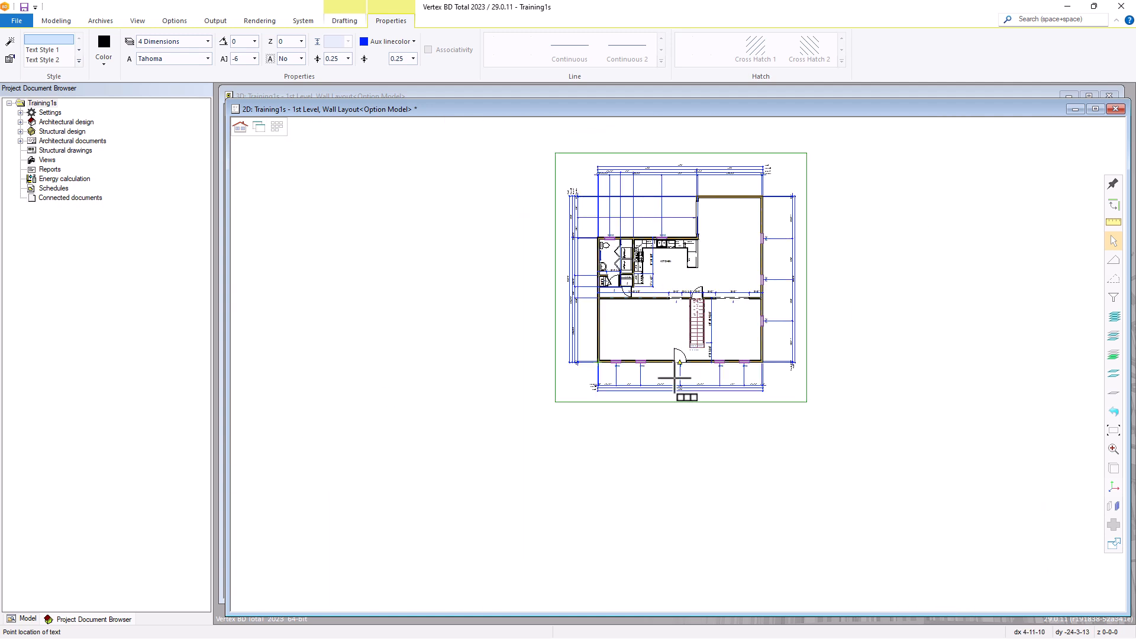
scroll(675, 371, up, 5)
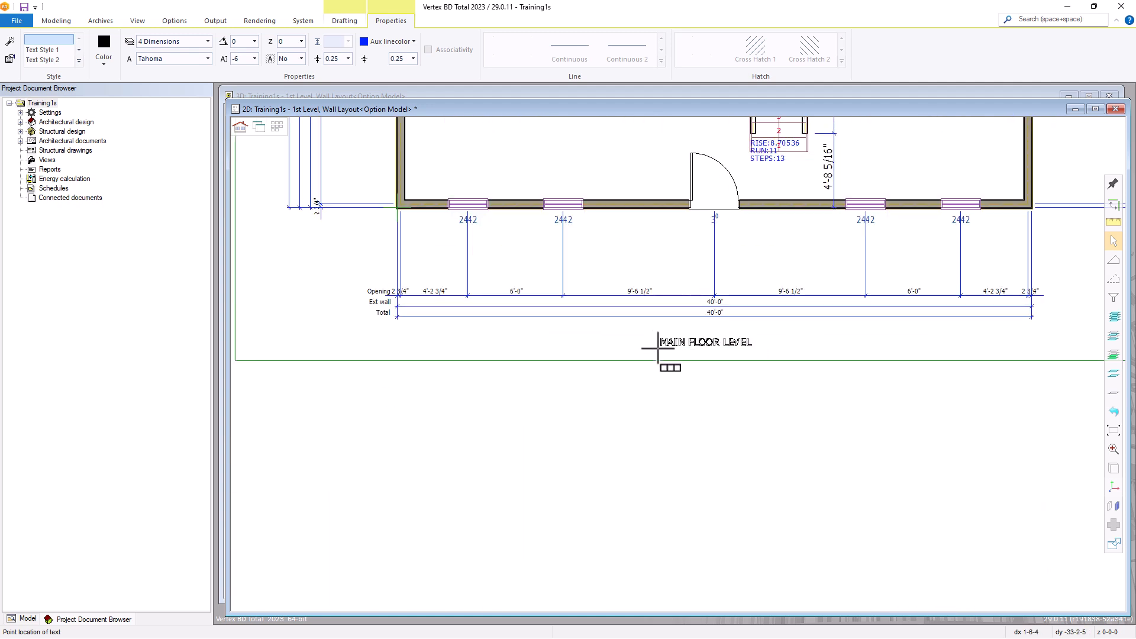
click(657, 336)
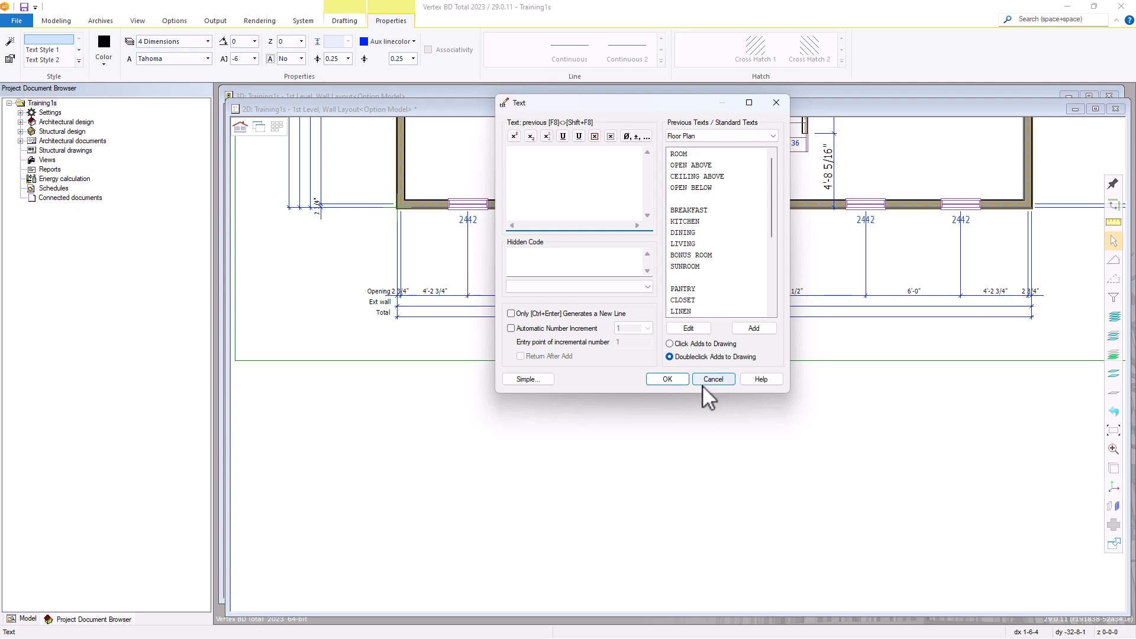
click(709, 379)
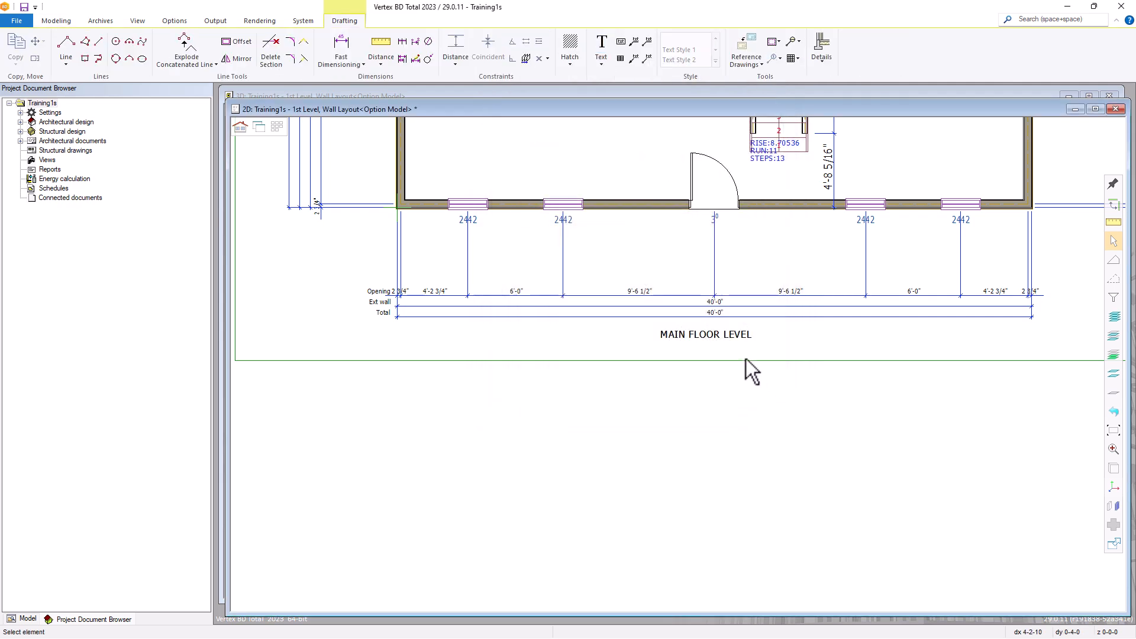
Change the title below the plan to read MAIN FLOOR PLAN
click(714, 335)
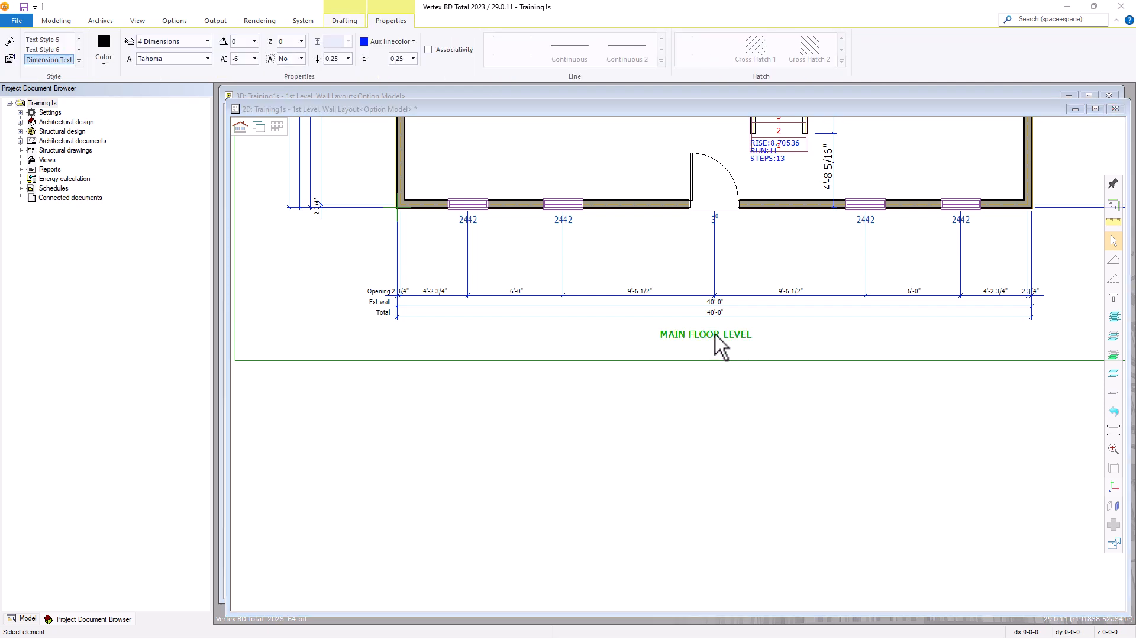
double_click(714, 335)
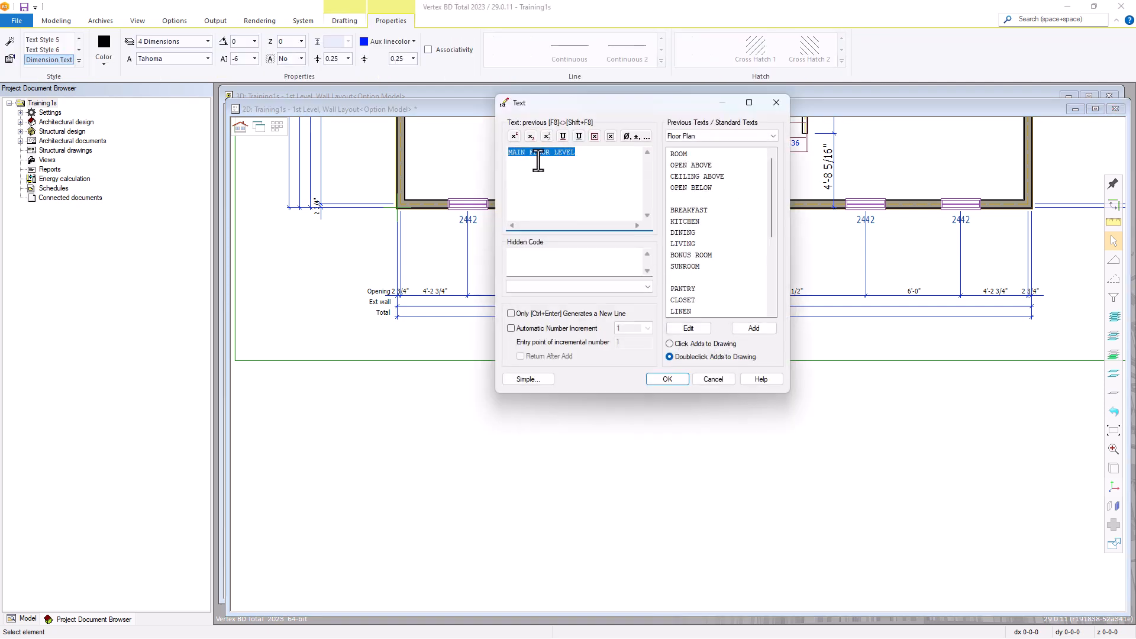
drag(576, 152, 550, 157)
text(PLAN)
click(666, 379)
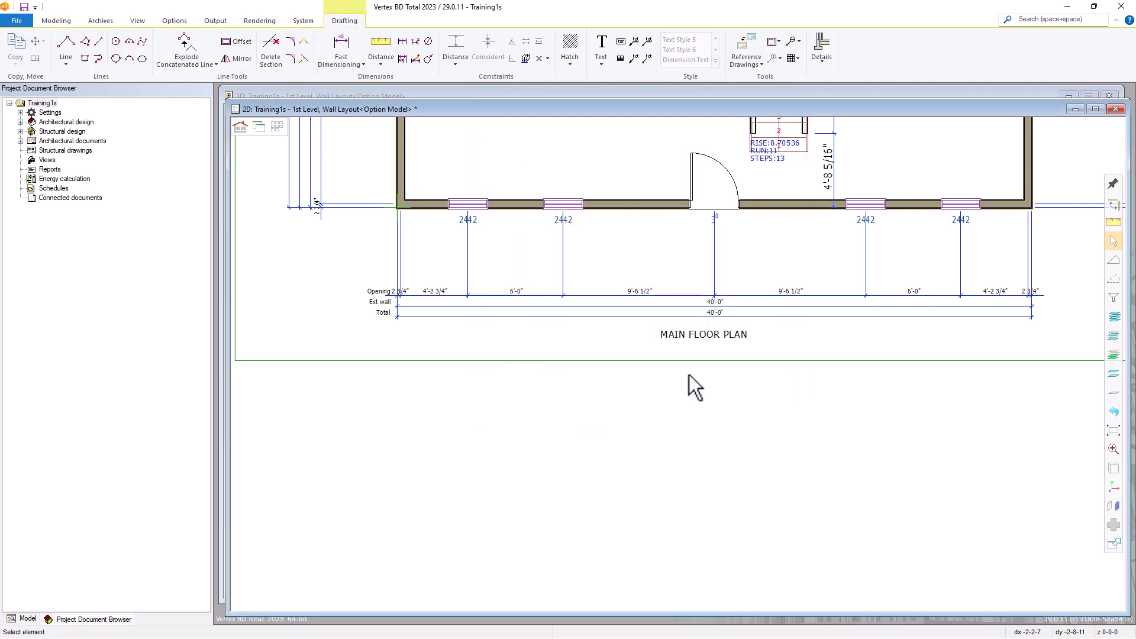
Set the MAIN FLOOR PLAN title's text height to -12 and move it down and left, roughly centred beneath the total dimension
click(701, 333)
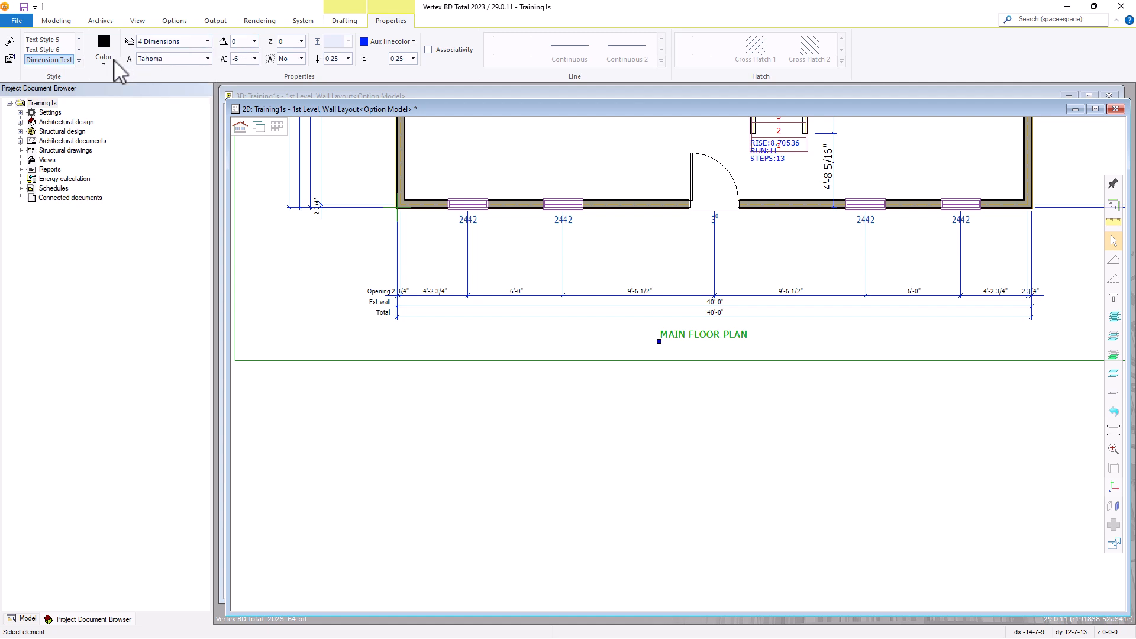
click(254, 59)
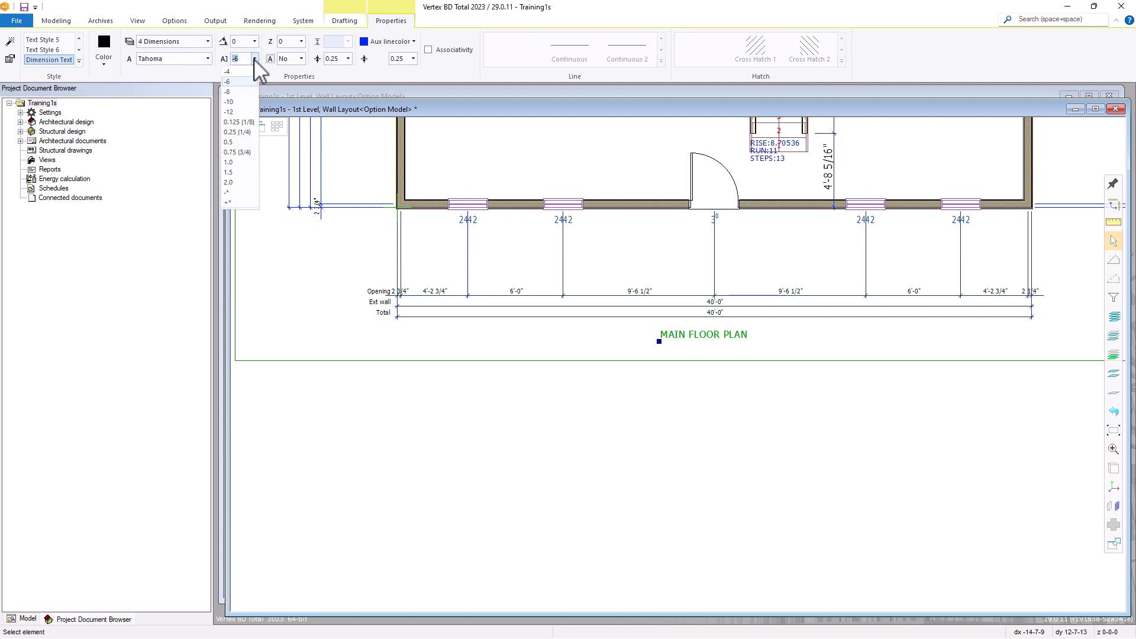
click(234, 112)
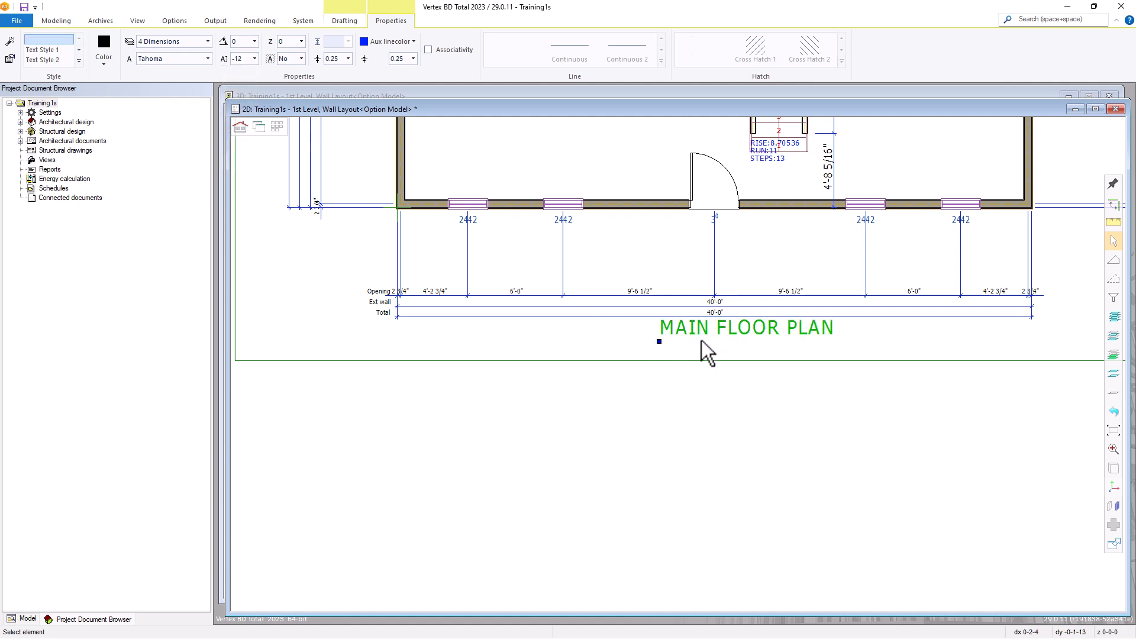
click(657, 342)
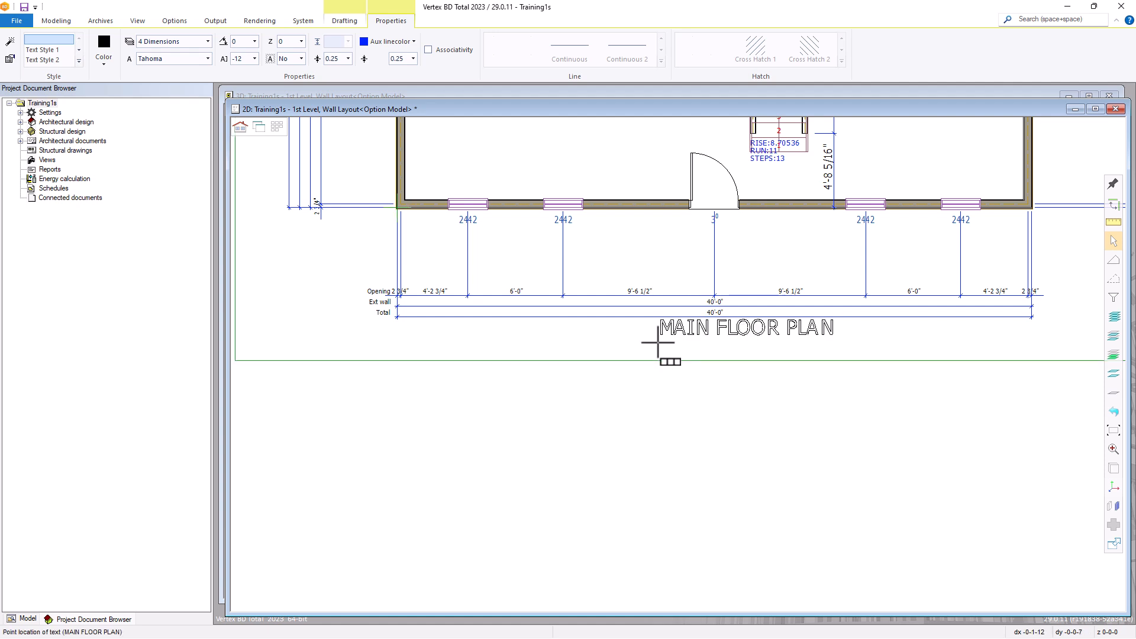
click(609, 355)
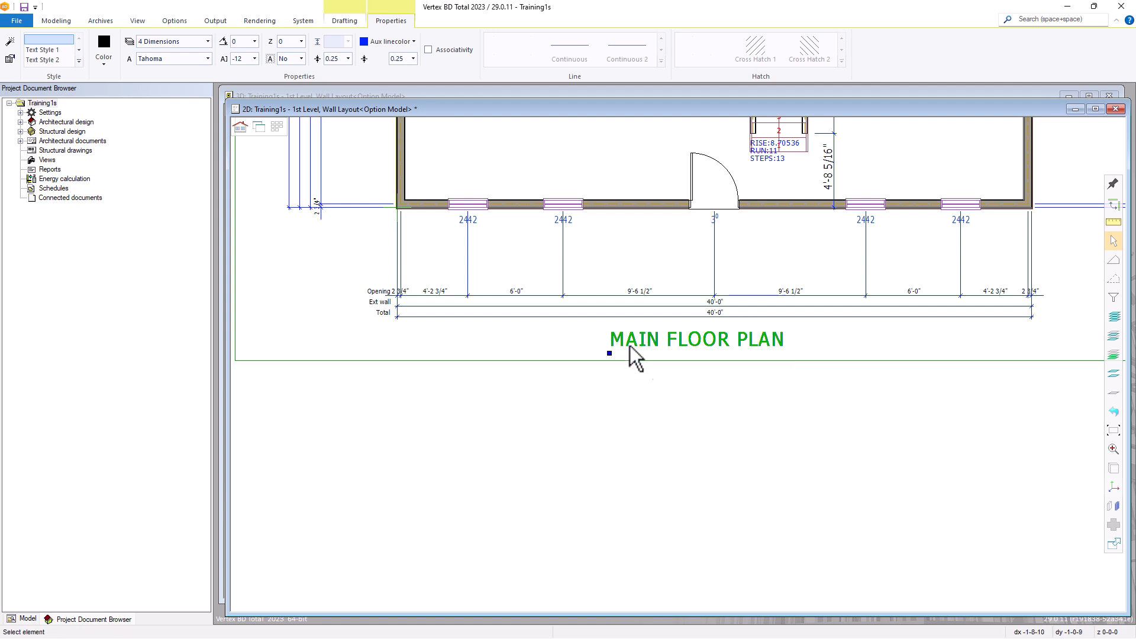
double_click(631, 342)
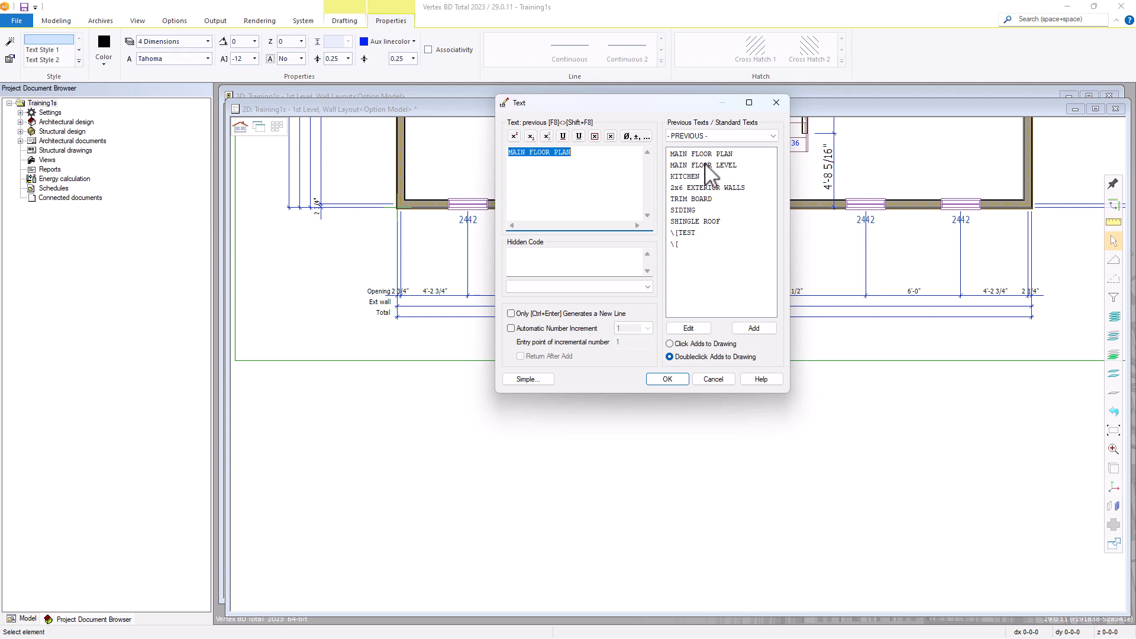
click(713, 379)
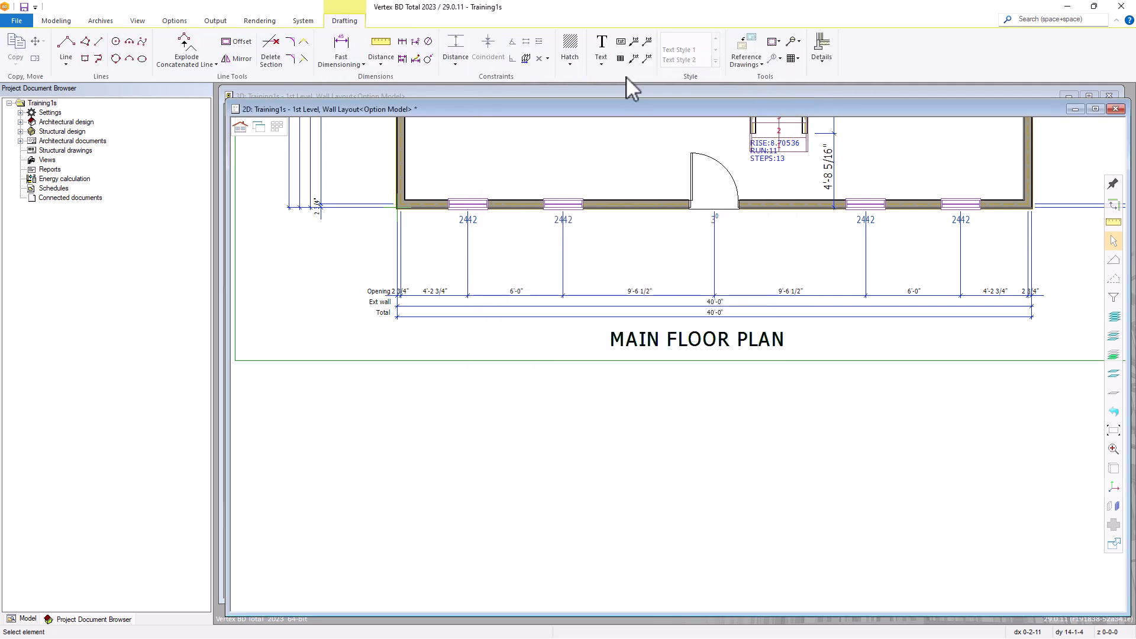
Add a framed text MAIN FLOOR PLAN from the previous texts, placed below the drawing border under the title
click(620, 42)
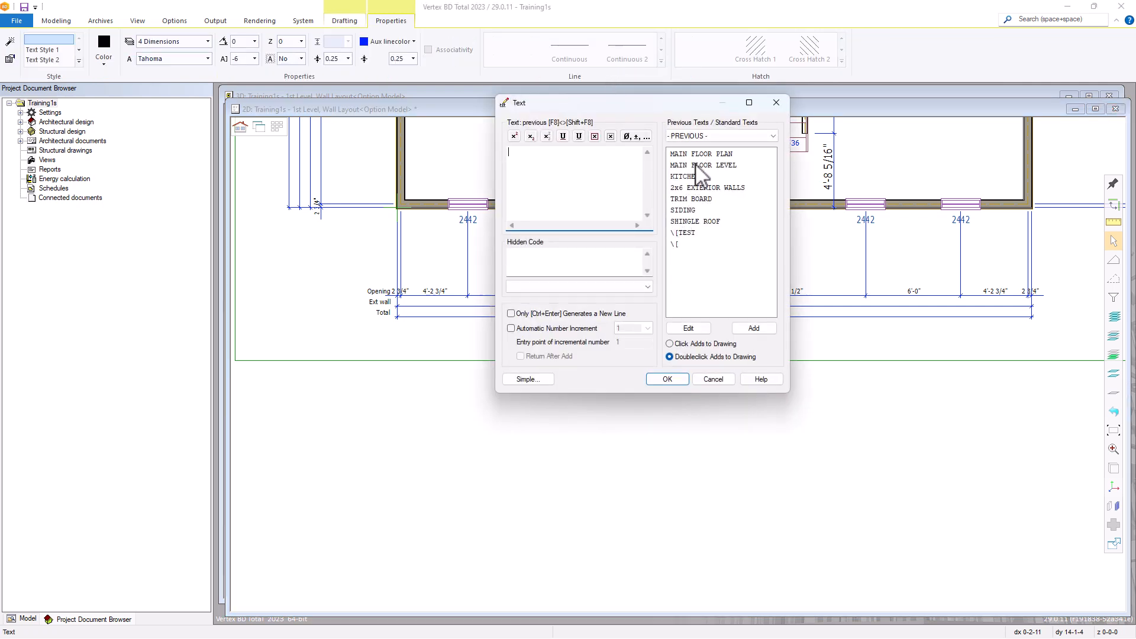
double_click(701, 154)
click(654, 421)
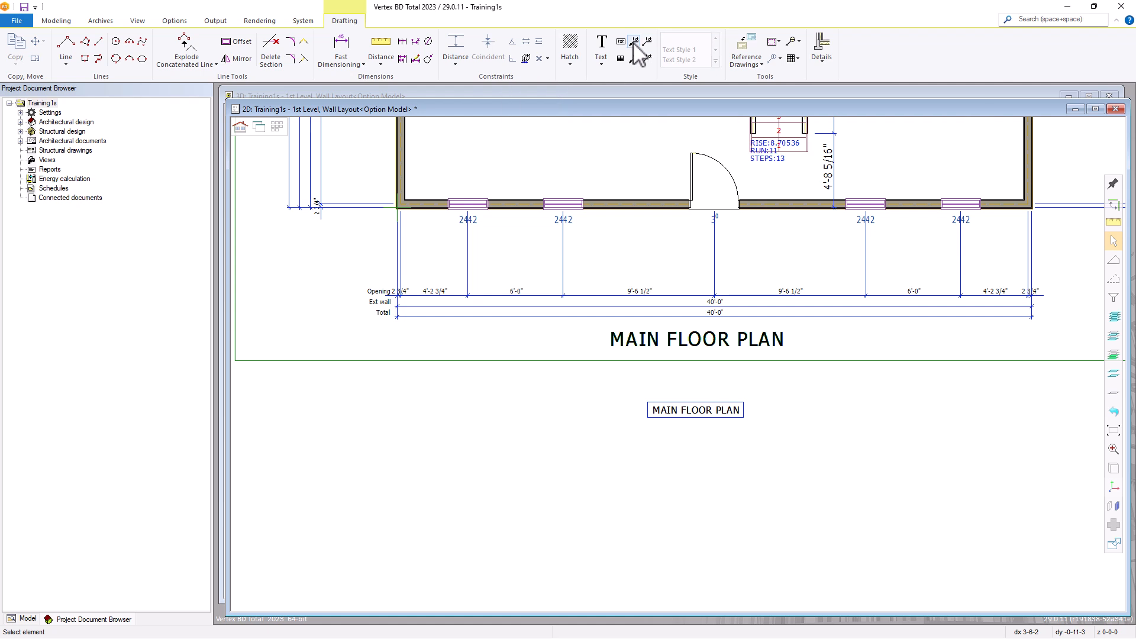
Add a reference text SIDING with an arrow pointing at the right exterior wall near the plan's lower right corner
click(633, 44)
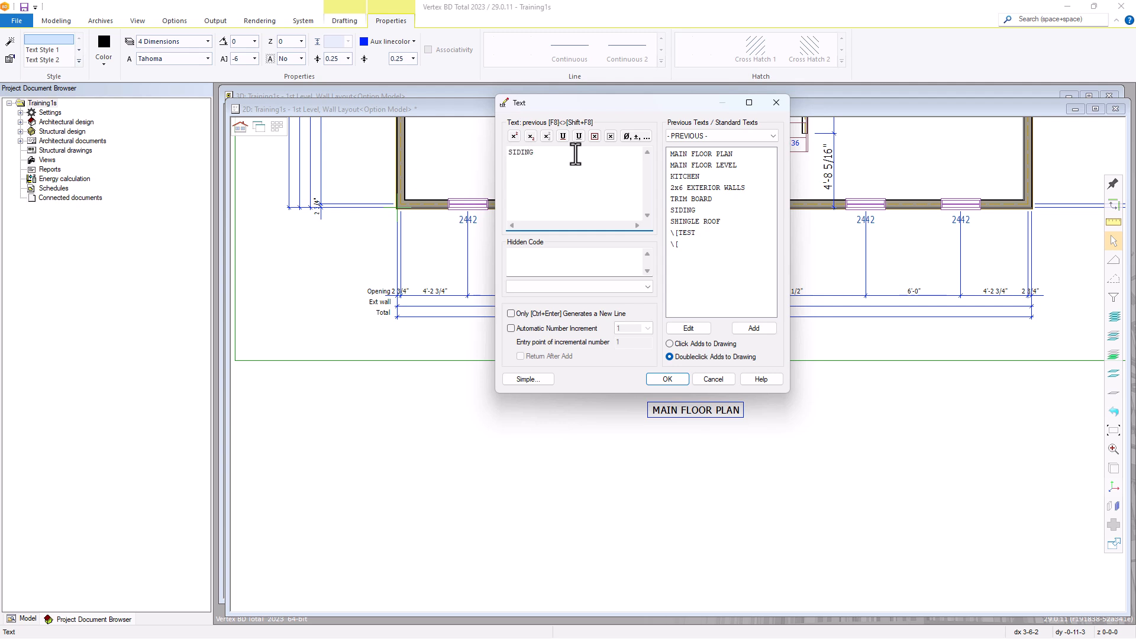
click(668, 379)
scroll(681, 355, up, 4)
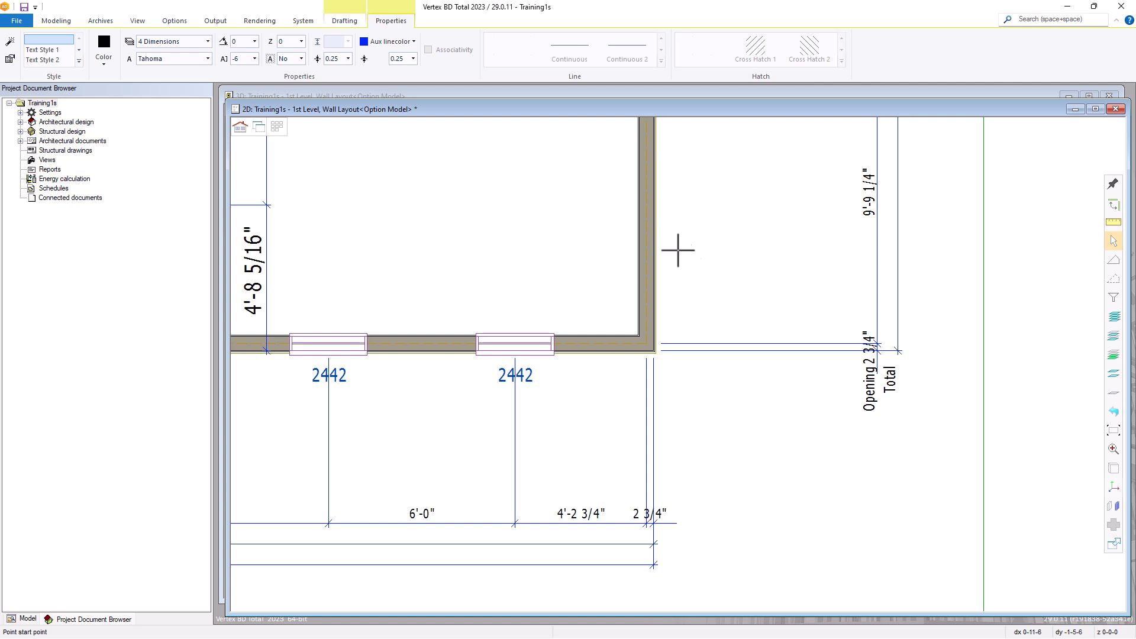
click(656, 219)
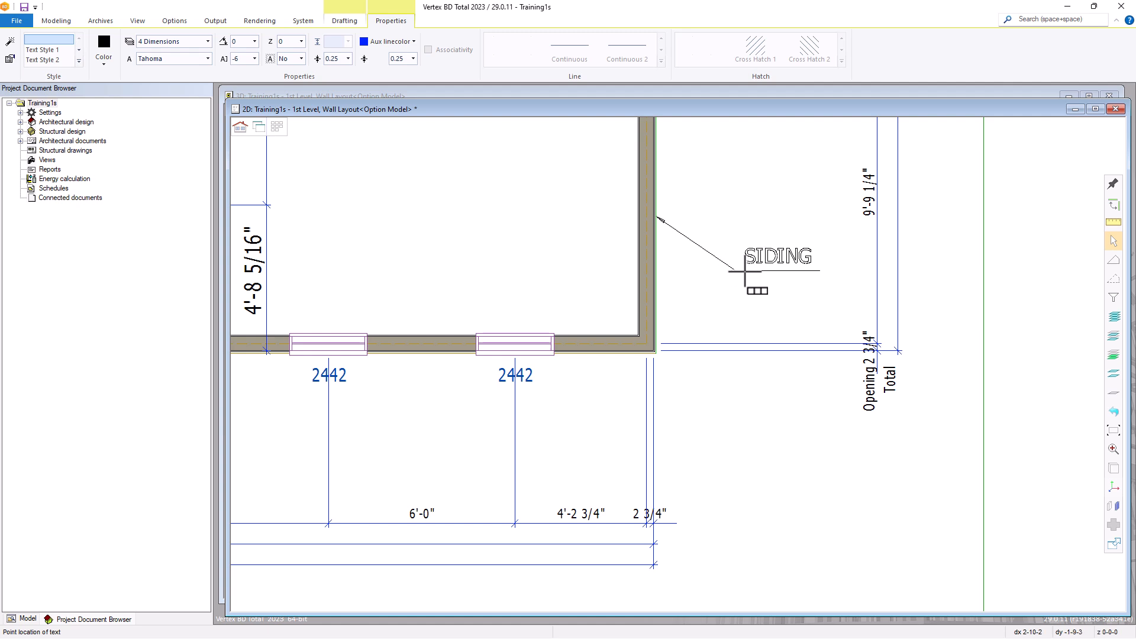
click(744, 263)
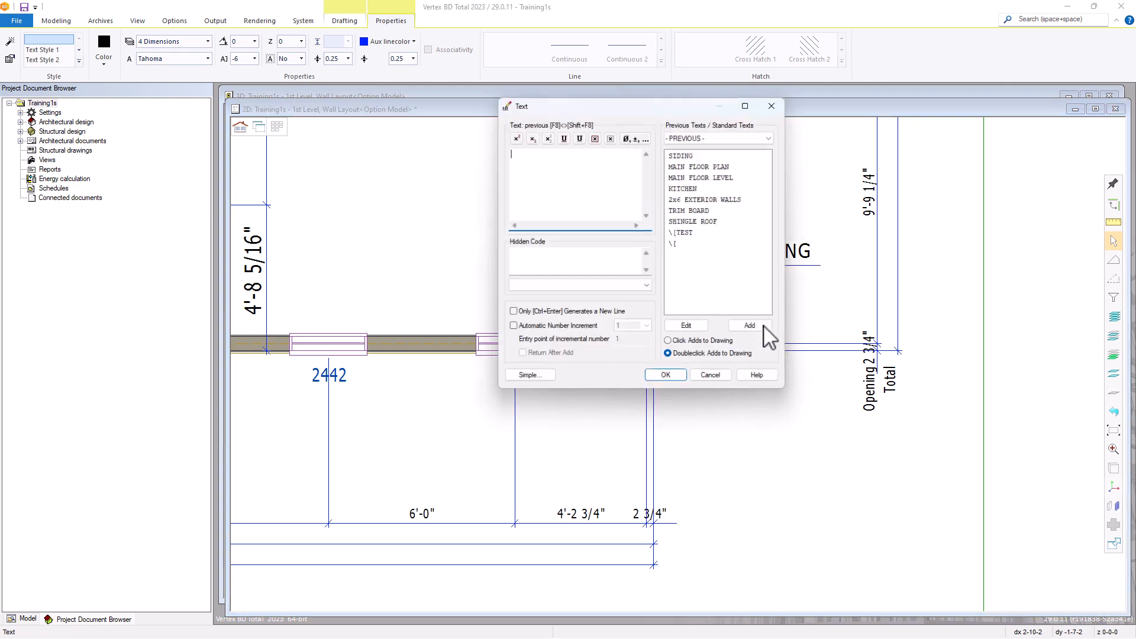
click(730, 380)
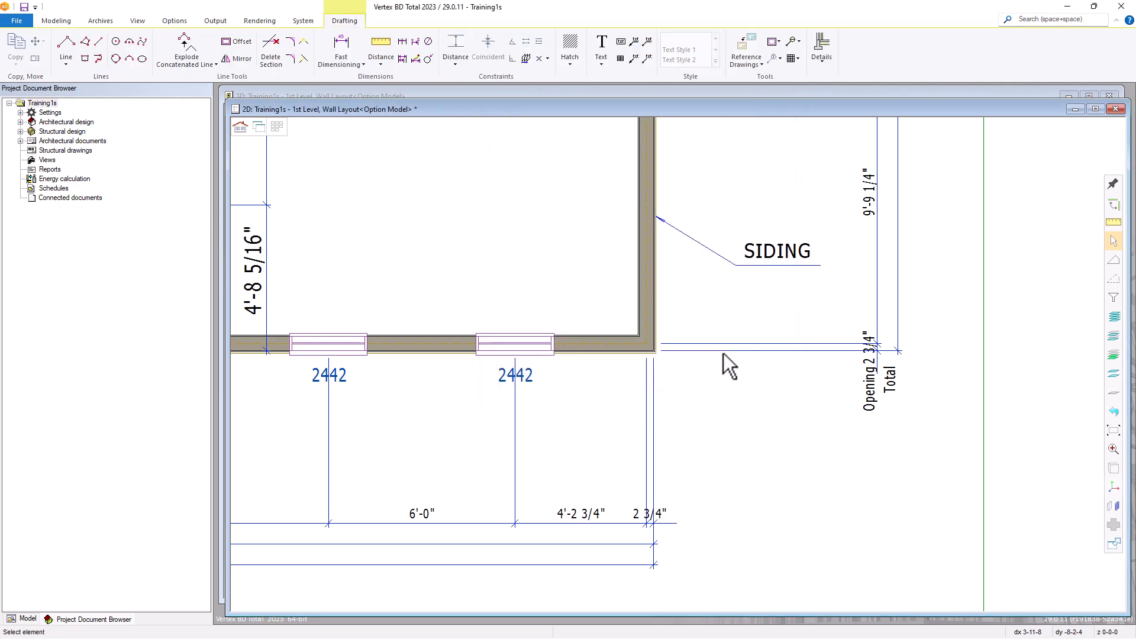
Add a Reference Text 2 (No Leader Line) reading SIDING, from the lower exterior wall near the right corner to below the corner
click(647, 59)
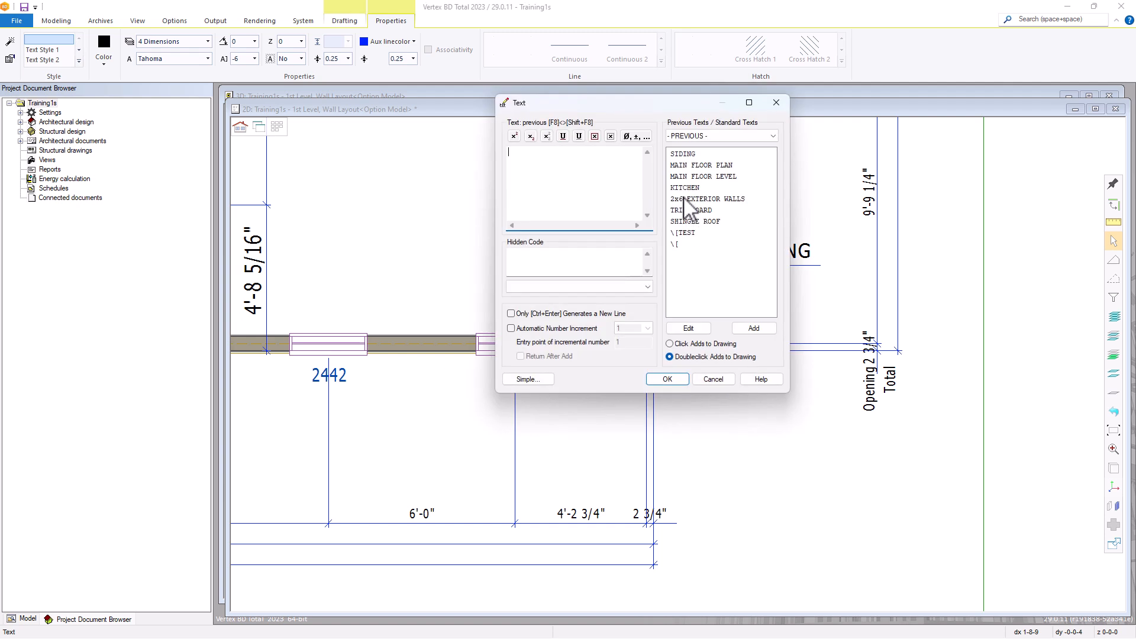
double_click(686, 153)
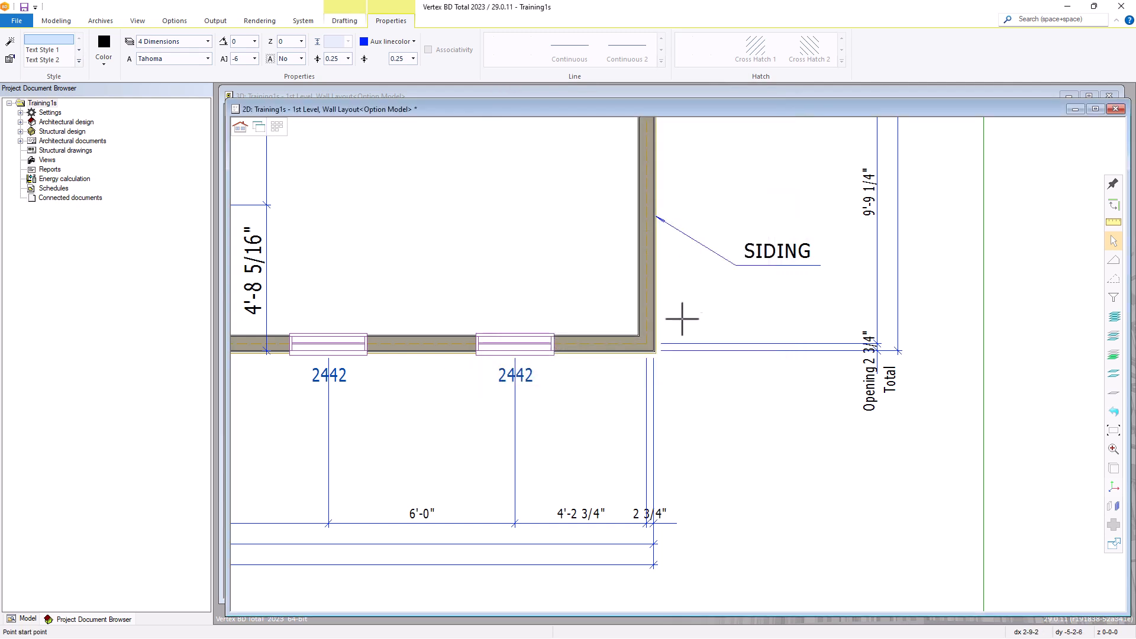
click(615, 353)
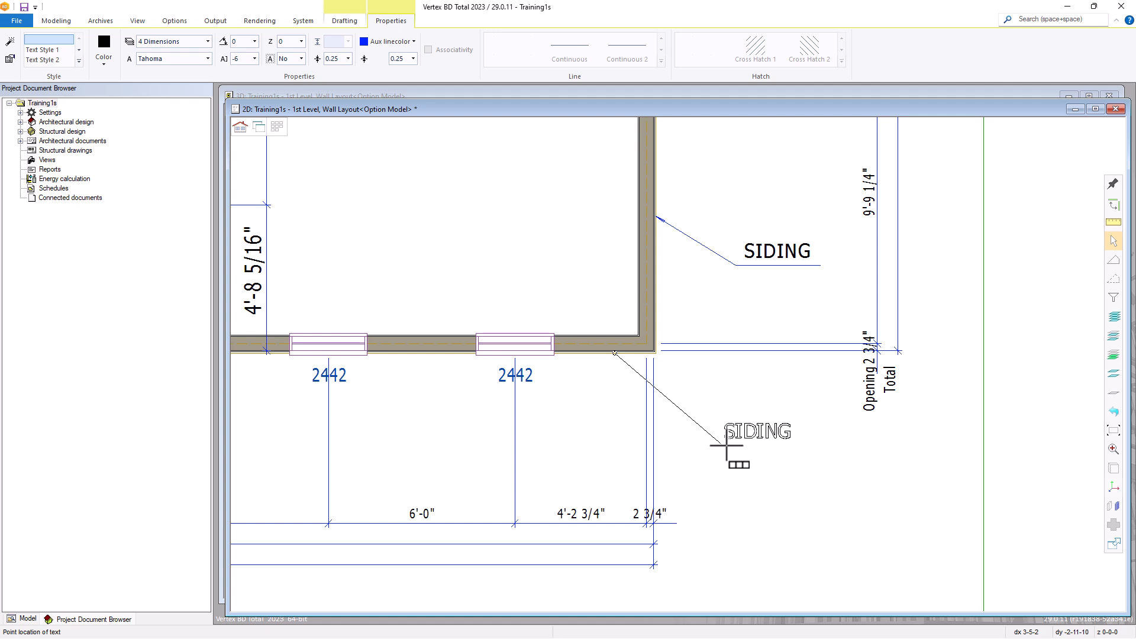
click(729, 443)
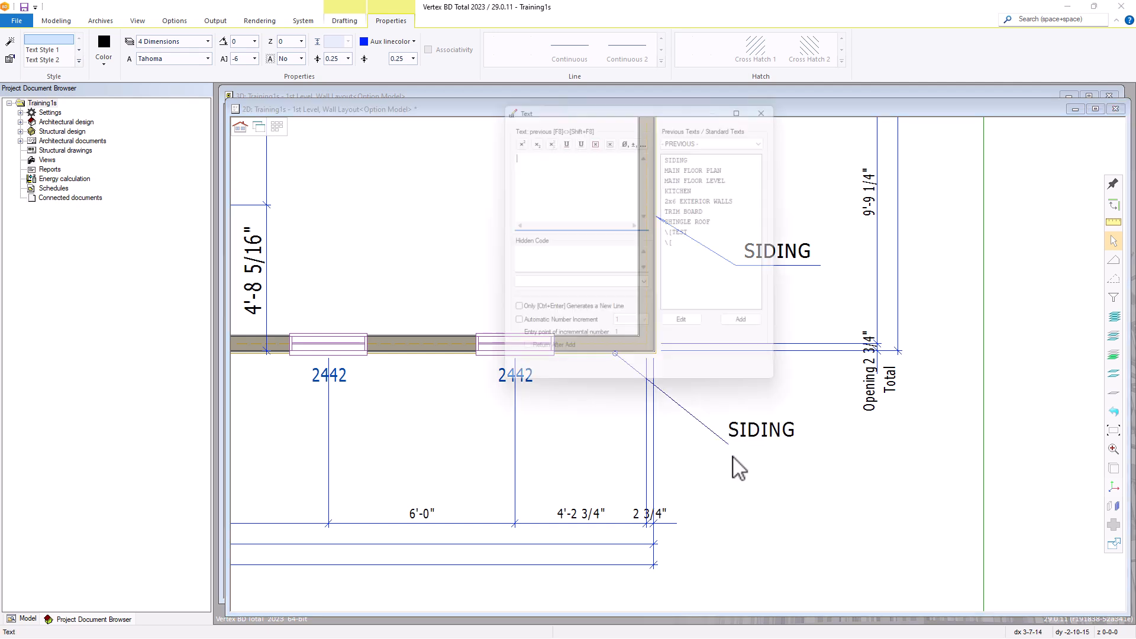
Define a custom table titled DOOR KNOB SCHEDULE with 5 rows, 4 columns and a table width of 30
click(712, 377)
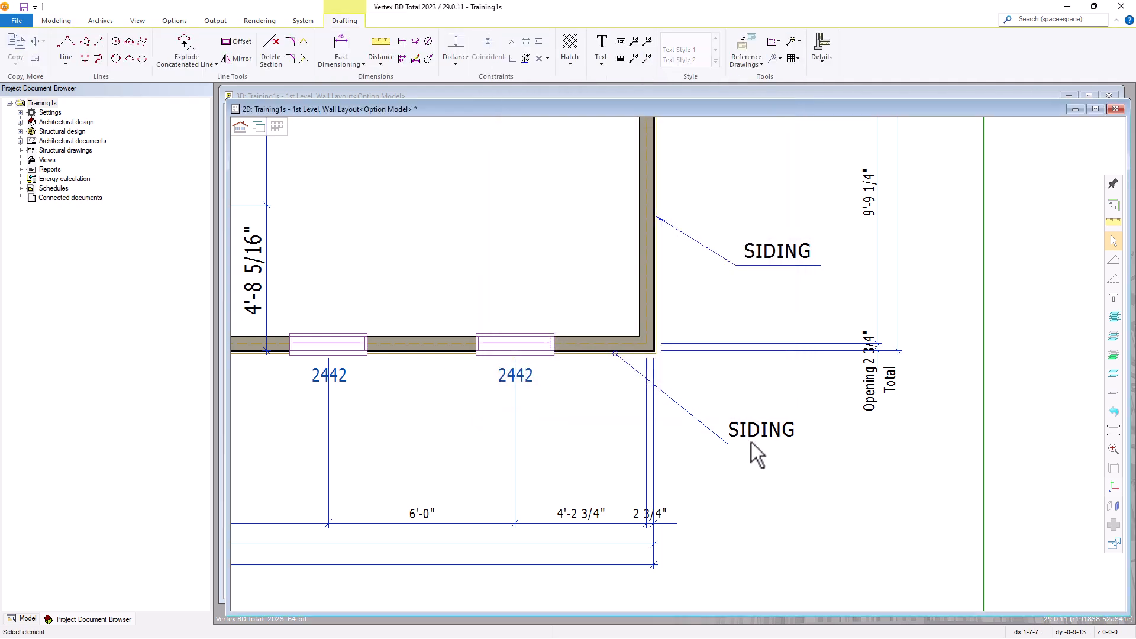
click(619, 58)
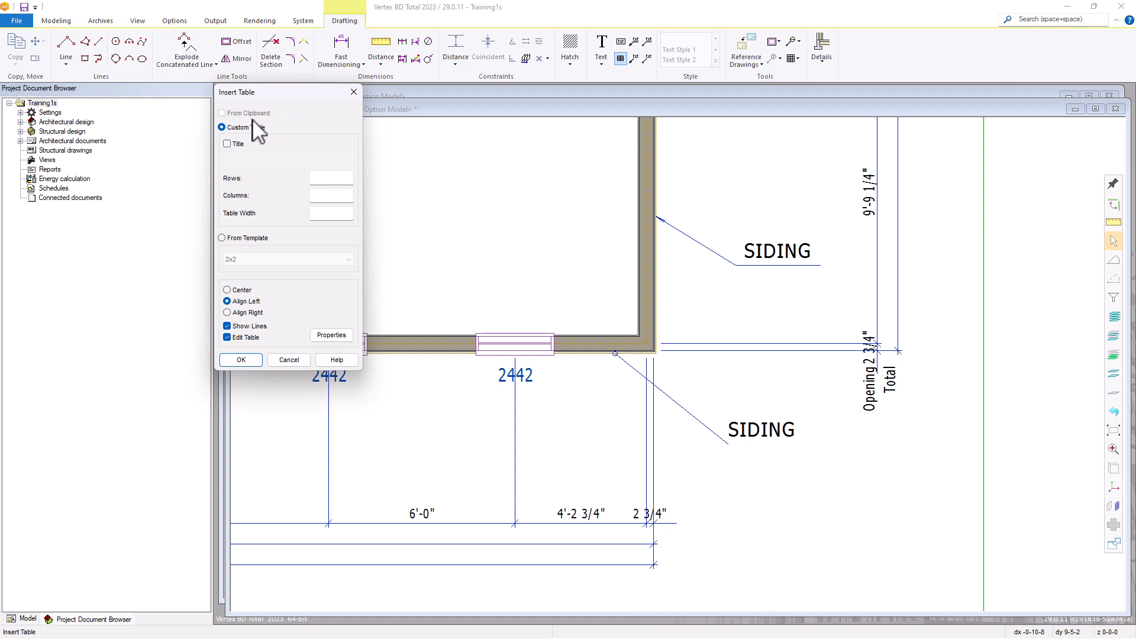
click(227, 145)
click(242, 159)
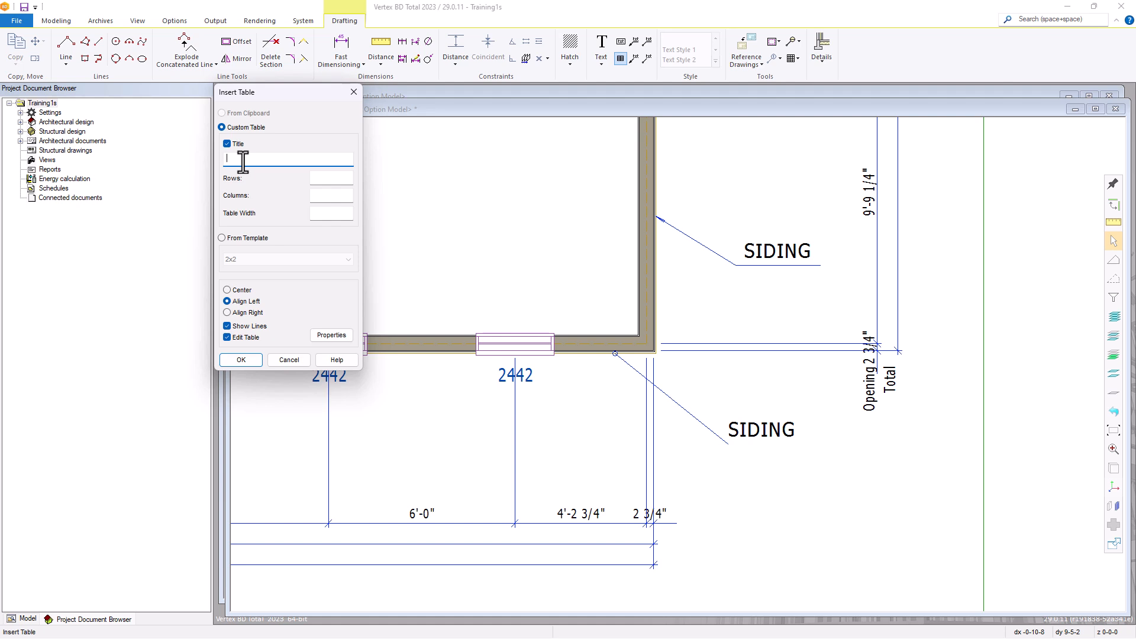
text(DOOR KNOB SCHEDULE)
click(324, 177)
key(Tab)
key(Tab)
text(30)
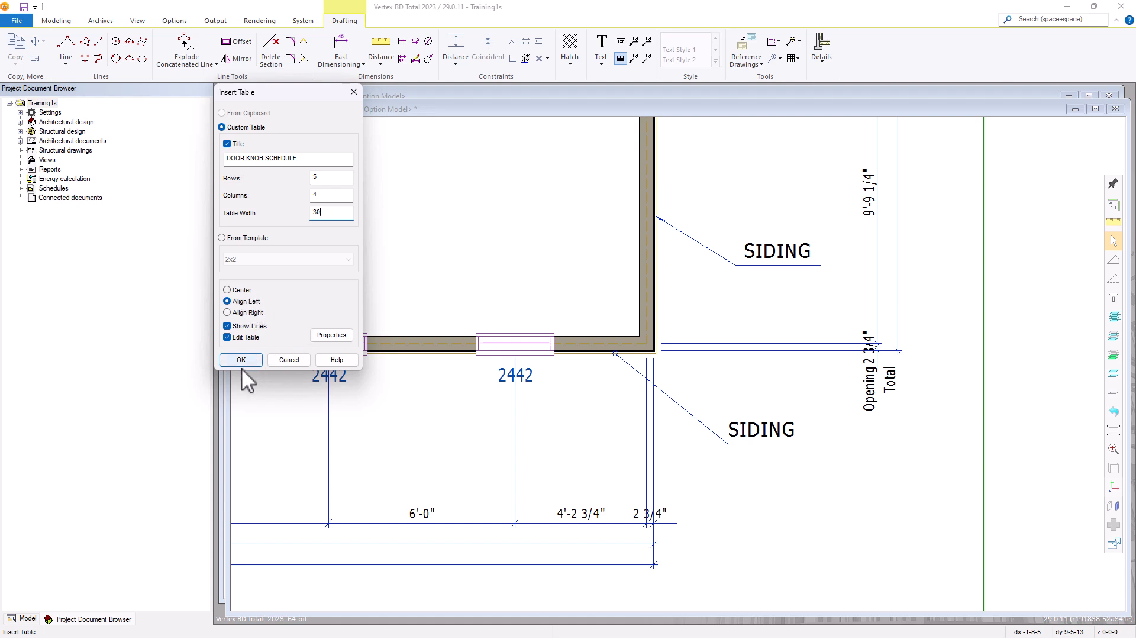
Check the table's text properties without changing them and place the table near the border's lower right corner, below the lower SIDING text
click(330, 335)
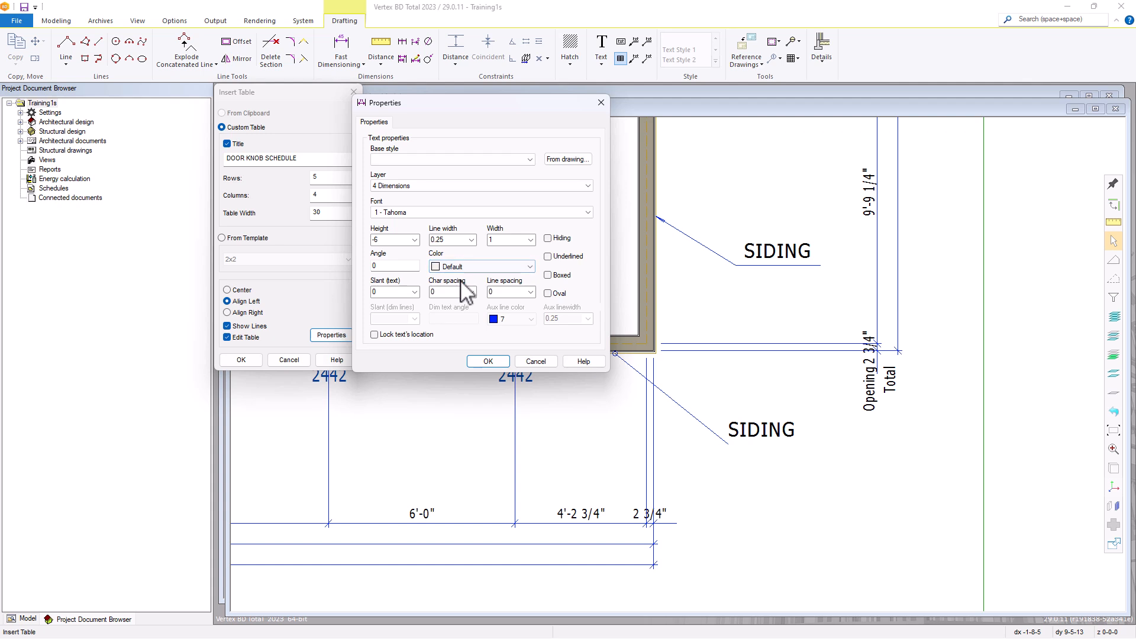
click(540, 360)
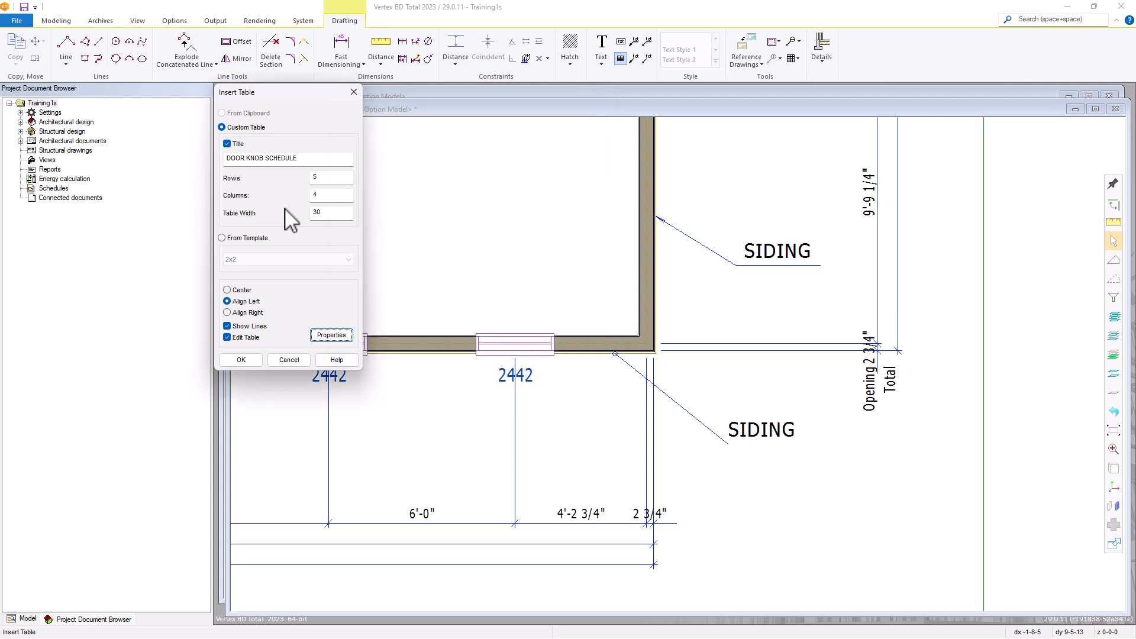
click(246, 358)
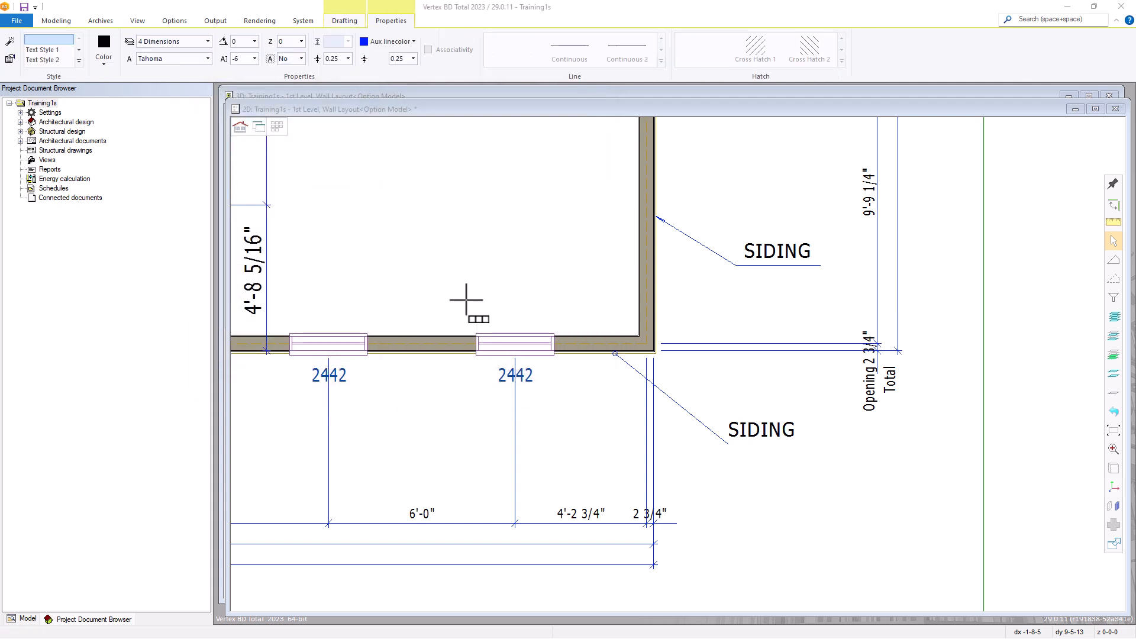
scroll(516, 343, down, 5)
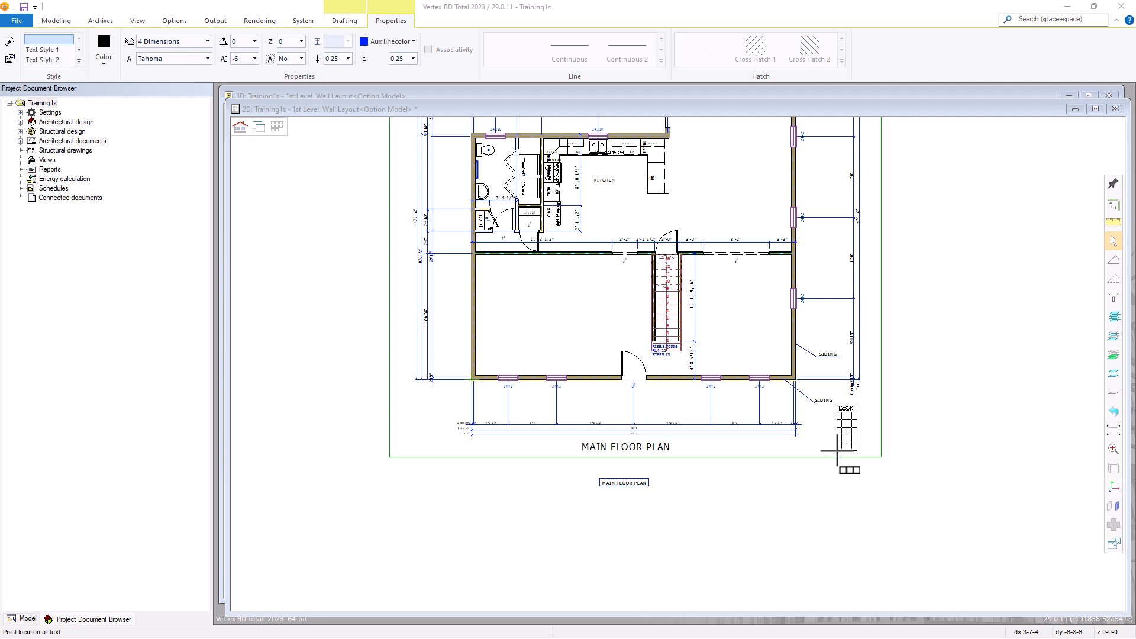
click(837, 450)
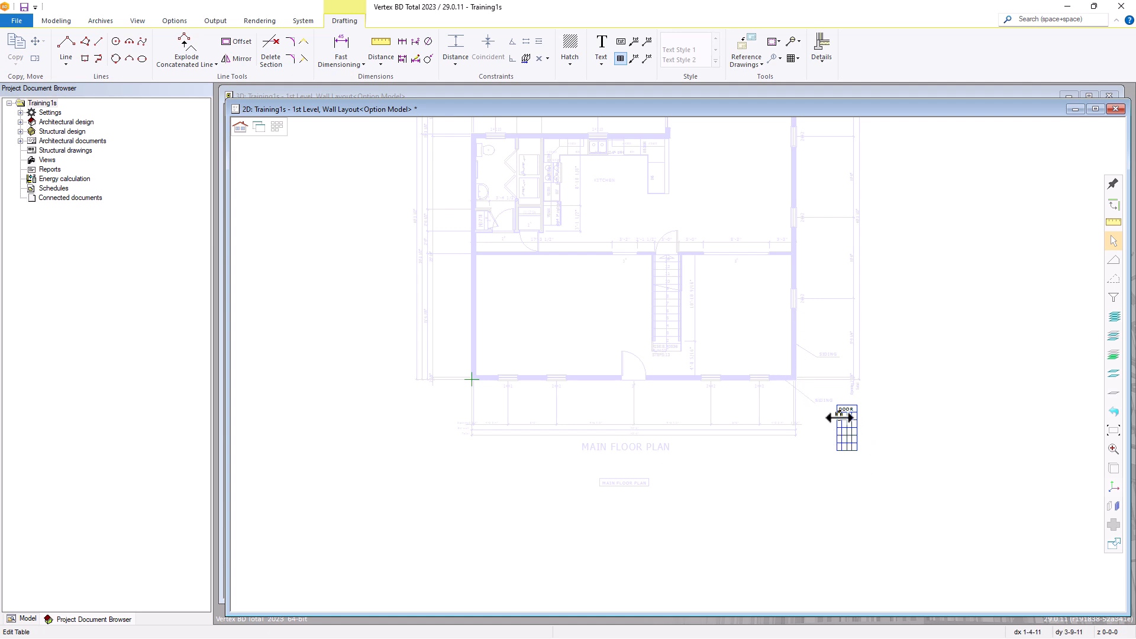
Widen the table by stretching its right edge until the full DOOR KNOB SCHEDULE title fits
scroll(874, 442, up, 2)
scroll(678, 361, up, 2)
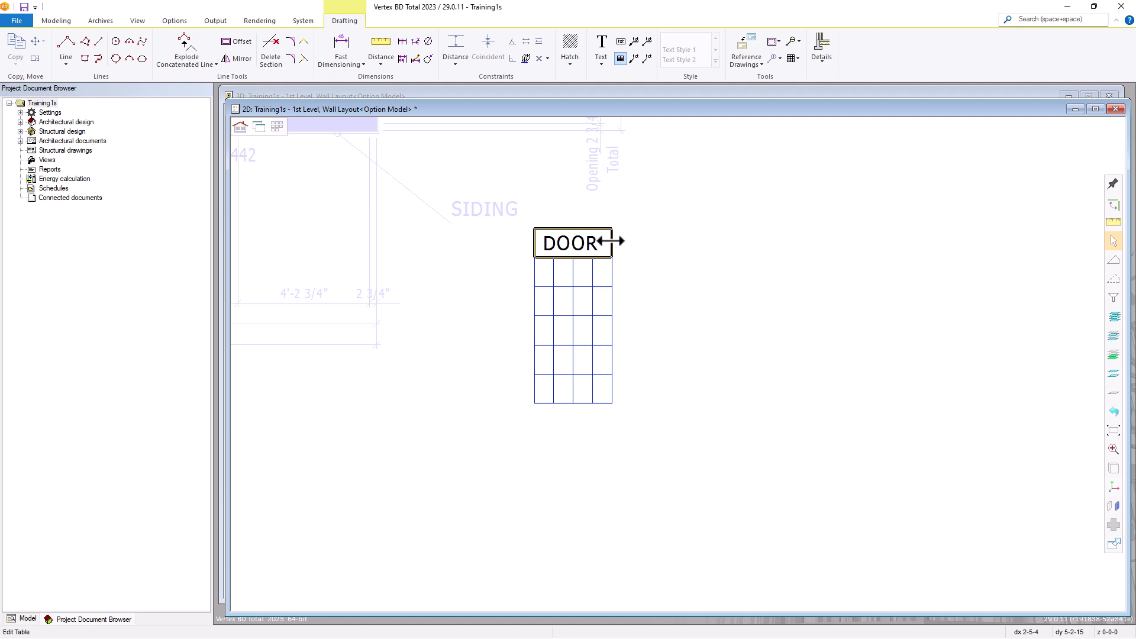
drag(610, 240, 970, 248)
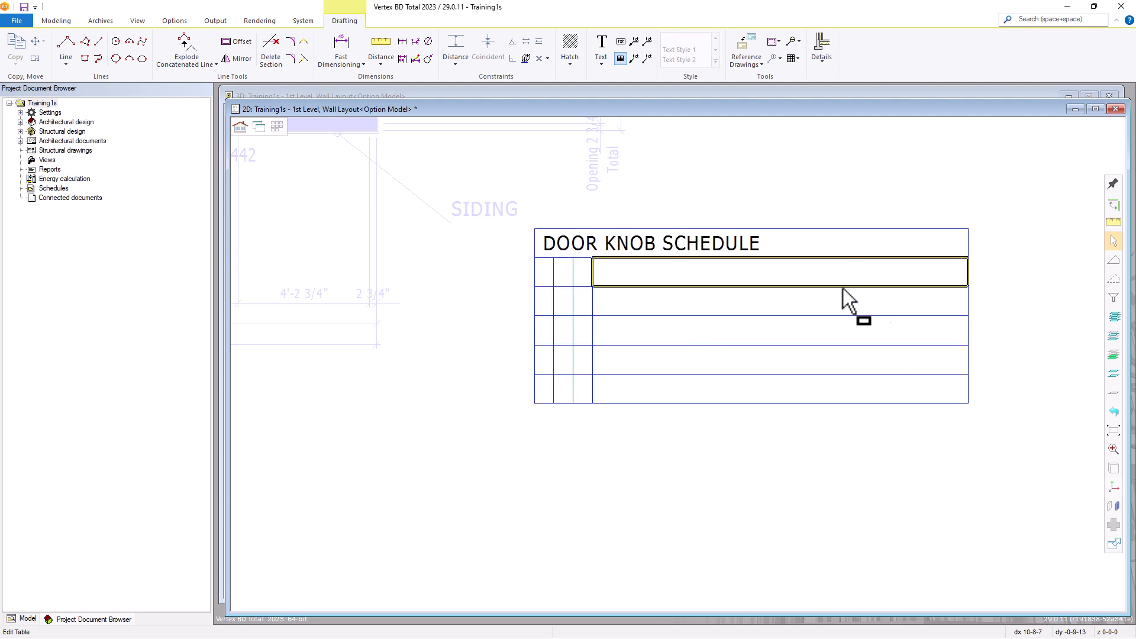
Move the column dividers to make a narrow first column, a wide second column and two medium columns at the right
drag(593, 268, 674, 268)
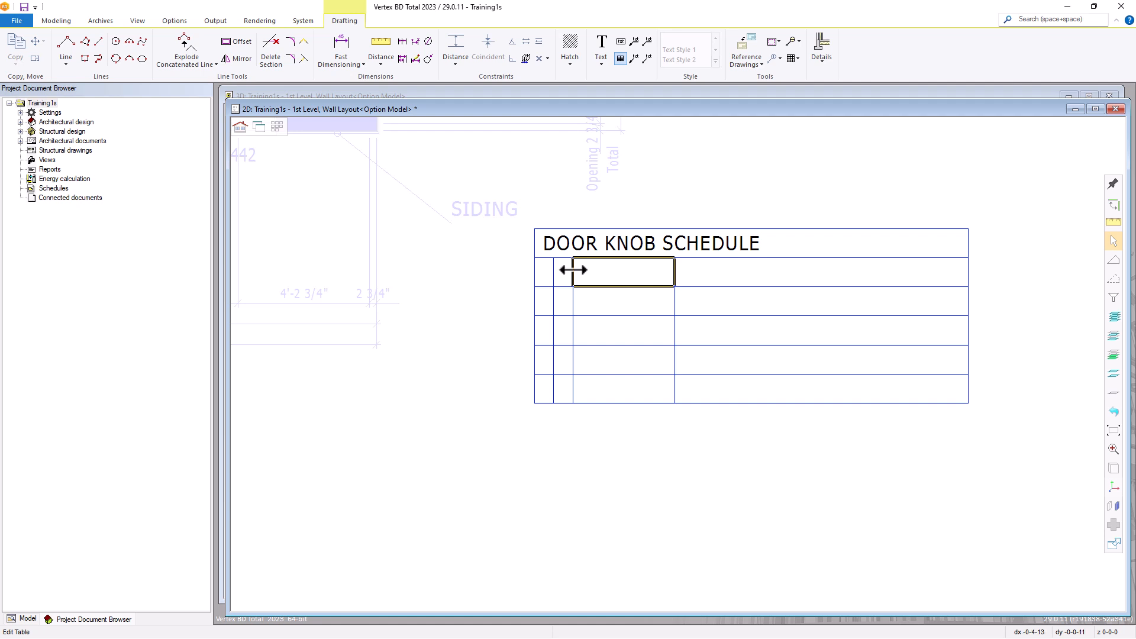
drag(573, 270, 607, 270)
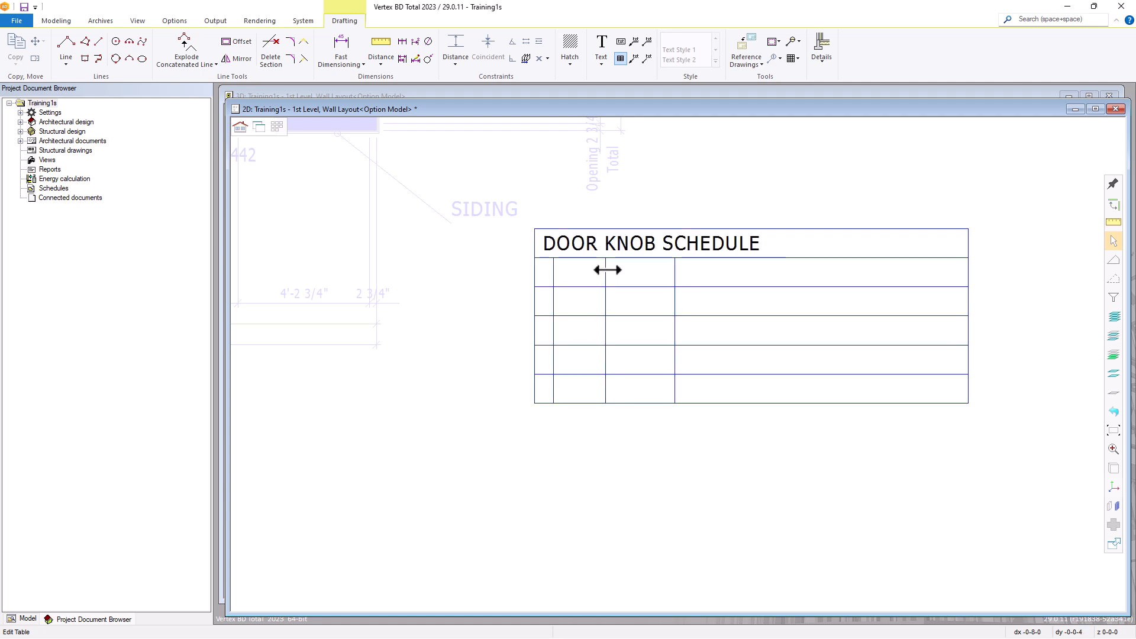
drag(674, 270, 894, 276)
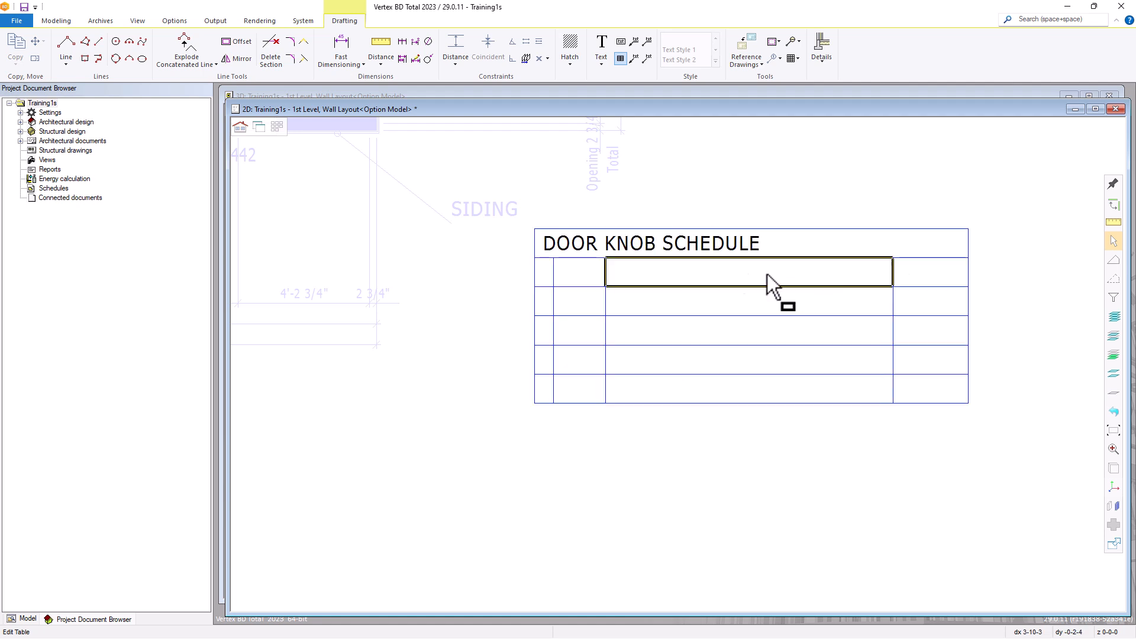
drag(604, 269, 838, 271)
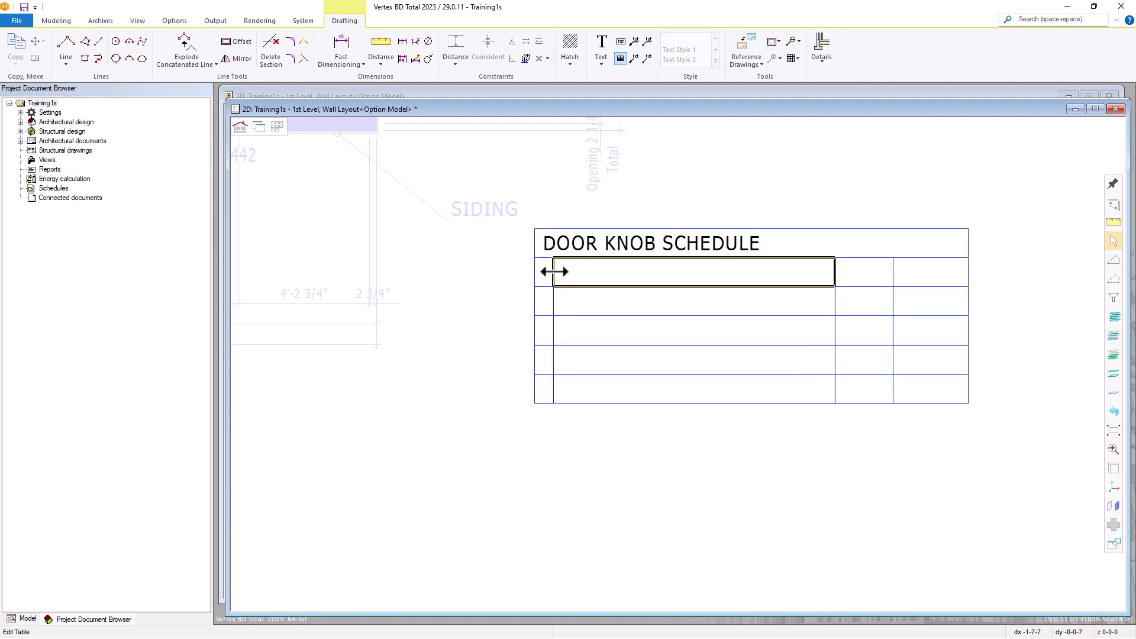
drag(554, 271, 583, 274)
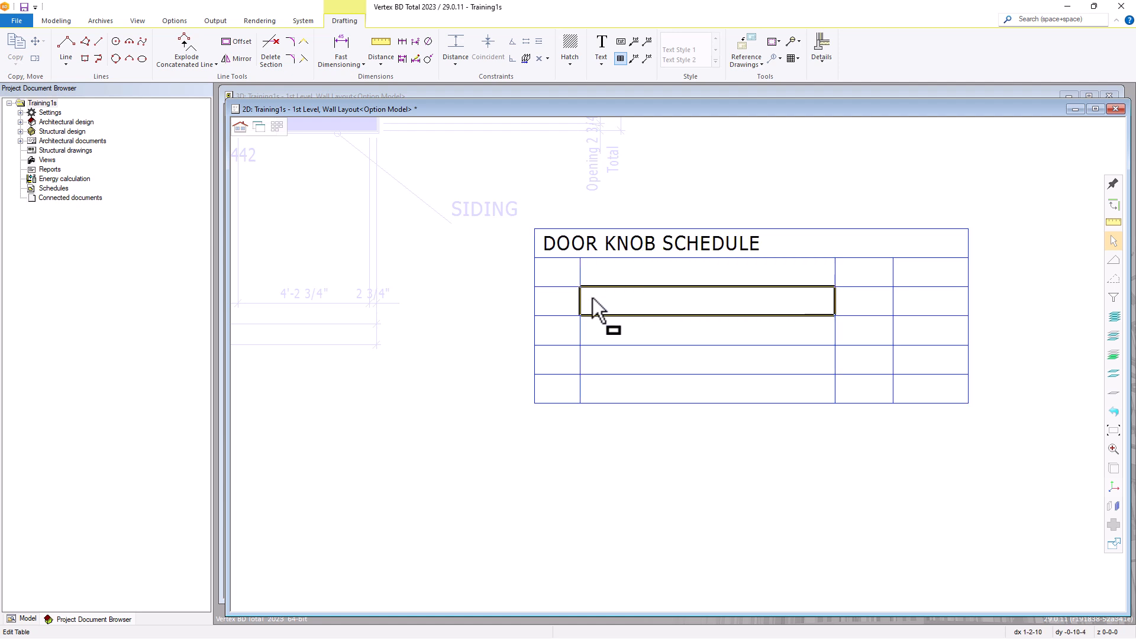
Enter the headings No and Description in the first two cells of the row below the table title
click(556, 276)
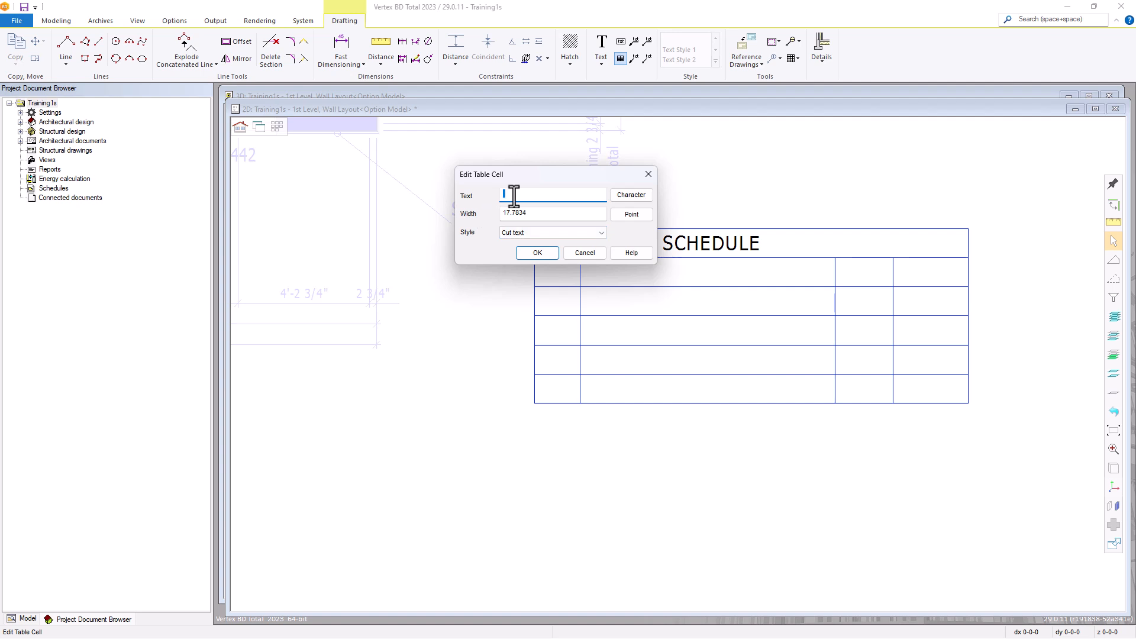
text(q)
text(nO)
text(No)
click(537, 252)
click(631, 275)
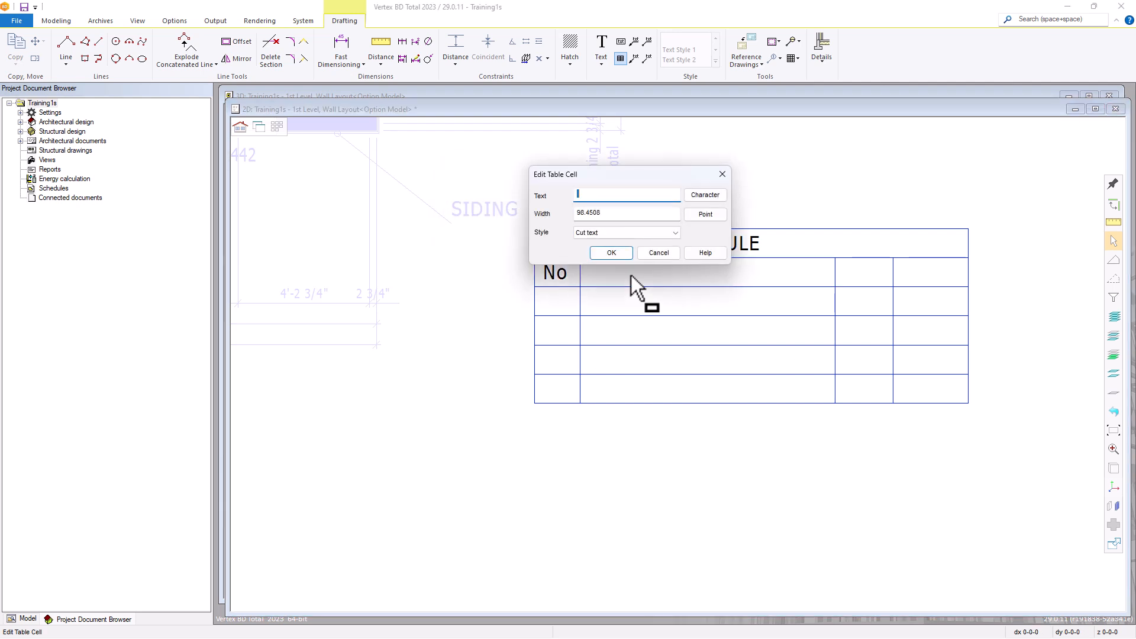
text(Description)
click(616, 254)
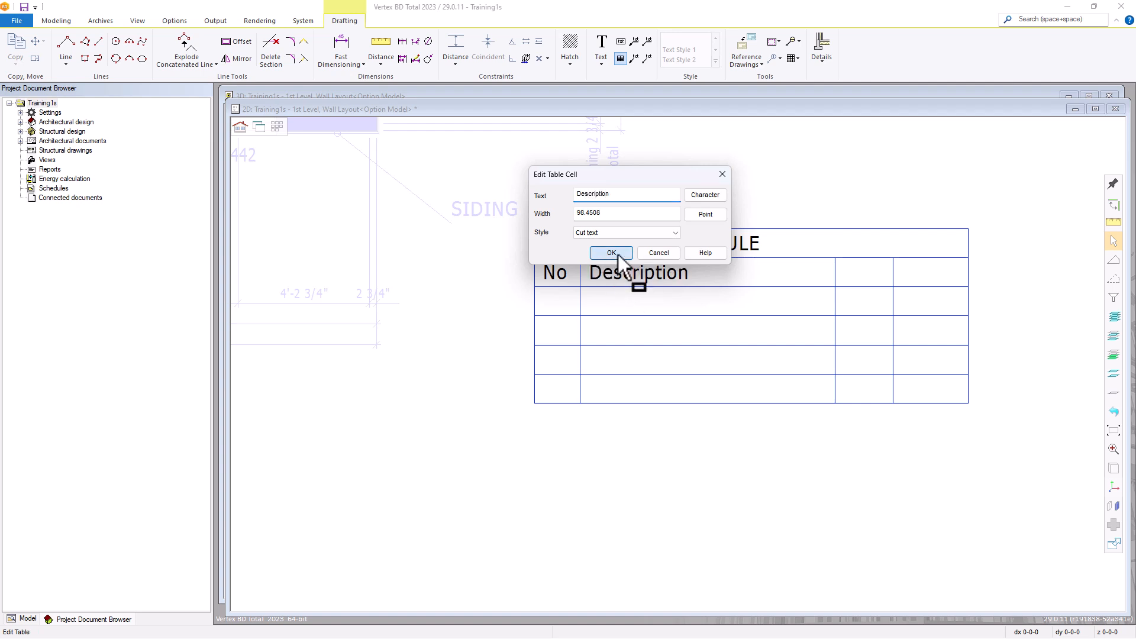
Enter Model and Qty in the last two heading cells, widening the third column so Model fits
click(861, 273)
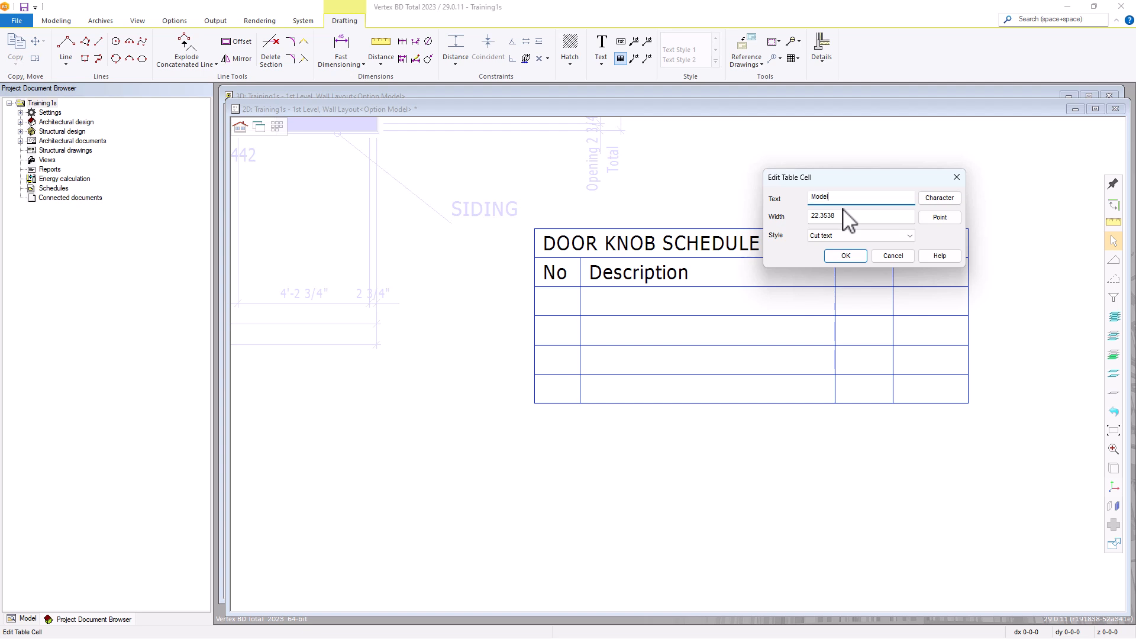
click(843, 254)
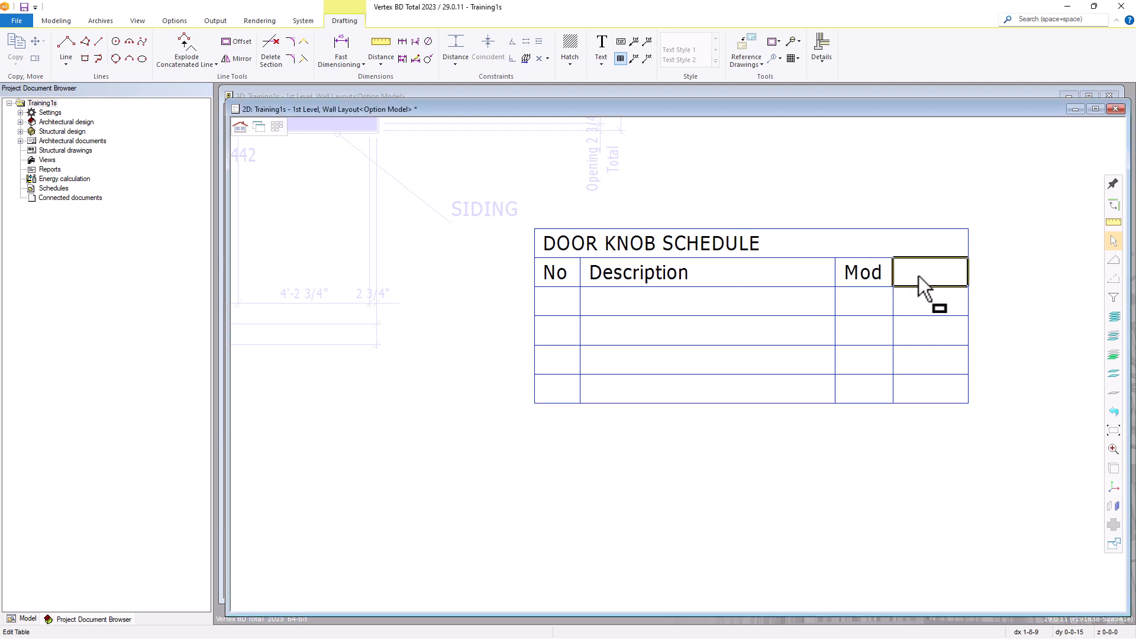
drag(893, 272, 908, 272)
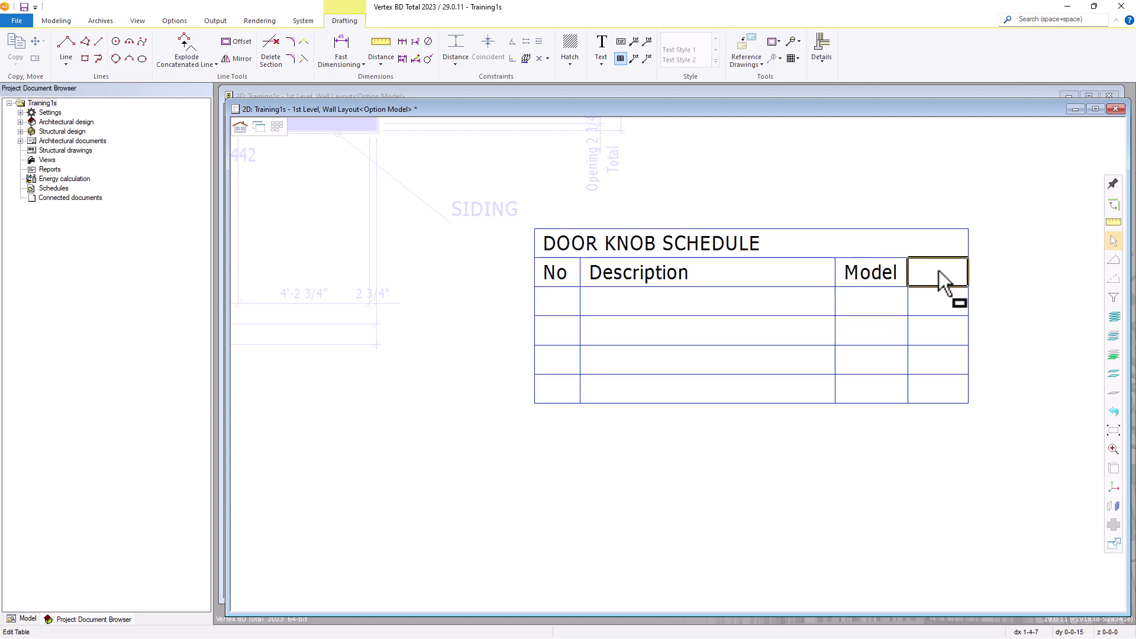
click(936, 270)
text(Qty)
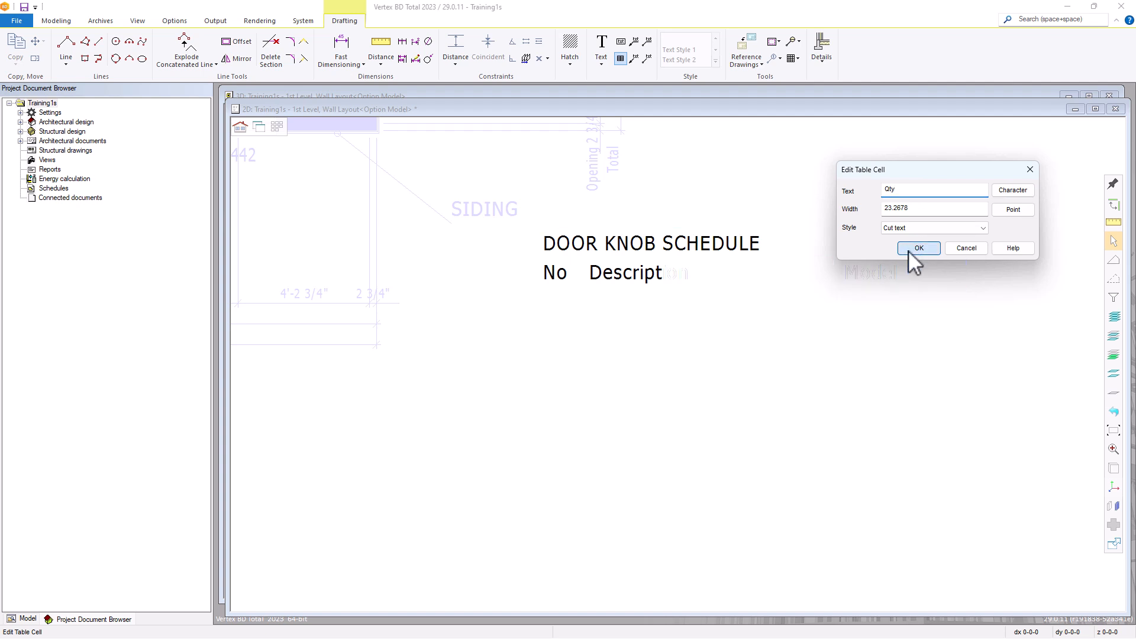
click(911, 248)
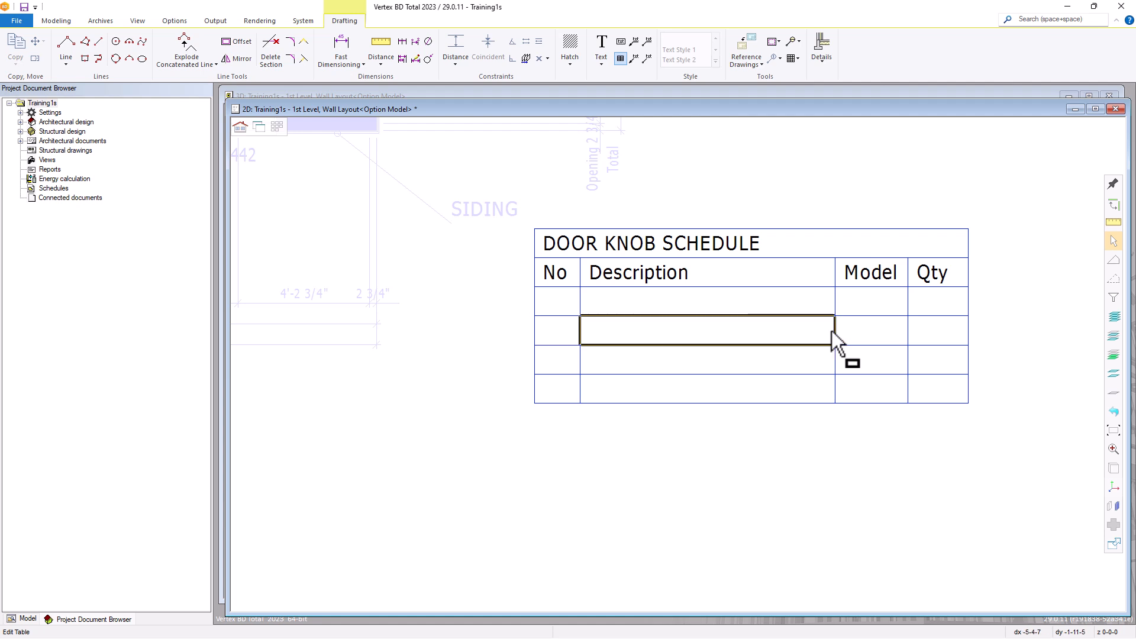
Insert a row below the table's last row and finish editing the table
right_click(777, 385)
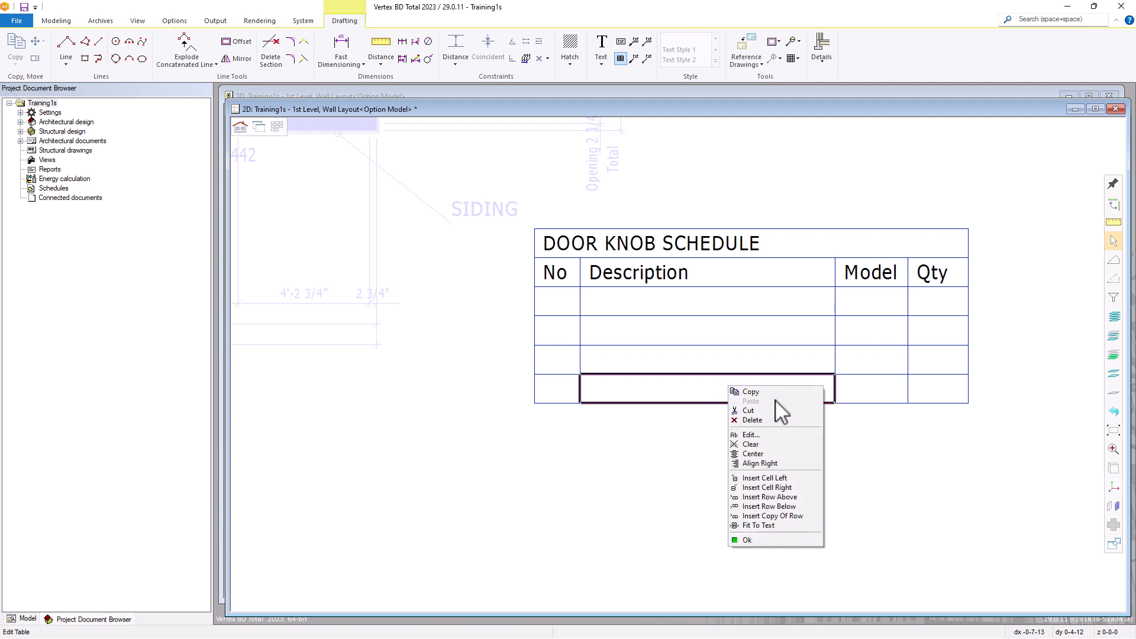
click(756, 506)
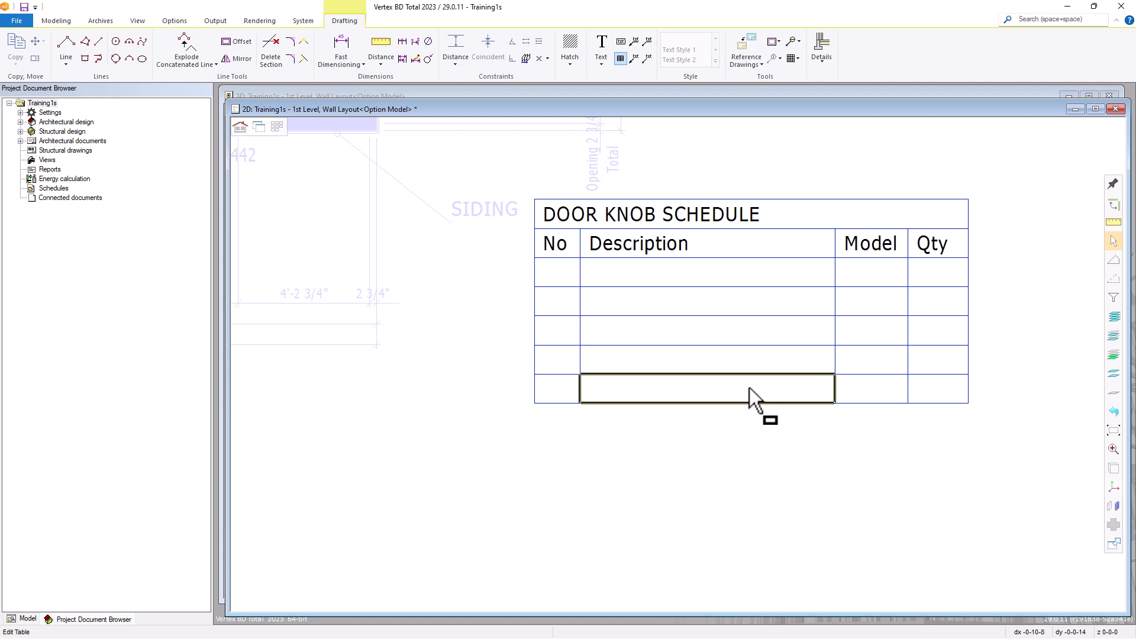
key(Escape)
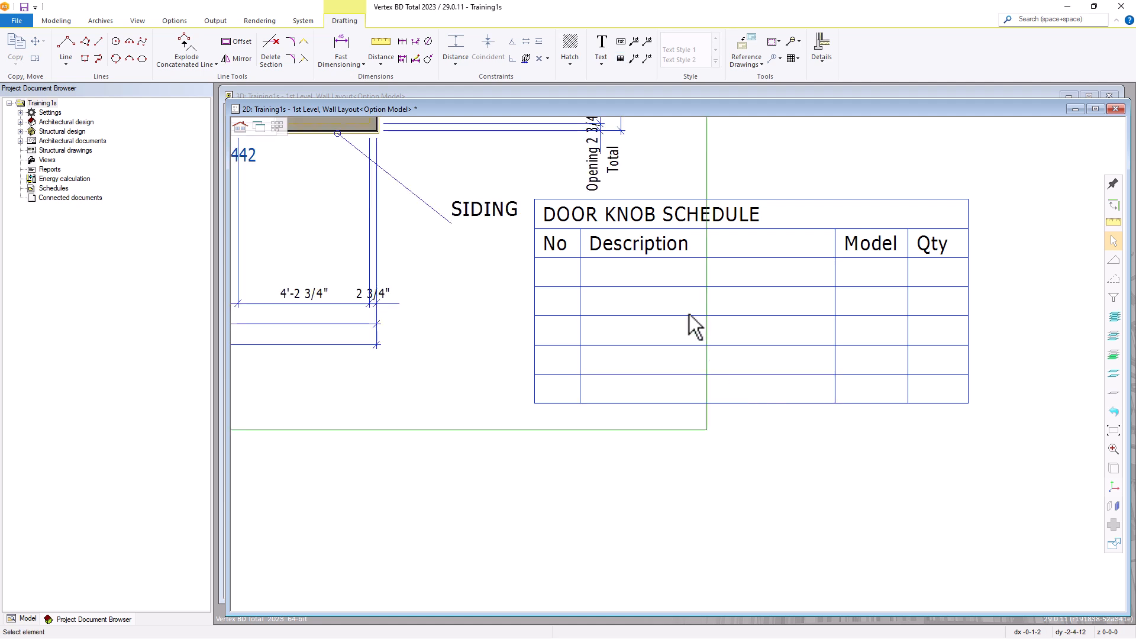
Move the DOOR KNOB SCHEDULE table beneath the plan's lower dimensions, just right of the MAIN FLOOR PLAN title
scroll(656, 260, down, 2)
click(626, 210)
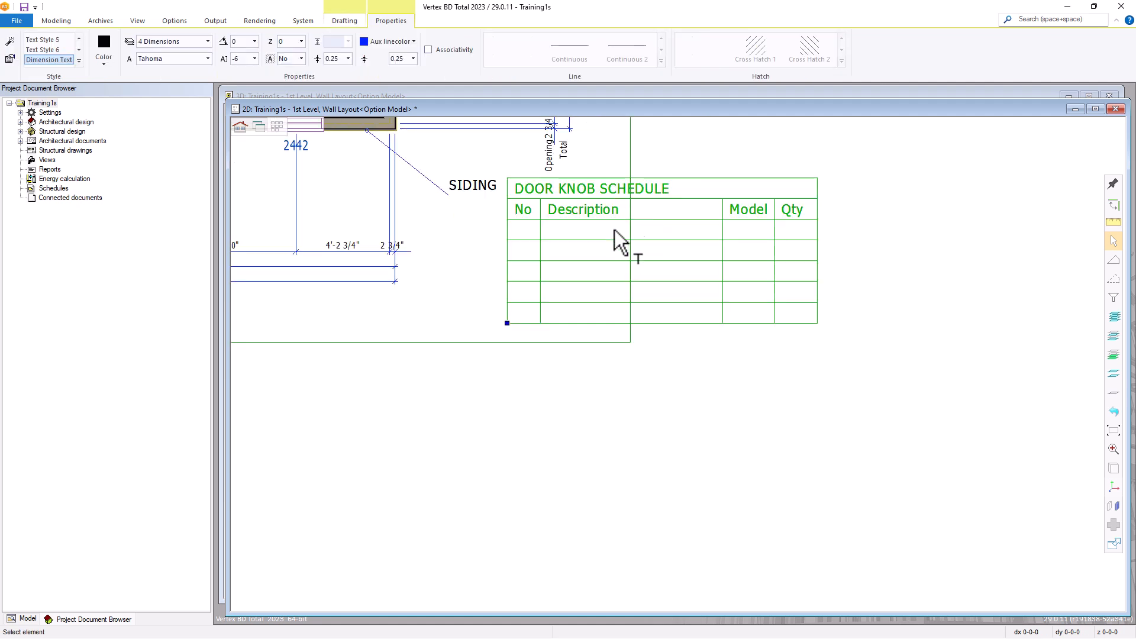
click(507, 324)
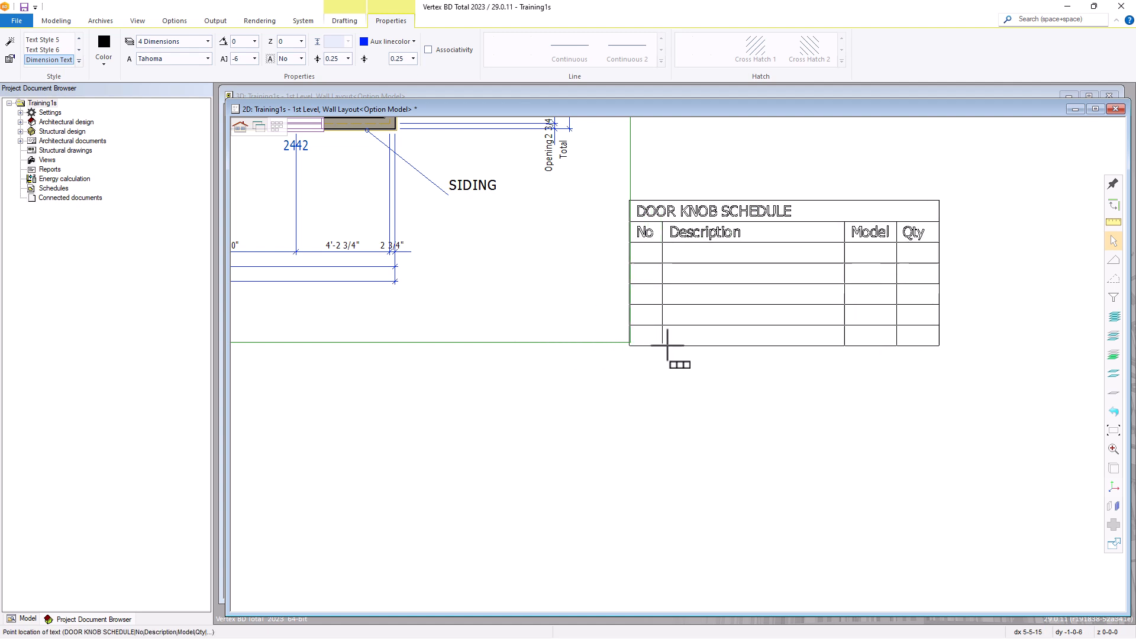
scroll(669, 358, down, 3)
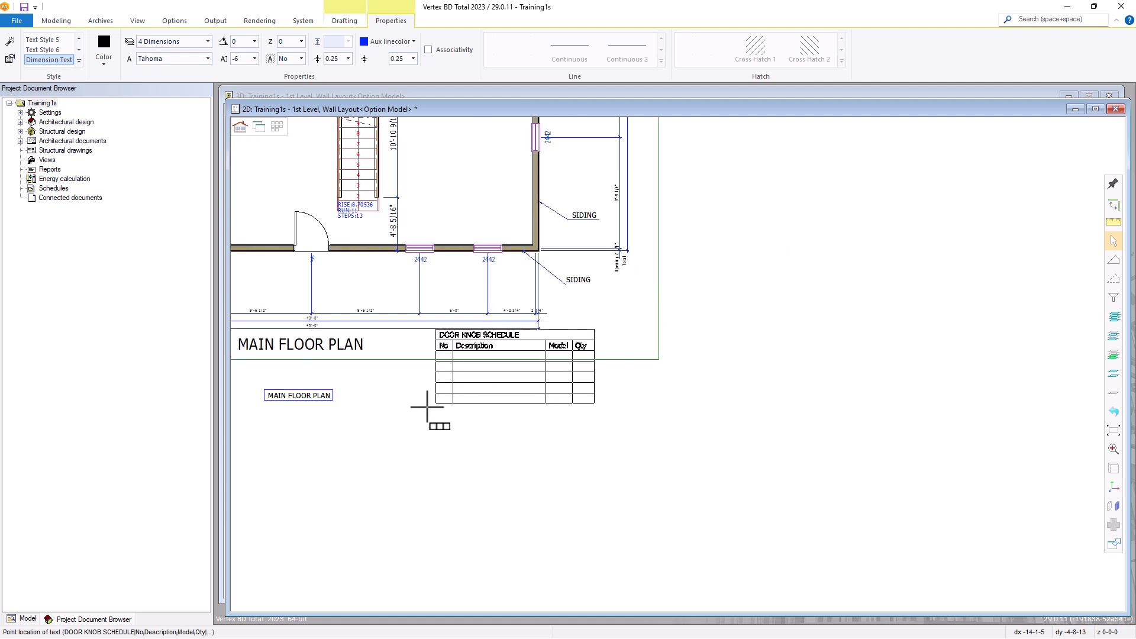
click(407, 413)
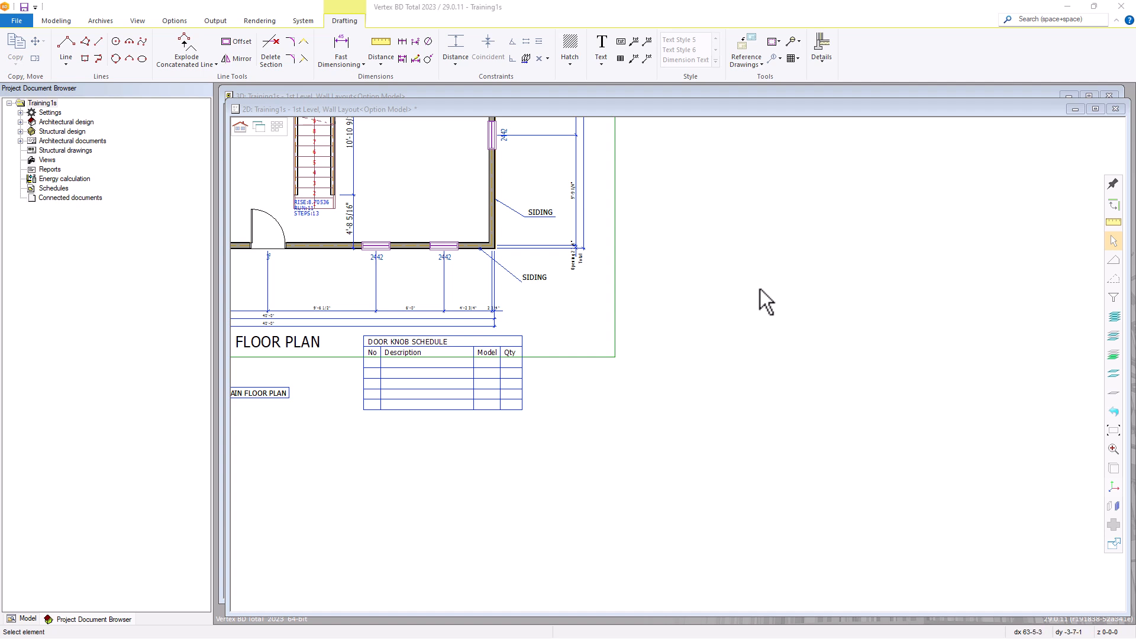
Delete both SIDING reference texts, the DOOR KNOB SCHEDULE table, the framed and title MAIN FLOOR PLAN texts and the KITCHEN text, and save
scroll(744, 318, down, 3)
middle_drag(673, 237, 720, 423)
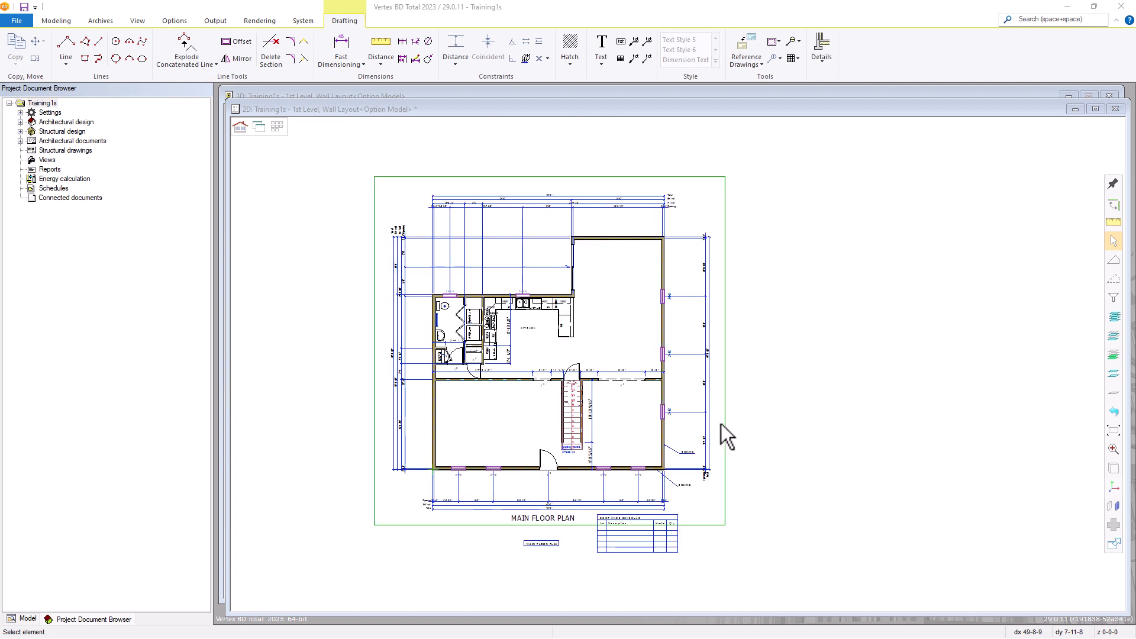
click(684, 453)
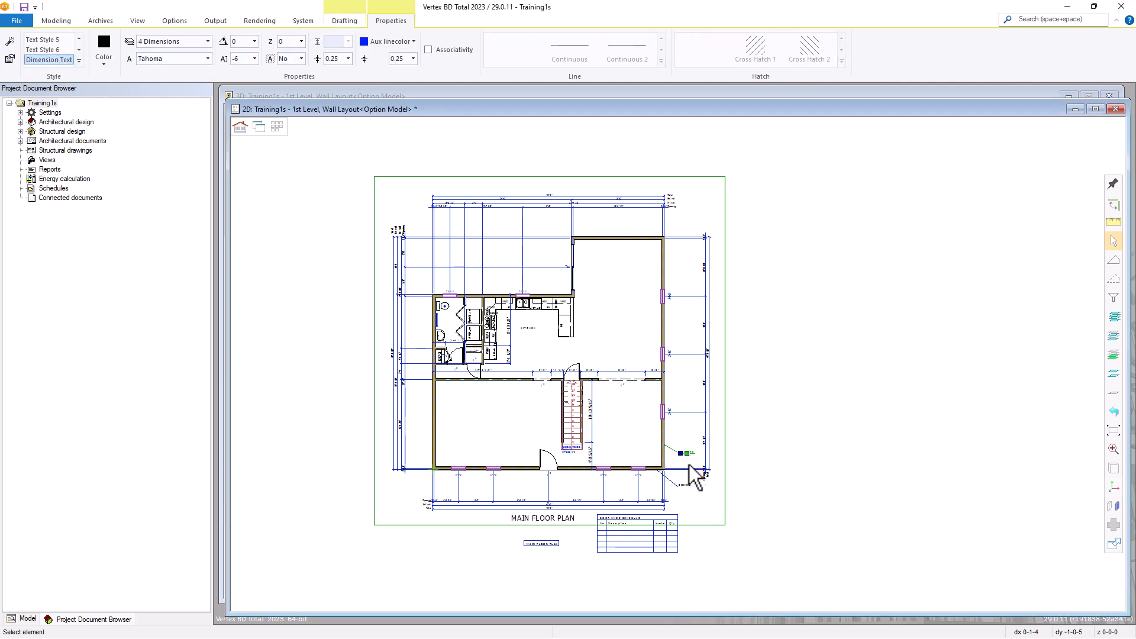
ctrl+click(680, 487)
ctrl+click(663, 541)
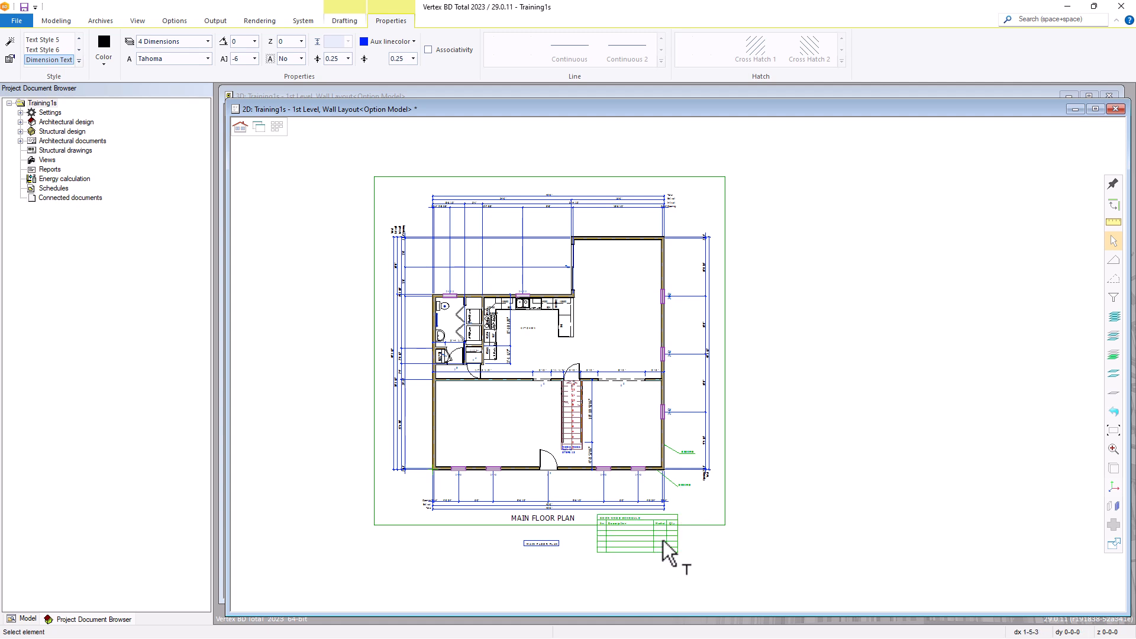
ctrl+click(540, 543)
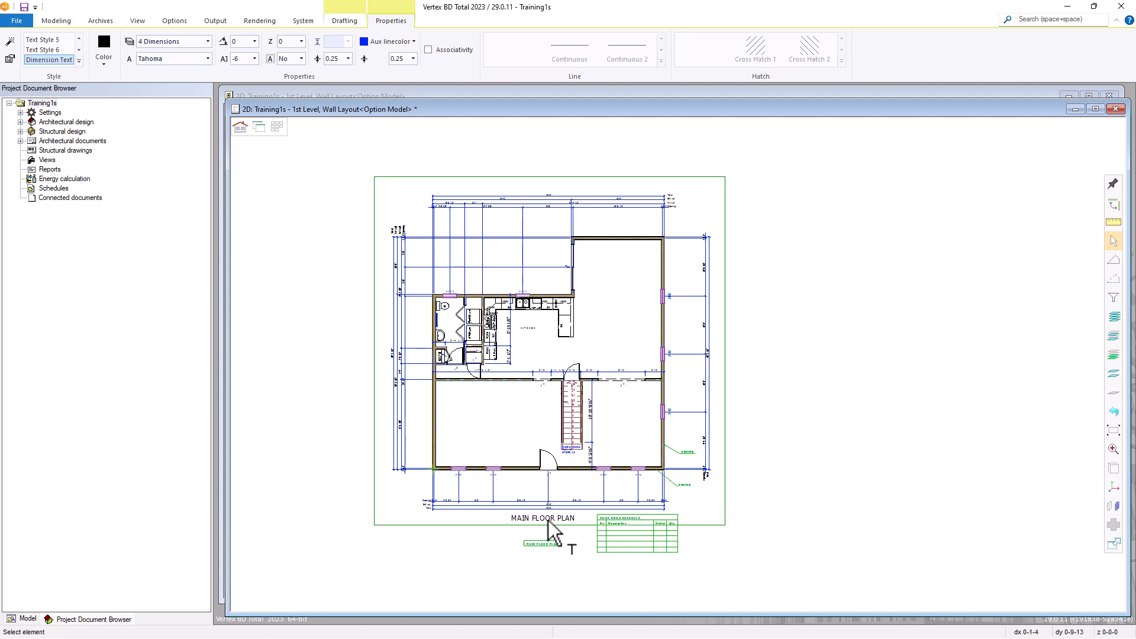
ctrl+click(551, 516)
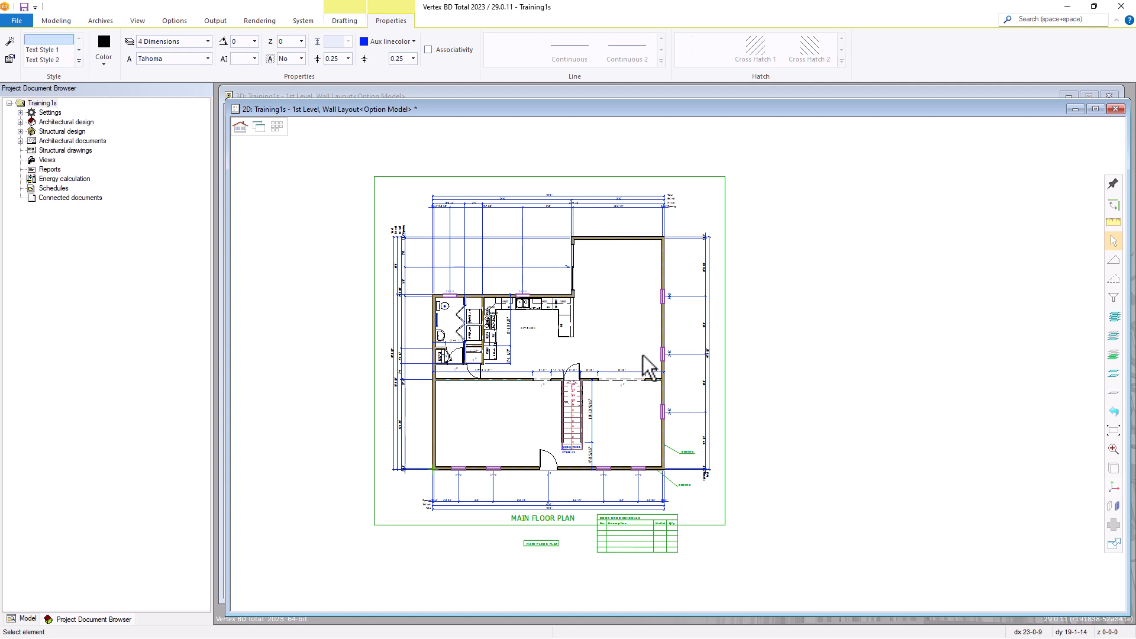
ctrl+click(527, 329)
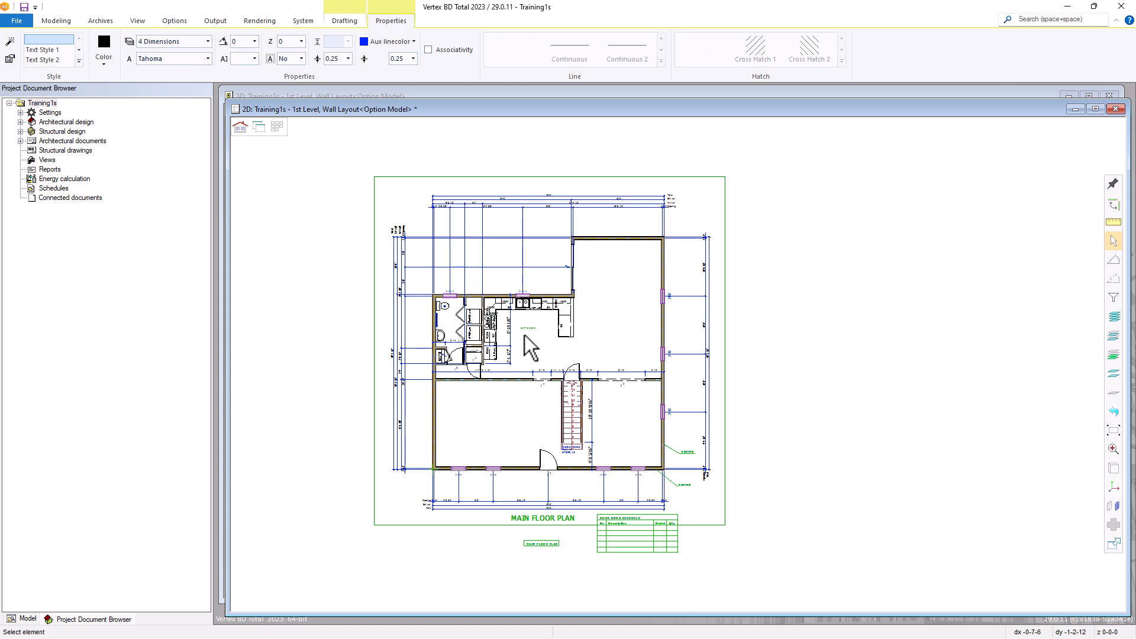
key(Delete)
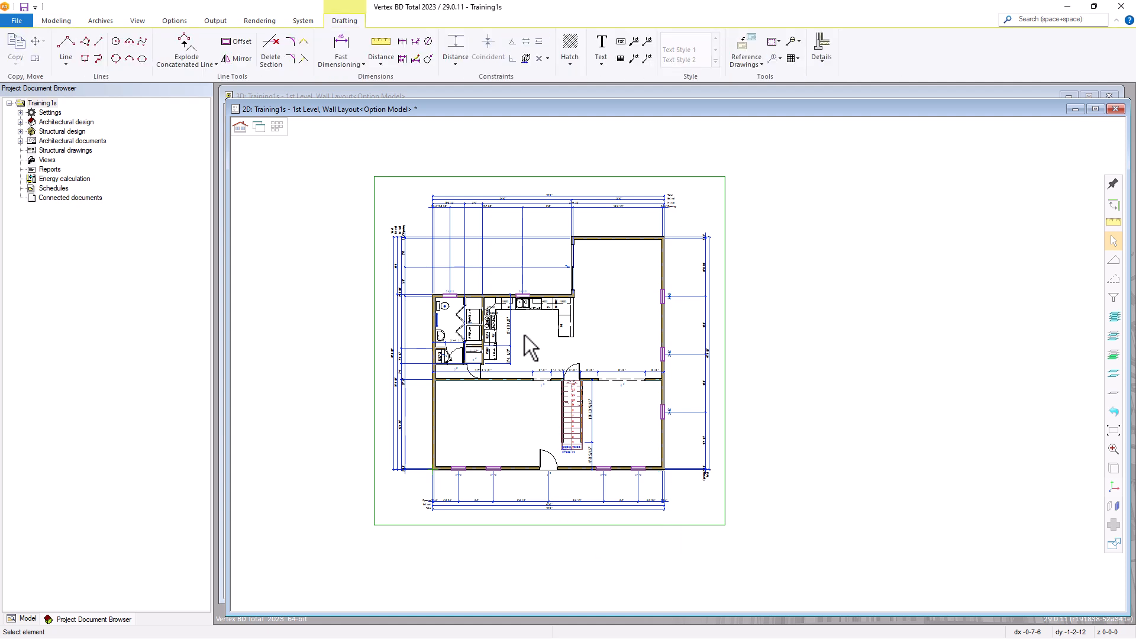
middle_click(524, 335)
middle_click(524, 335)
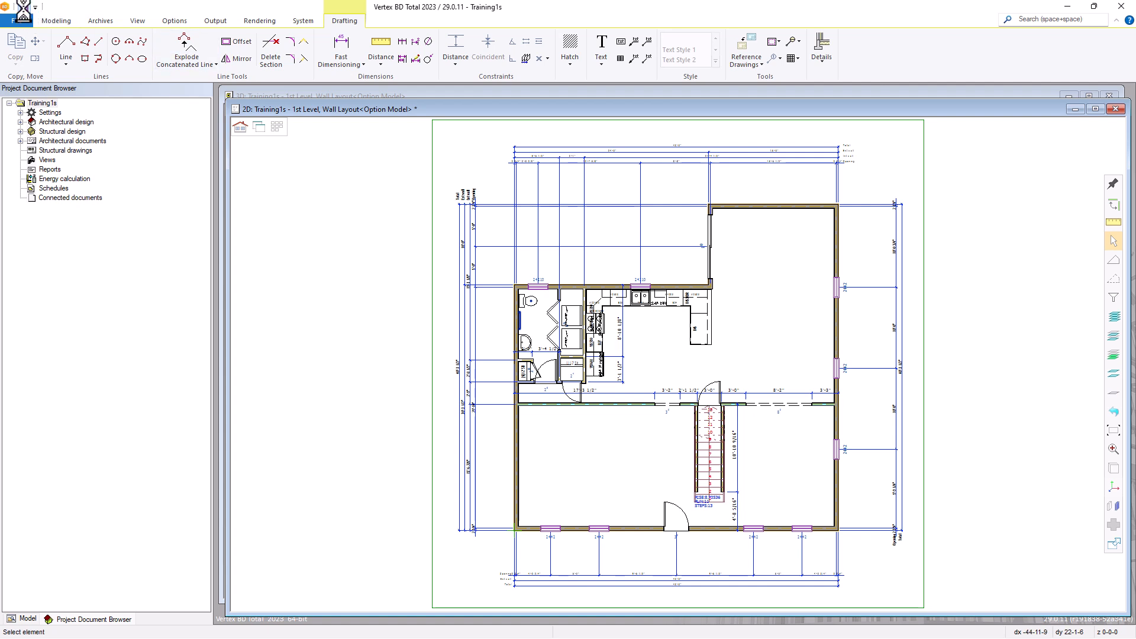
click(24, 8)
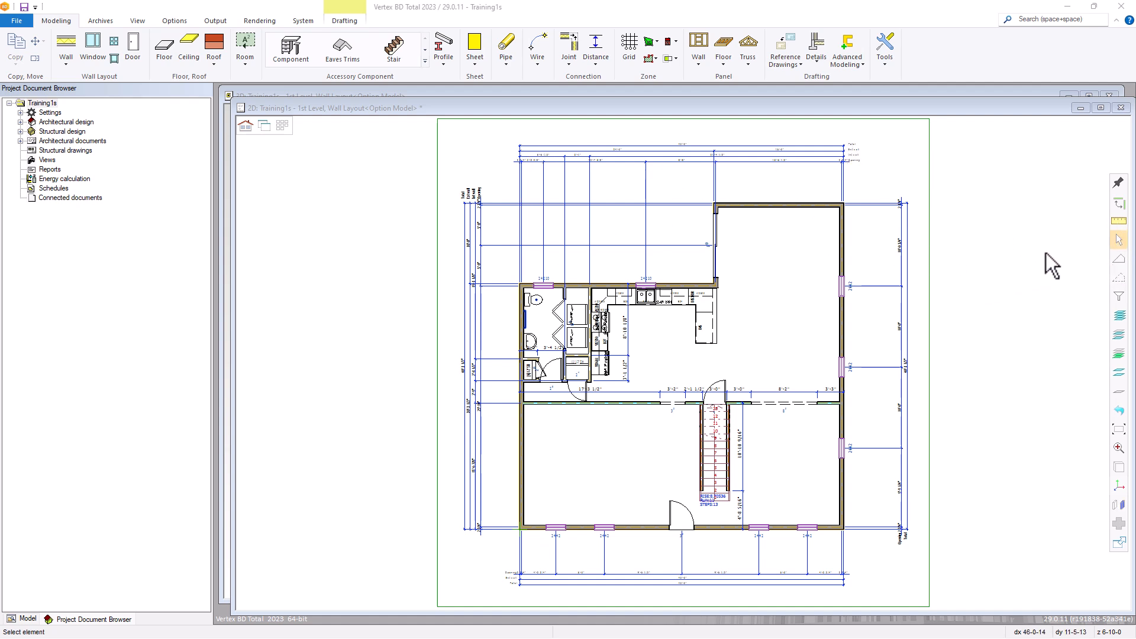
click(1119, 335)
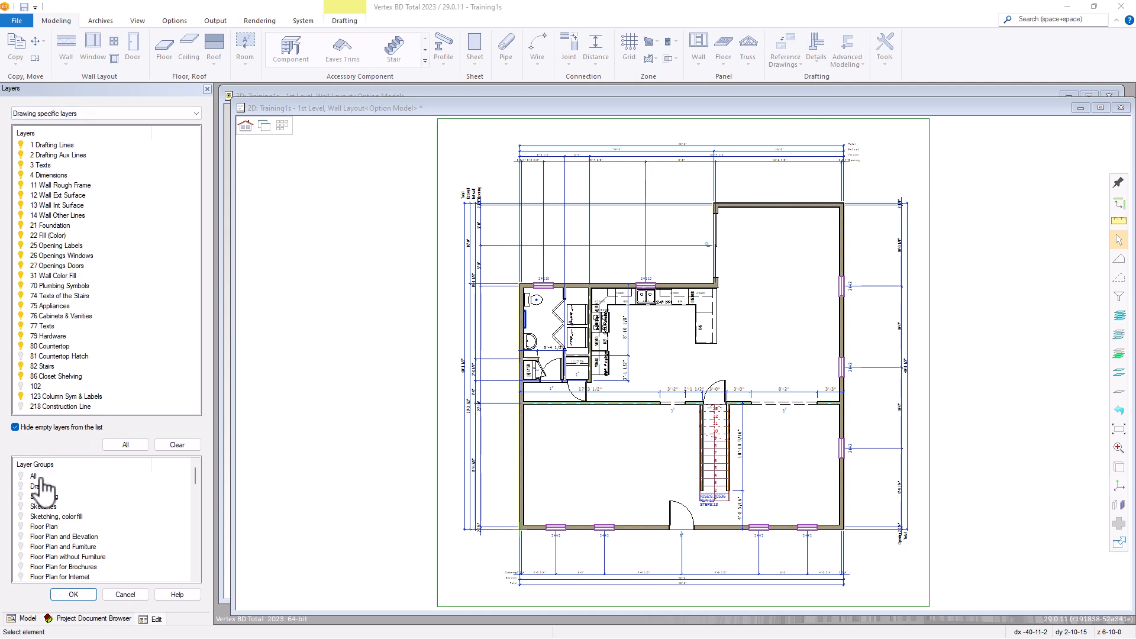
scroll(59, 526, down, 2)
scroll(60, 532, down, 2)
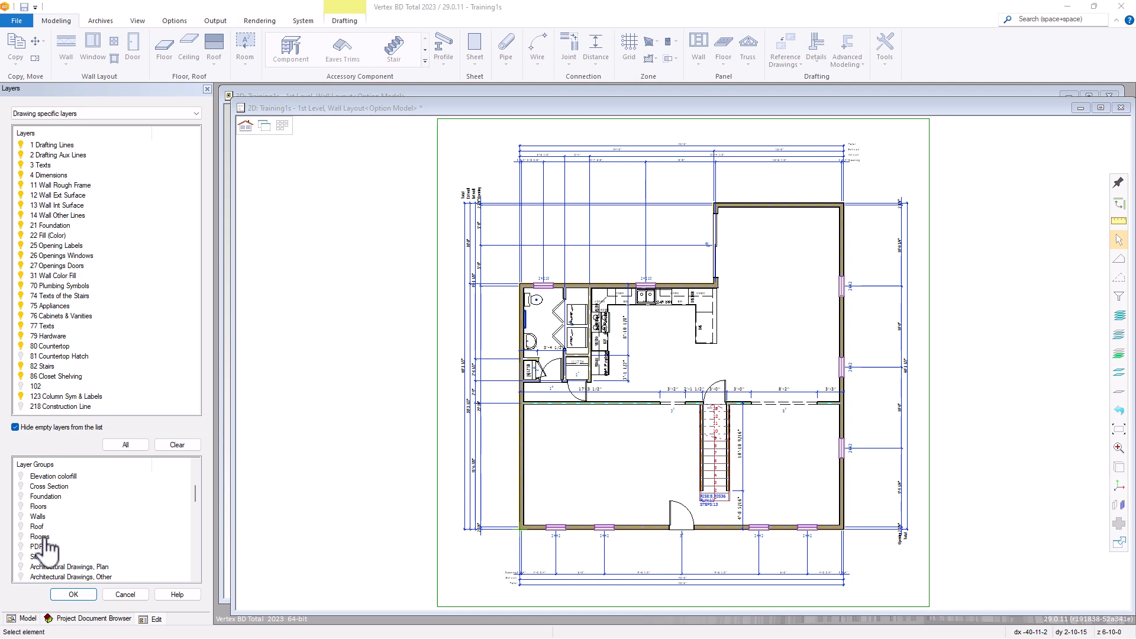
click(125, 594)
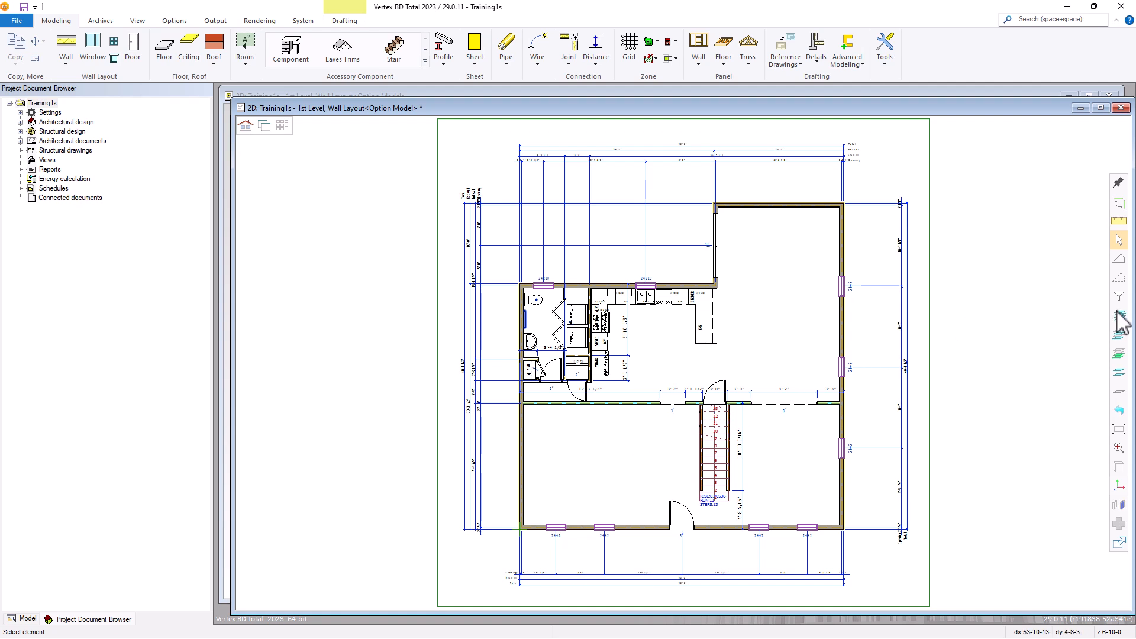
Show only the layers of the favorite layer group Rooms in the floor plan
click(1118, 355)
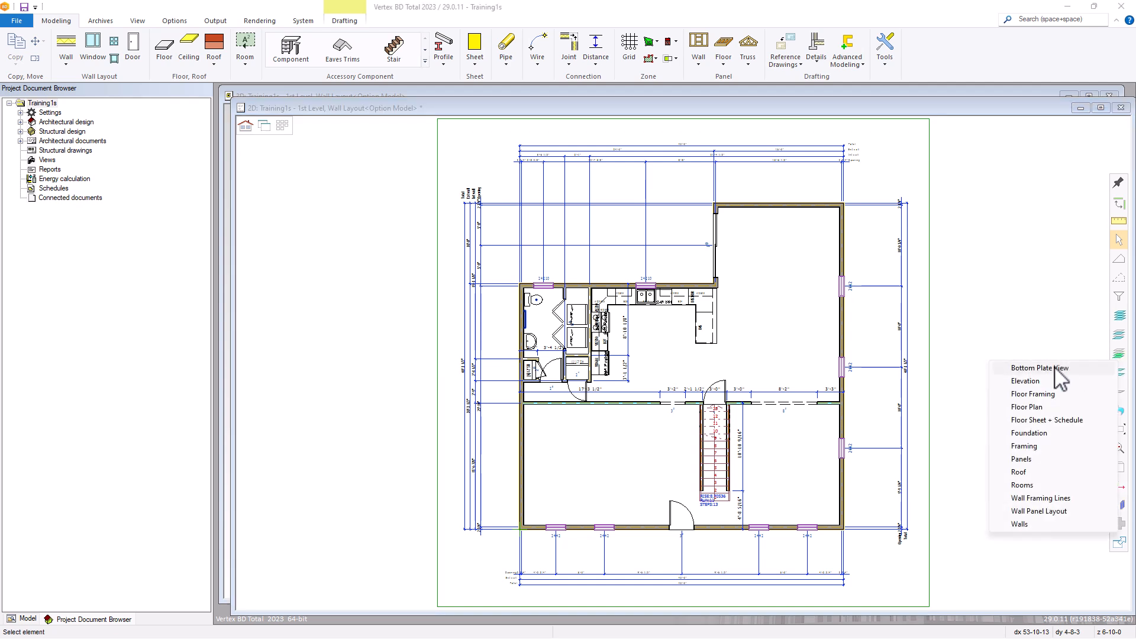
click(1024, 486)
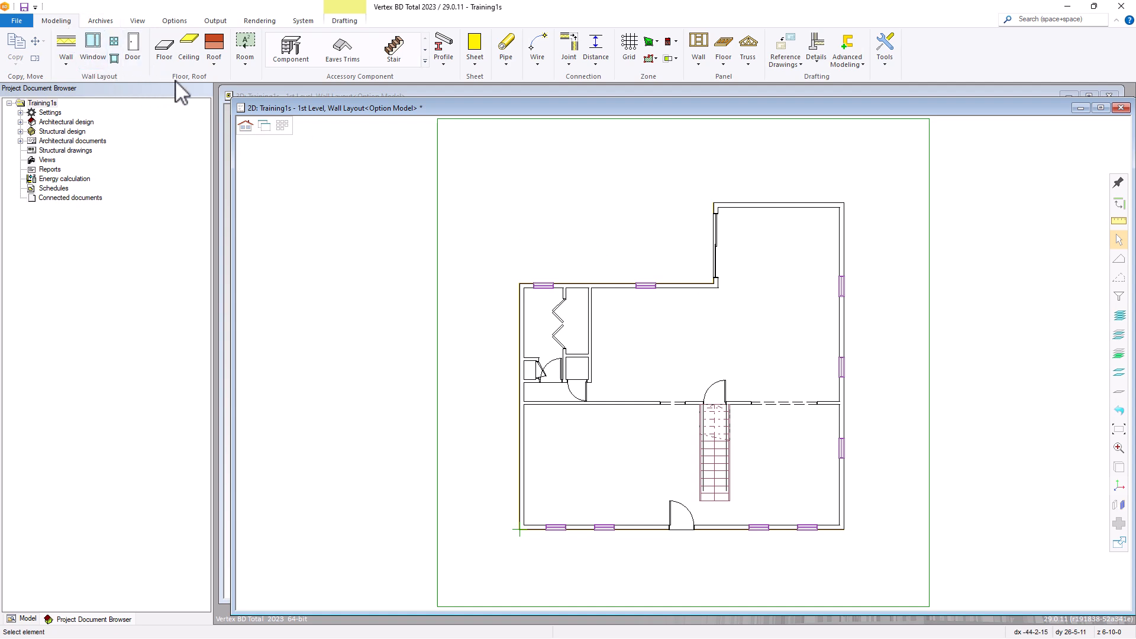
Define a room by selecting a wall of the small closet beside the bathroom door and name it BATH CLOSET #1
click(248, 42)
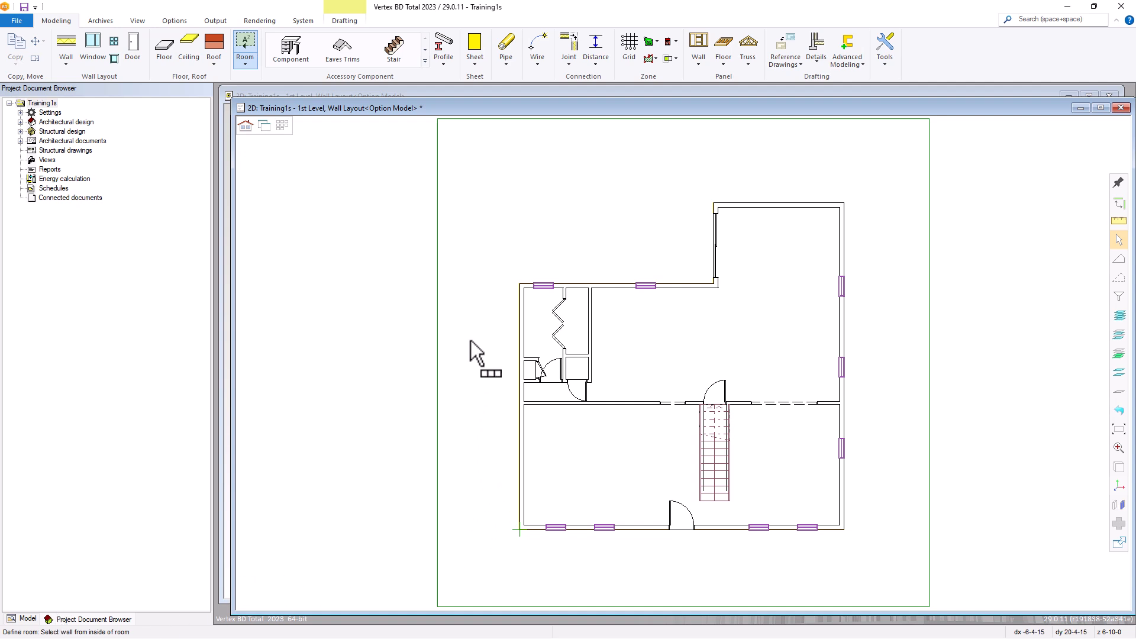
right_click(478, 249)
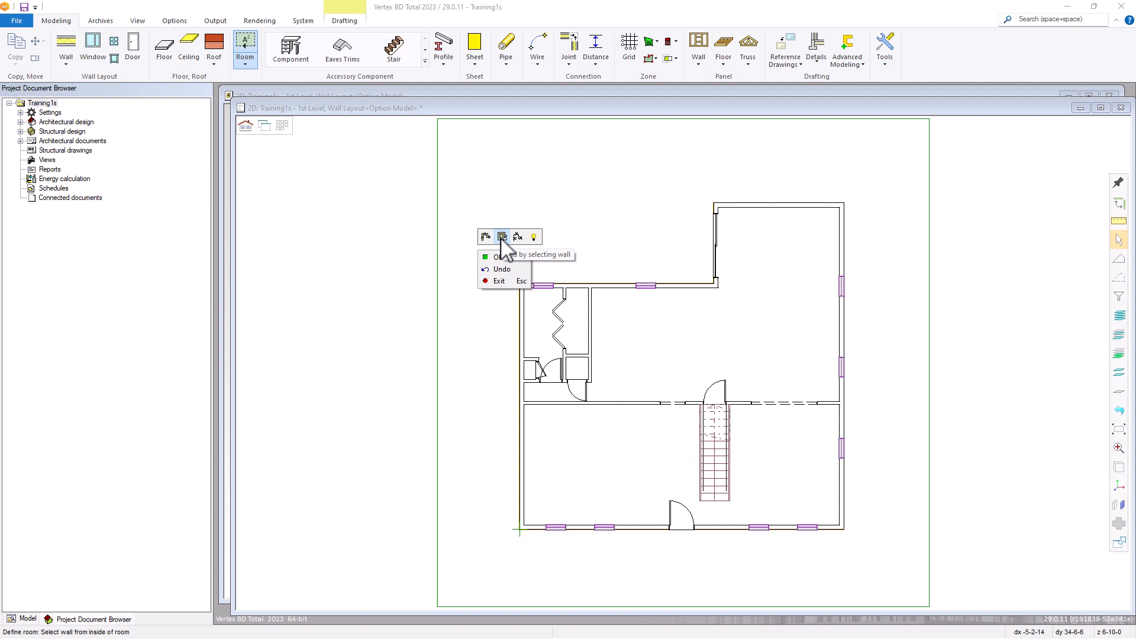
click(497, 257)
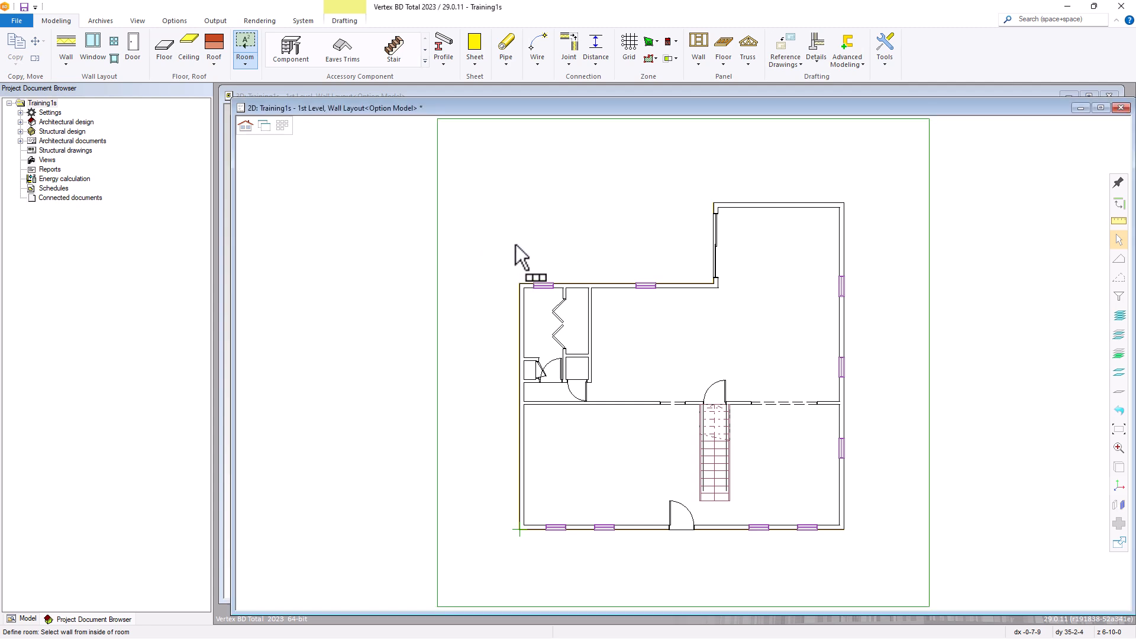
scroll(656, 335, up, 3)
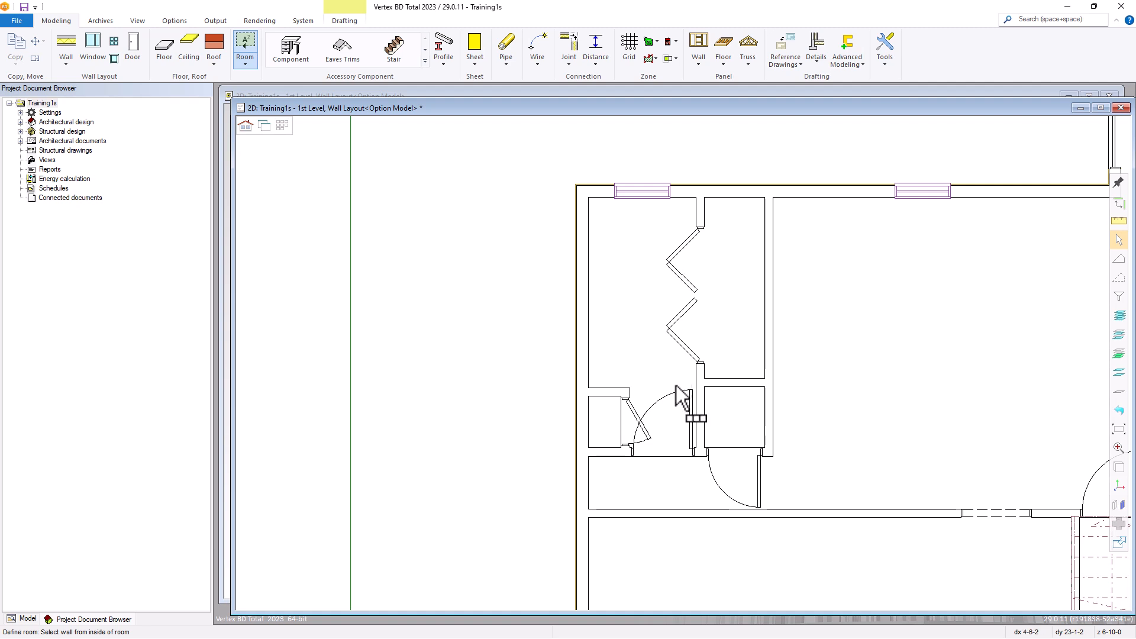
click(604, 400)
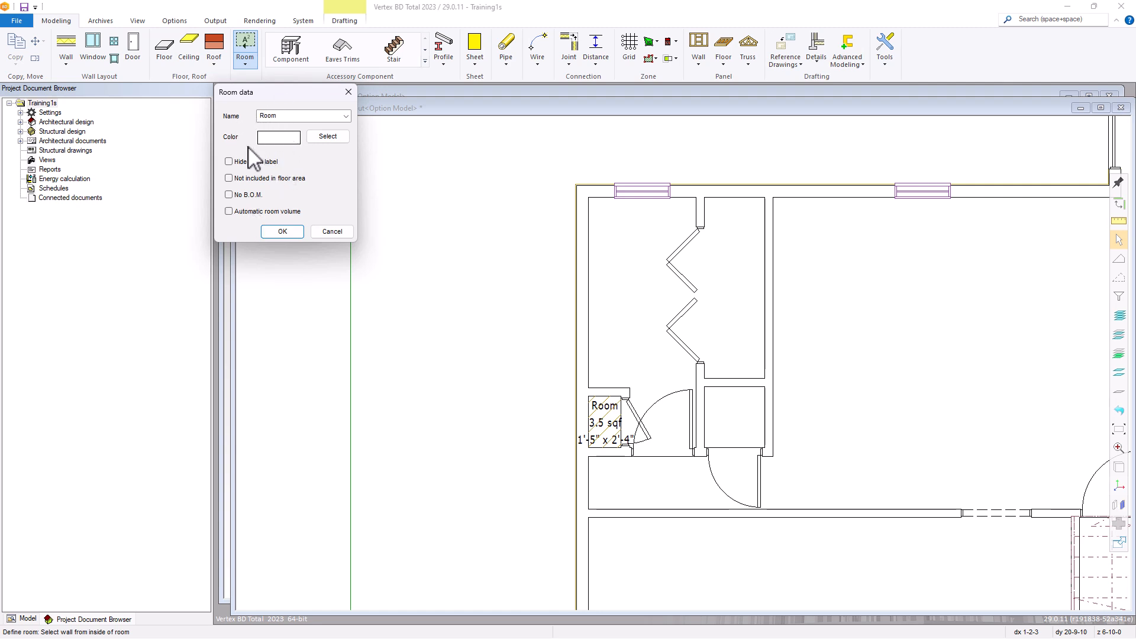
click(345, 116)
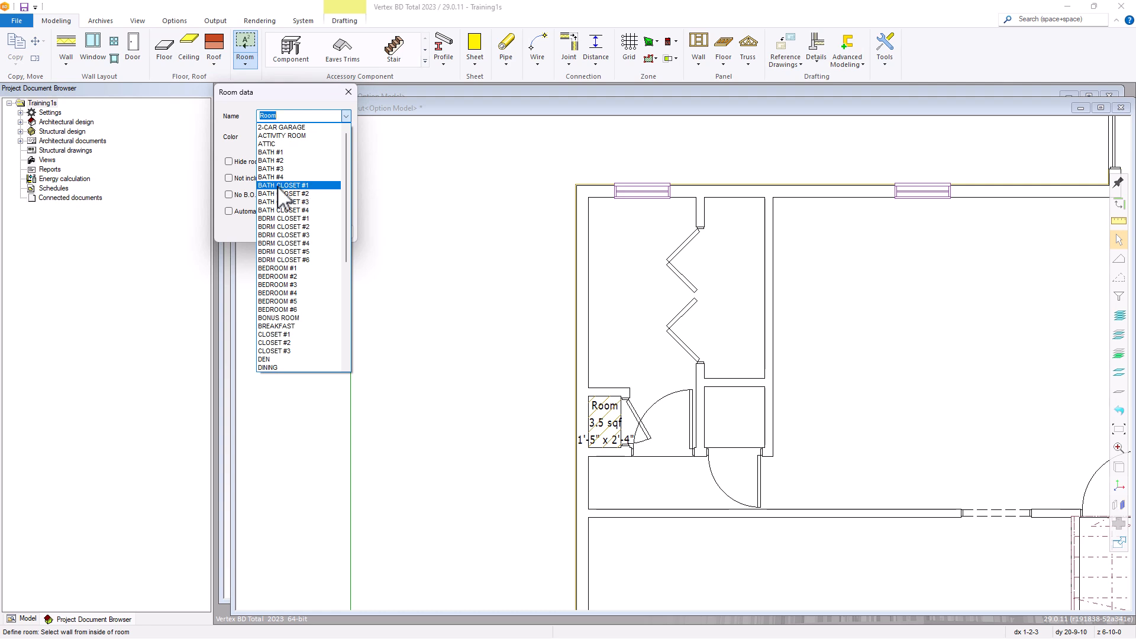
click(294, 185)
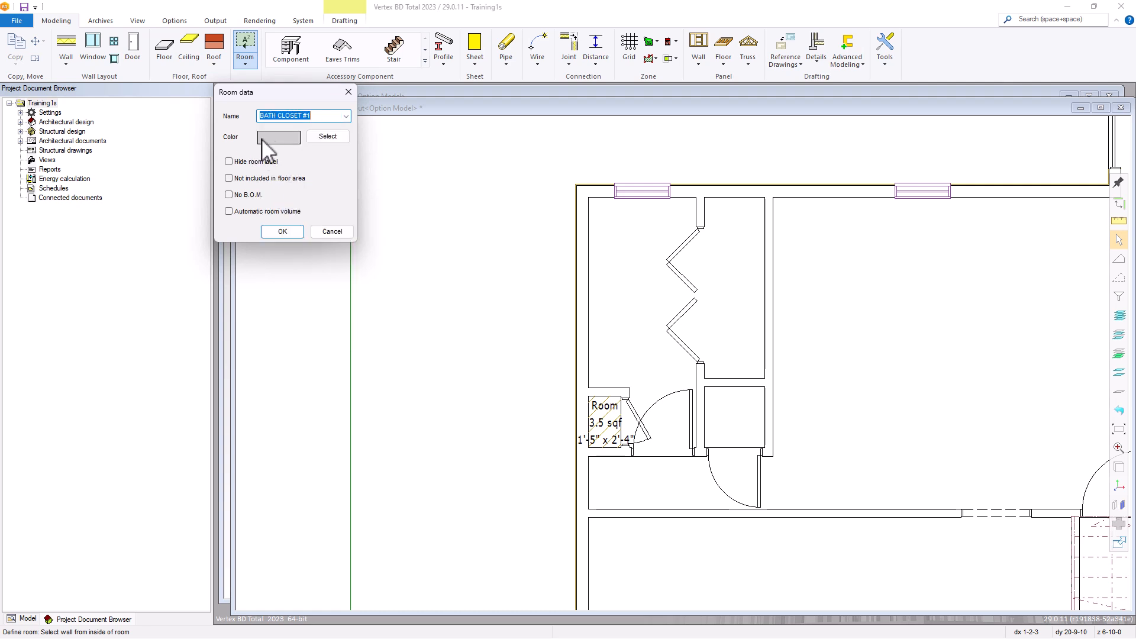
click(283, 232)
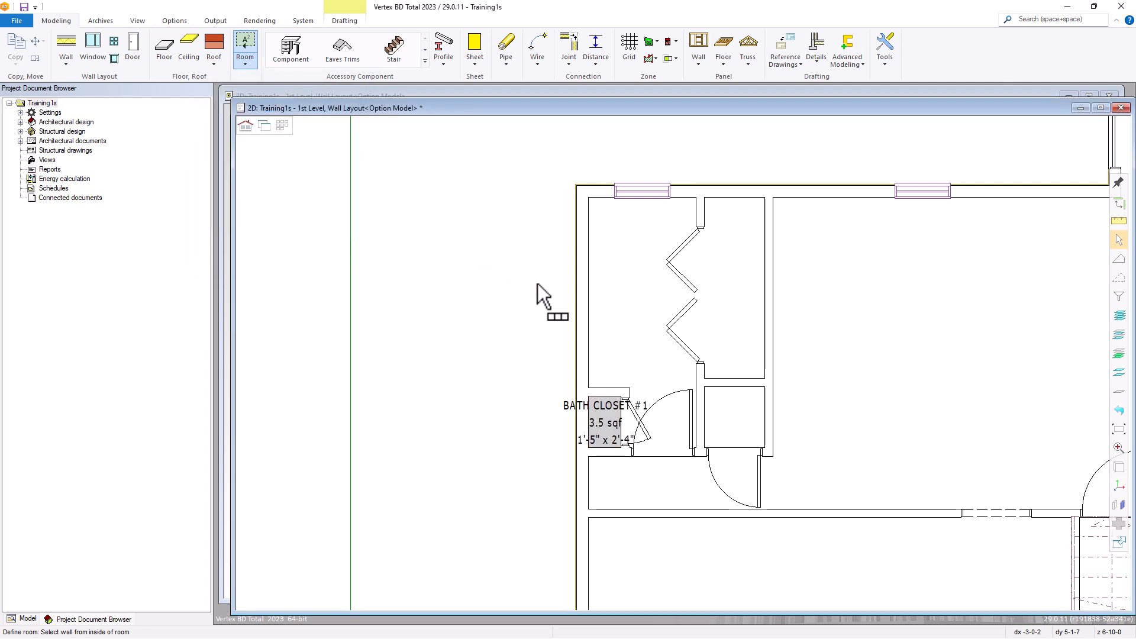
Define the small closet just east of the bathroom door as room CLOSET #1 with a light yellow fill color
click(733, 388)
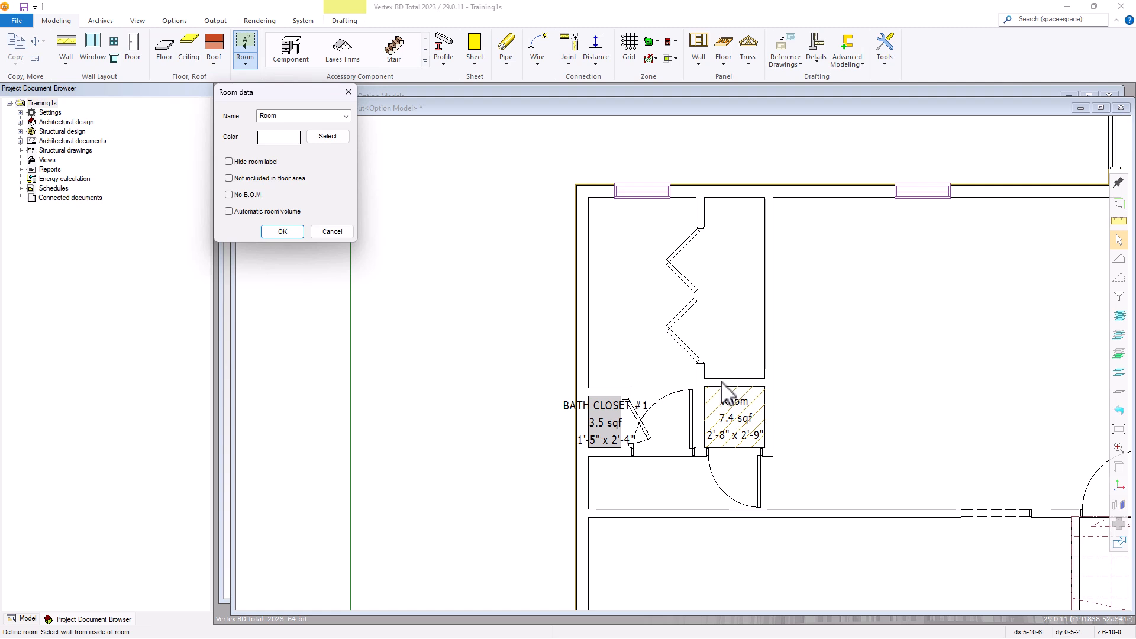
click(346, 117)
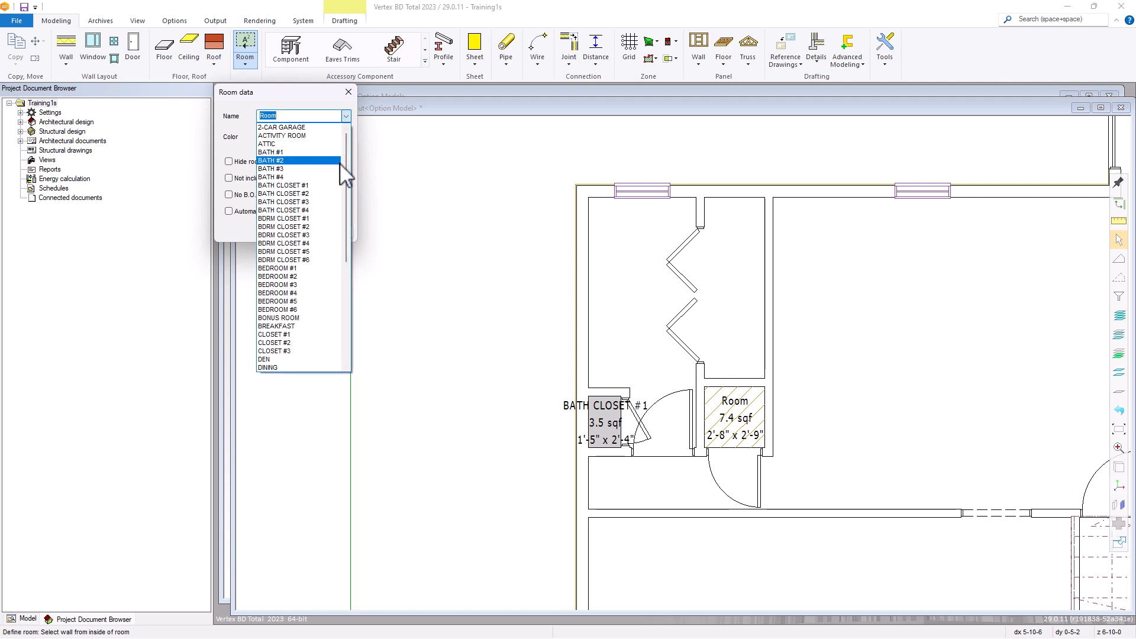
drag(346, 161, 341, 208)
click(282, 243)
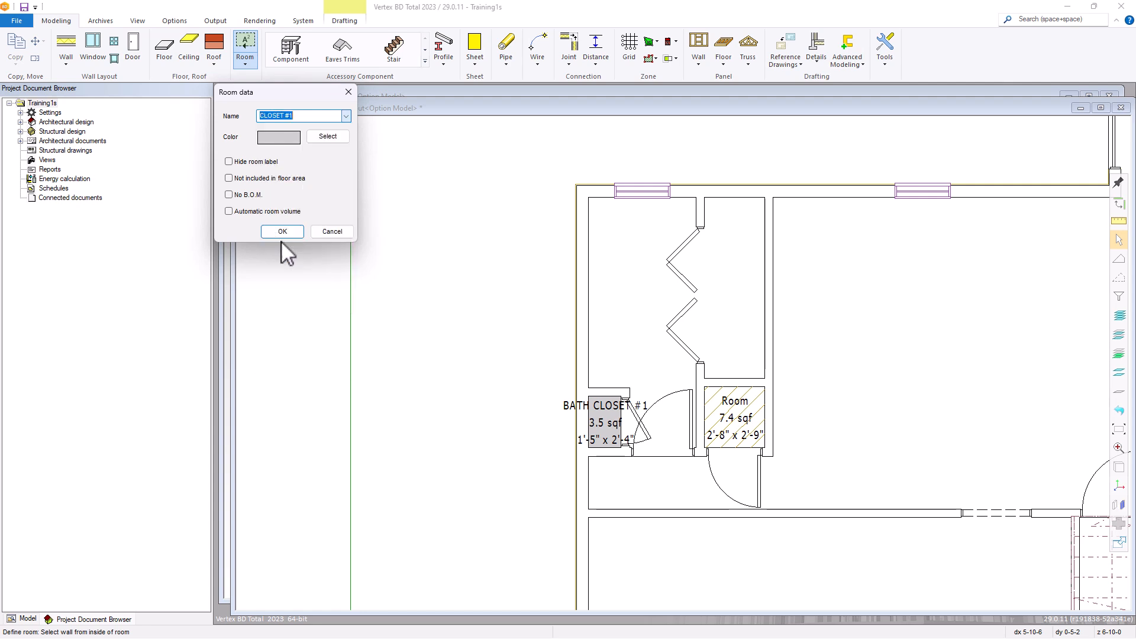
click(320, 139)
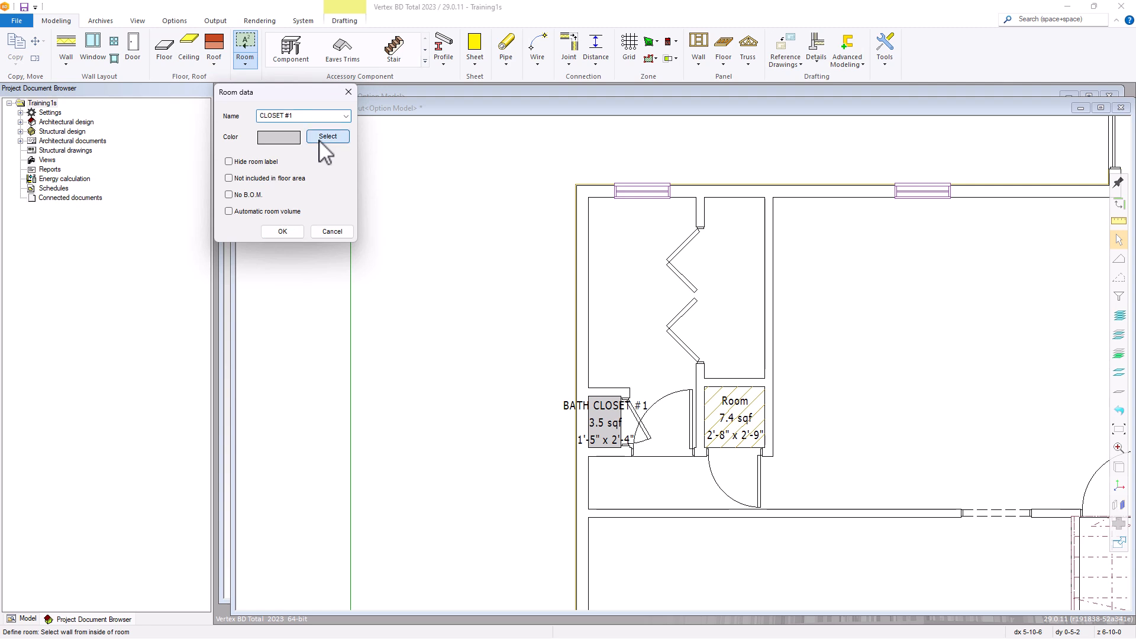
drag(0, 32, 496, 101)
click(398, 124)
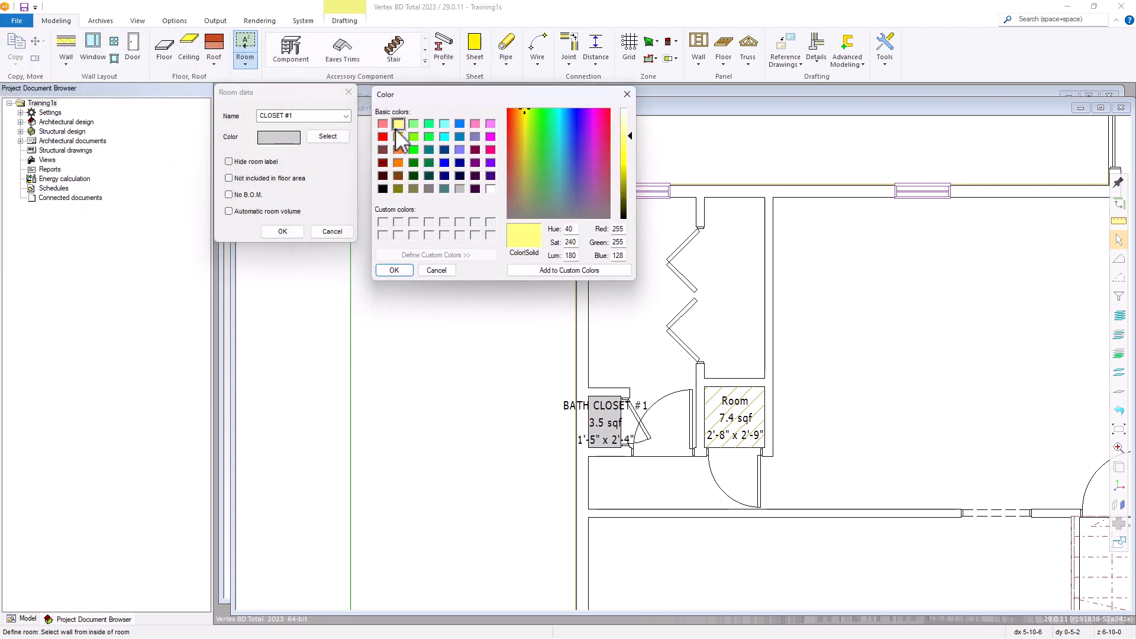
click(394, 270)
click(289, 232)
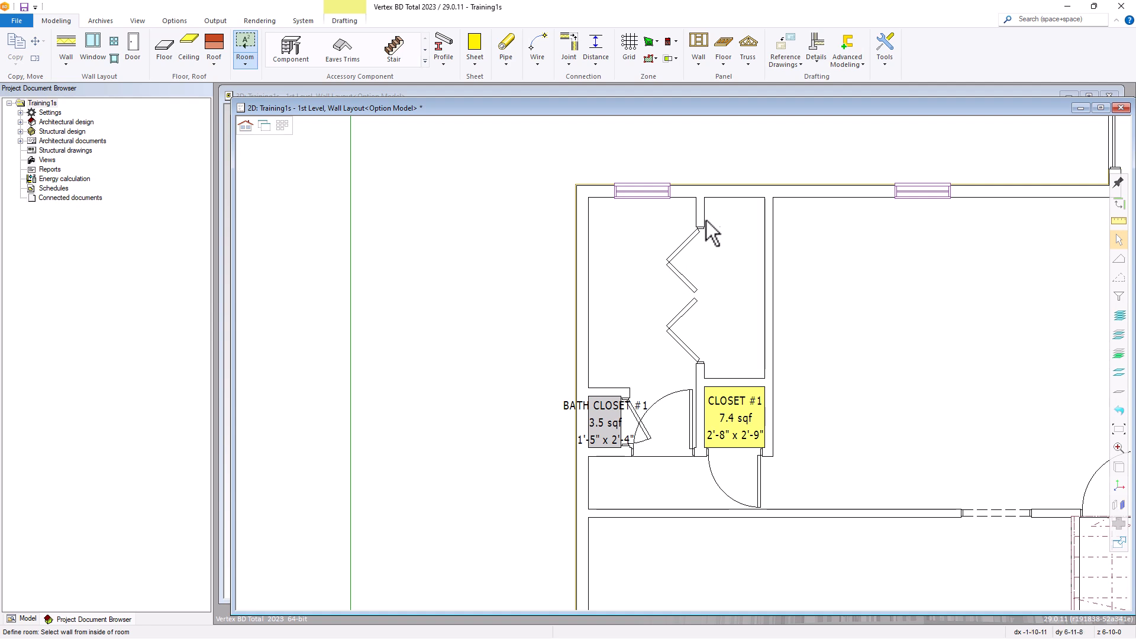
Define the long space behind the bifold doors, above CLOSET #1, as room LAUNDRY
click(733, 198)
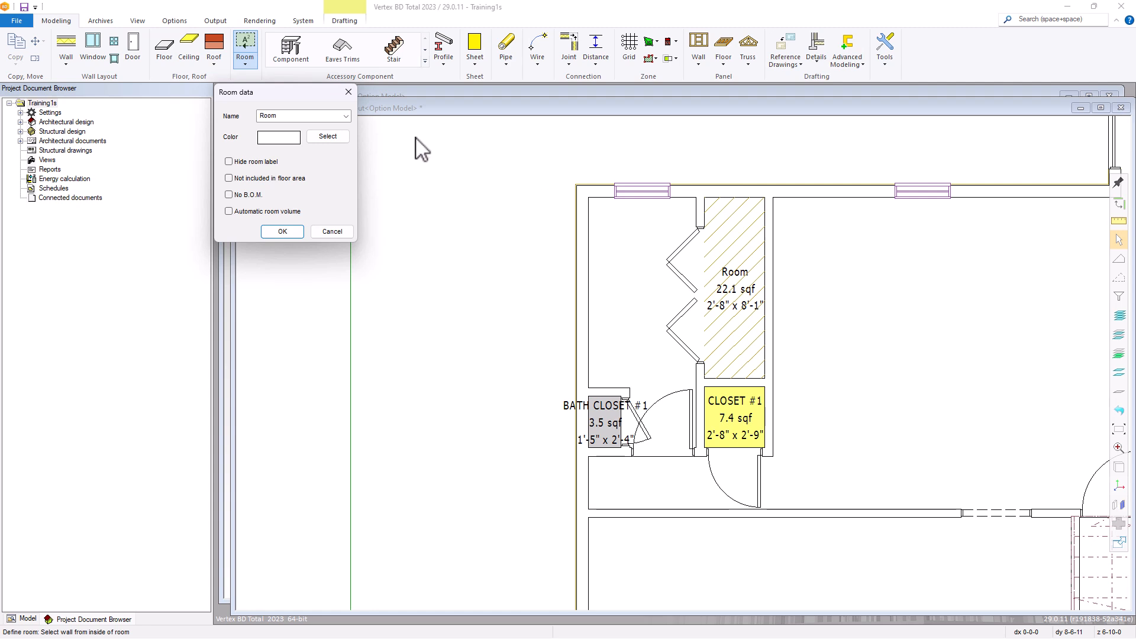
click(345, 116)
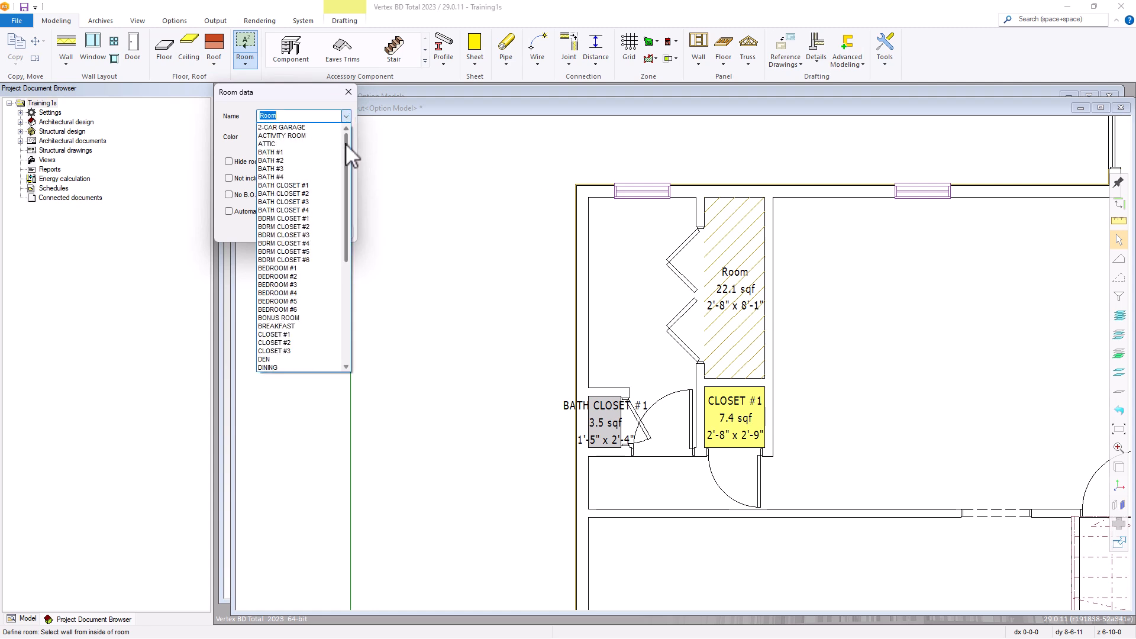
drag(346, 144, 331, 247)
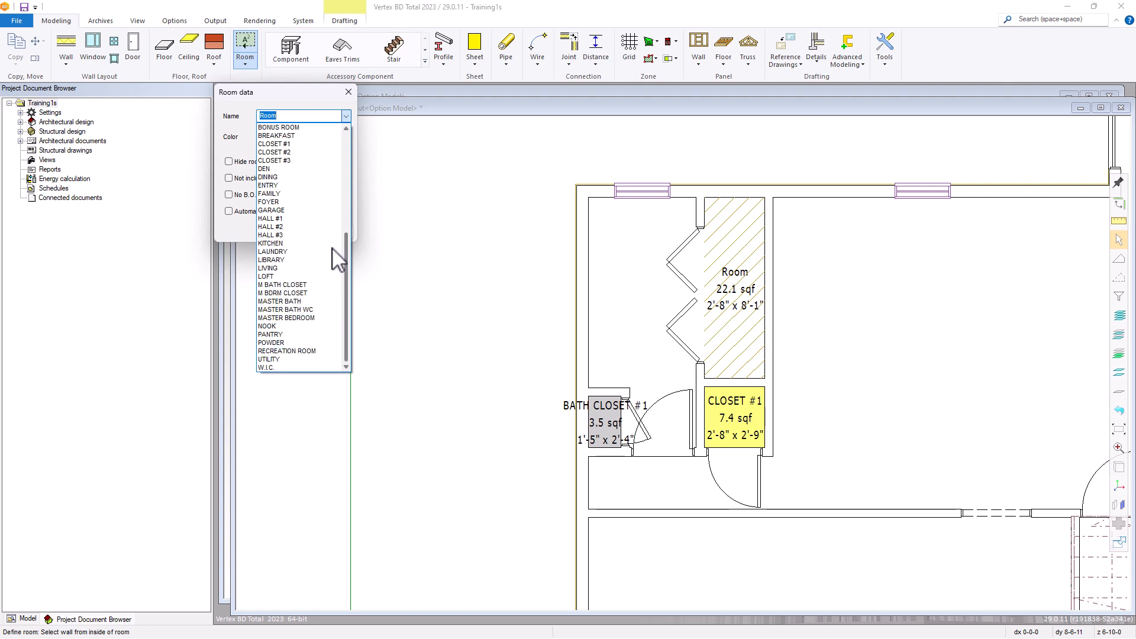
click(284, 252)
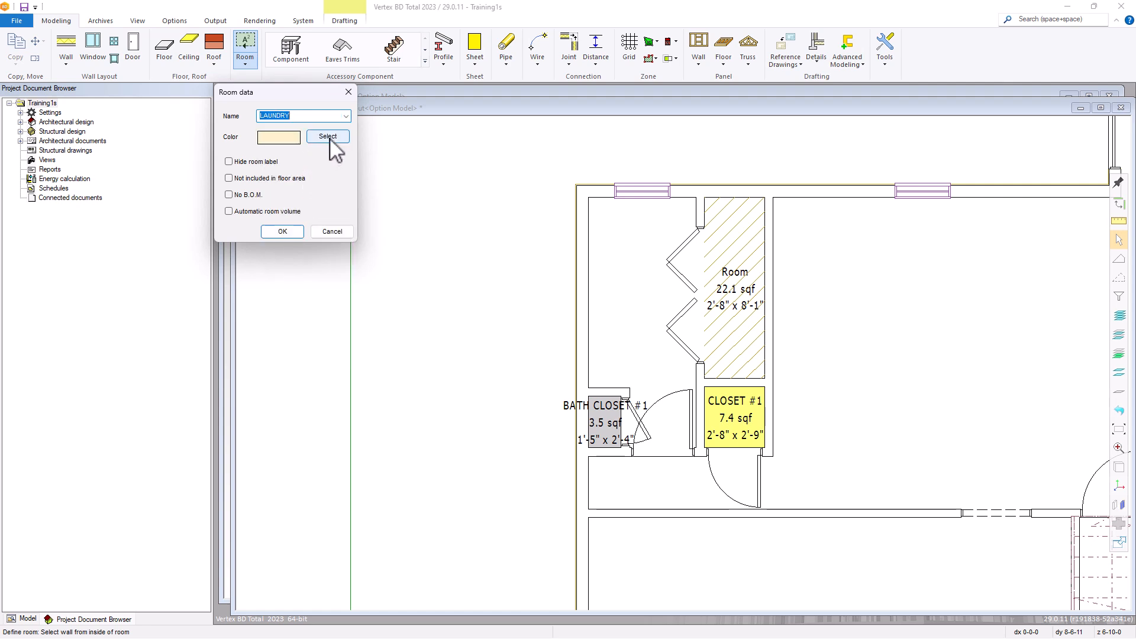
click(282, 232)
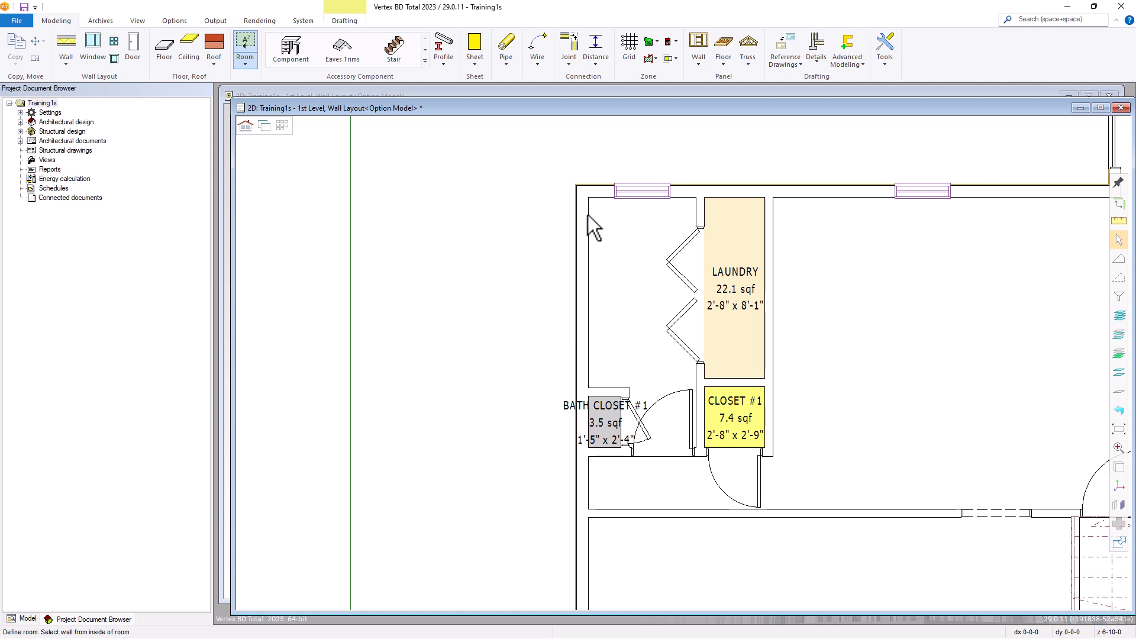
Define the space in front of the LAUNDRY bifold doors as room BATH #1, keeping its preset fill color
click(597, 199)
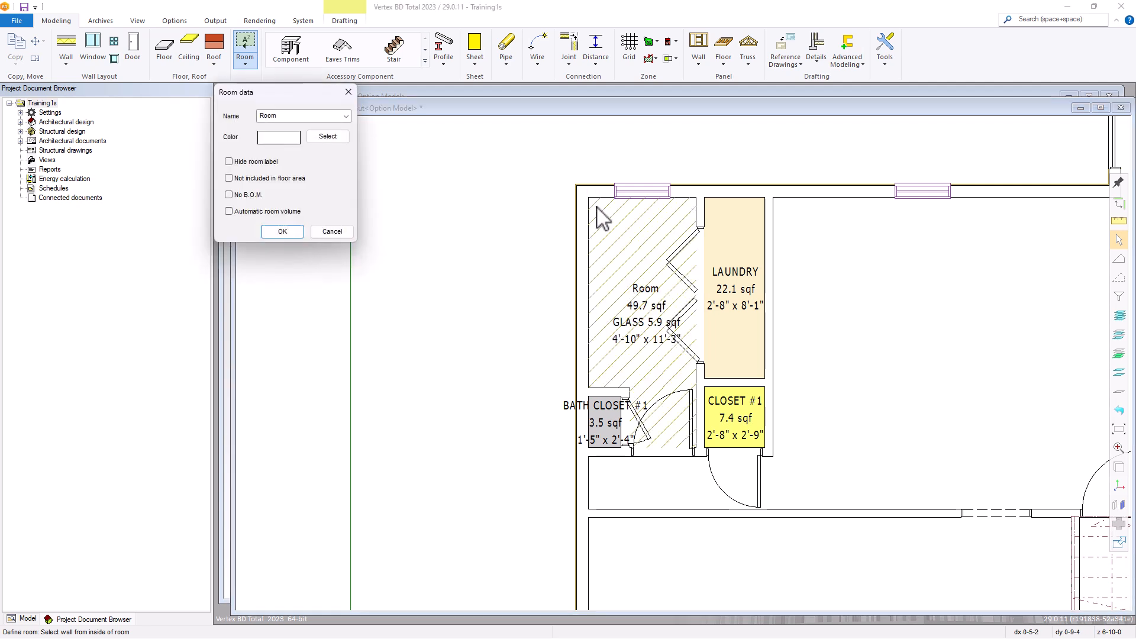
click(346, 116)
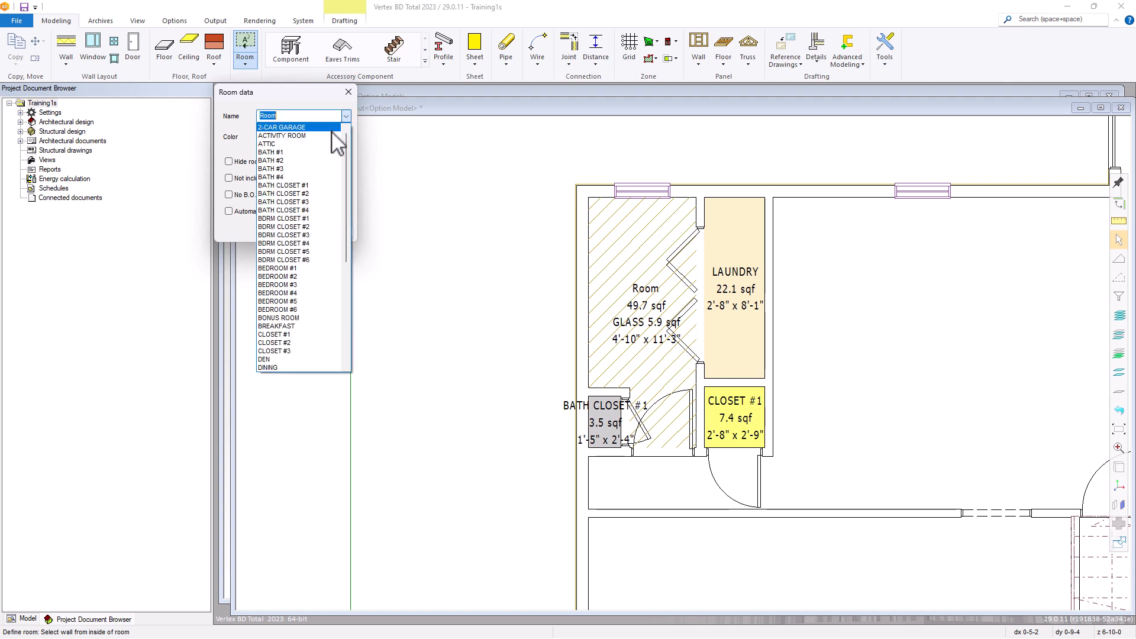
click(272, 153)
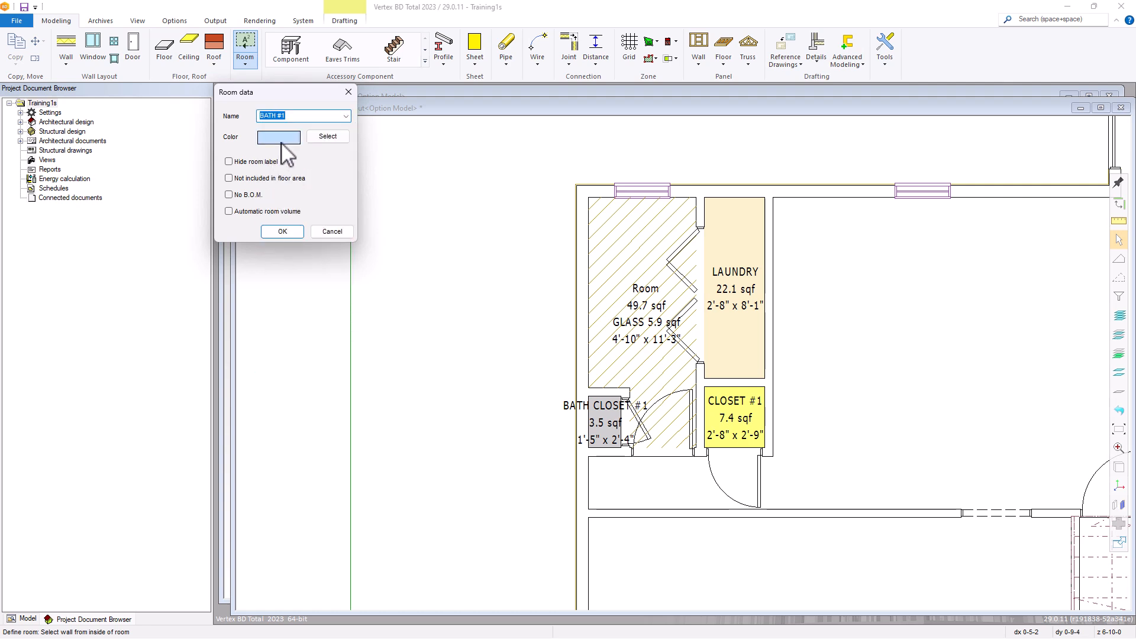
click(282, 232)
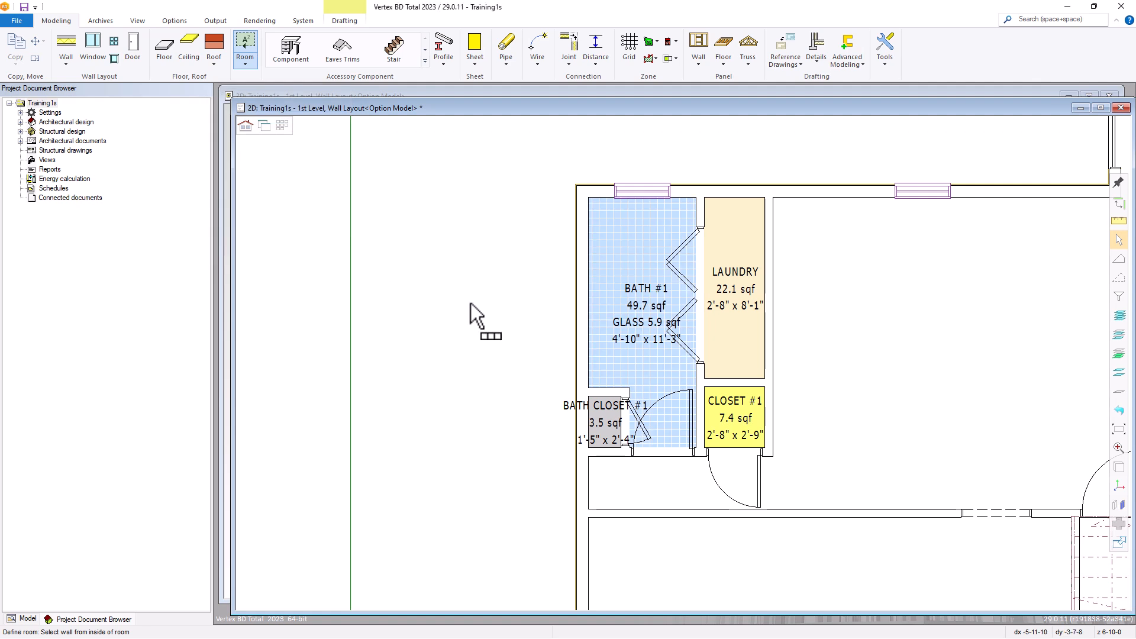
Start inserting a wall with the Space Divider type from the Other walls library
scroll(496, 389, down, 4)
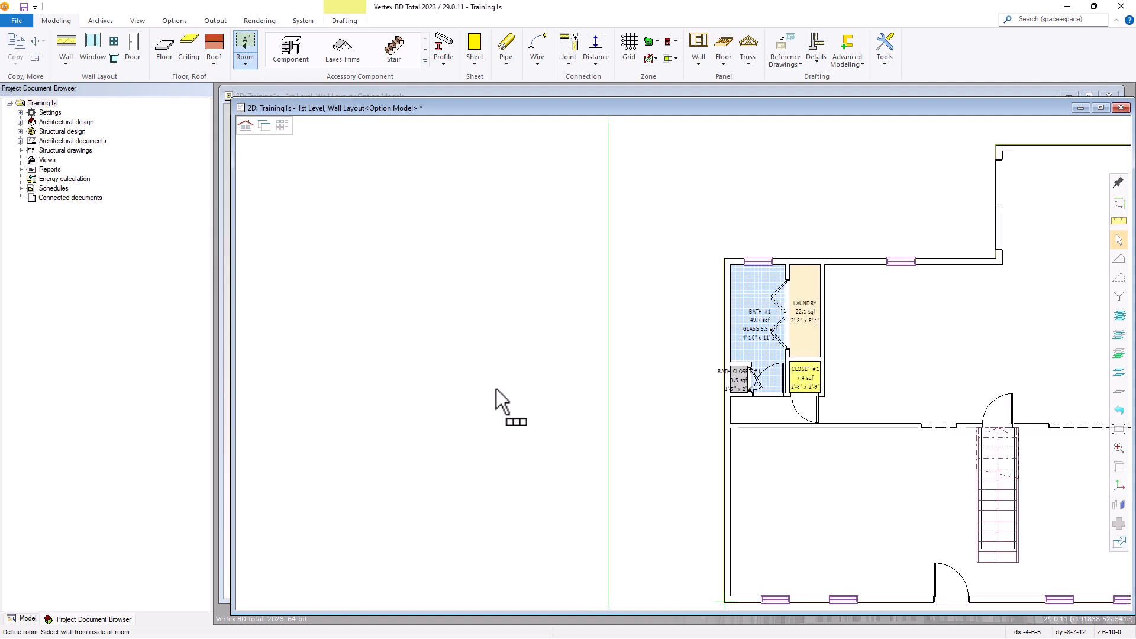
scroll(821, 403, up, 1)
scroll(715, 329, up, 1)
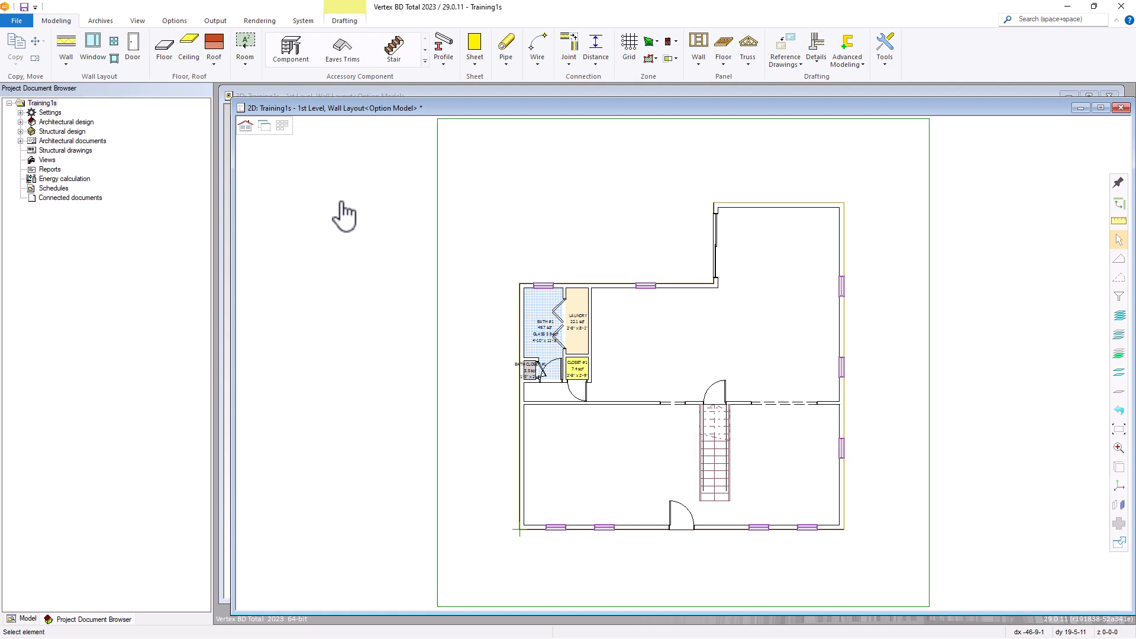
click(69, 44)
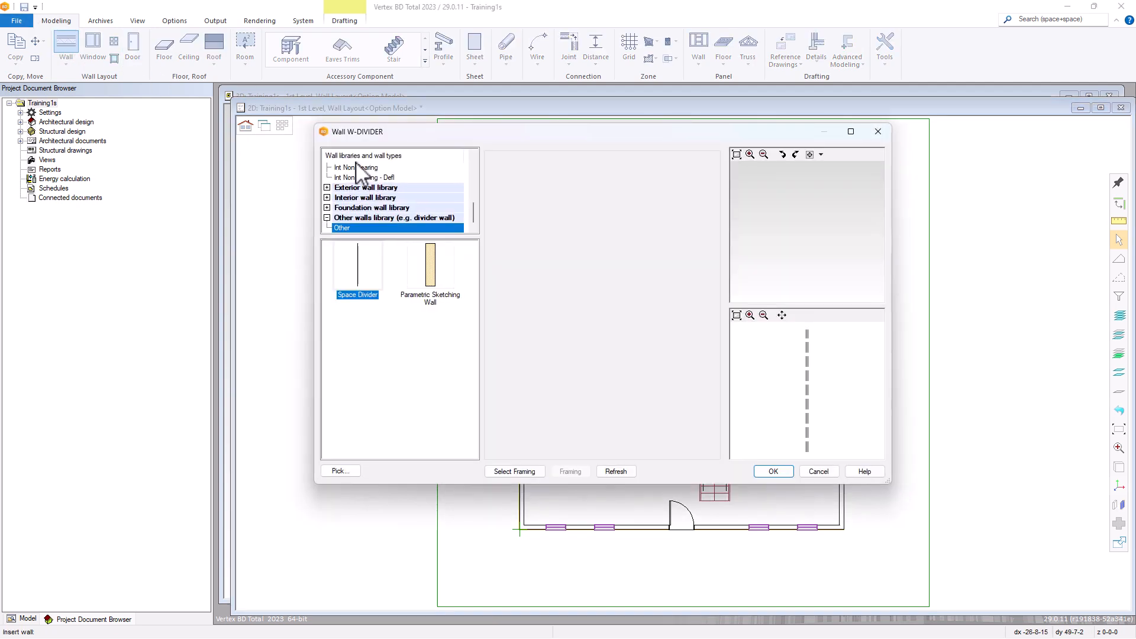
click(352, 229)
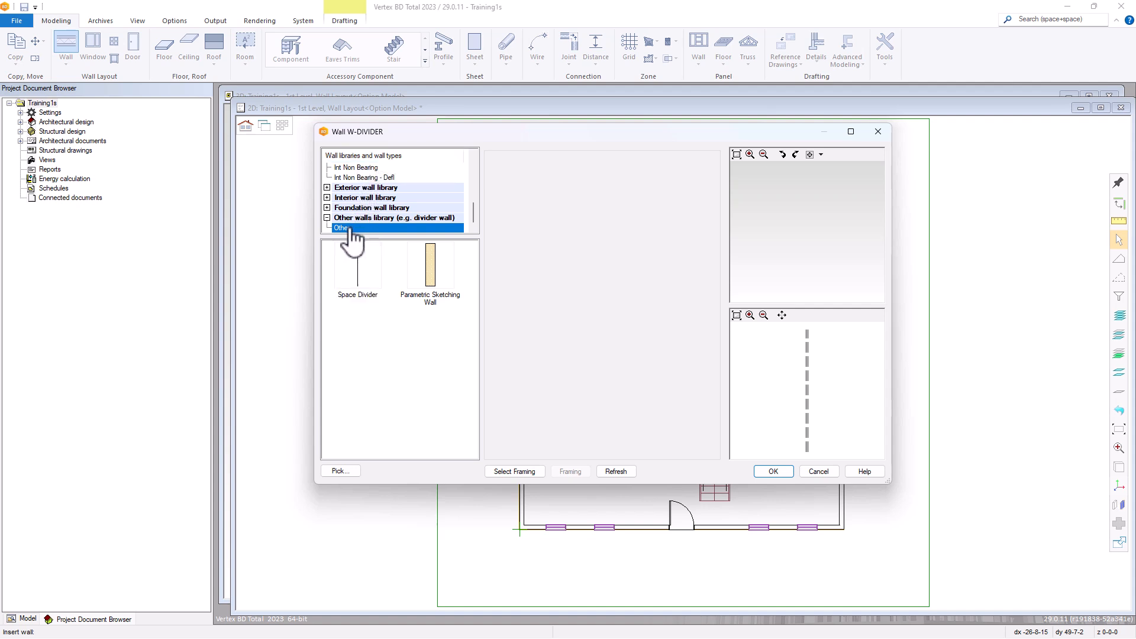
click(359, 271)
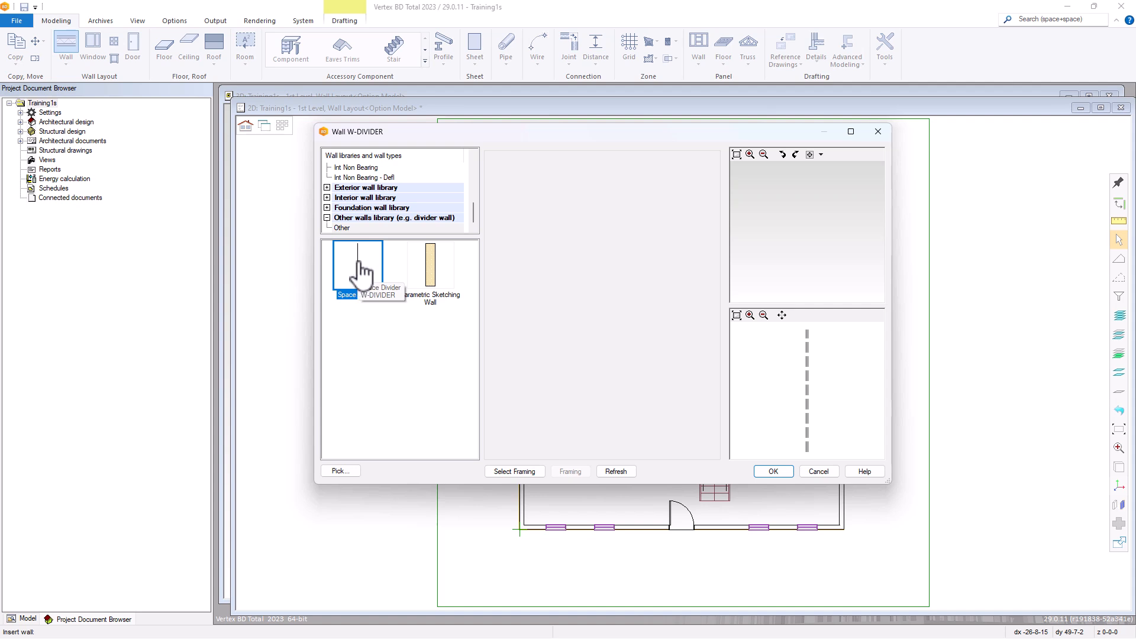
mouse_move(361, 278)
mouse_down()
mouse_move(794, 500)
mouse_move(776, 477)
mouse_up()
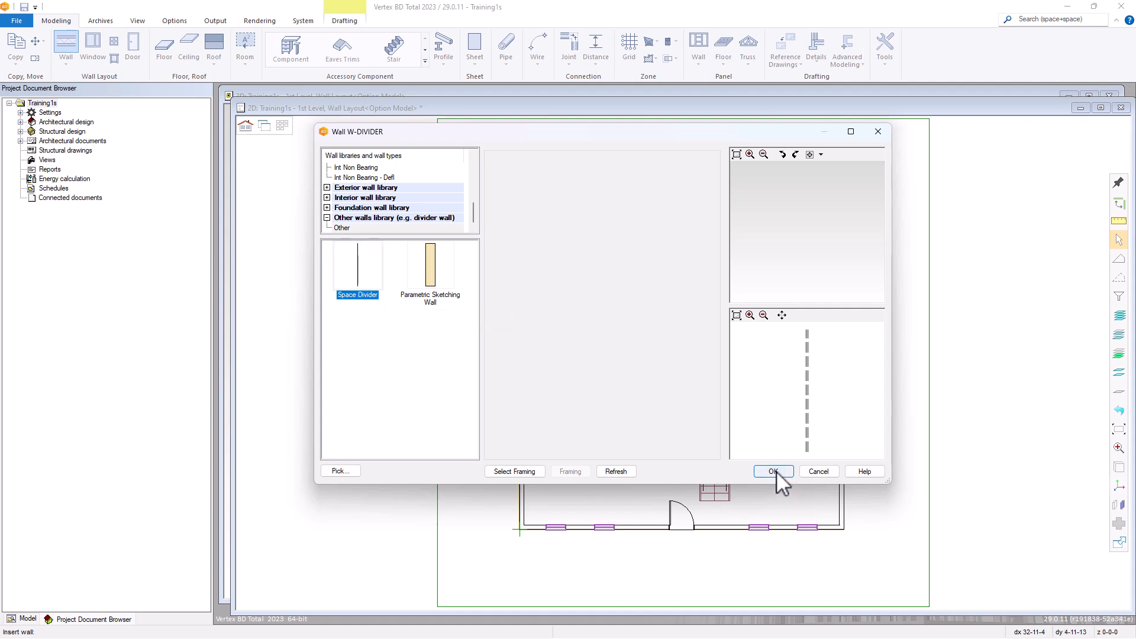
click(773, 471)
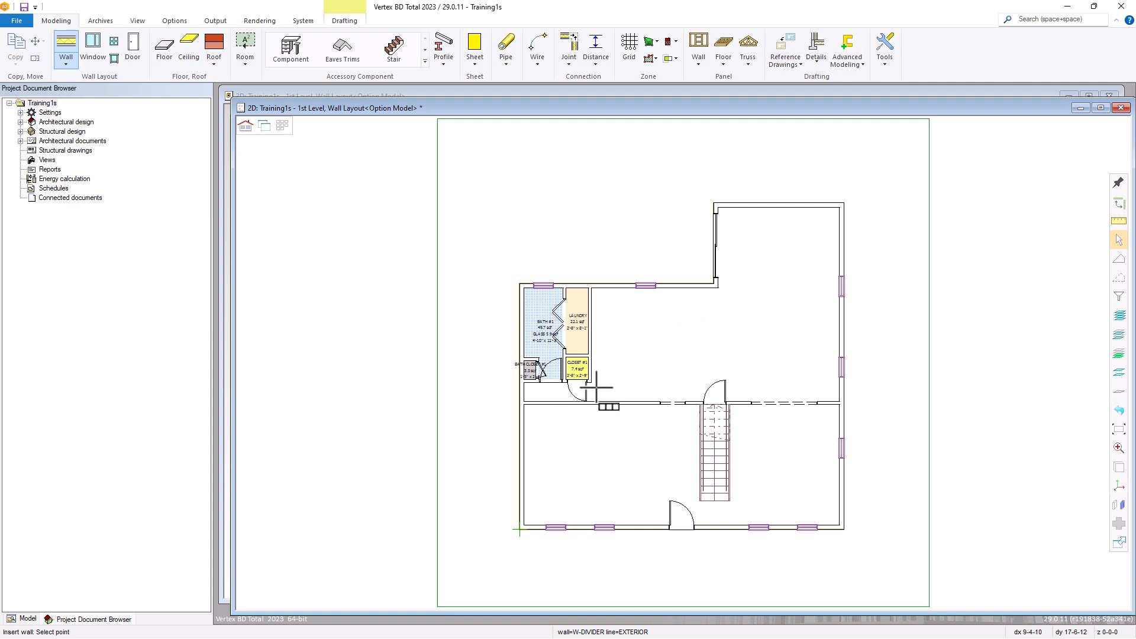
Place a vertical space divider from the outer wall corner beside the CLOSET #1 door straight down to the long interior wall
scroll(587, 391, up, 6)
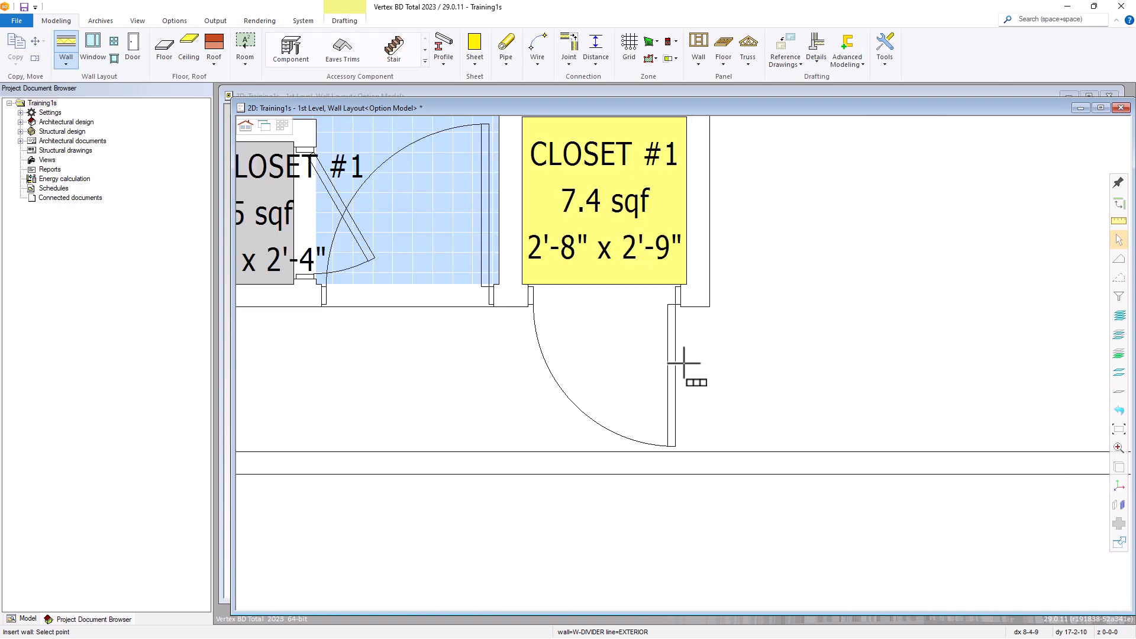
click(710, 307)
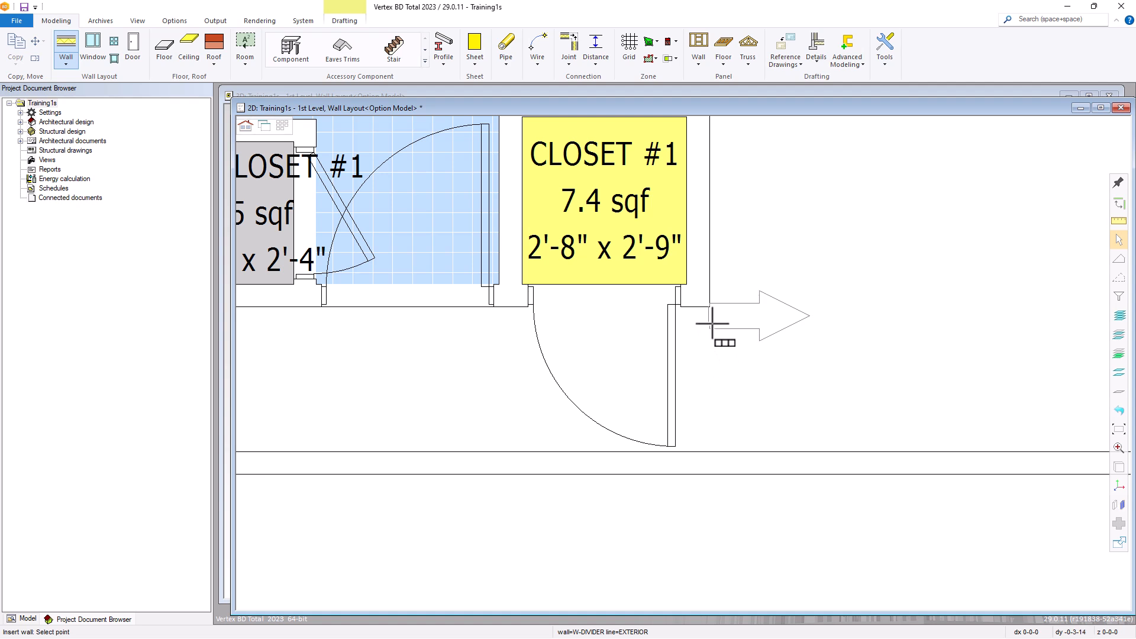
scroll(721, 344, up, 4)
scroll(683, 362, up, 2)
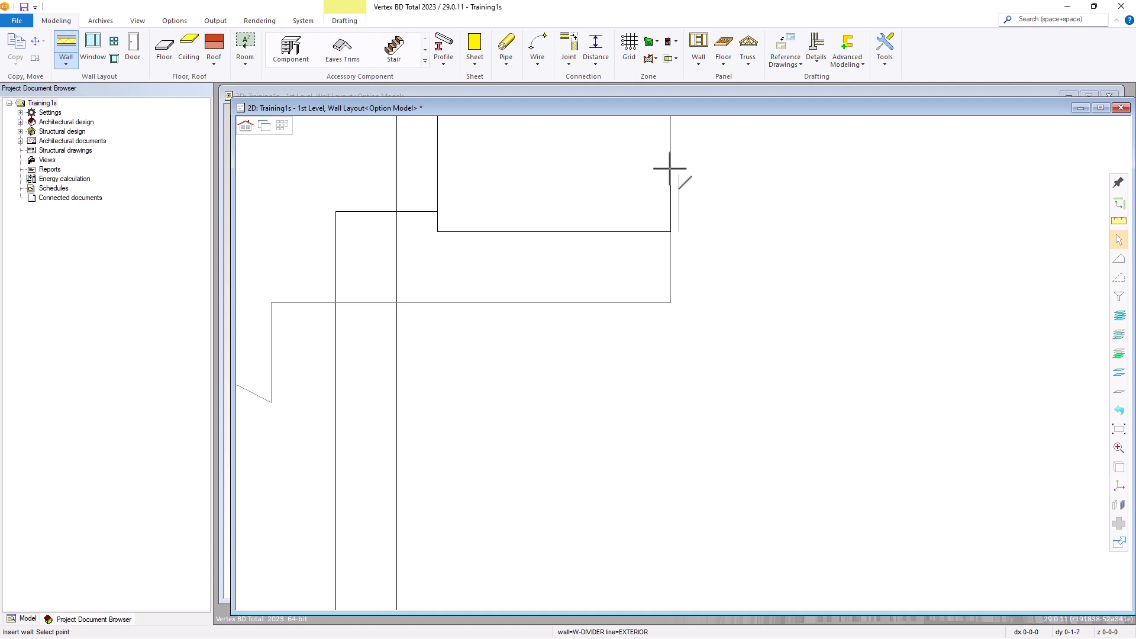
scroll(680, 405, down, 2)
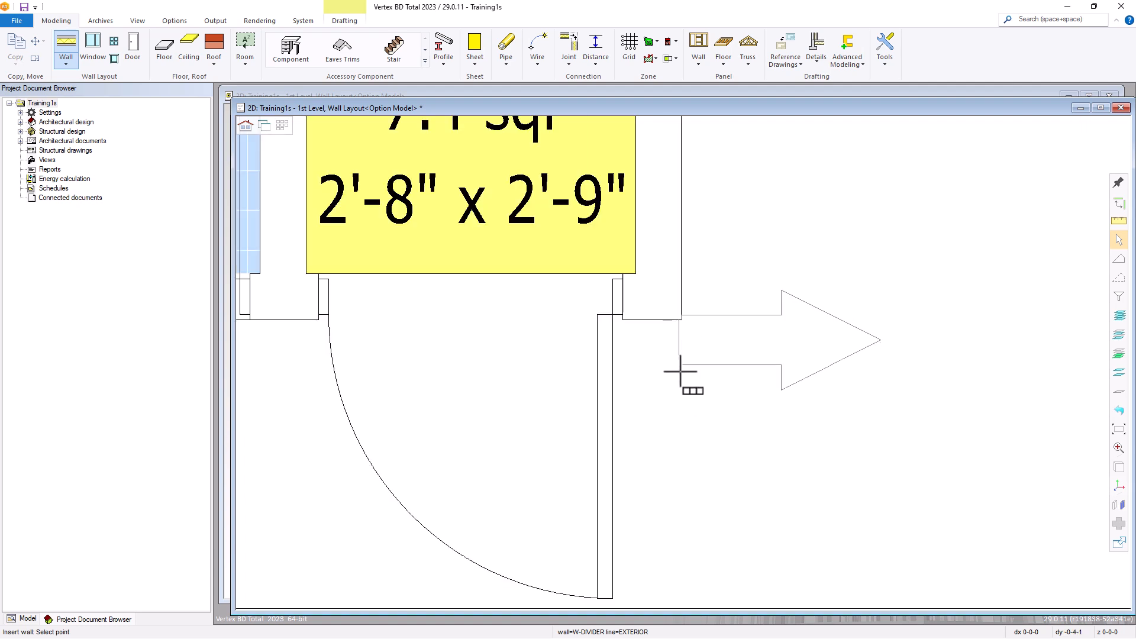
right_click(679, 446)
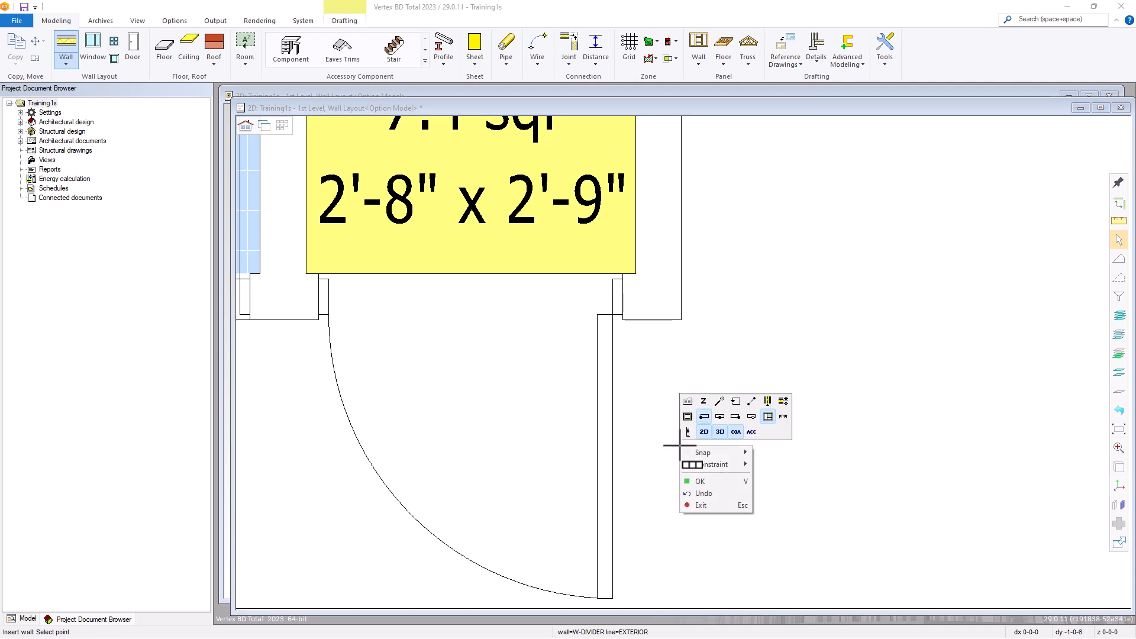
click(704, 417)
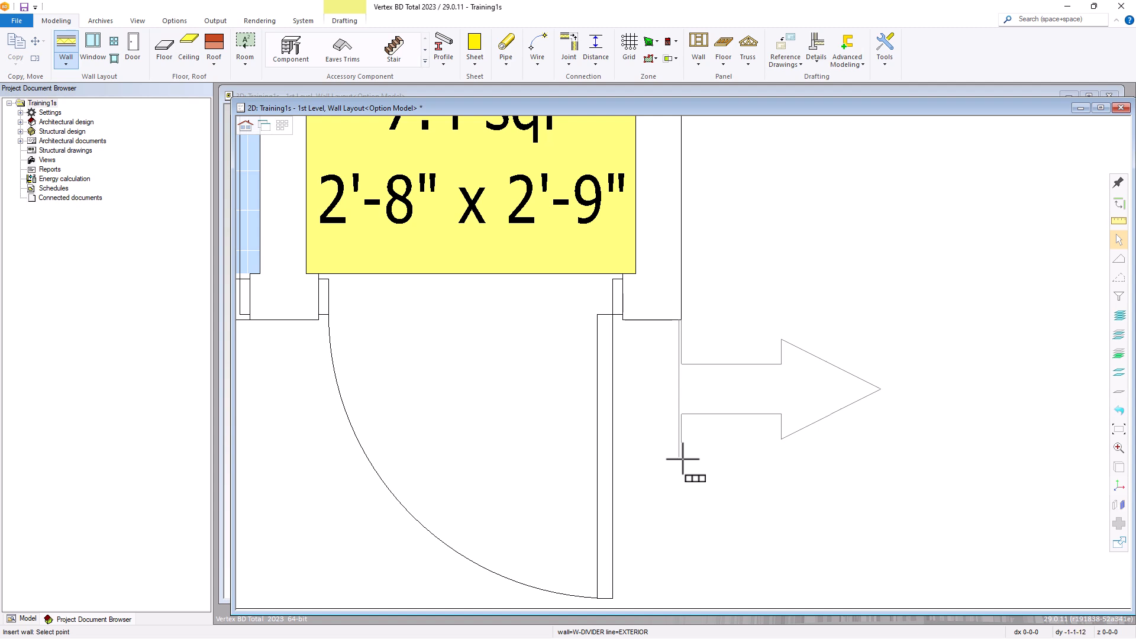
scroll(681, 464, down, 2)
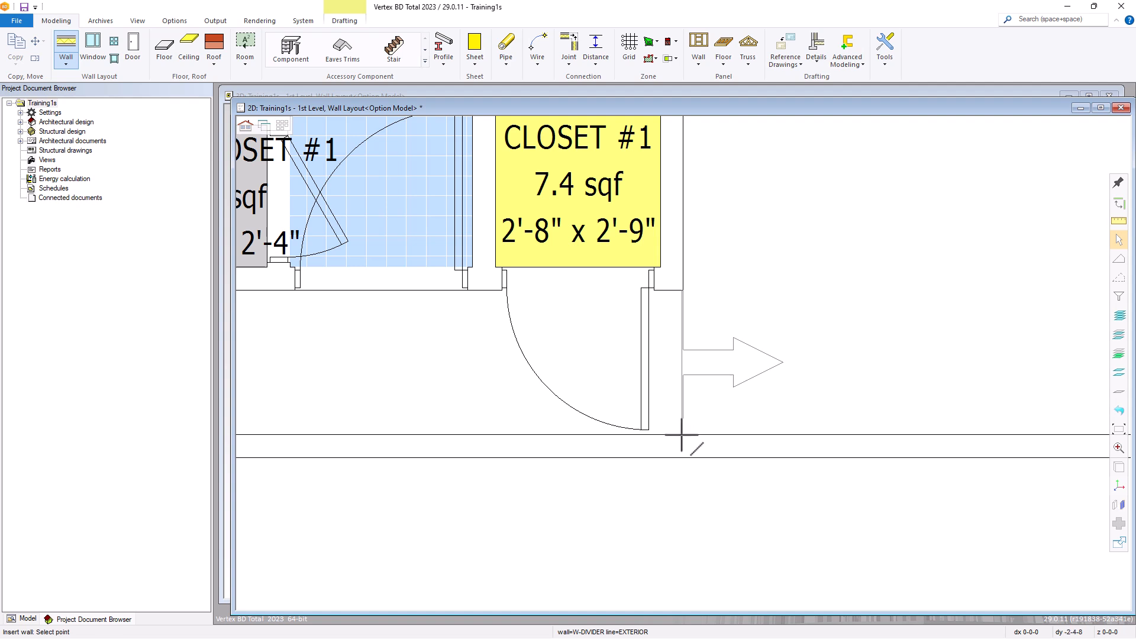
click(681, 435)
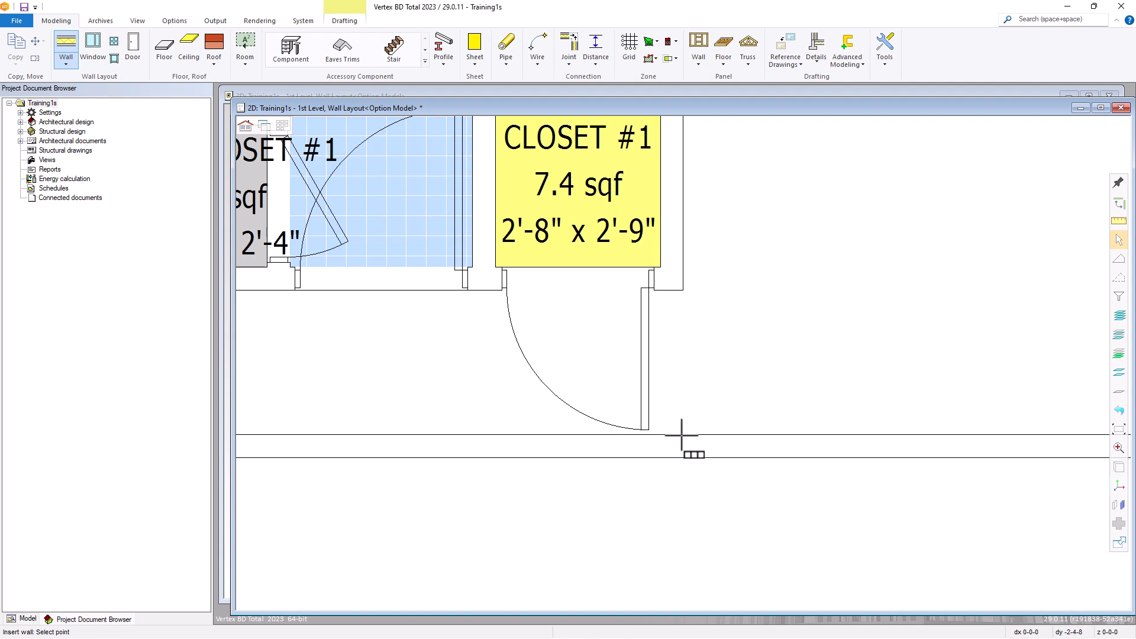
Place a second vertical space divider from the inside exterior-wall corner below the sliding door down to the interior wall at the stair door
scroll(748, 373, down, 6)
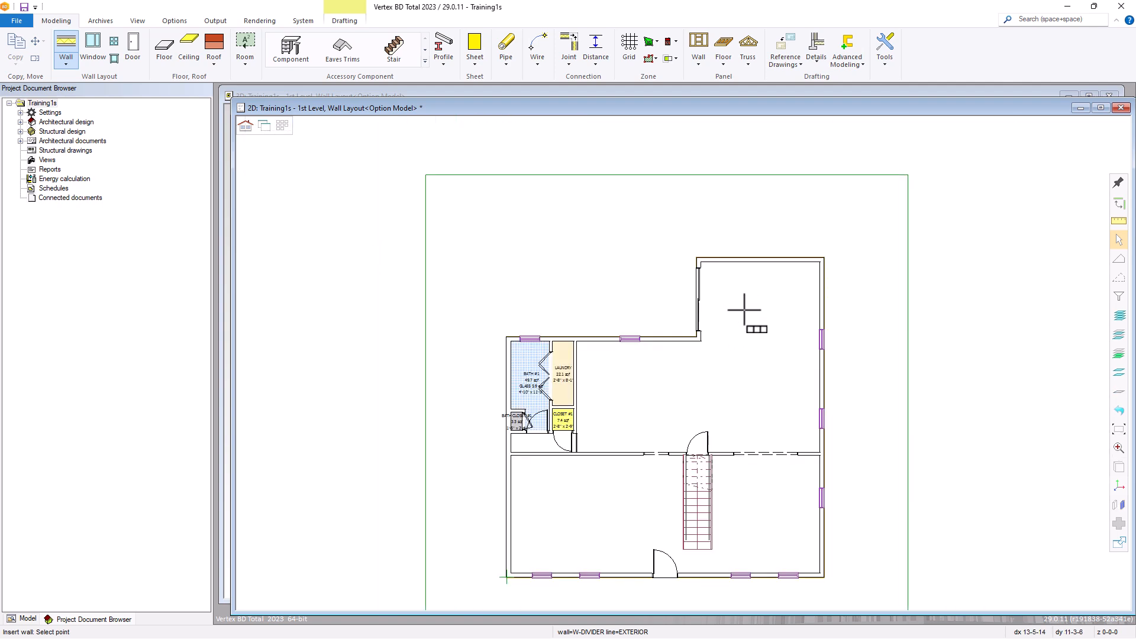
scroll(740, 310, up, 3)
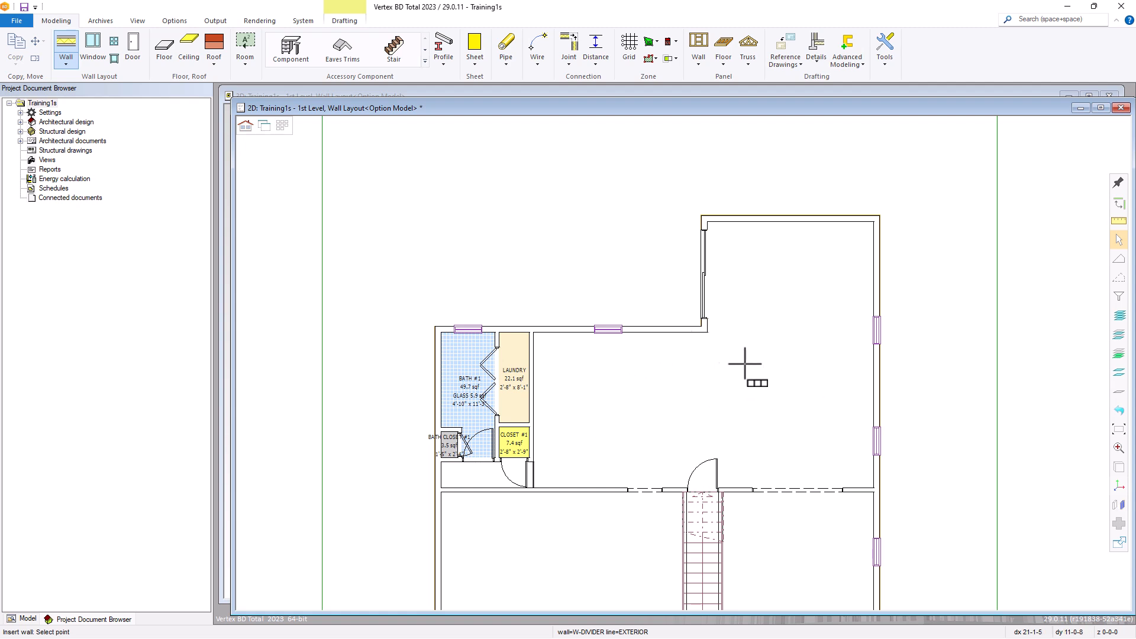
scroll(702, 331, up, 5)
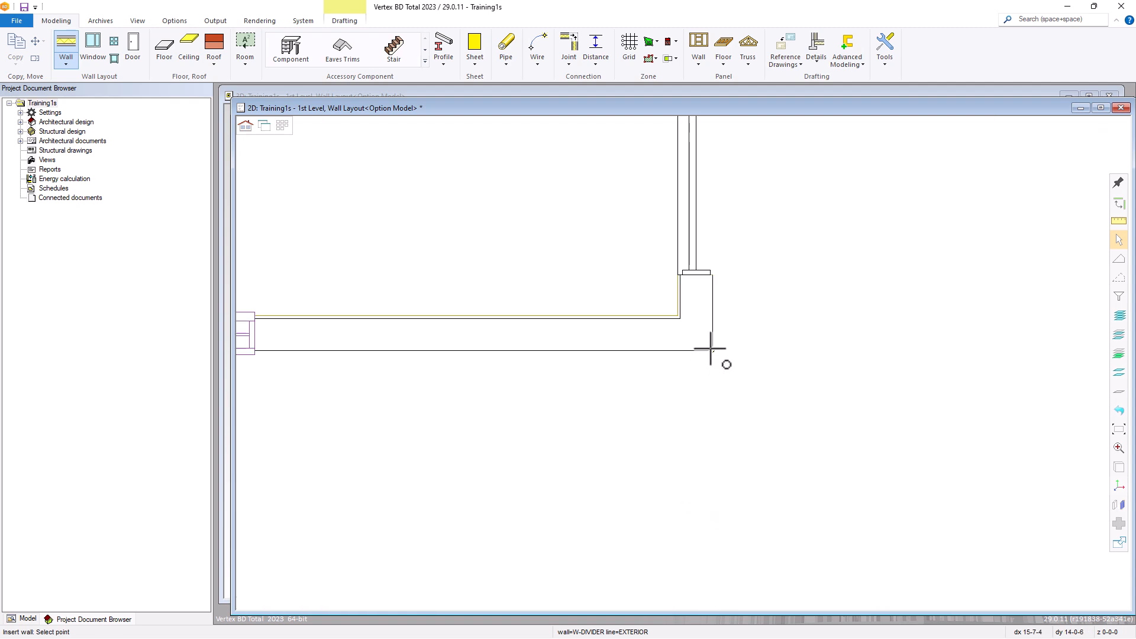
click(710, 349)
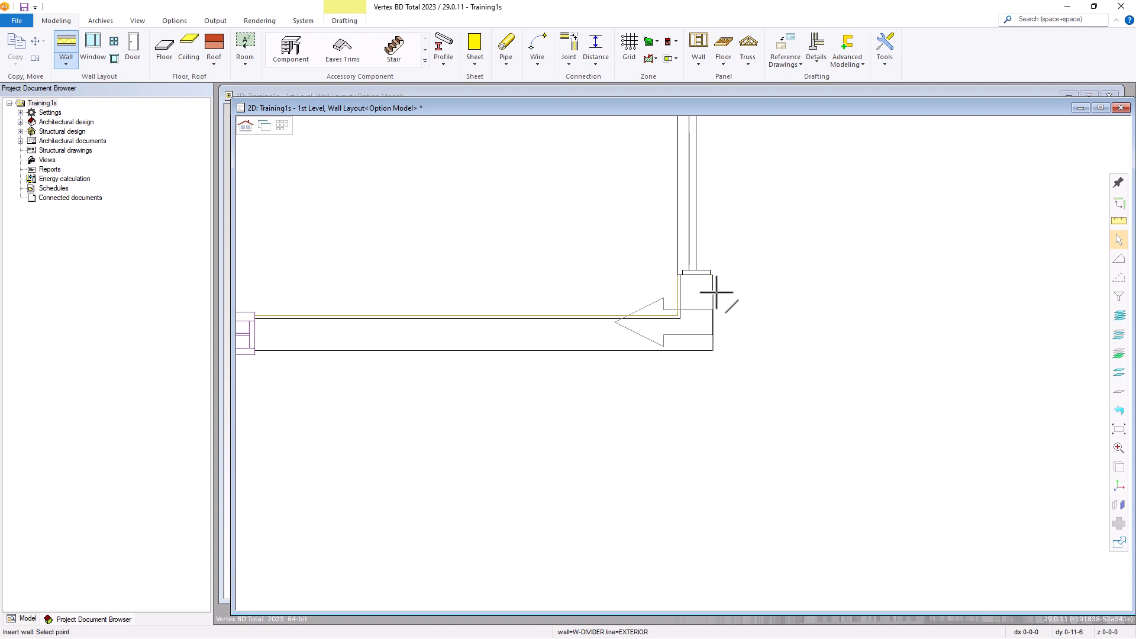
scroll(702, 414, down, 3)
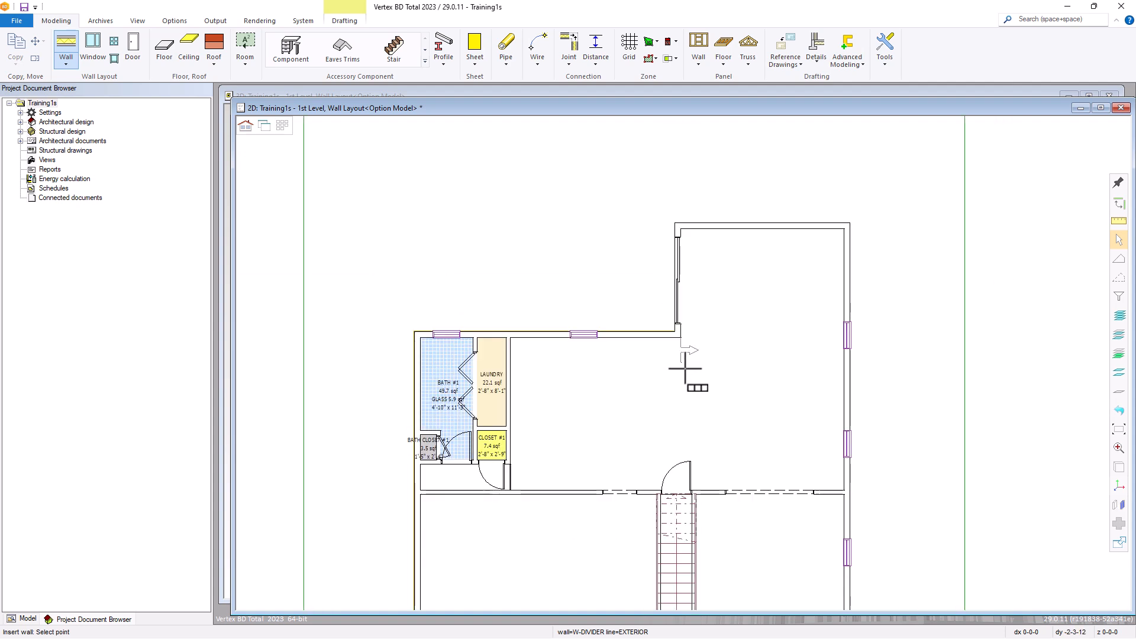
scroll(688, 472, up, 3)
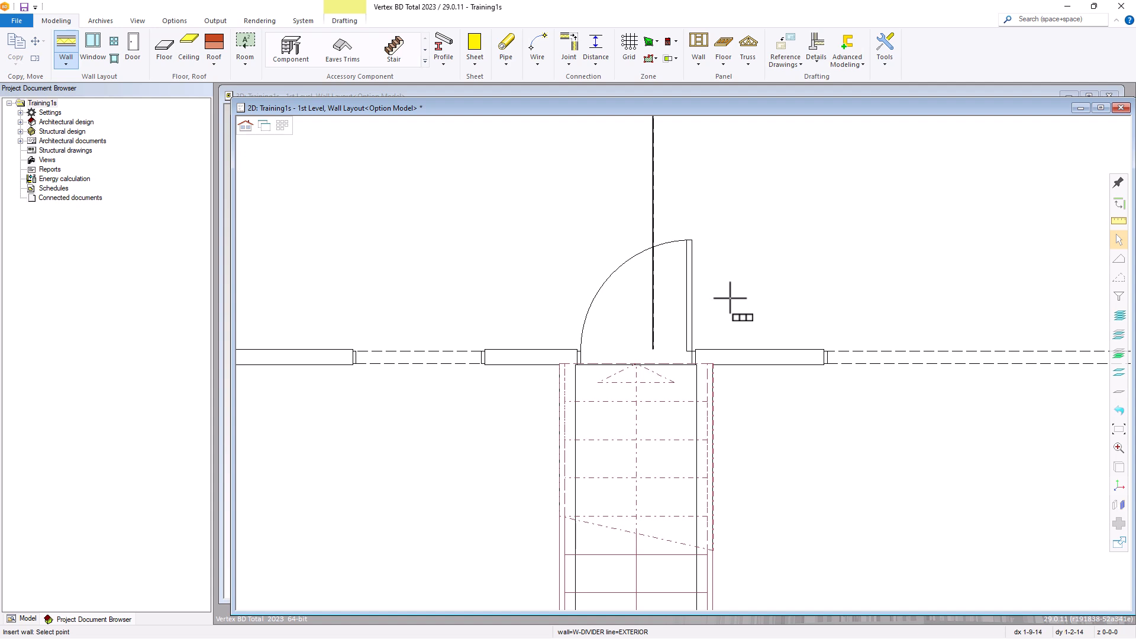
Place a third space divider along the west side of the stairs, from the interior wall down to the front exterior wall, and finish inserting walls
scroll(731, 296, down, 4)
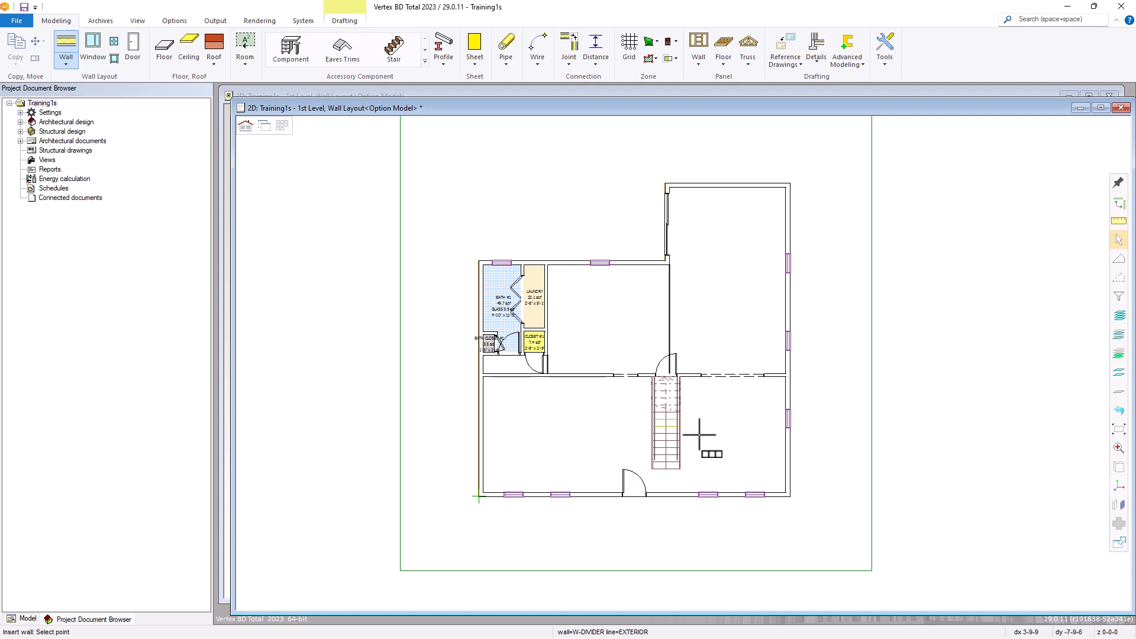
scroll(650, 409, up, 5)
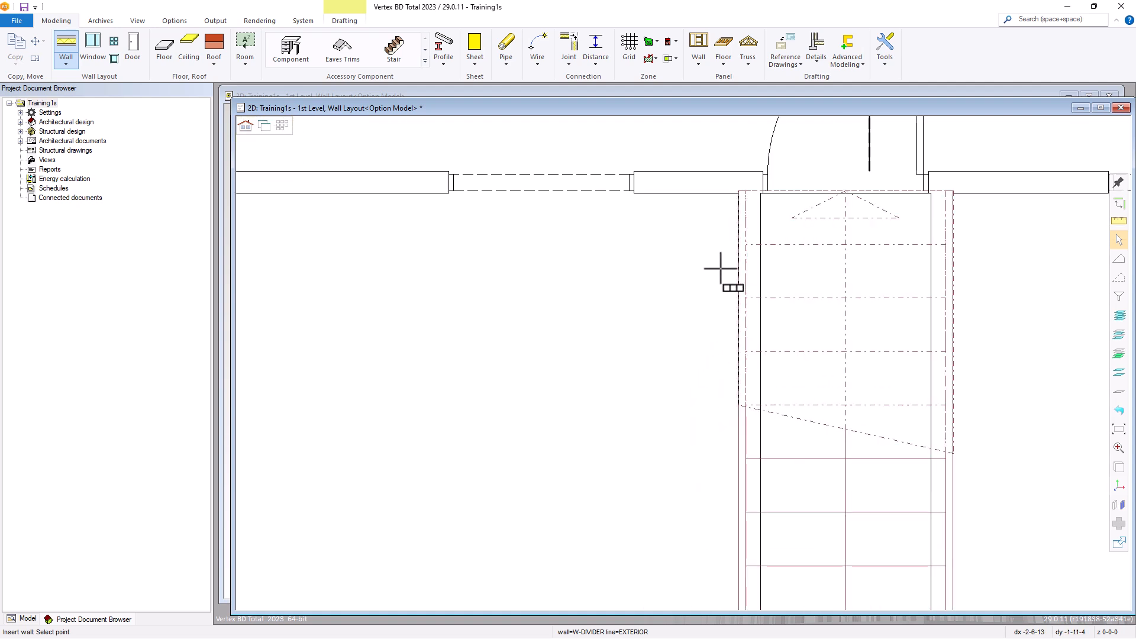
scroll(729, 235, up, 2)
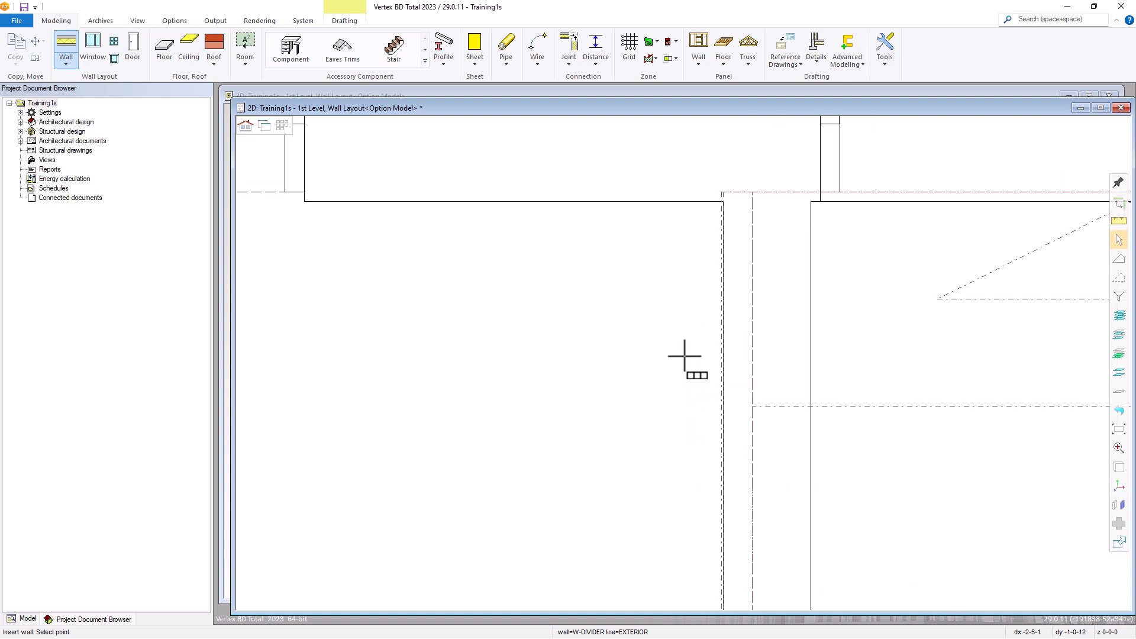
click(720, 201)
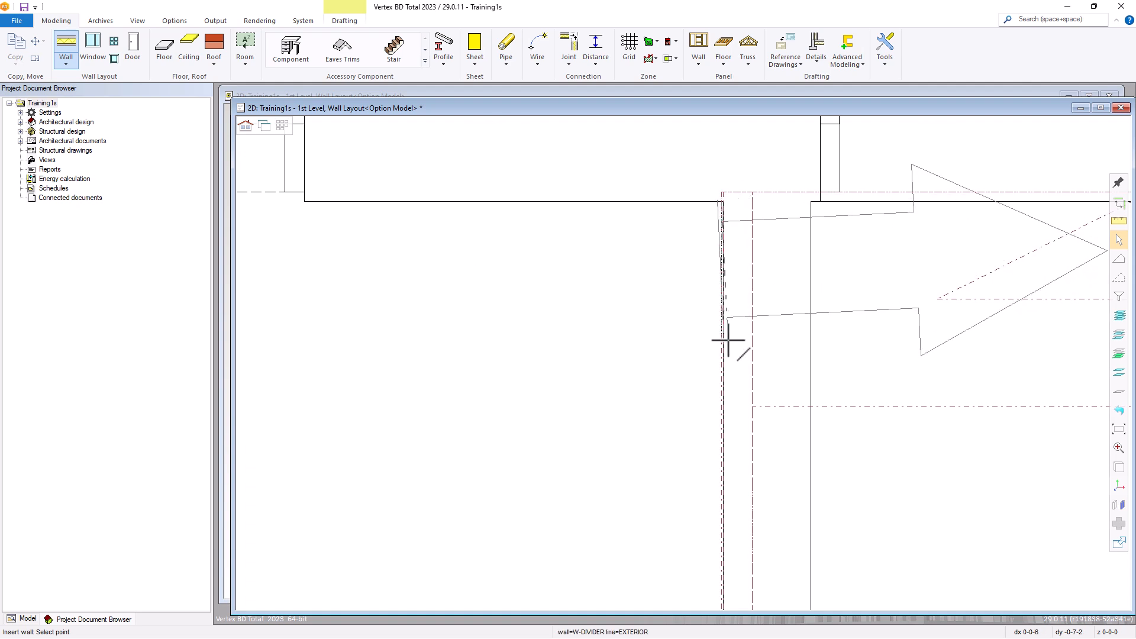
scroll(689, 379, down, 3)
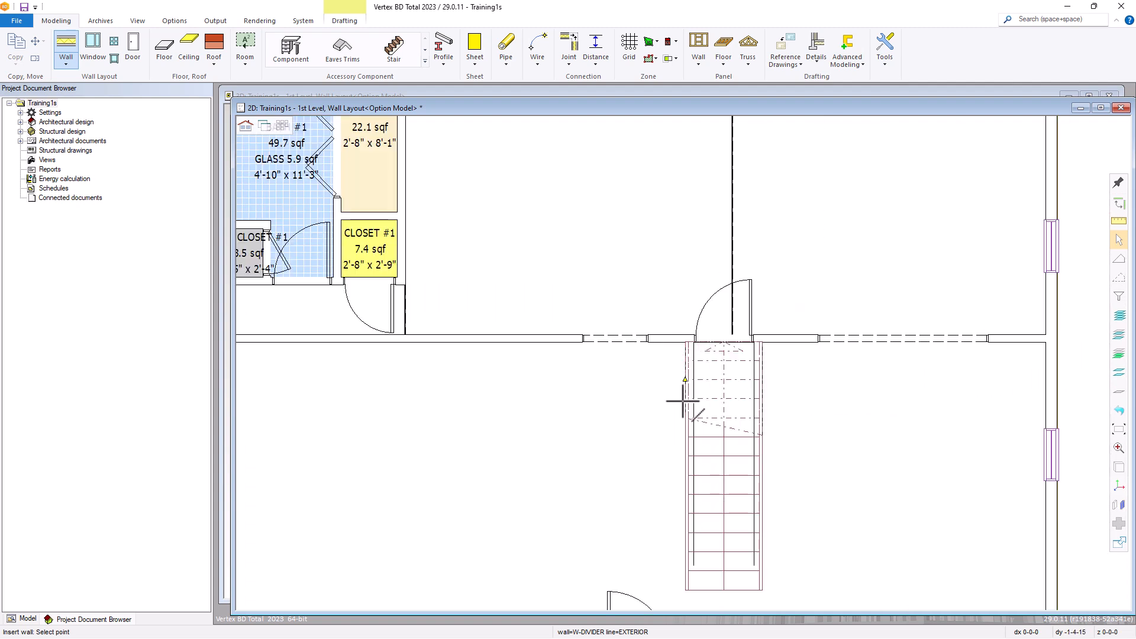
scroll(683, 396, down, 2)
scroll(694, 472, up, 3)
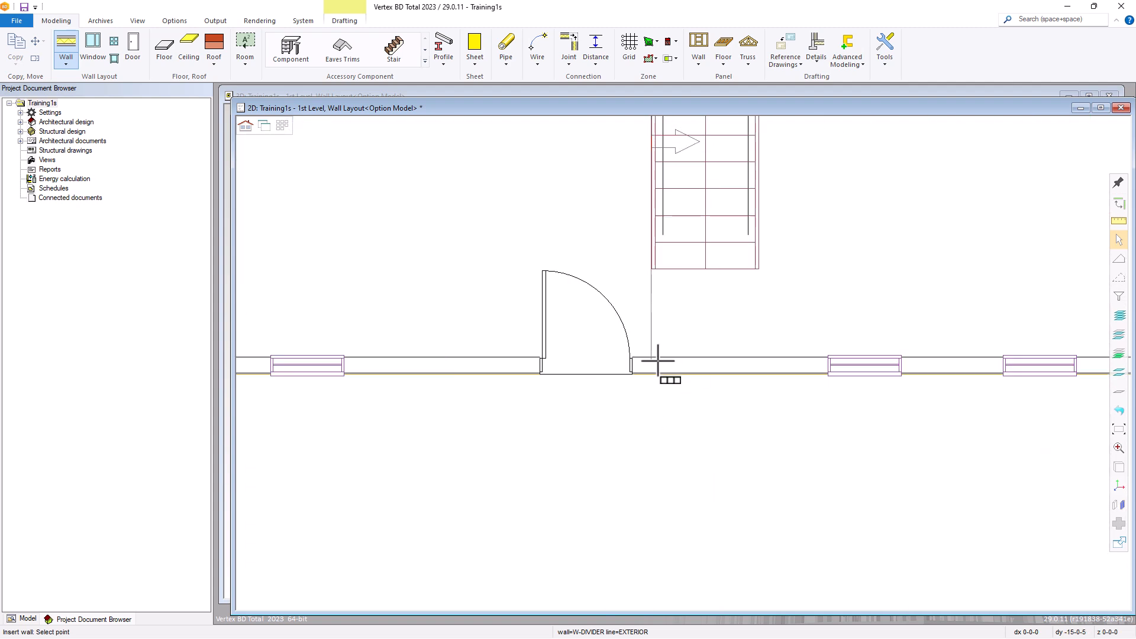
click(634, 357)
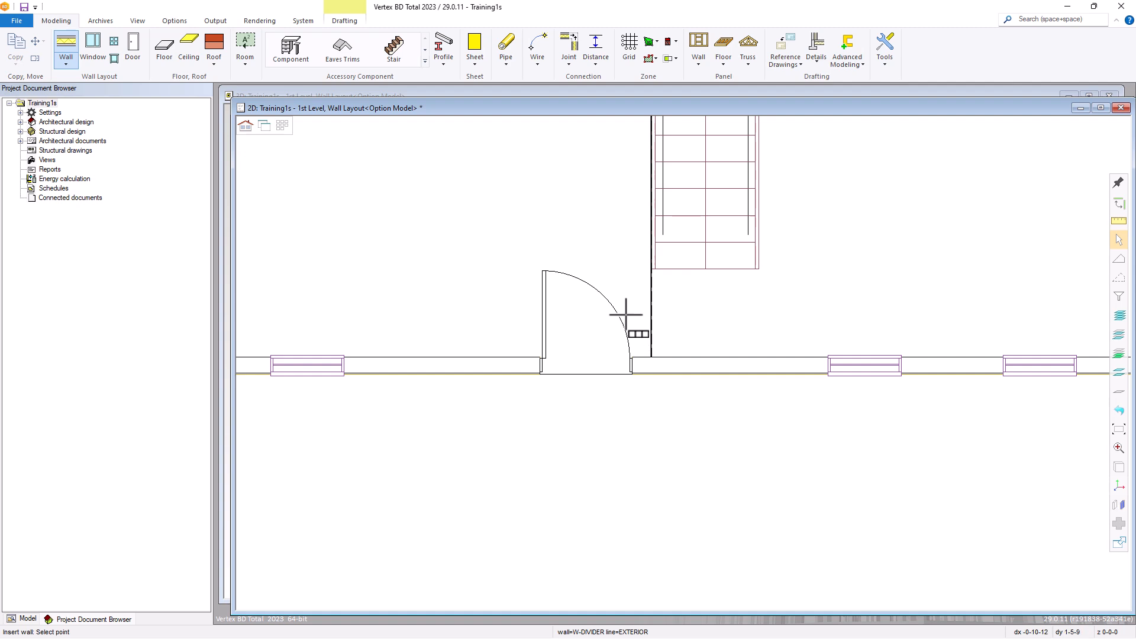
key(Escape)
key(Escape)
Create a T connection between the upper end of the space divider beside CLOSET #1 and the closet's lower wall
scroll(685, 363, down, 2)
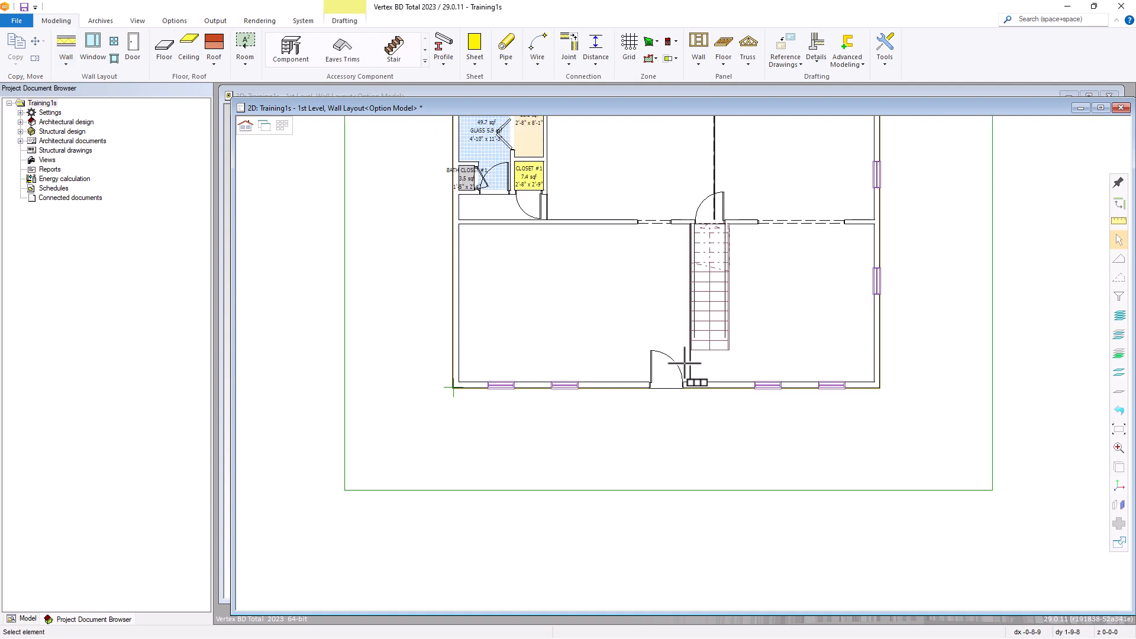
scroll(669, 443, up, 2)
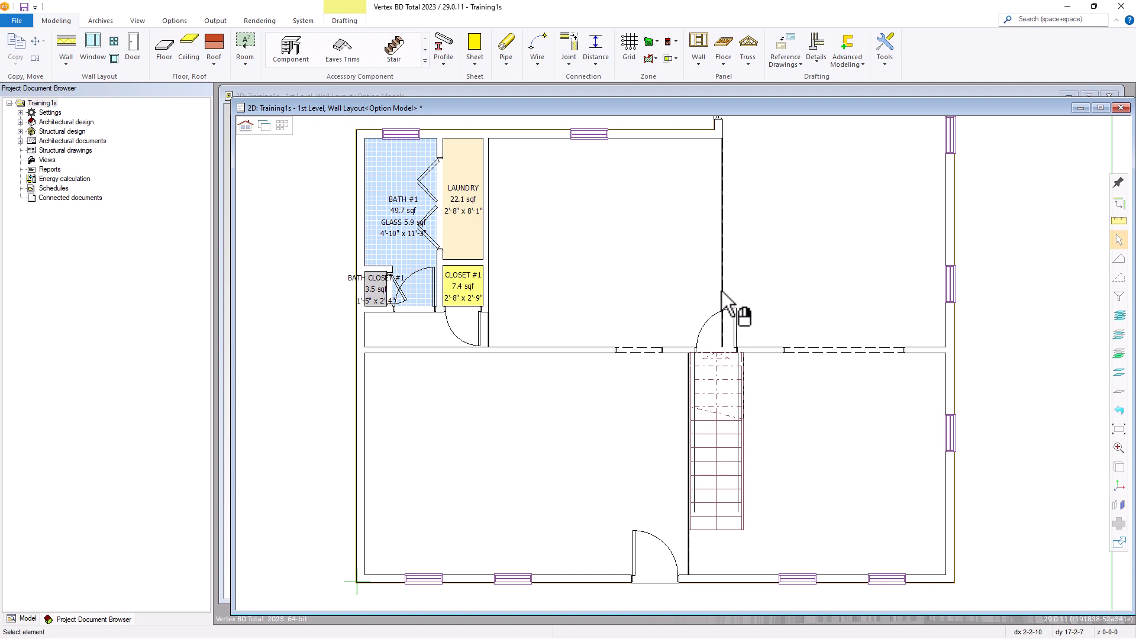
click(485, 330)
scroll(684, 359, up, 5)
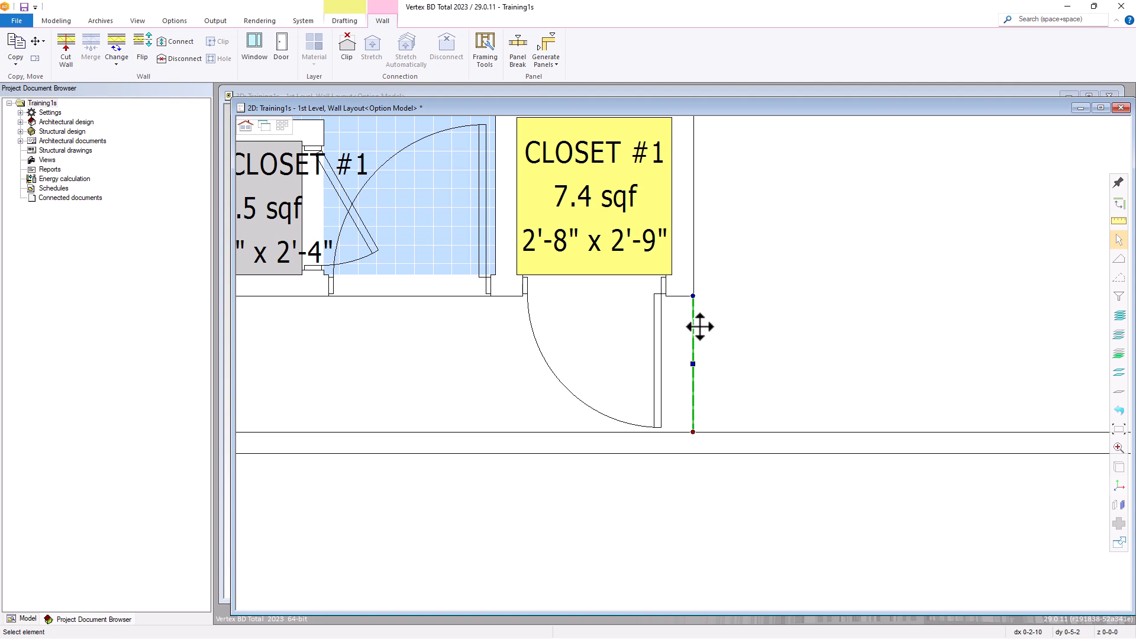
mouse_move(693, 297)
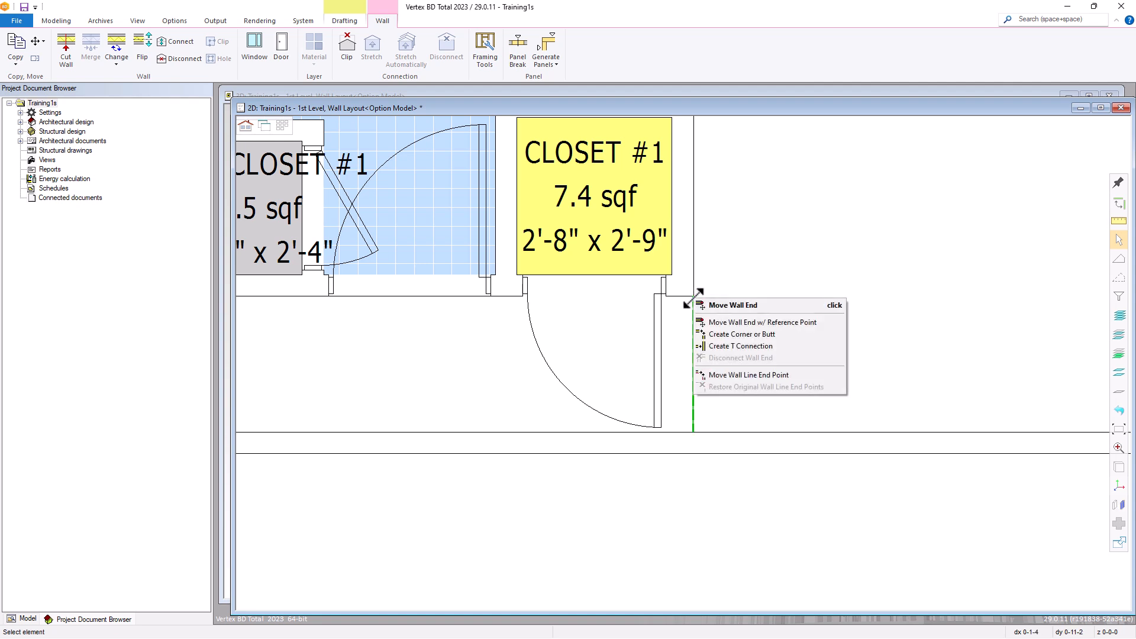
click(725, 347)
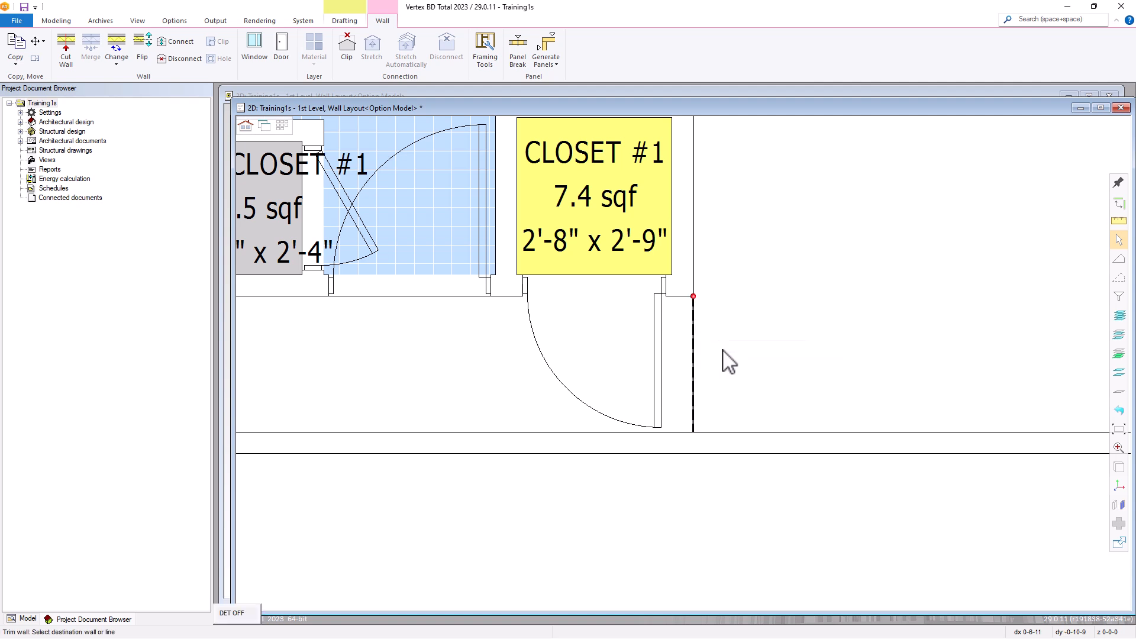
click(670, 300)
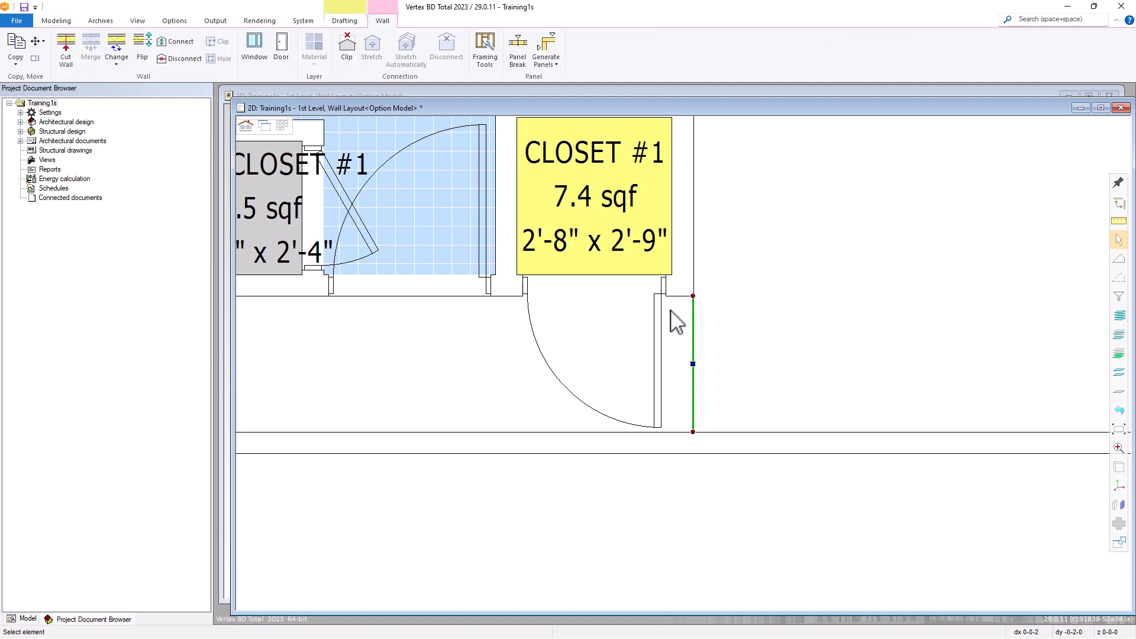
Create a T connection between the lower end of the same closet-side divider and the long interior wall
click(693, 433)
click(718, 481)
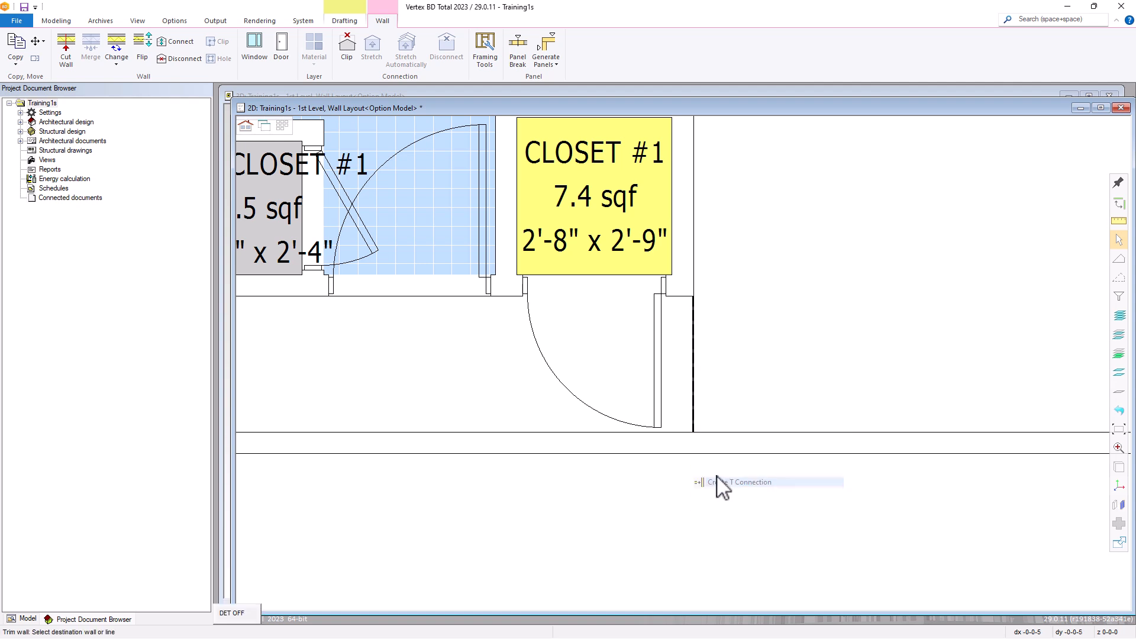
click(714, 440)
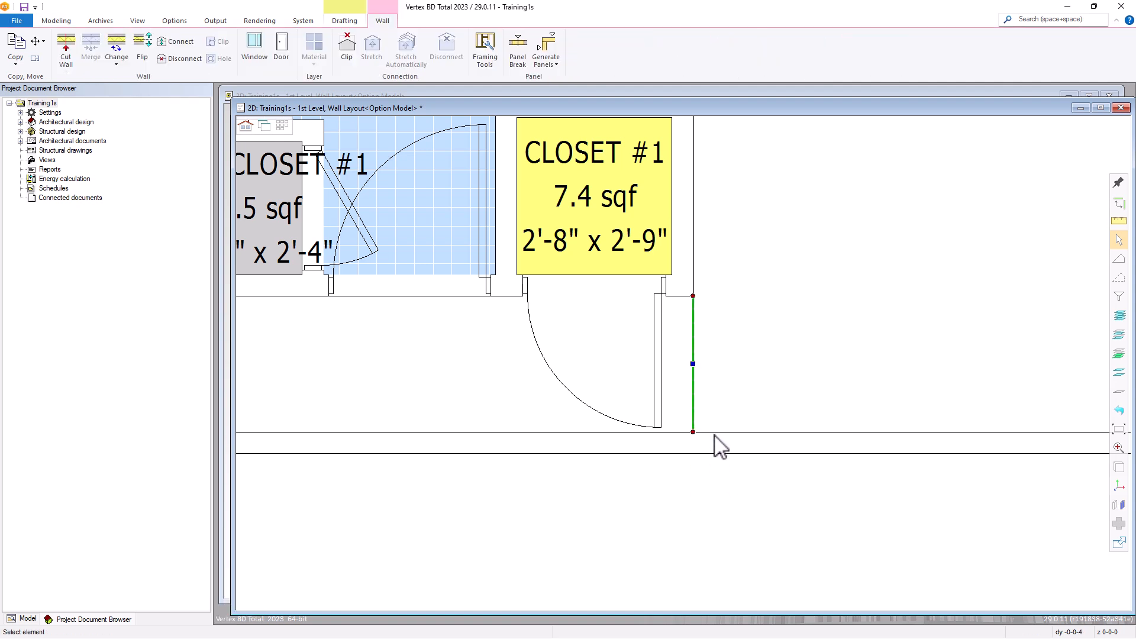
Create a T connection between the upper end of the divider below the sliding door and the adjoining horizontal exterior wall
scroll(730, 427, down, 3)
scroll(684, 373, down, 3)
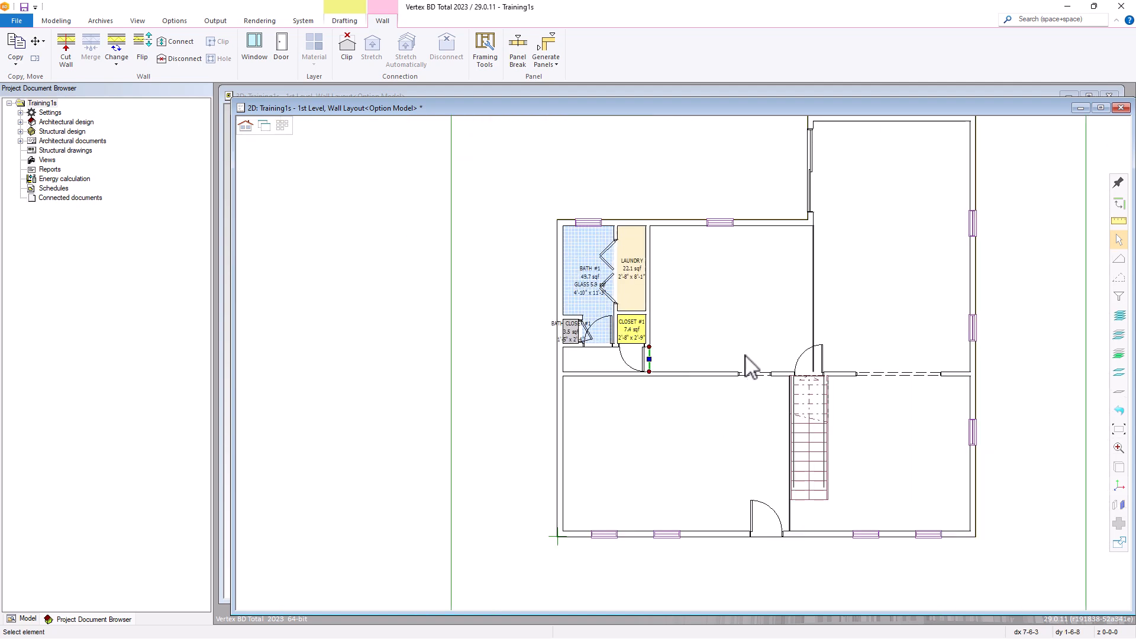
scroll(812, 278, up, 5)
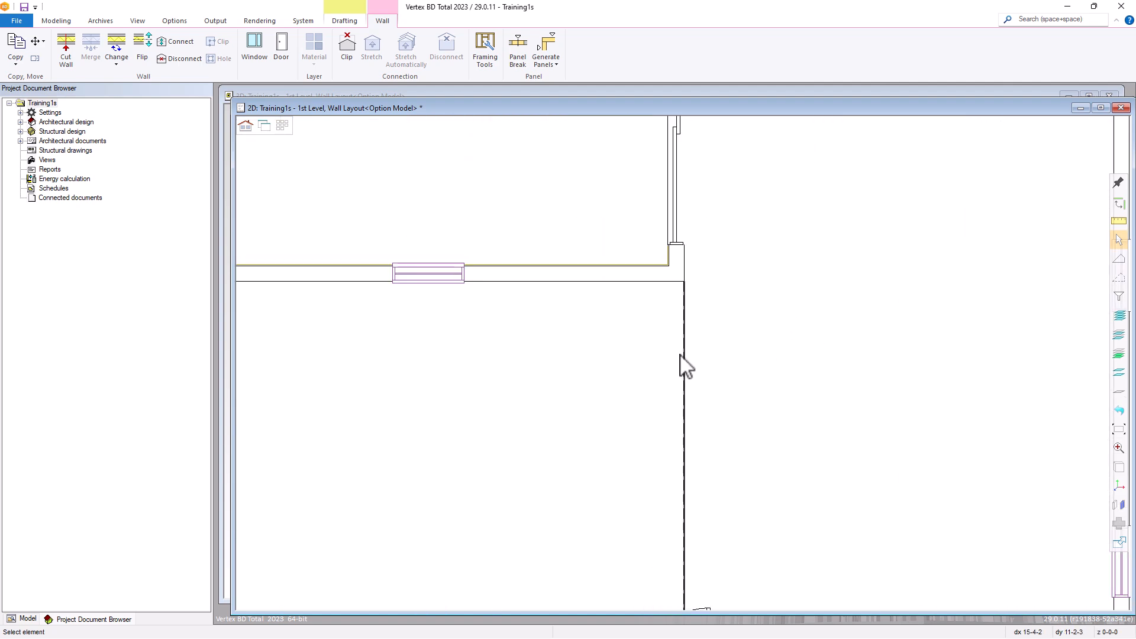
click(689, 272)
right_click(687, 259)
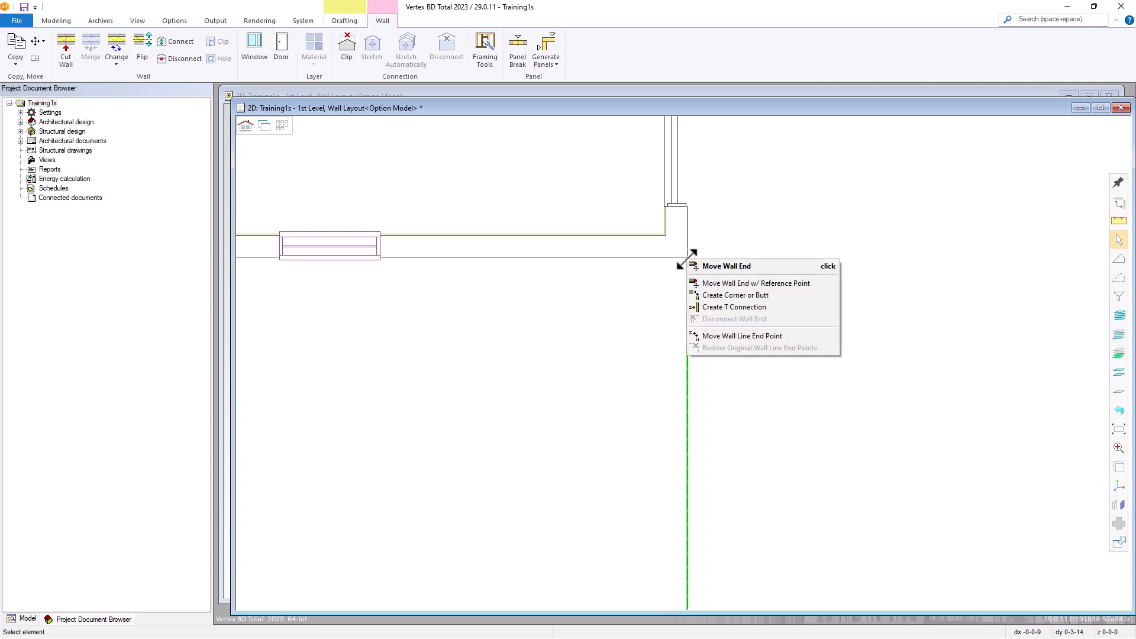
click(714, 308)
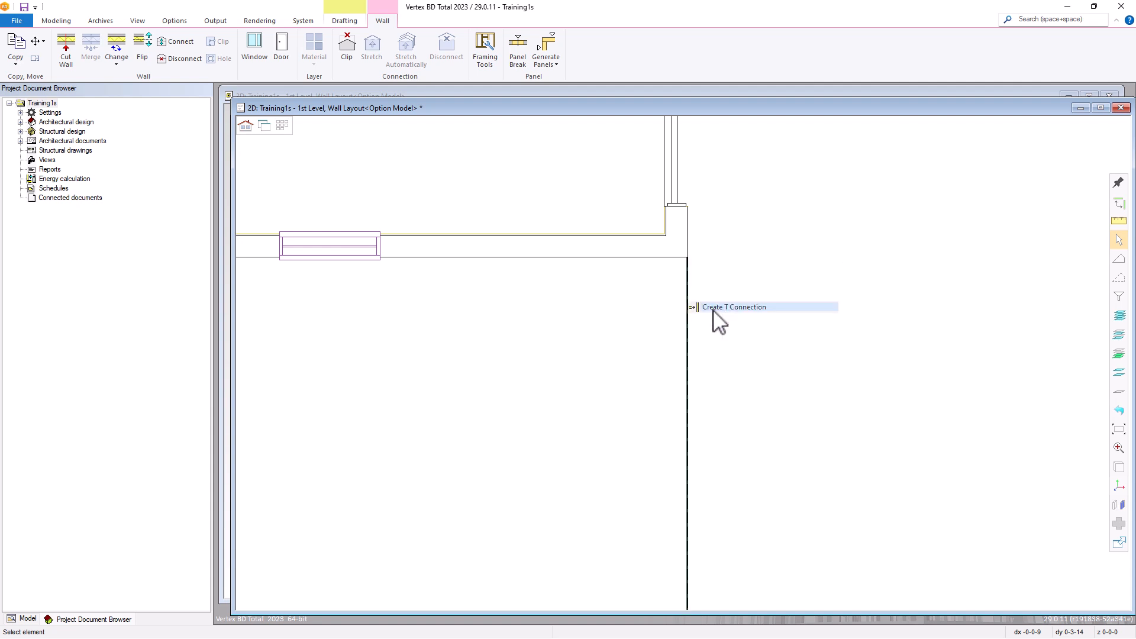
click(641, 262)
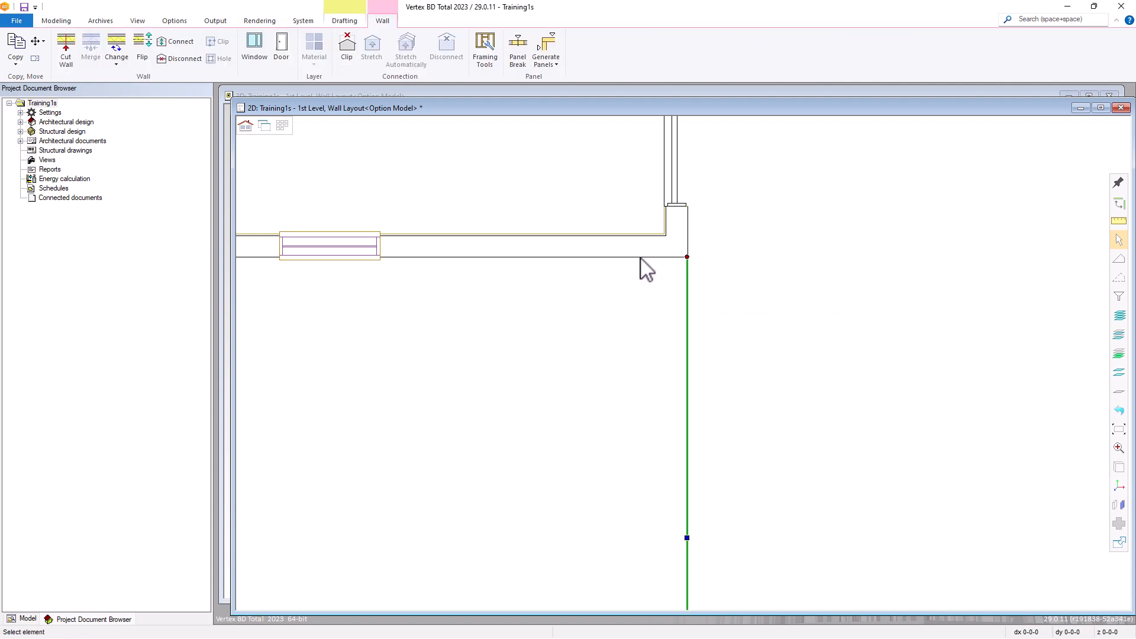
Create a T connection between the lower end of that divider and the interior wall at the stair door
scroll(686, 382, down, 5)
scroll(692, 468, up, 5)
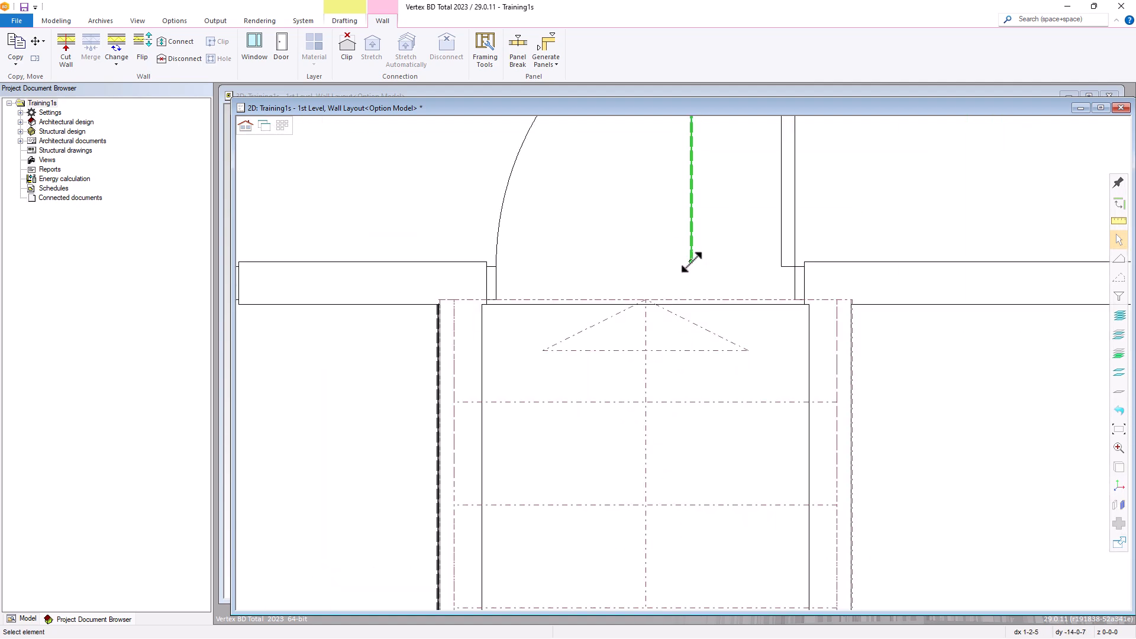
click(691, 262)
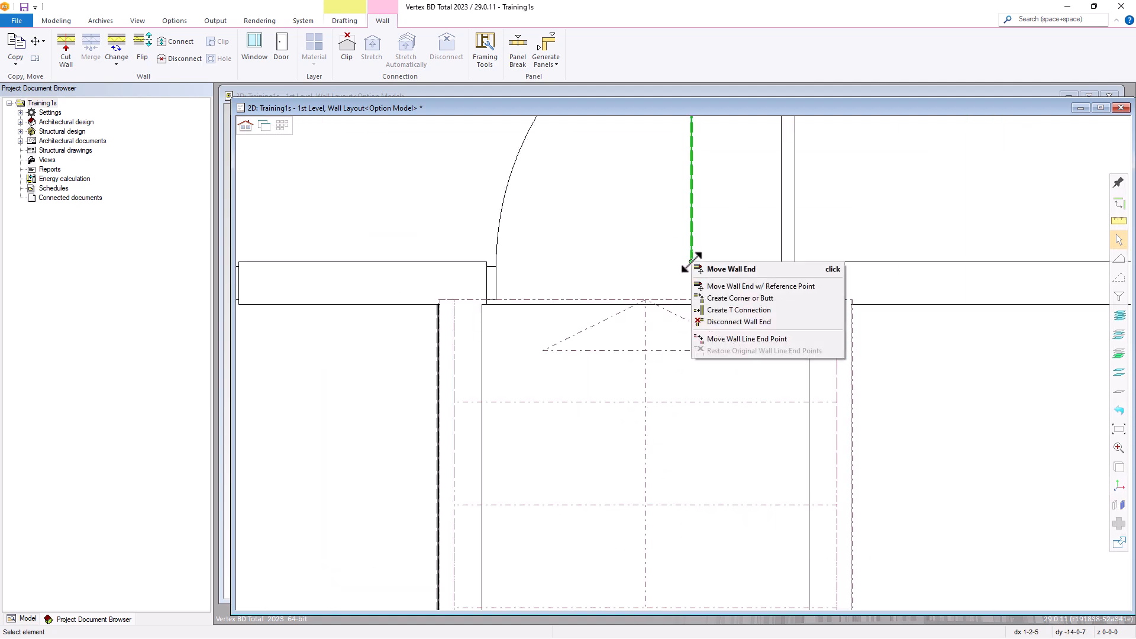
click(718, 313)
click(833, 263)
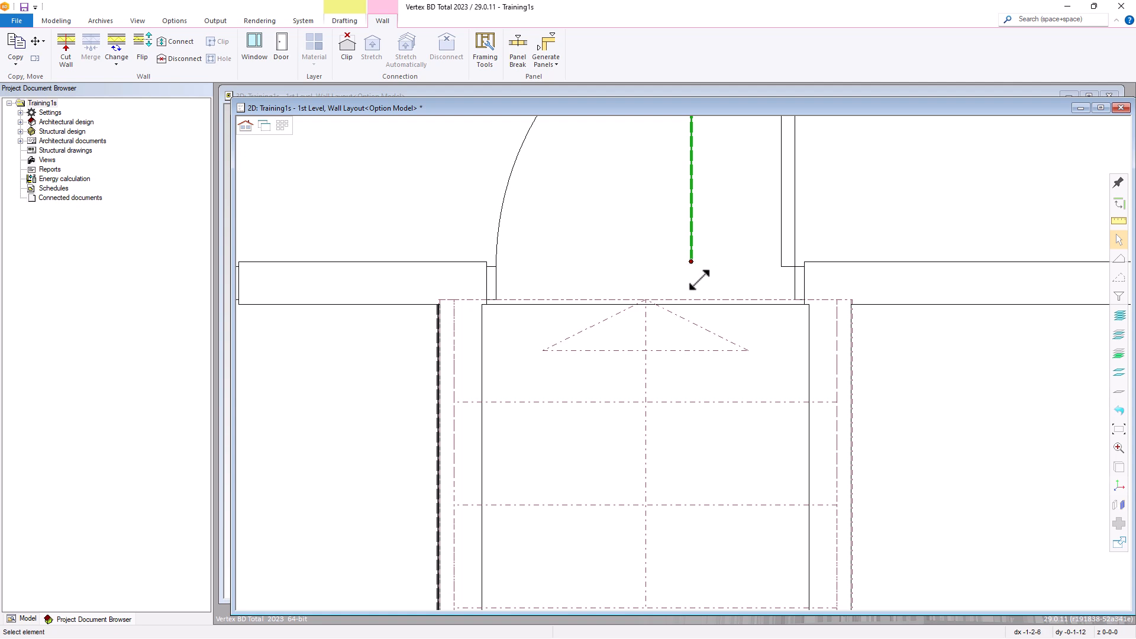
Create a T connection between the lower end of the divider along the stairs and the front exterior wall
scroll(699, 281, down, 5)
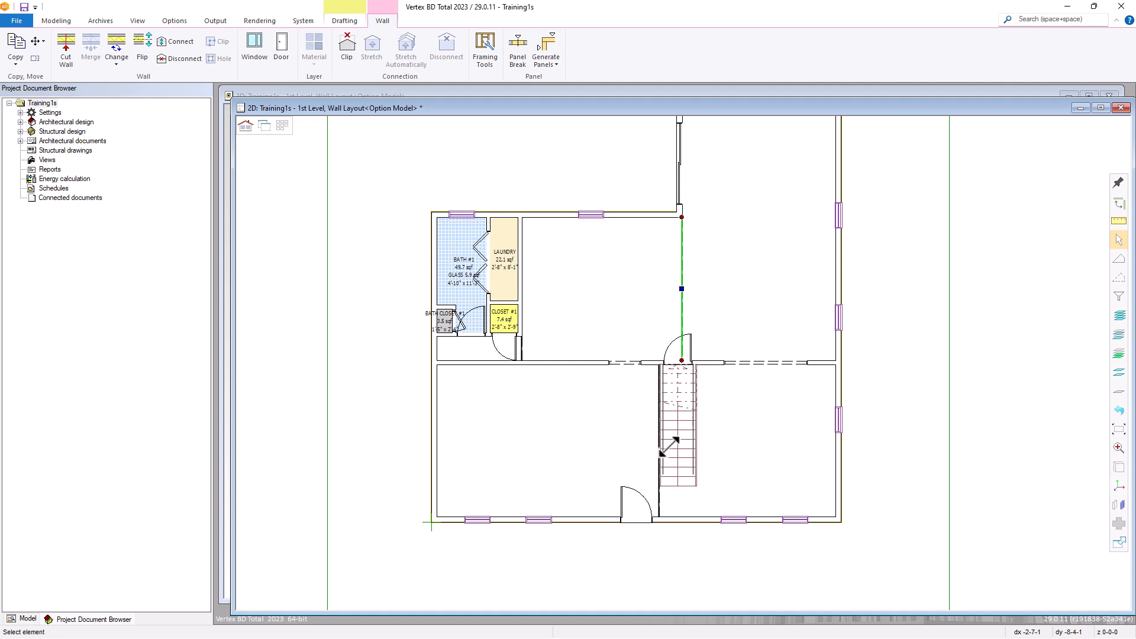
scroll(669, 447, up, 4)
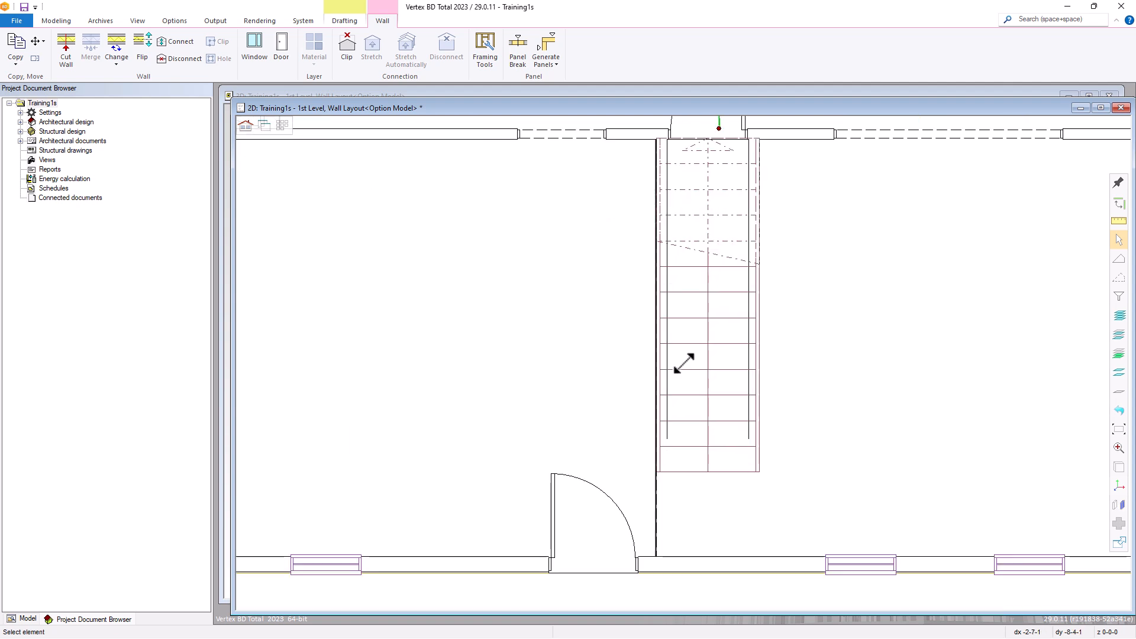
click(656, 486)
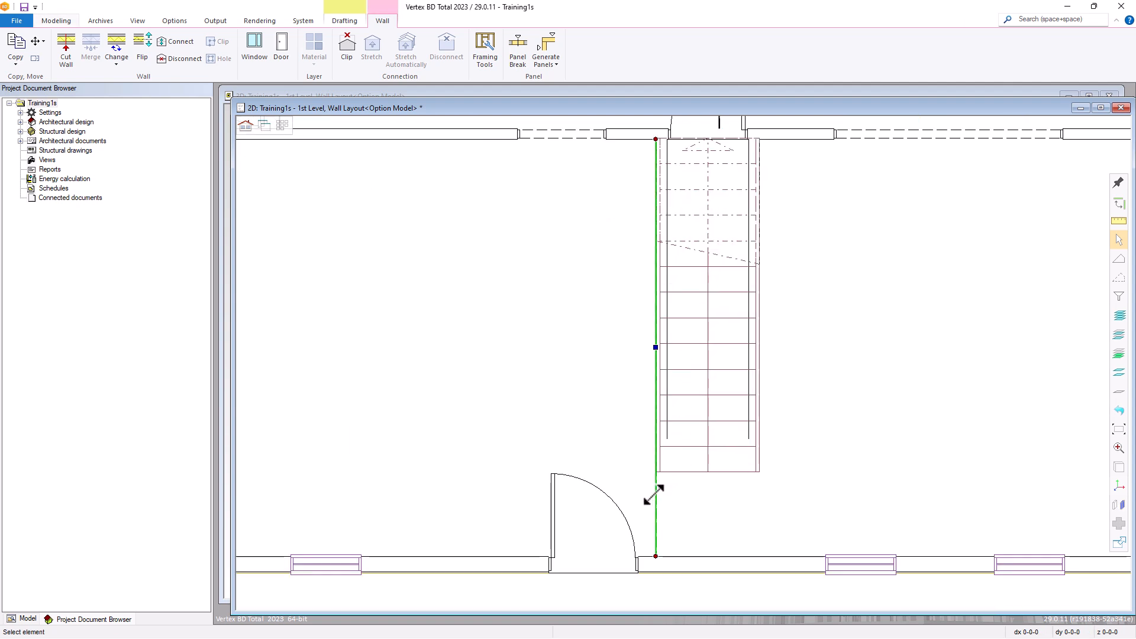
right_click(657, 555)
click(688, 518)
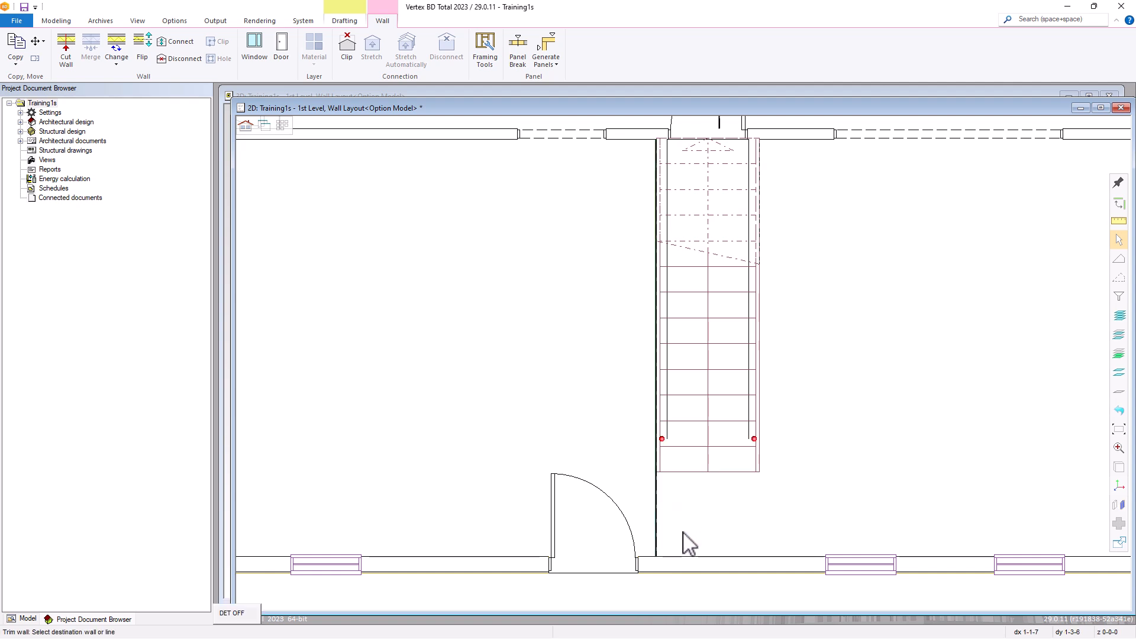
click(683, 564)
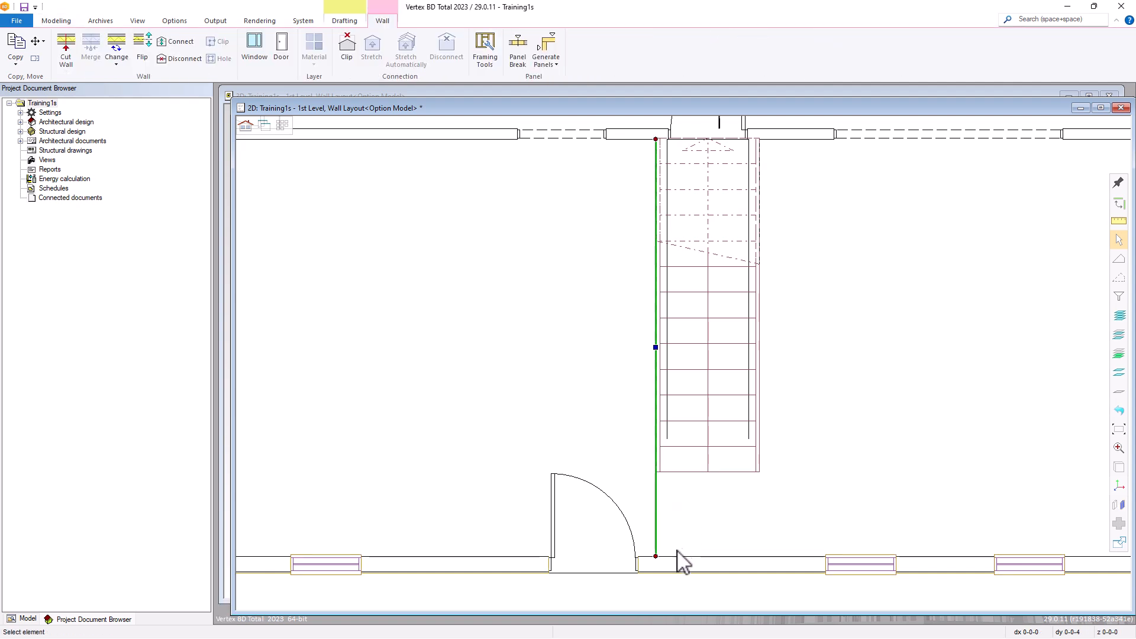
Create a T connection between the upper end of the stair-side divider and the long interior wall
scroll(672, 350, down, 3)
scroll(665, 241, up, 8)
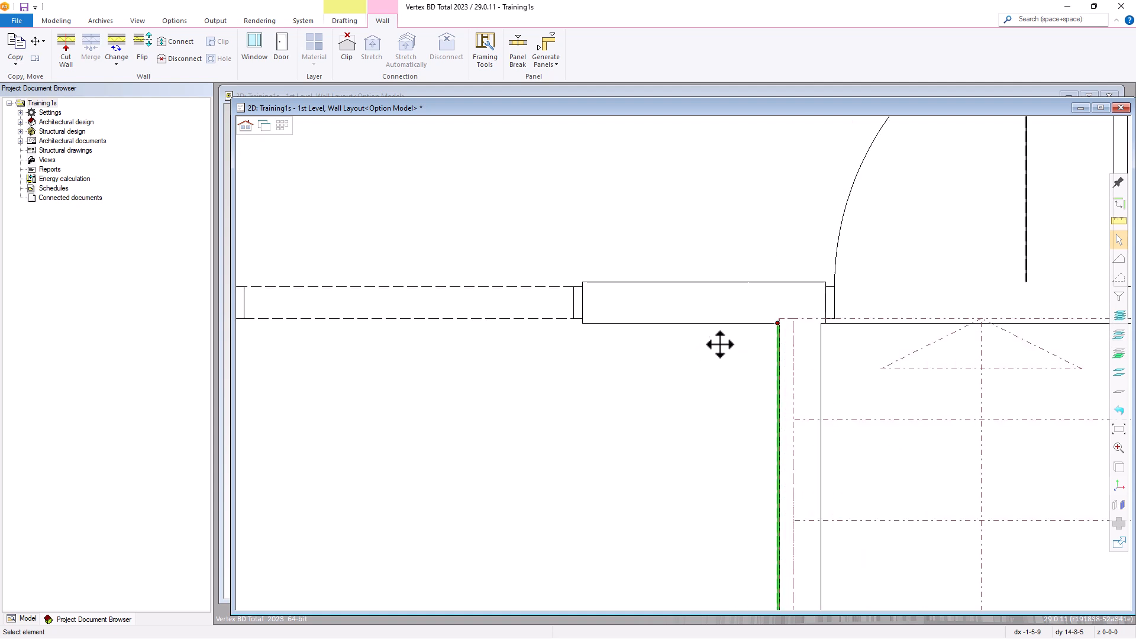
right_click(778, 322)
click(809, 372)
click(732, 324)
Define the narrow space below the bath and CLOSET #1 as a room named HALL #1
scroll(693, 414, down, 5)
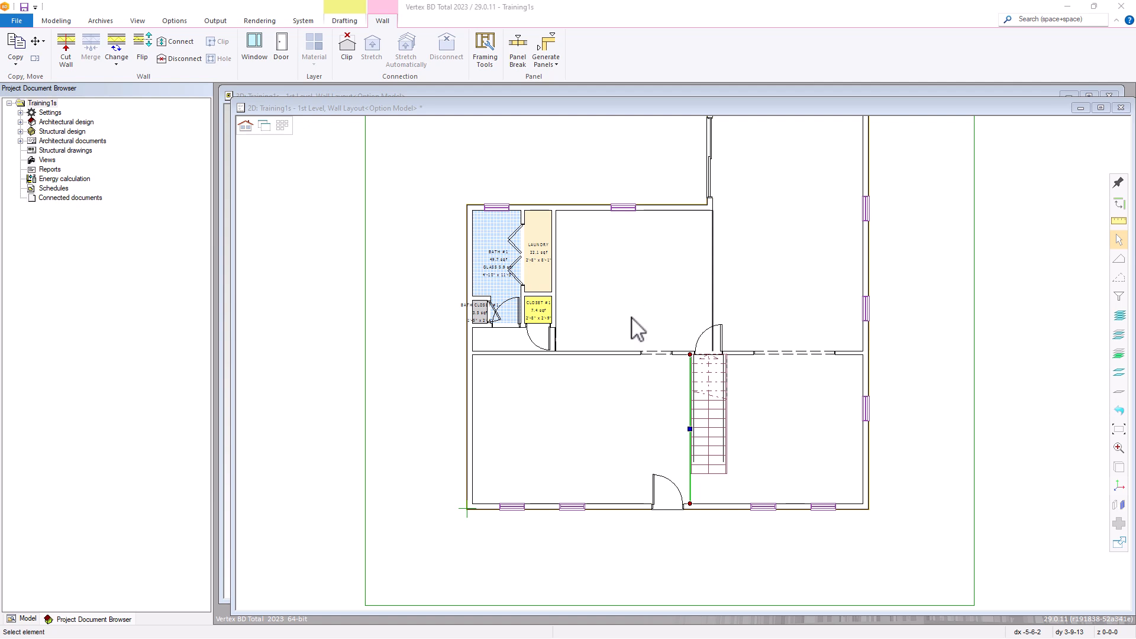
click(56, 21)
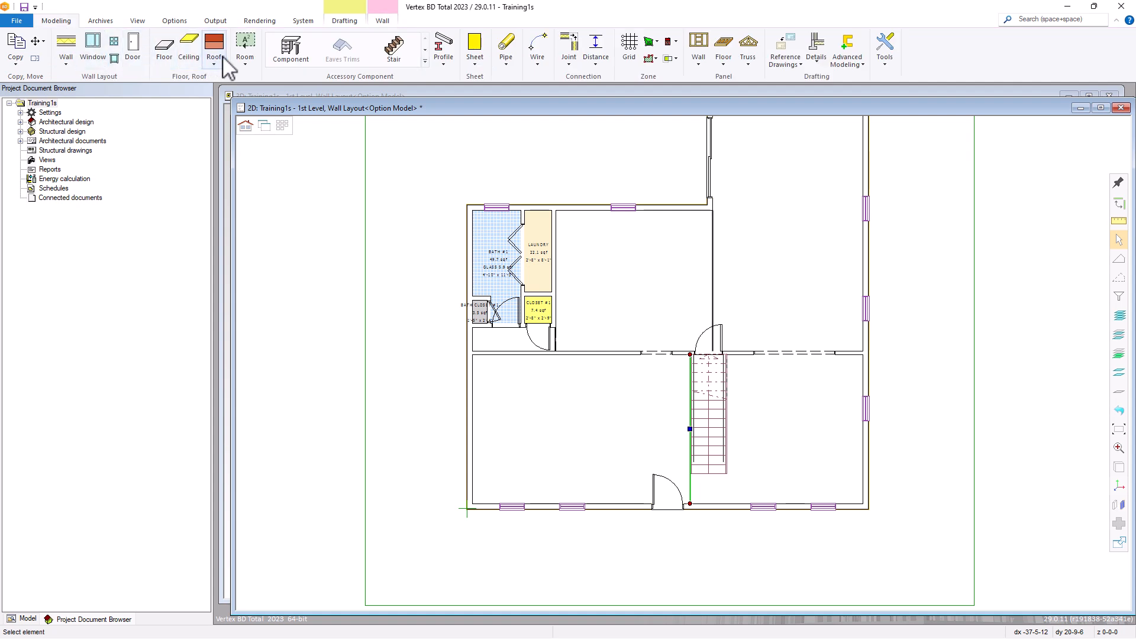
click(245, 48)
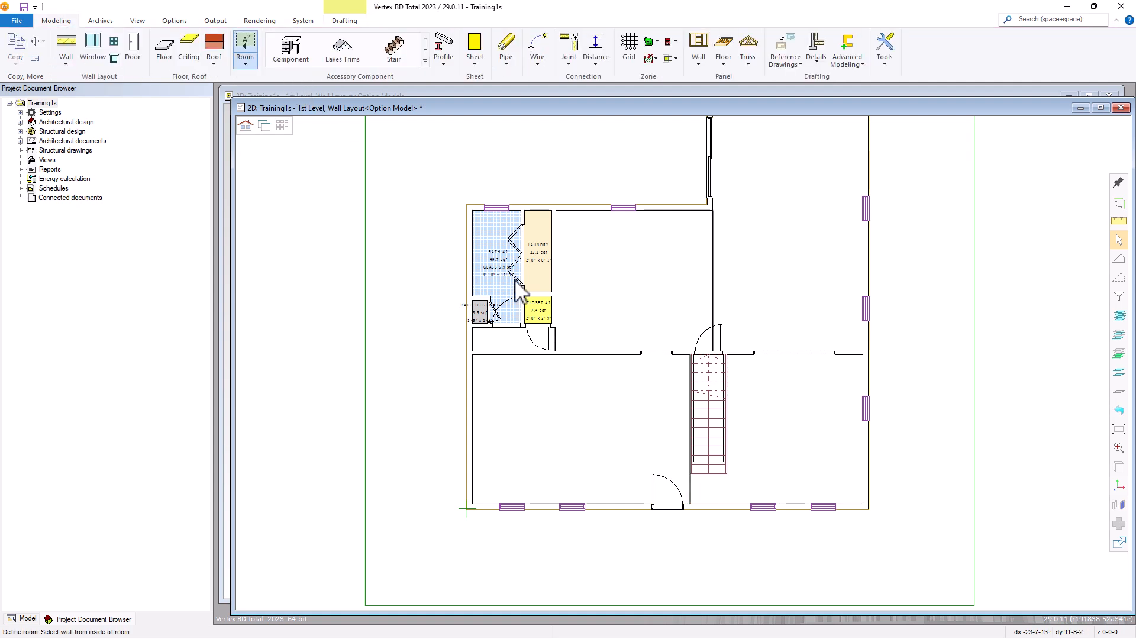
scroll(532, 355, up, 5)
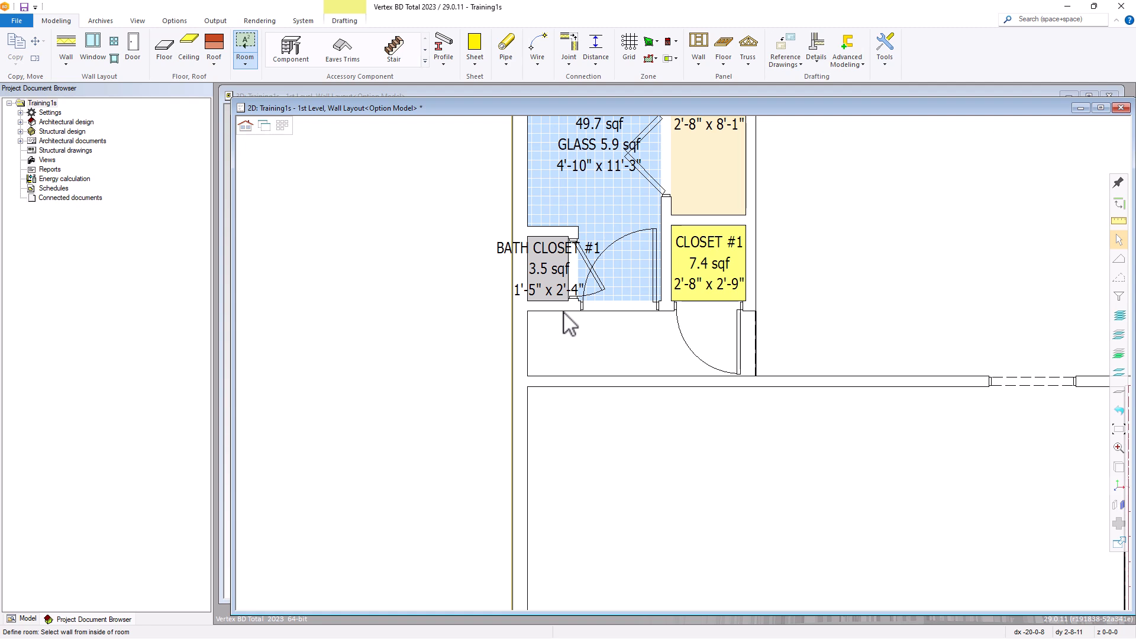
click(569, 322)
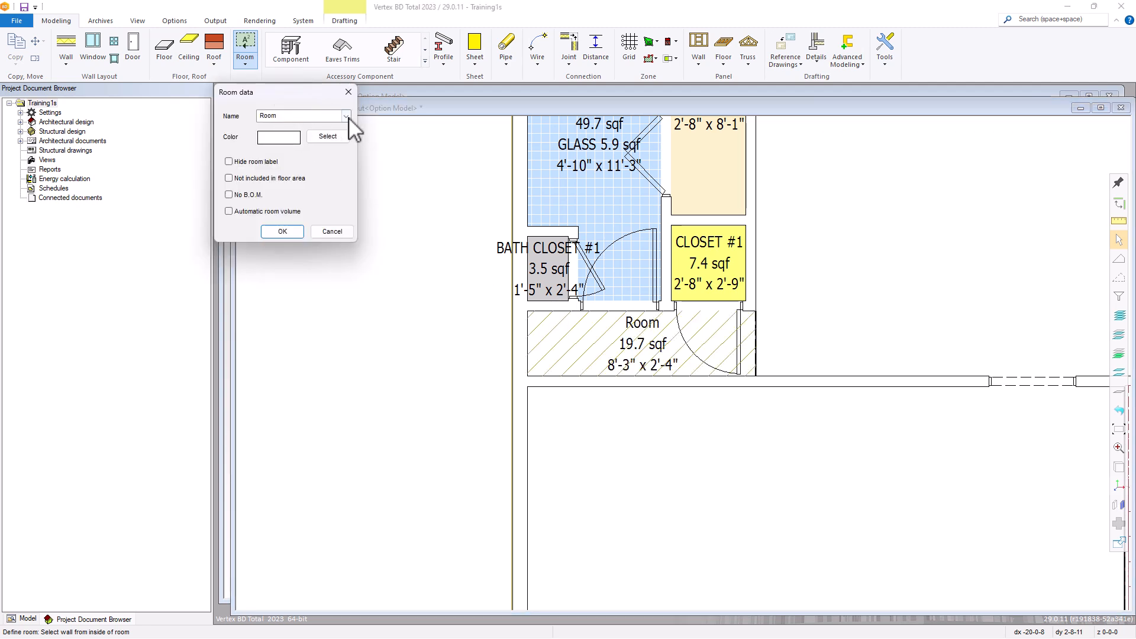
click(346, 116)
drag(347, 187, 344, 260)
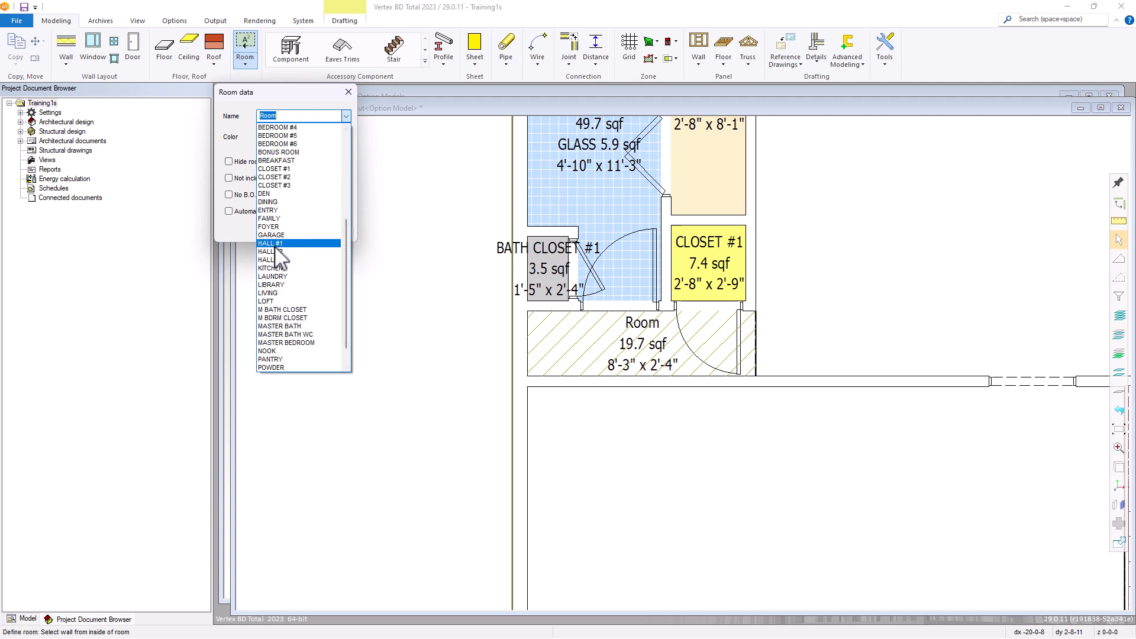
click(275, 244)
click(282, 232)
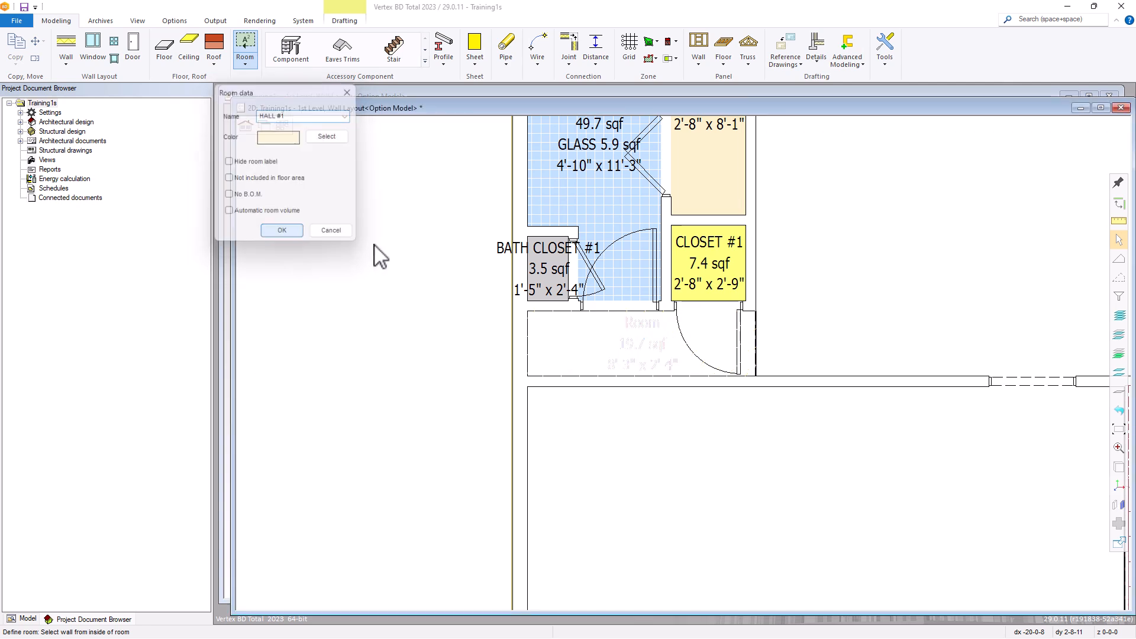
Define the area between the laundry and the divider below the sliding door as a room named KITCHEN
scroll(680, 385, down, 2)
scroll(683, 386, down, 2)
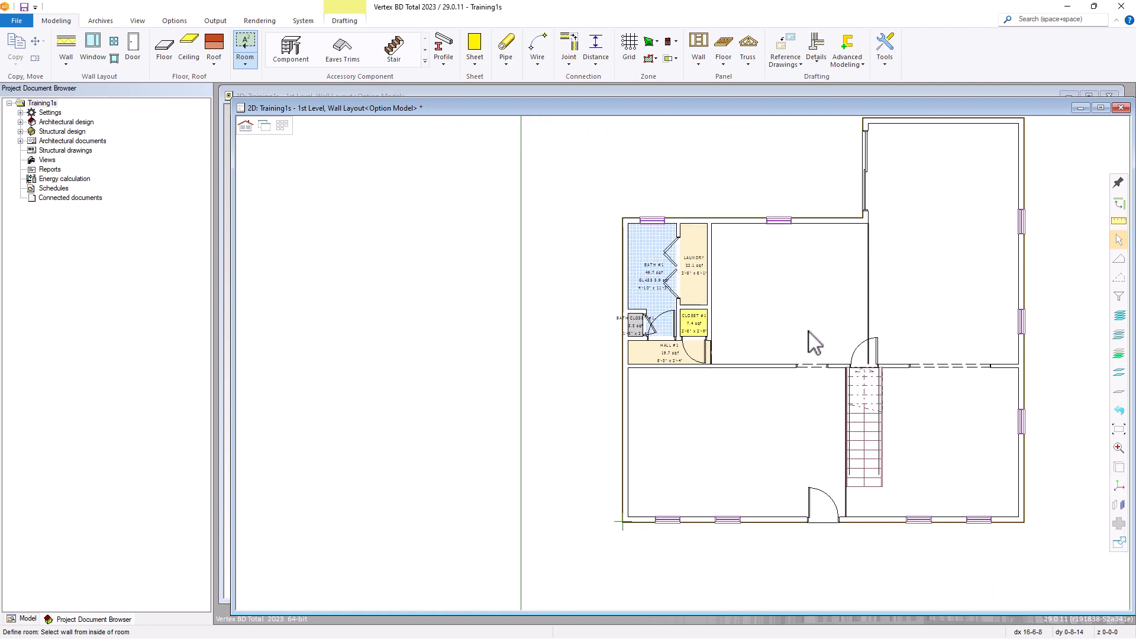
scroll(698, 367, up, 1)
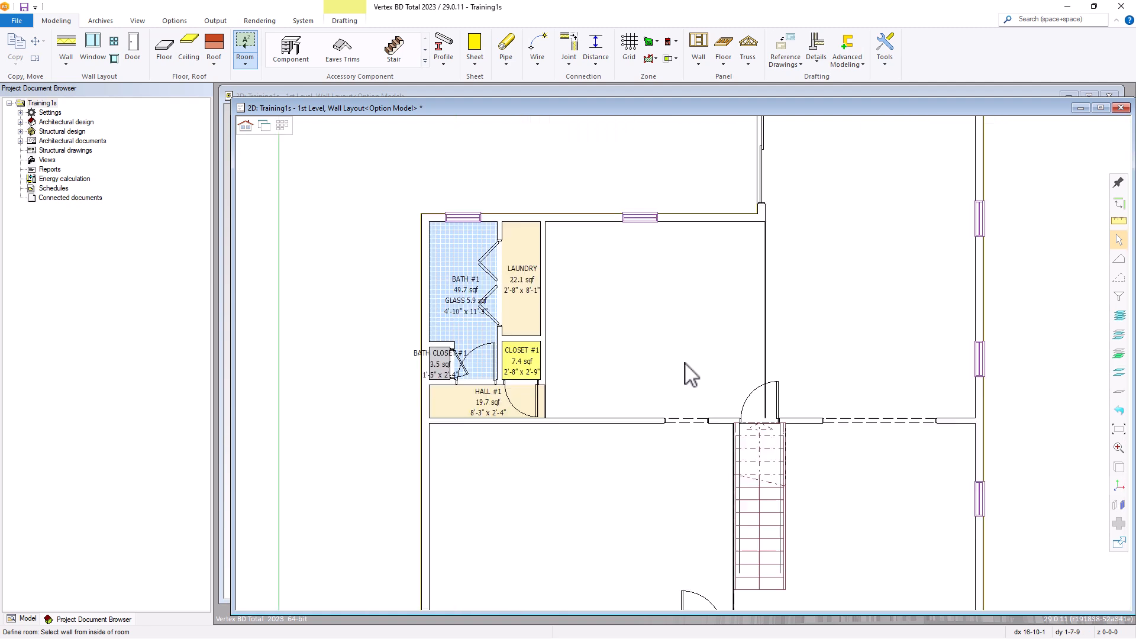
click(687, 236)
click(344, 116)
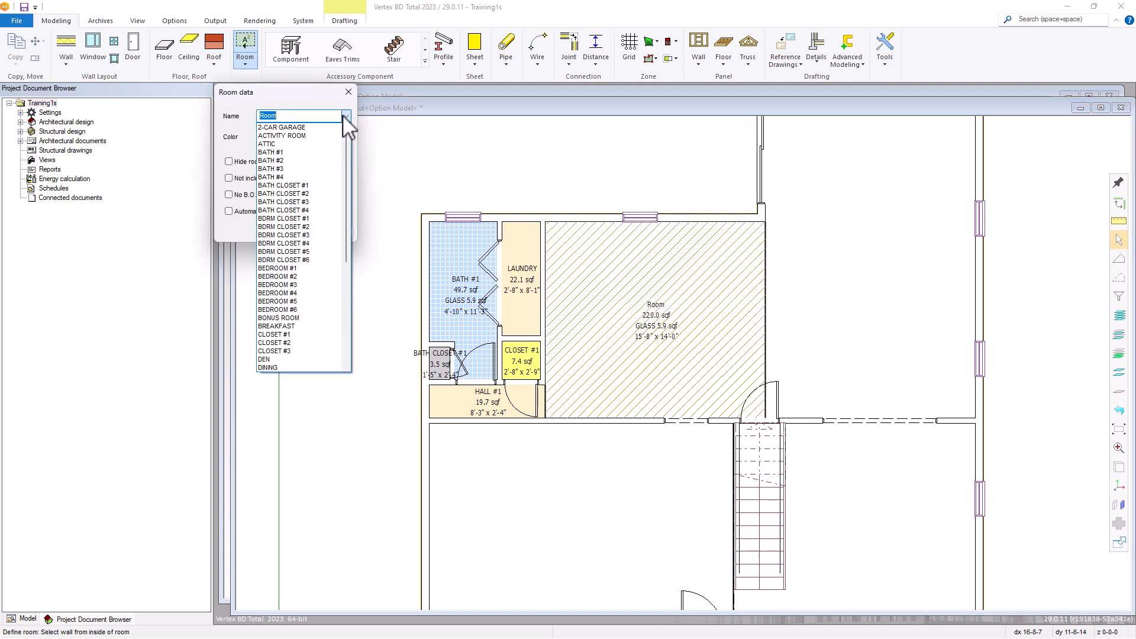
drag(347, 170, 346, 275)
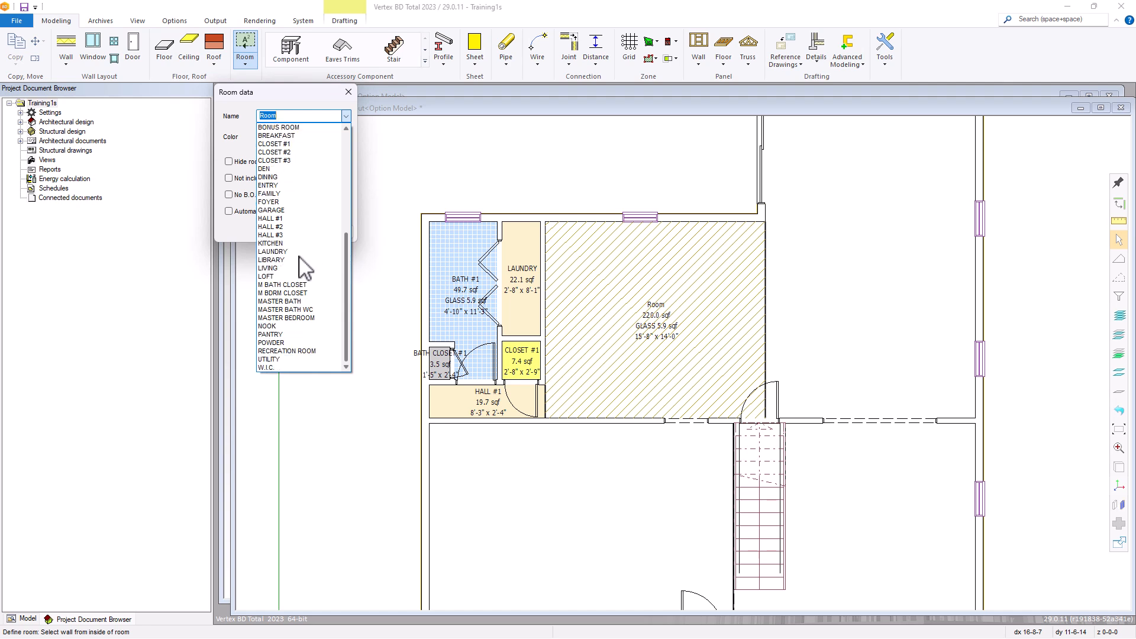
click(293, 243)
click(282, 231)
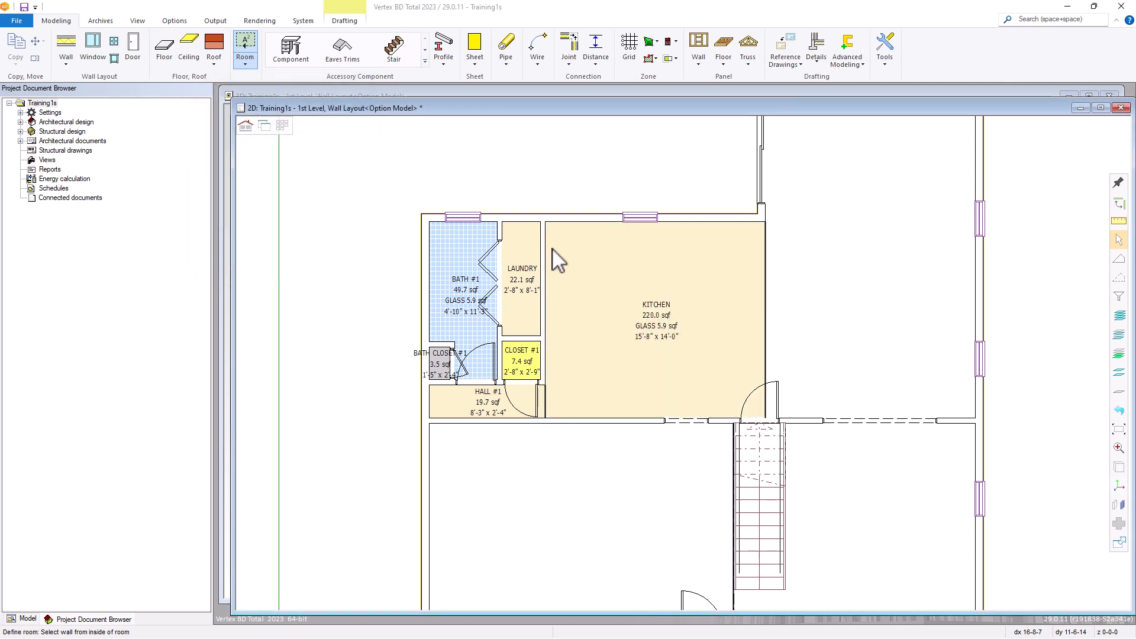
Define the large area beside the kitchen, across the divider below the sliding door, as a room named FAMILY
click(976, 176)
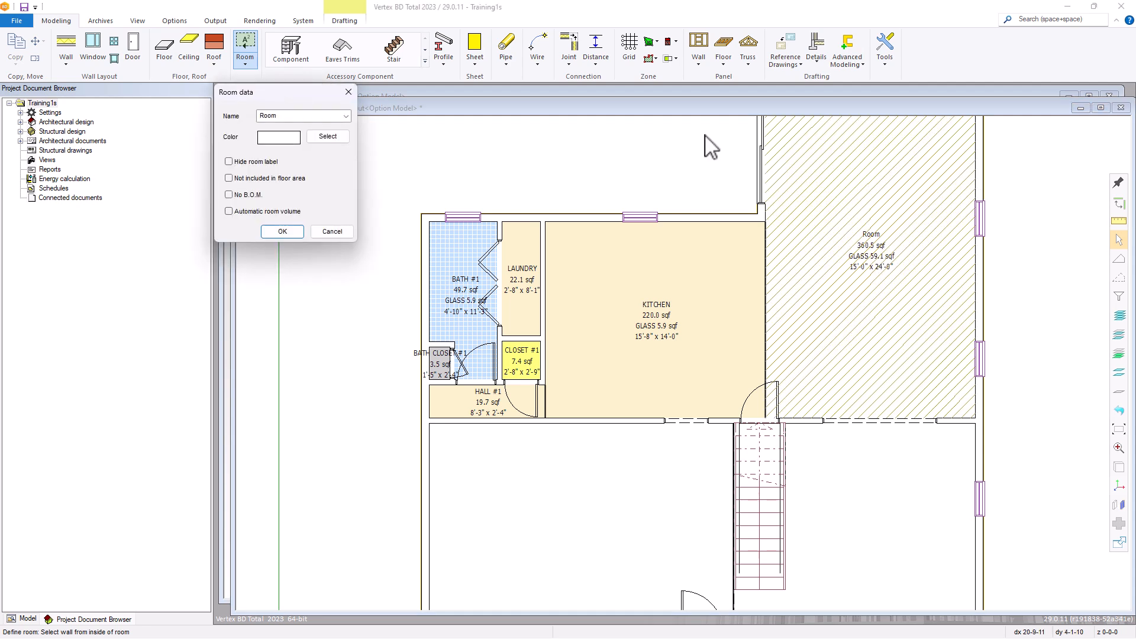
click(344, 114)
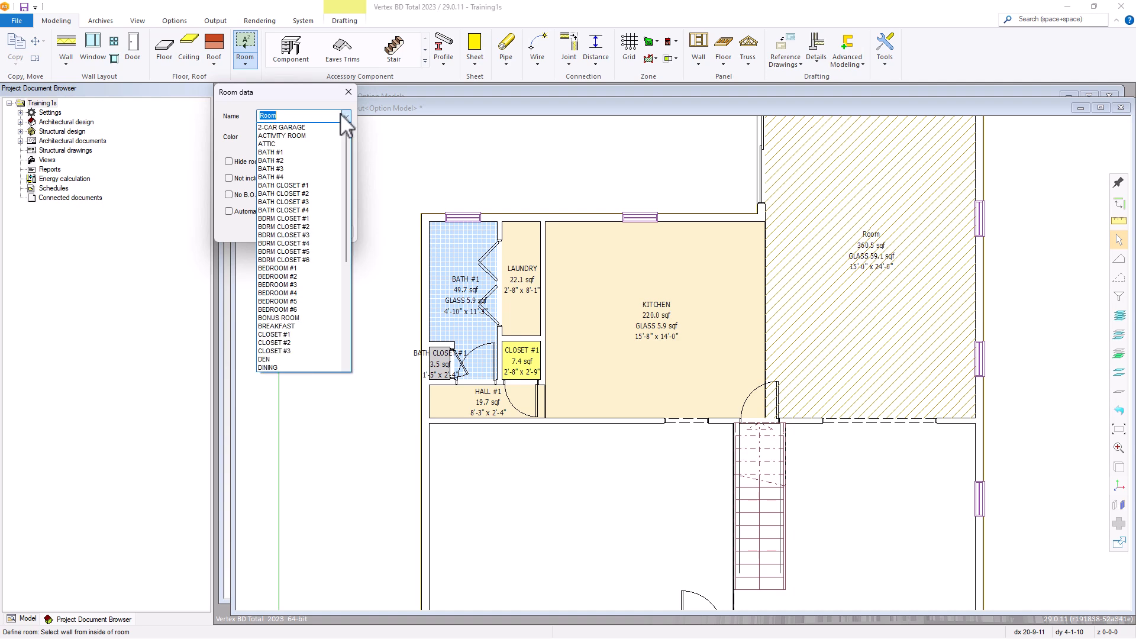
drag(345, 141, 334, 222)
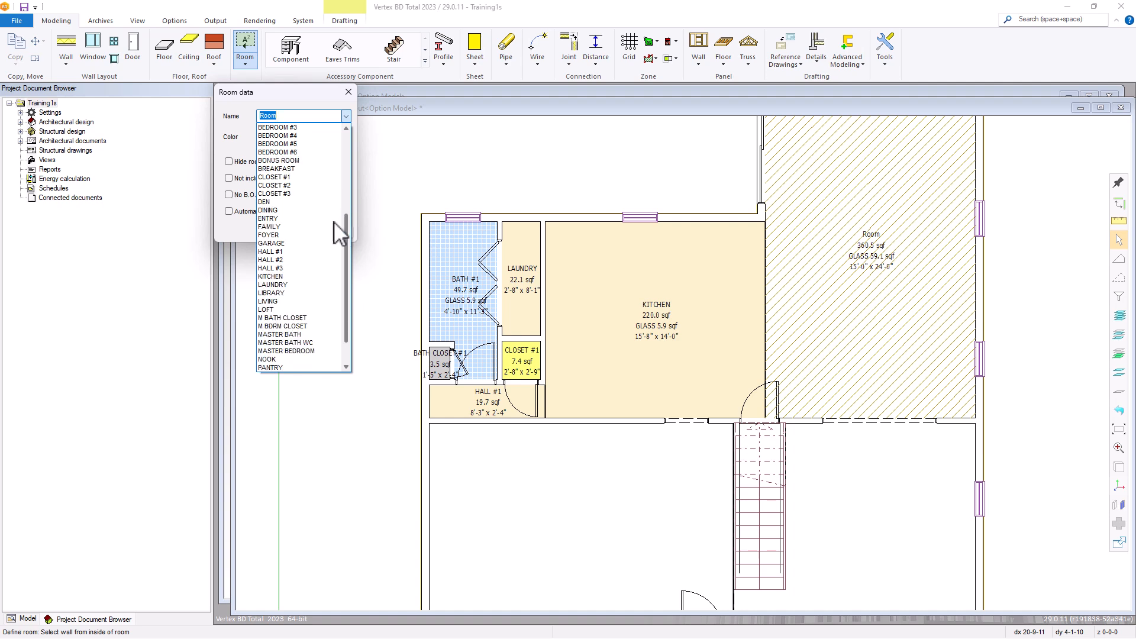
click(283, 228)
click(283, 232)
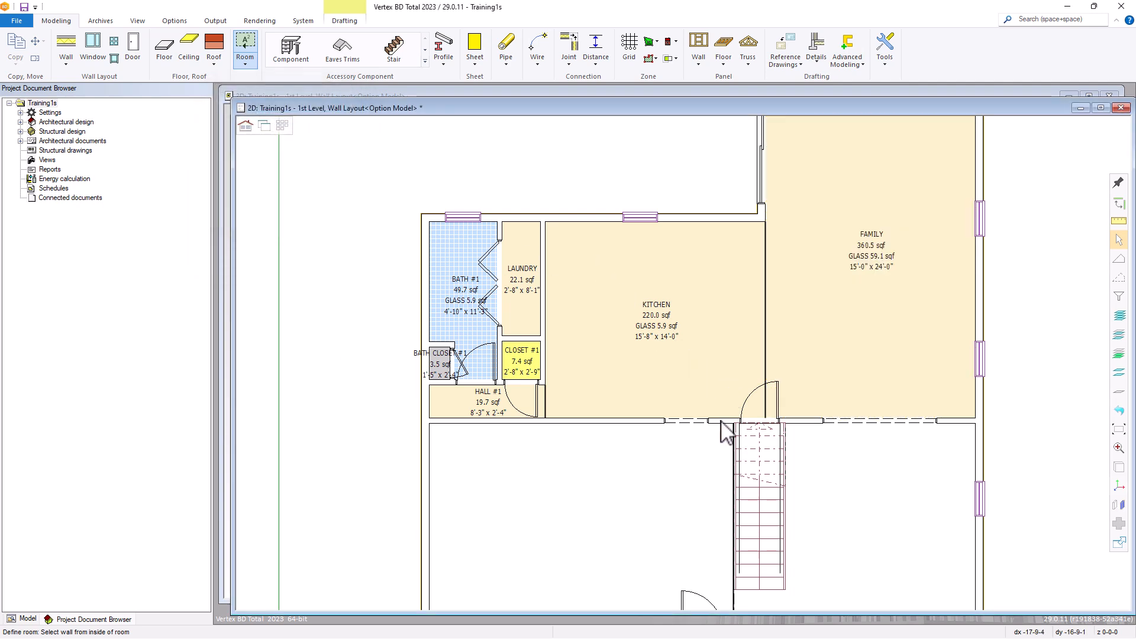
Define the front area between the exterior wall and the stair-side divider, below the kitchen and hall, as a room named DINING
scroll(669, 477, up, 2)
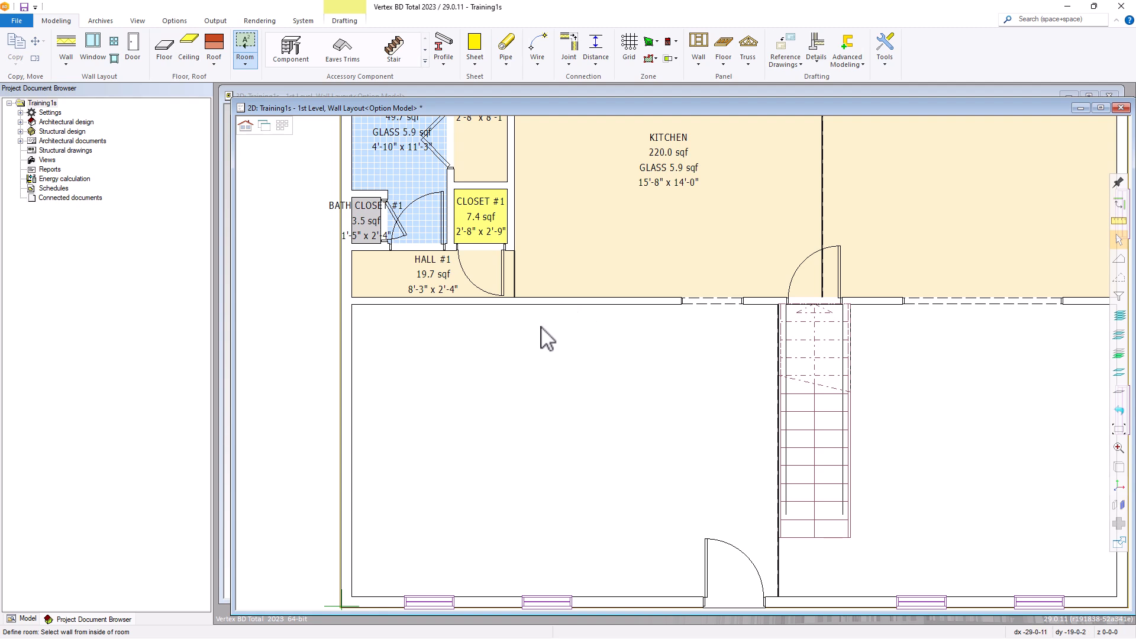
click(547, 307)
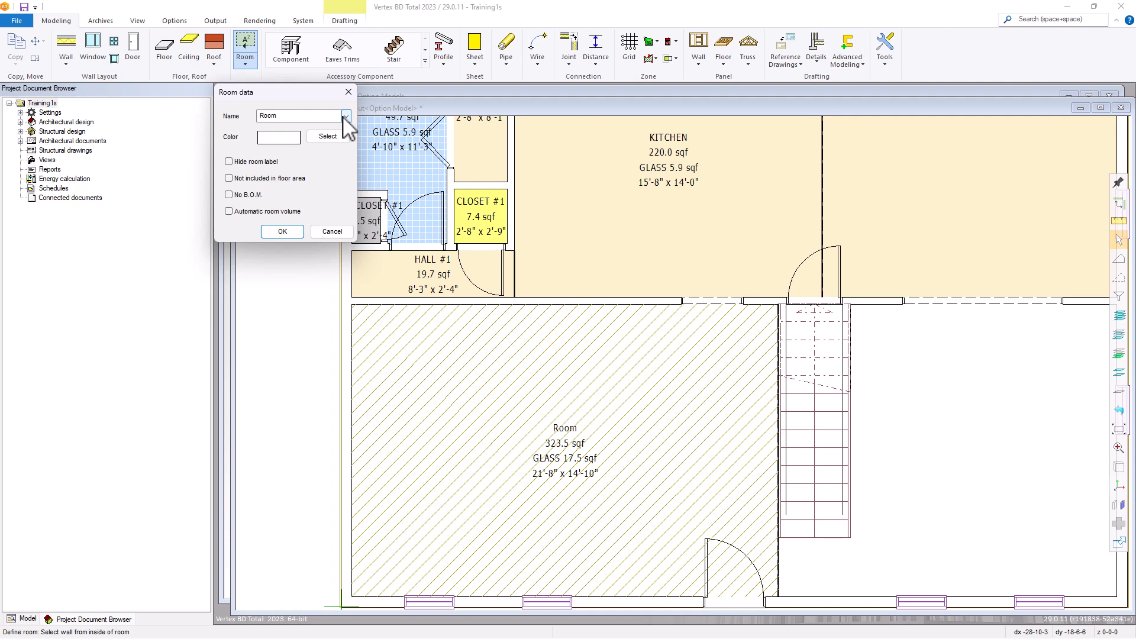
click(346, 116)
scroll(290, 231, down, 8)
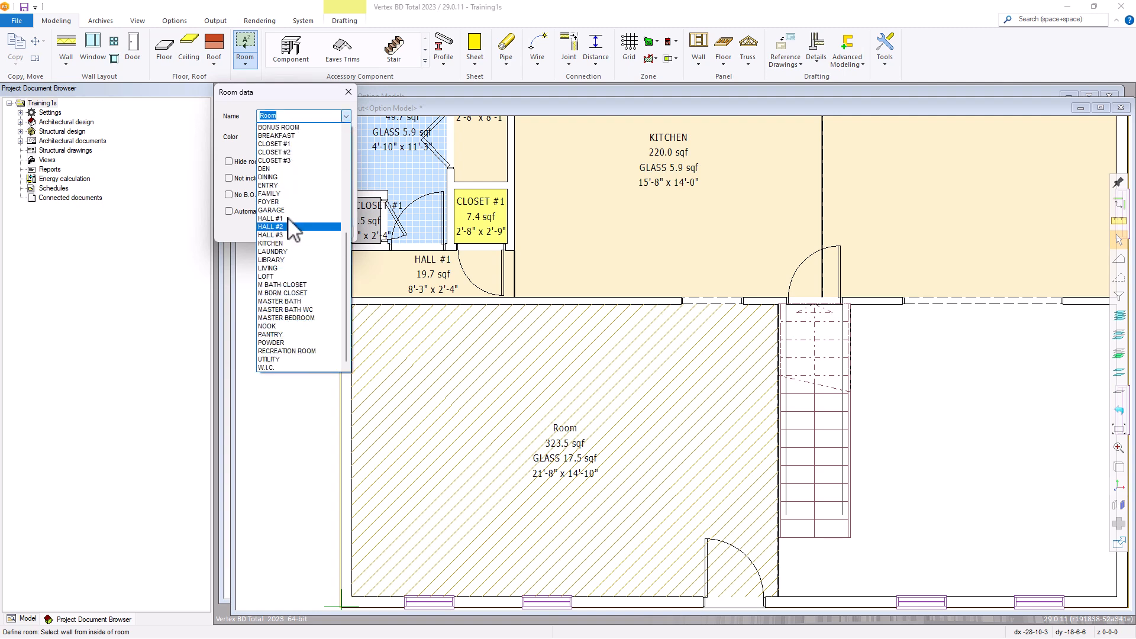
click(290, 178)
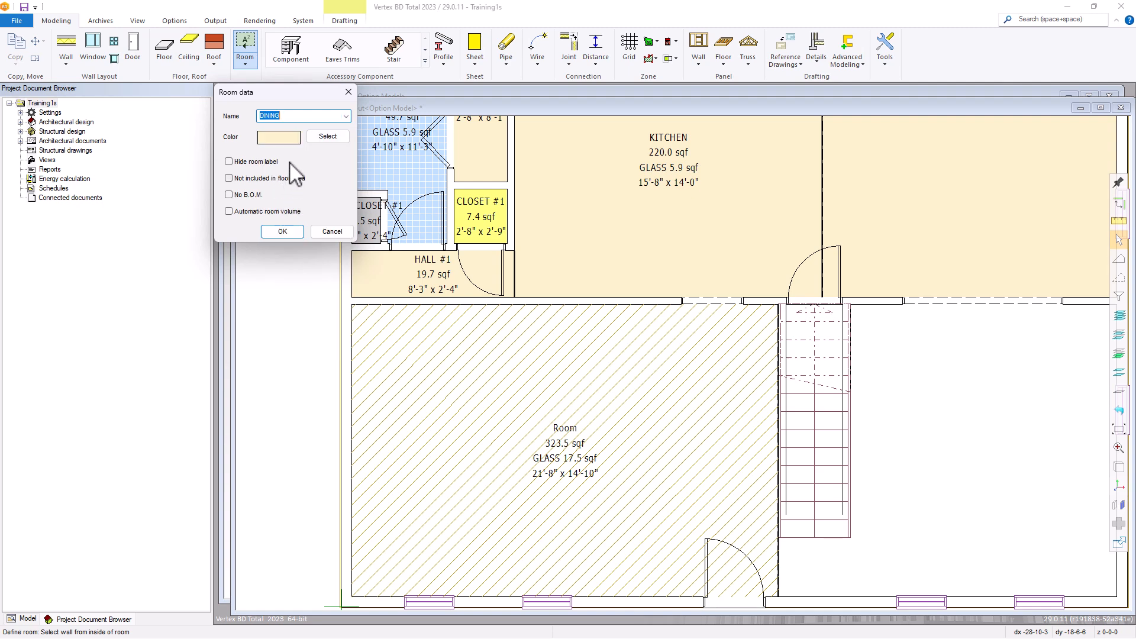
click(284, 230)
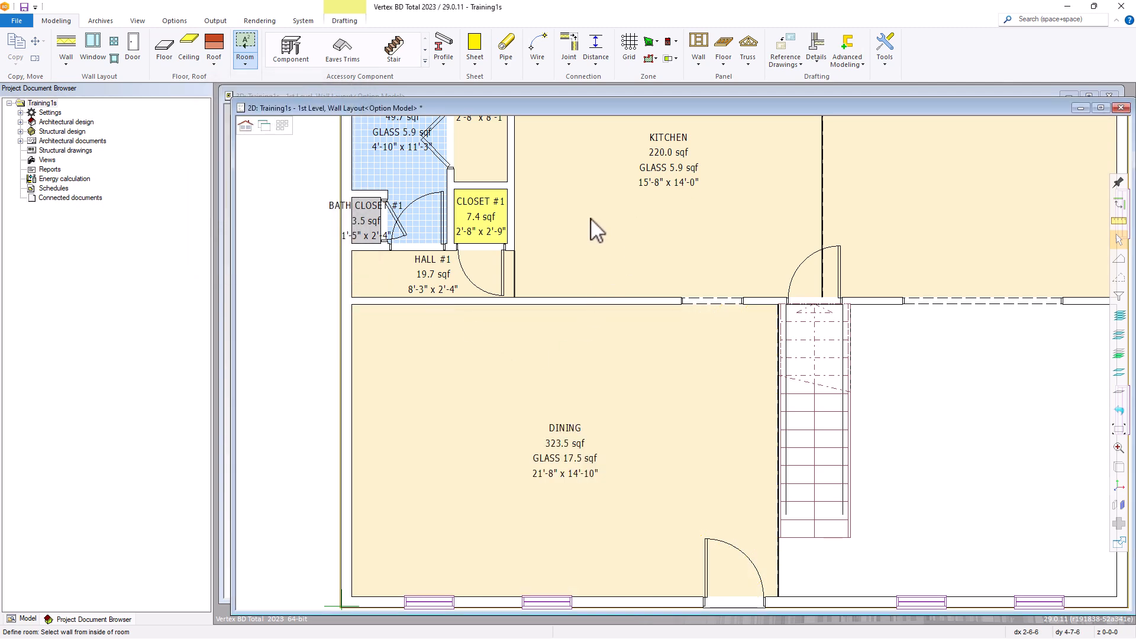
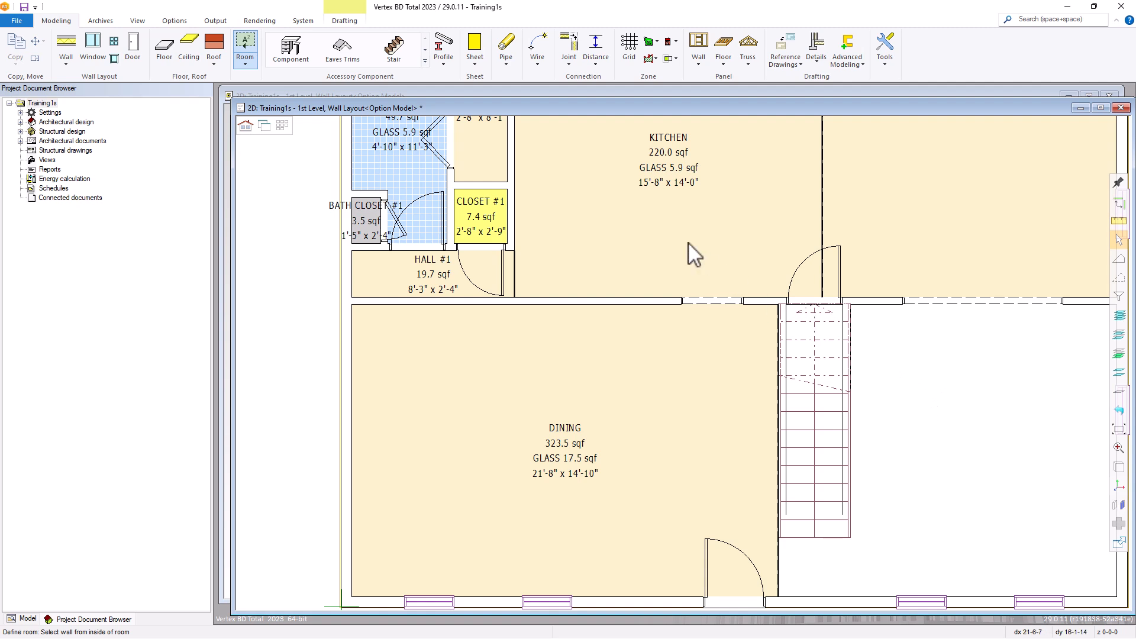
Outline a room in the stair-side front area by picking its bounding walls and the stair-side divider one by one
right_click(878, 354)
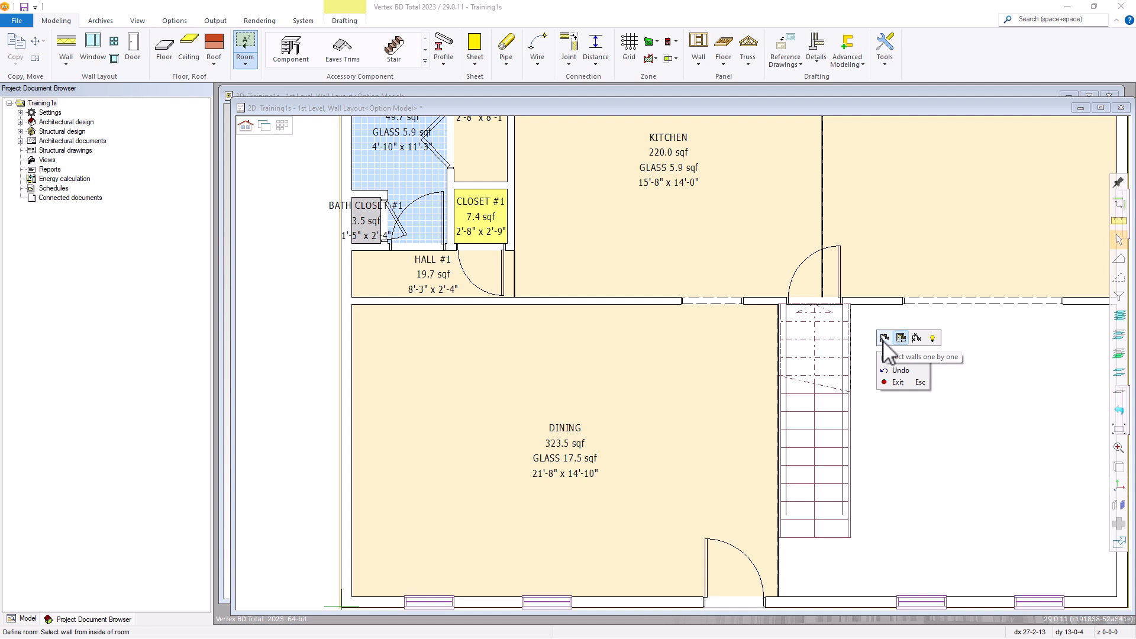
click(884, 339)
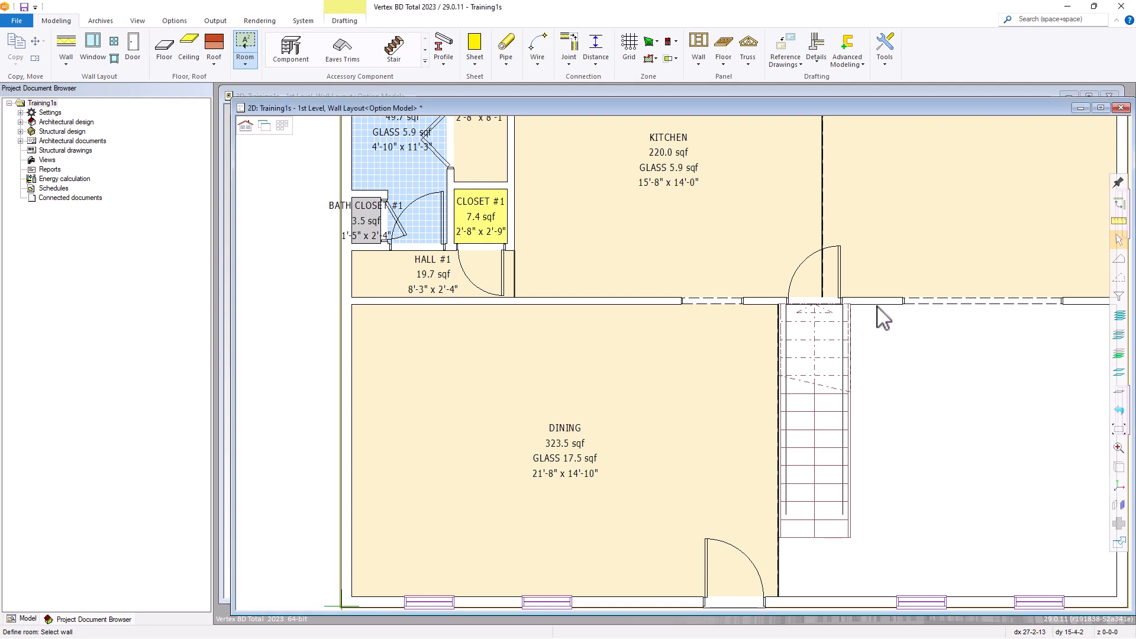
click(884, 307)
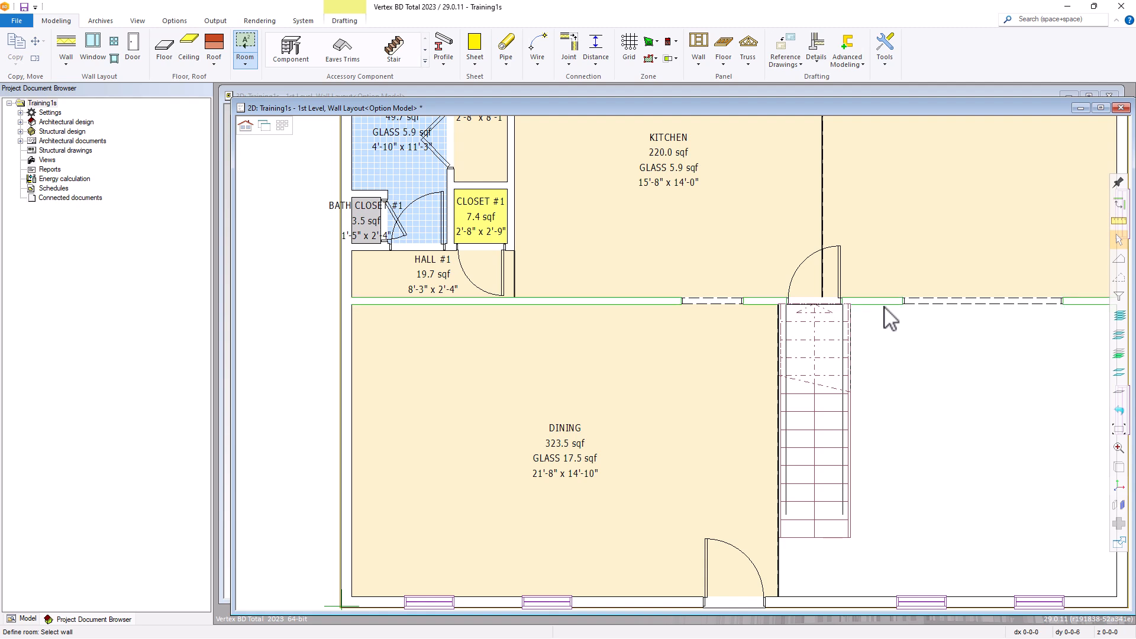
scroll(927, 395, down, 3)
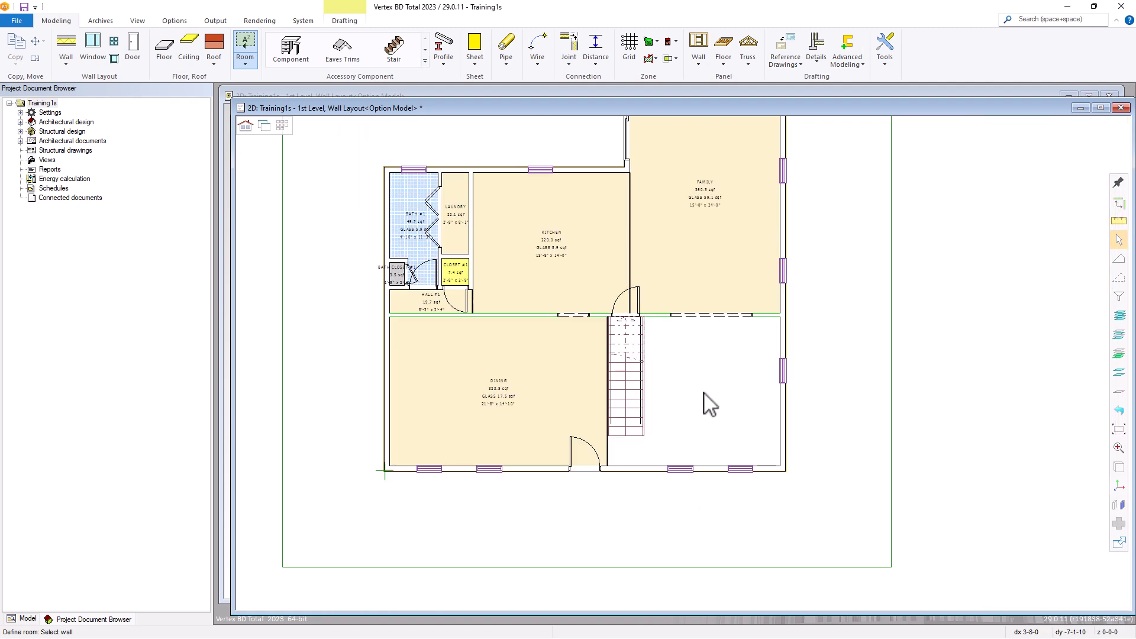
scroll(705, 391, up, 2)
click(792, 362)
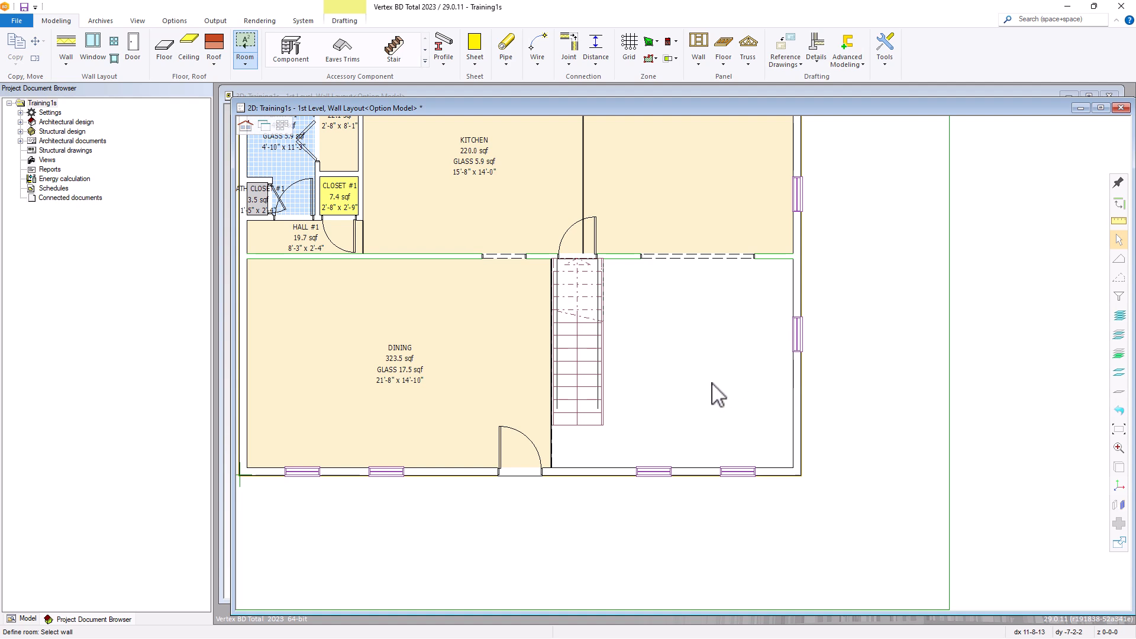
click(686, 470)
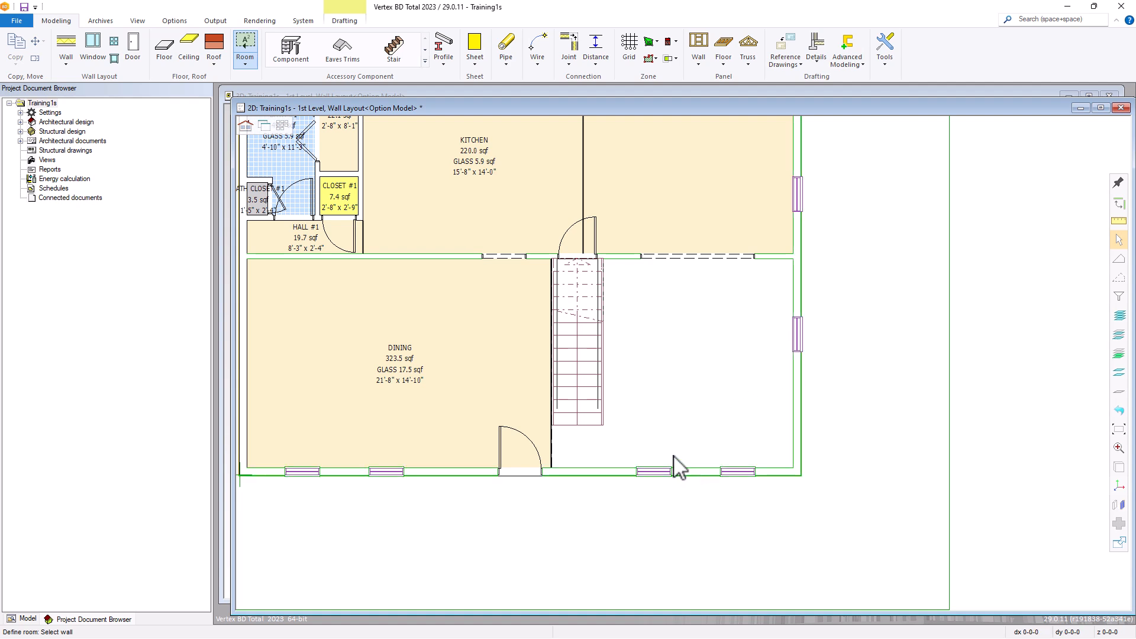
click(552, 429)
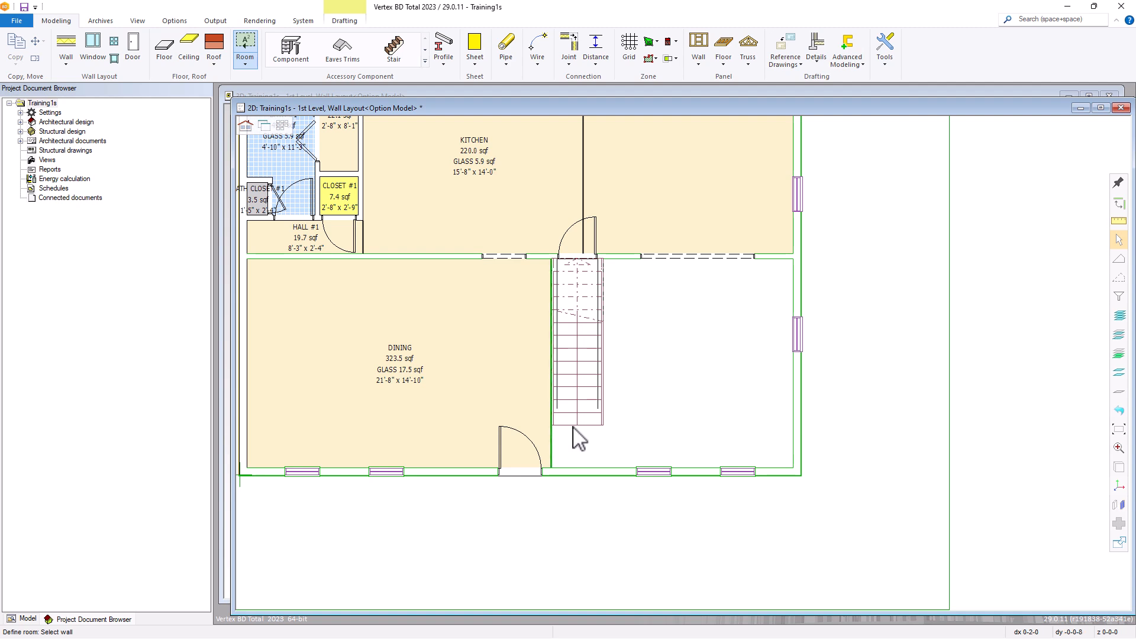
click(632, 410)
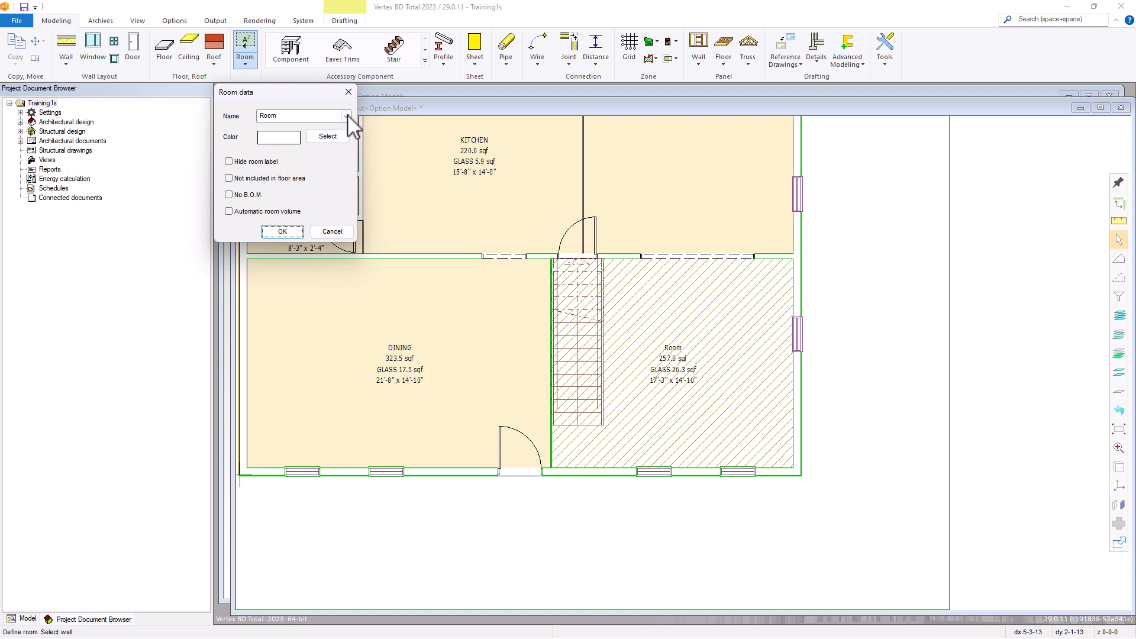
Name the newly outlined stair-side room LIVING
click(346, 116)
drag(346, 143, 341, 222)
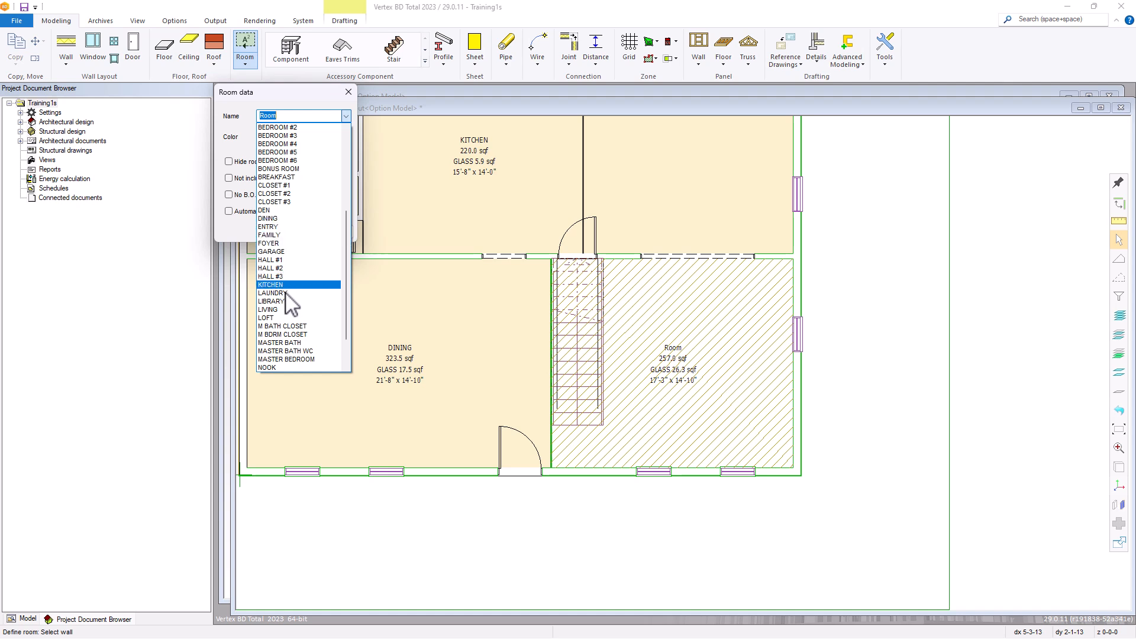
click(278, 308)
click(295, 233)
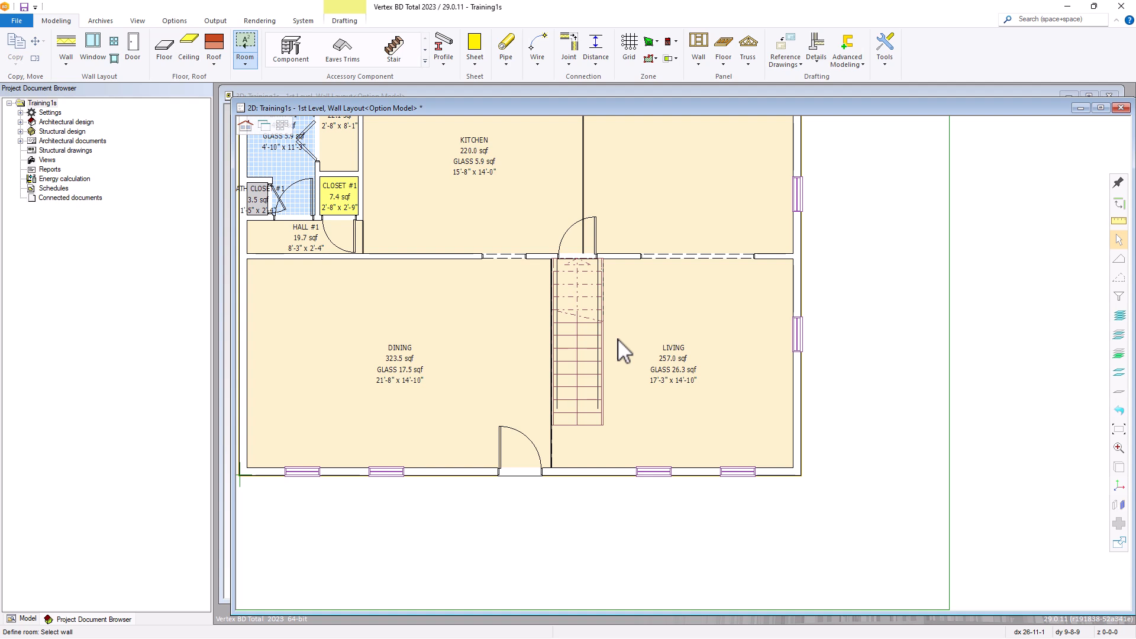
Save the 1st level wall layout drawing and restore its default layers
middle_click(616, 339)
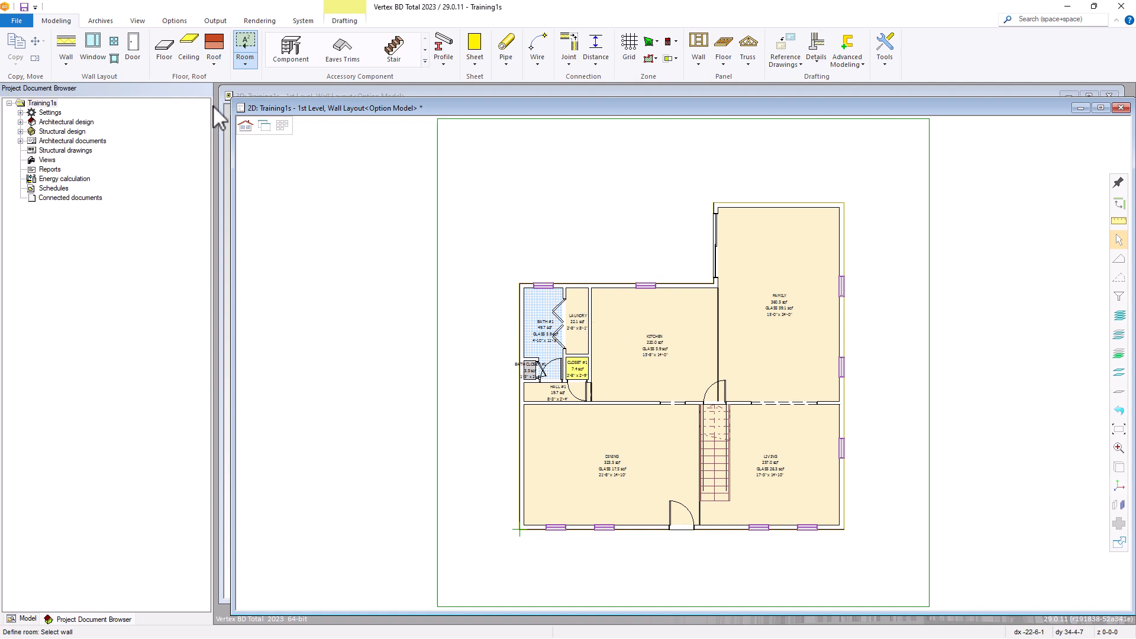
click(25, 7)
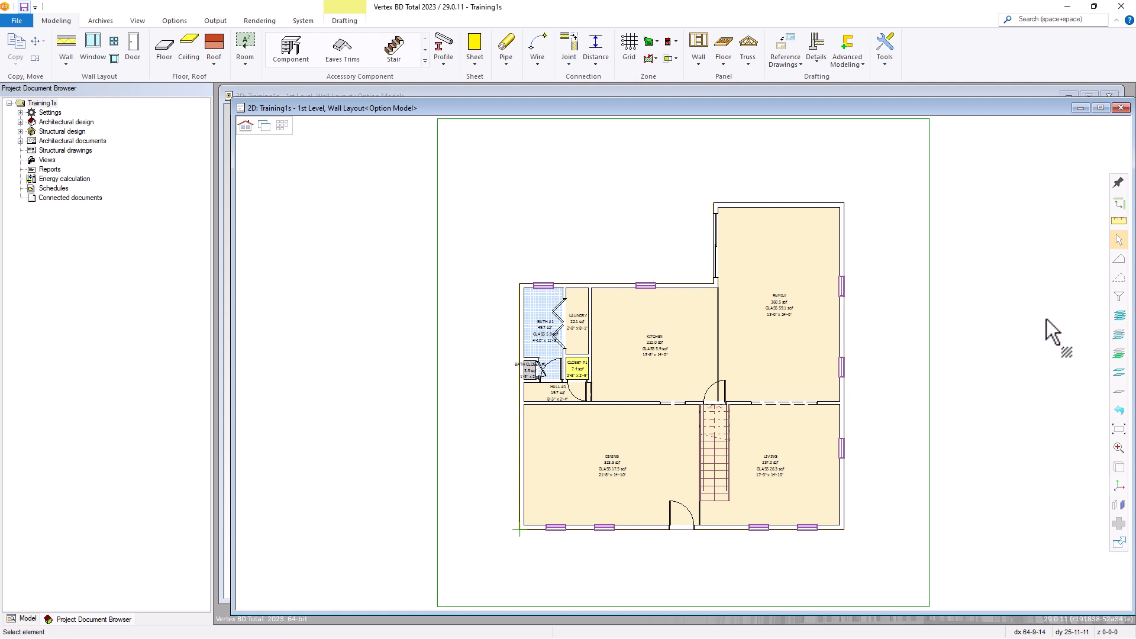
click(1119, 421)
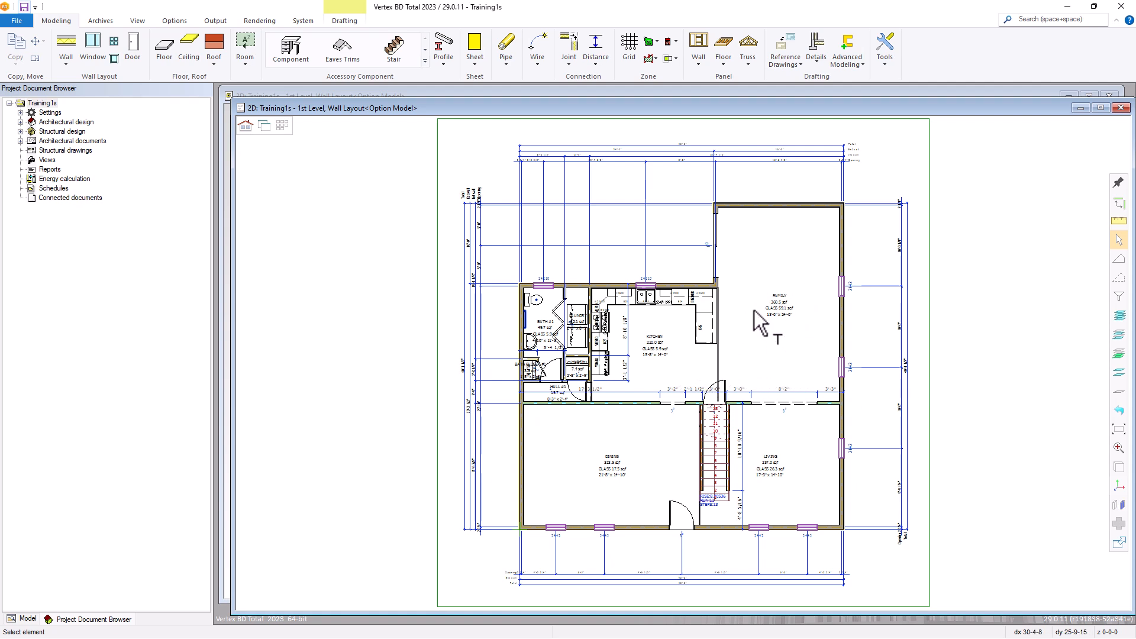
scroll(788, 329, up, 5)
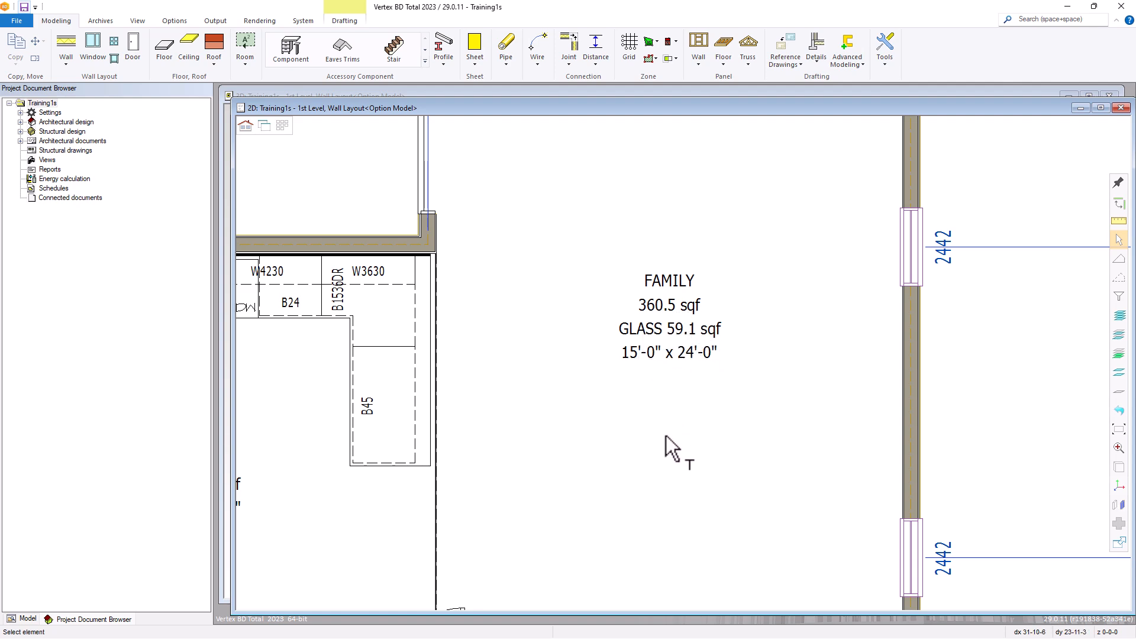
scroll(665, 436, down, 8)
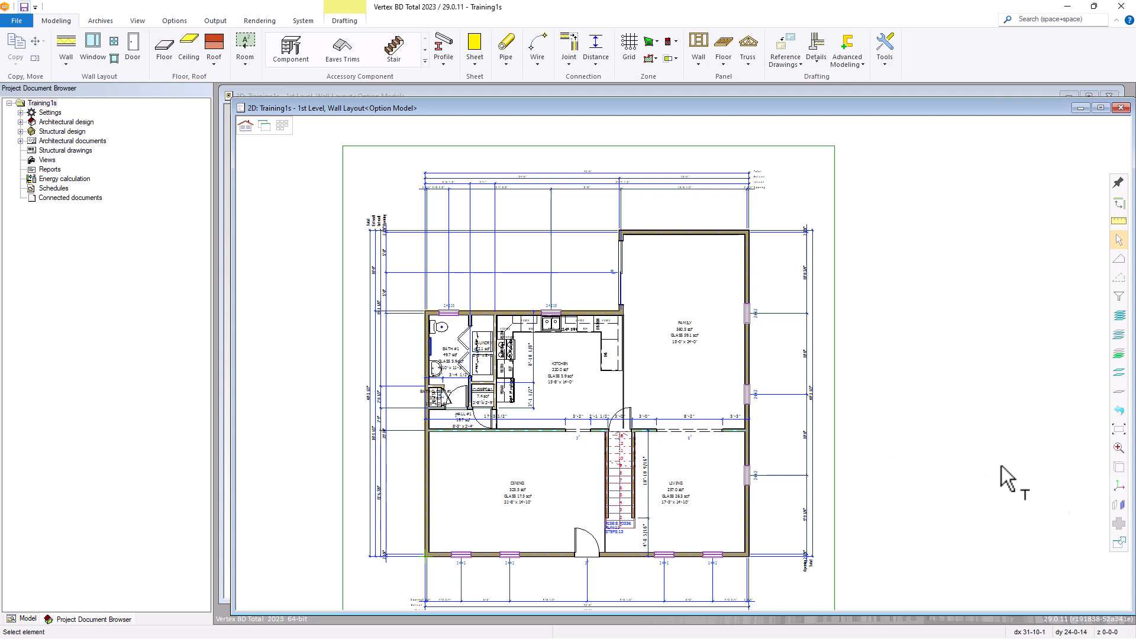
middle_drag(961, 465, 1056, 437)
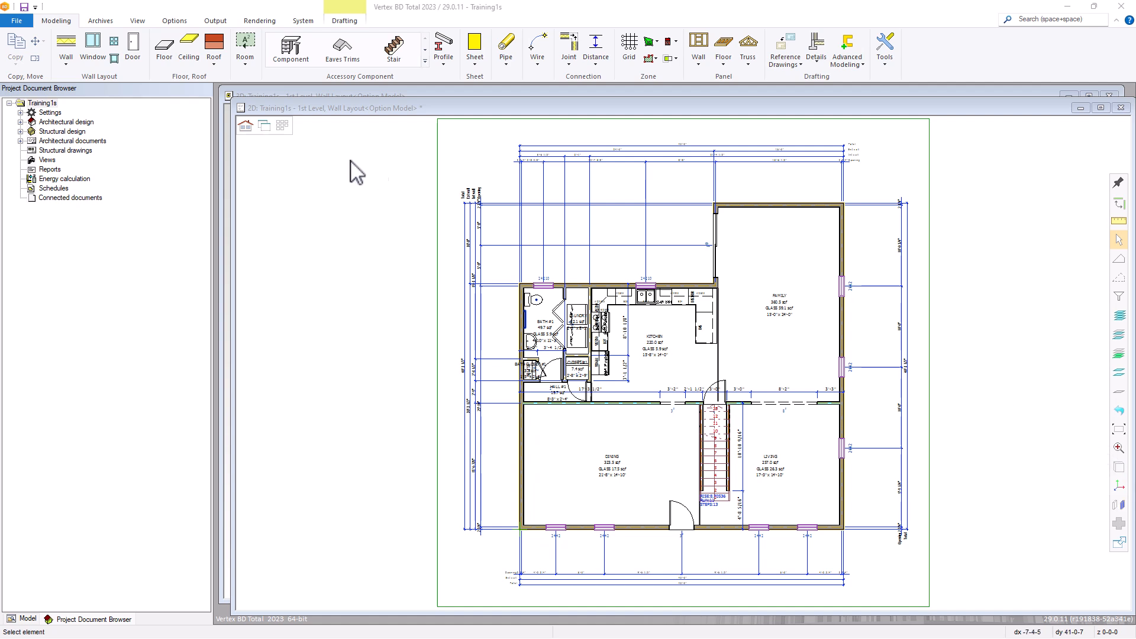
Open the 2nd level wall layout drawing and apply the Rooms favorite layer group
click(282, 126)
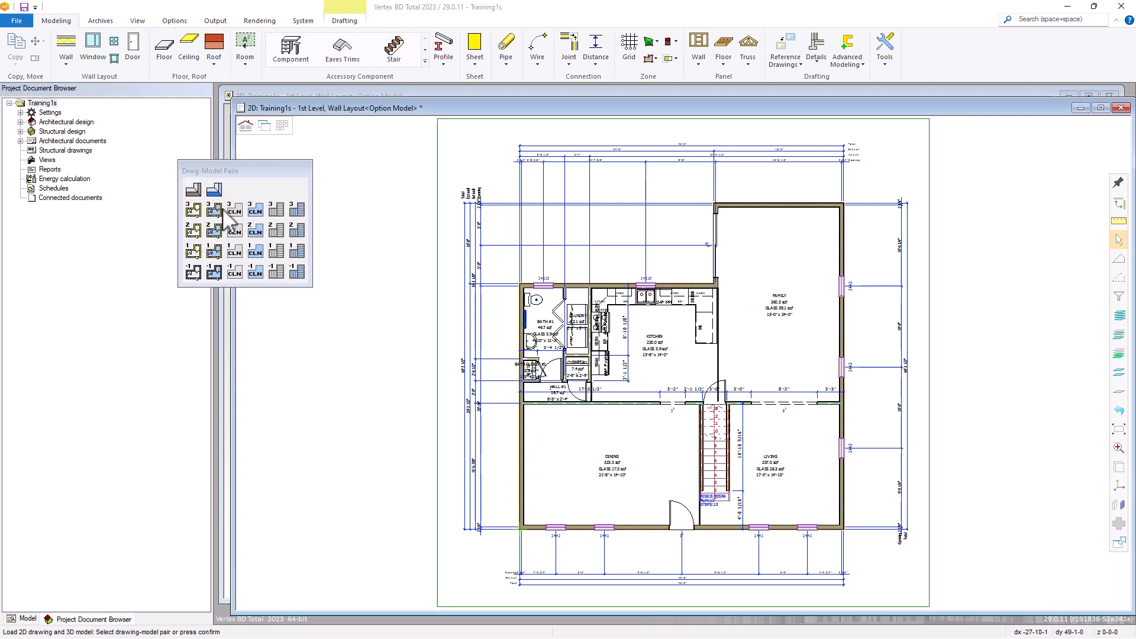
click(192, 230)
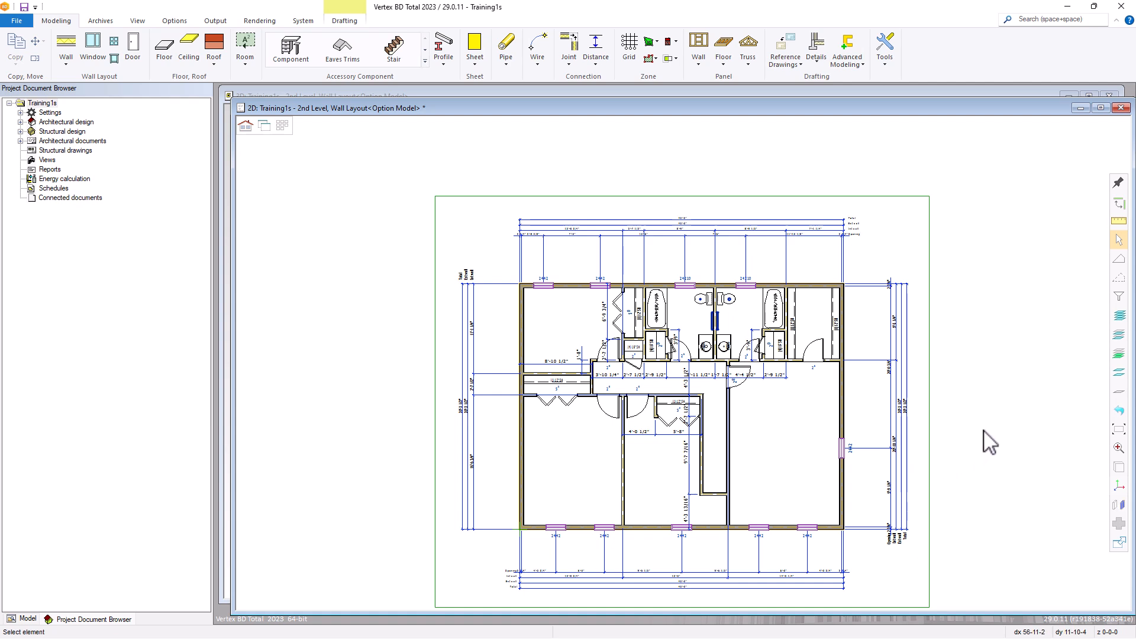
click(1120, 354)
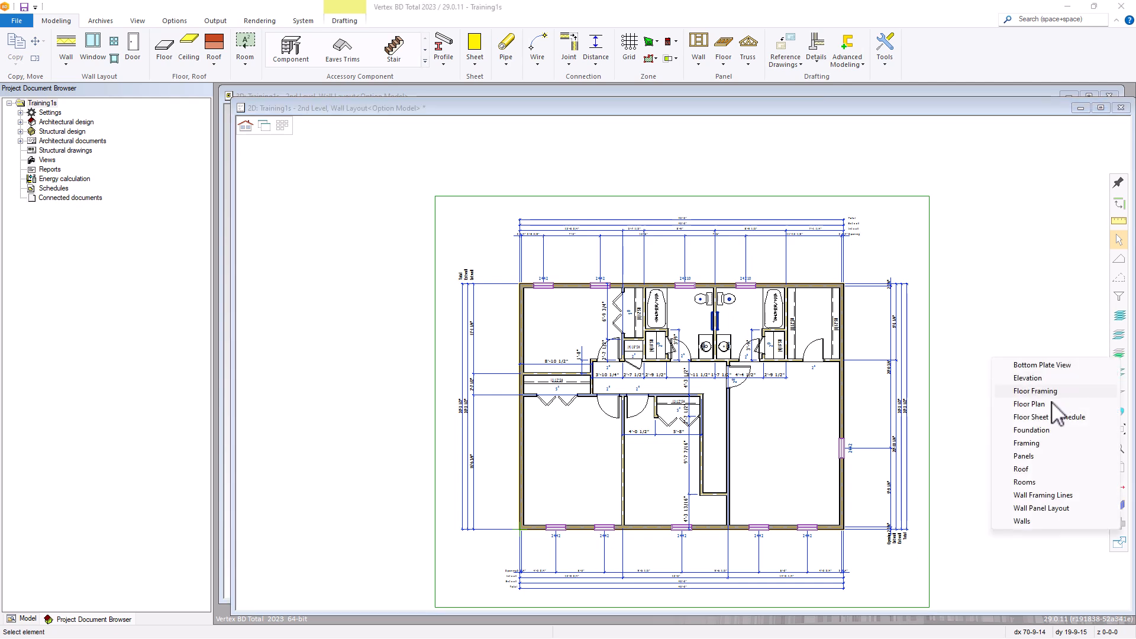
click(1024, 495)
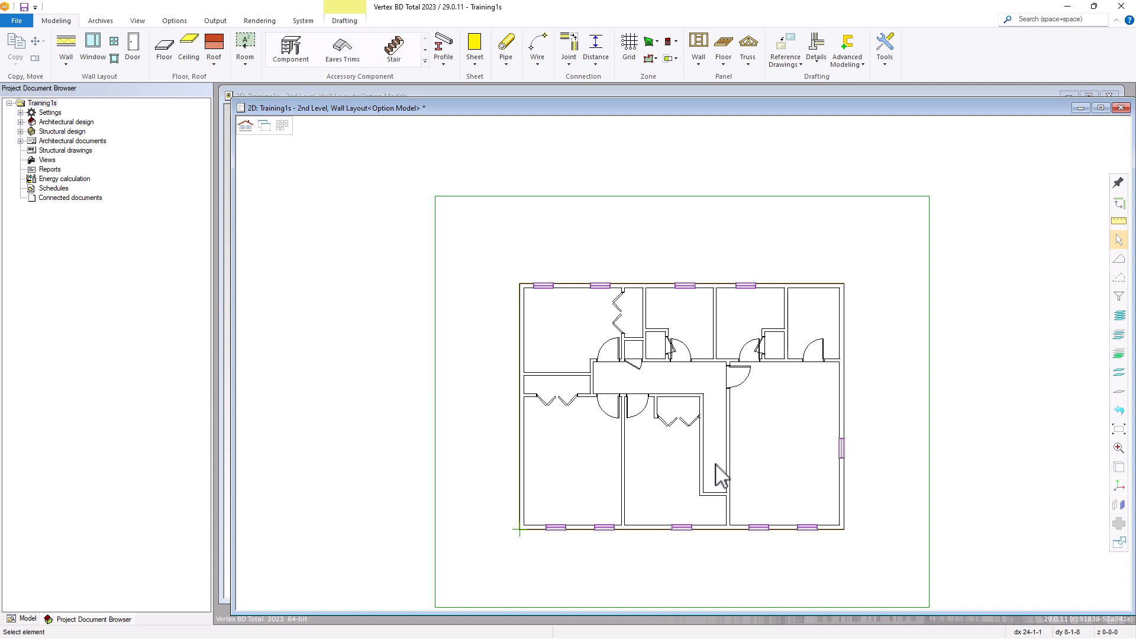
Insert a Space Divider wall from the hall-side outer corner of the middle bedroom closet straight across to the opposite hall wall
scroll(717, 469, up, 3)
scroll(682, 367, down, 3)
scroll(680, 358, up, 3)
scroll(676, 345, down, 2)
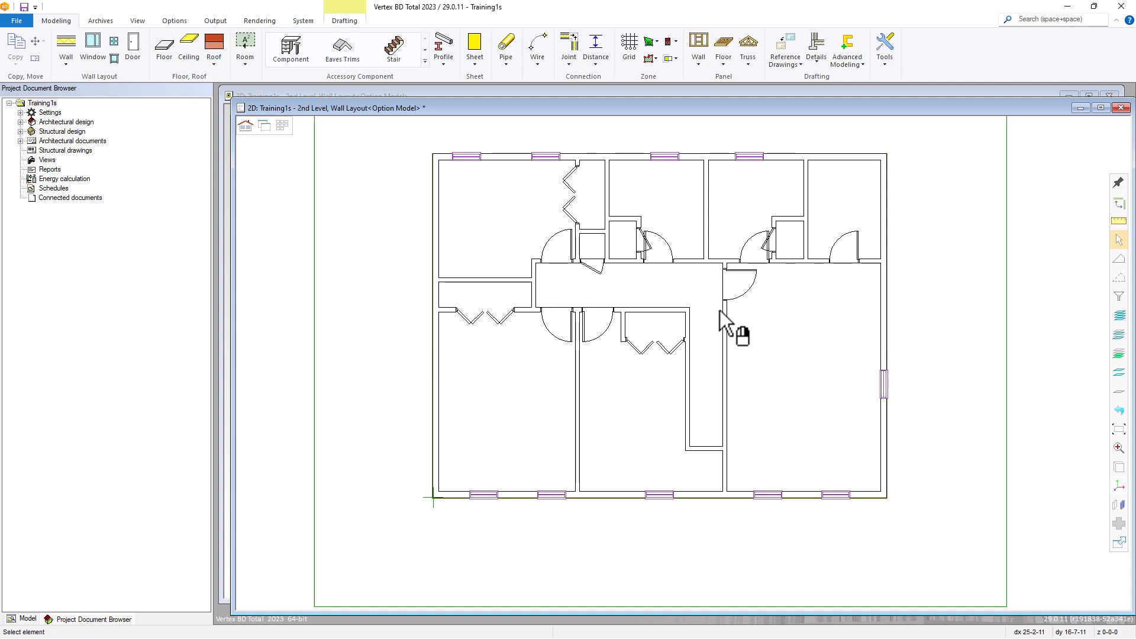
click(68, 55)
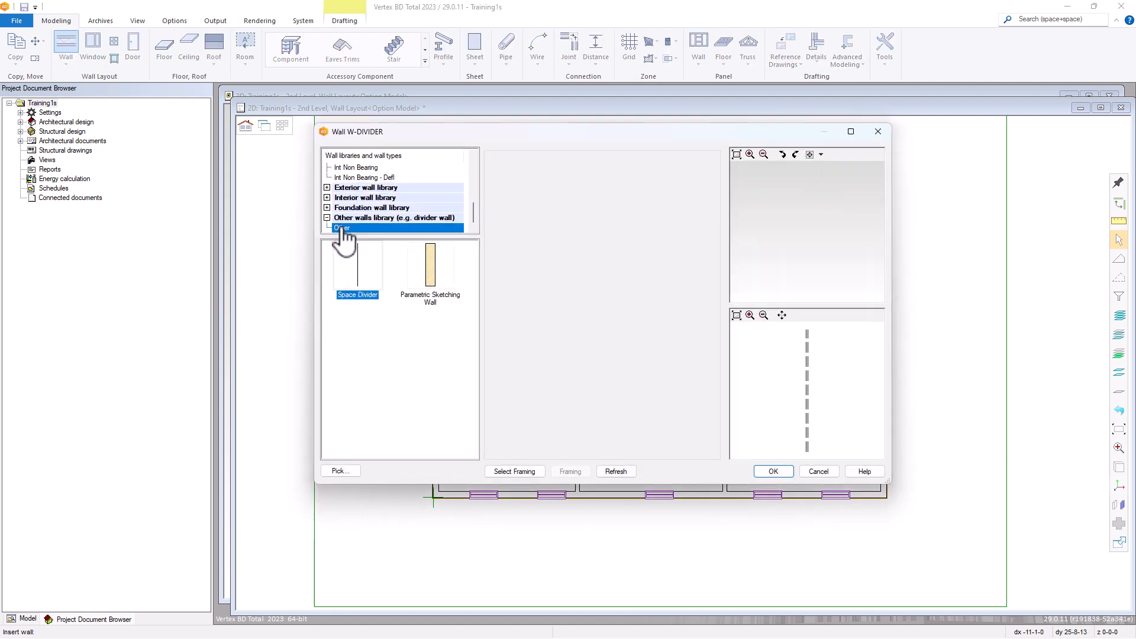
click(355, 275)
click(770, 470)
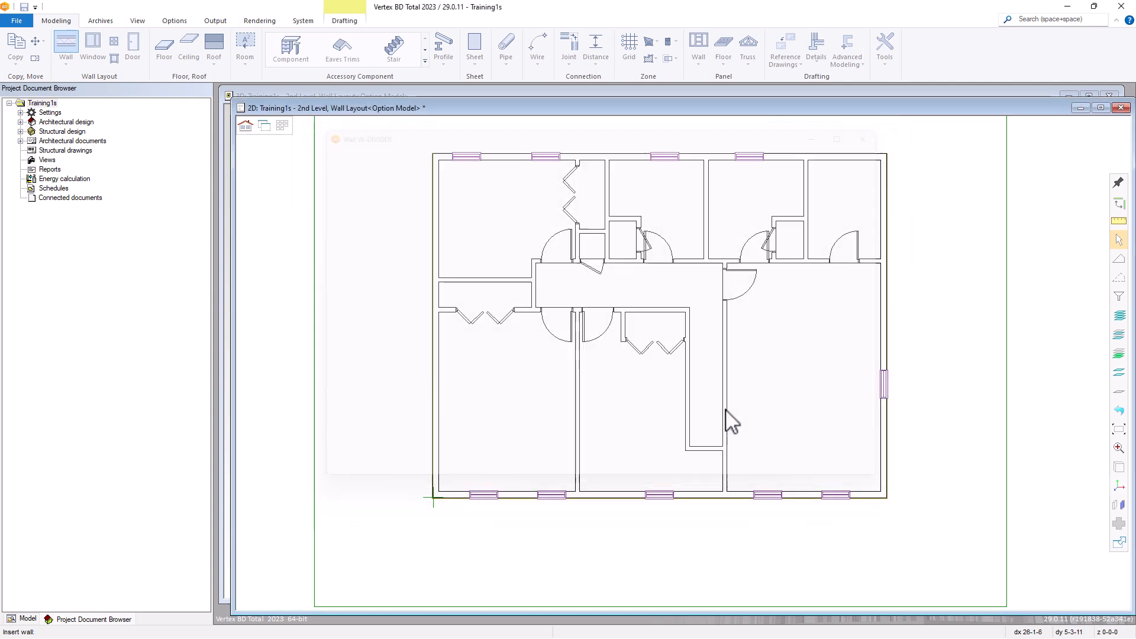
scroll(680, 378, up, 5)
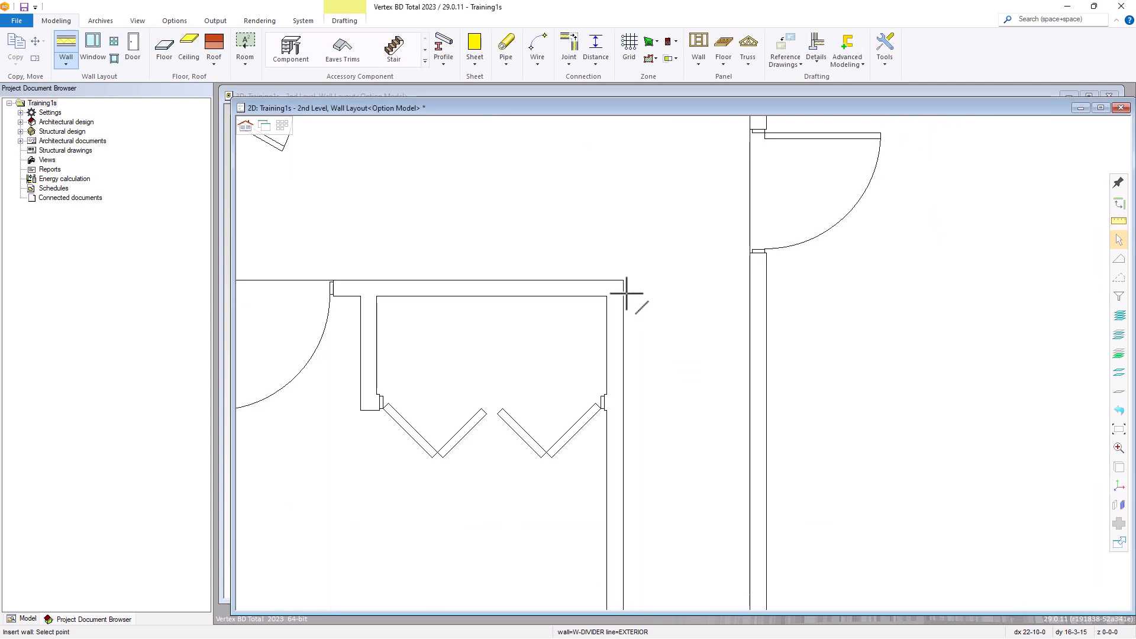
click(623, 281)
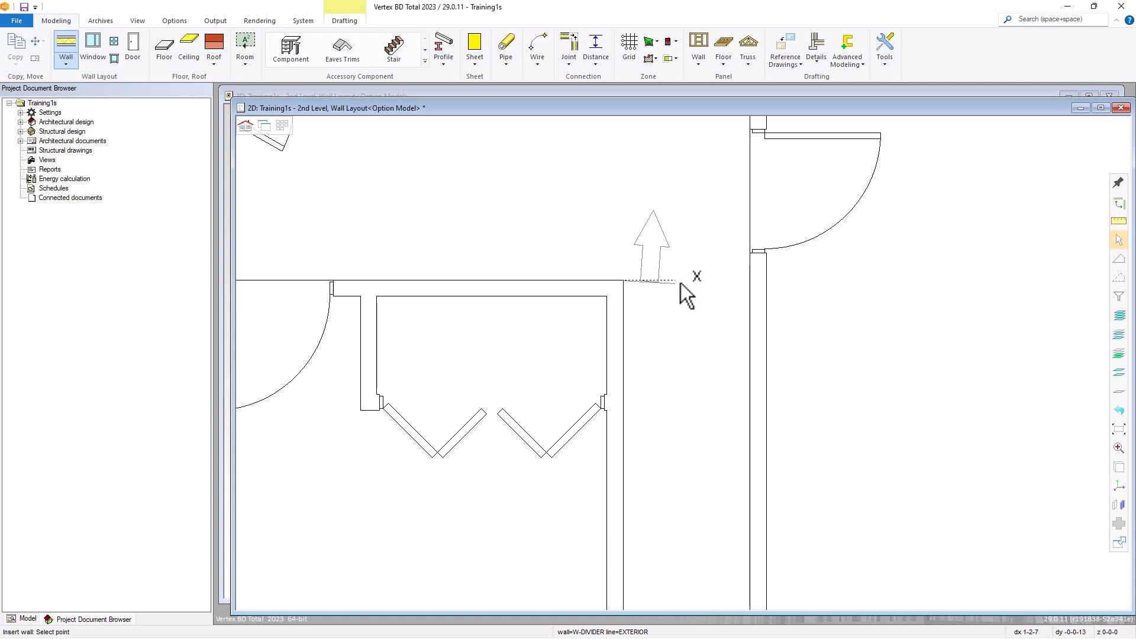
scroll(680, 355, up, 2)
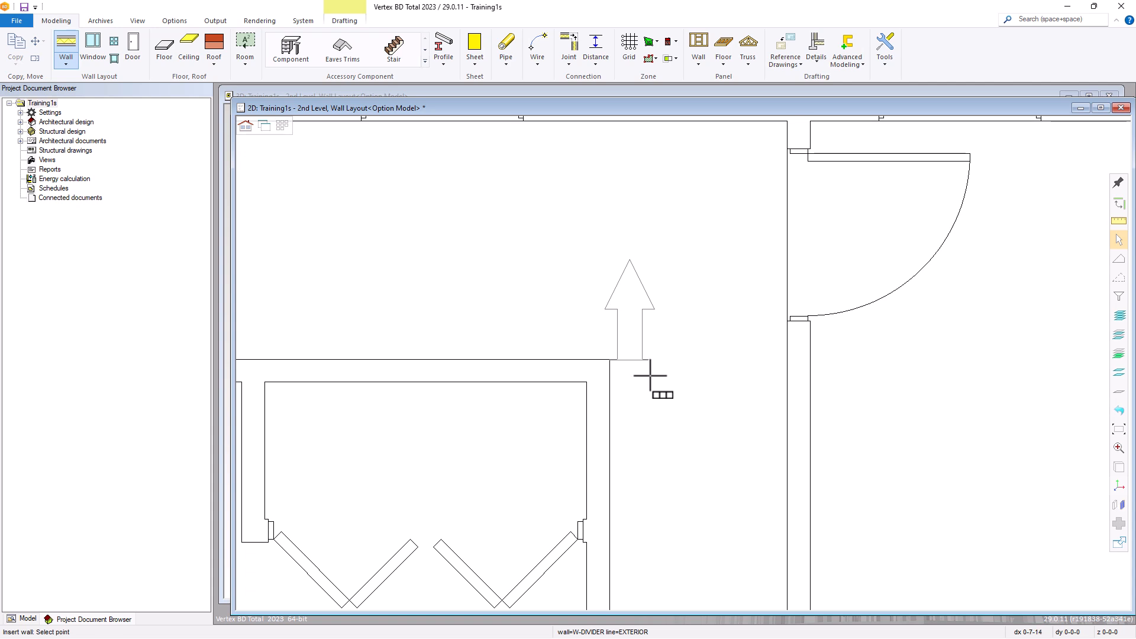
scroll(652, 377, up, 2)
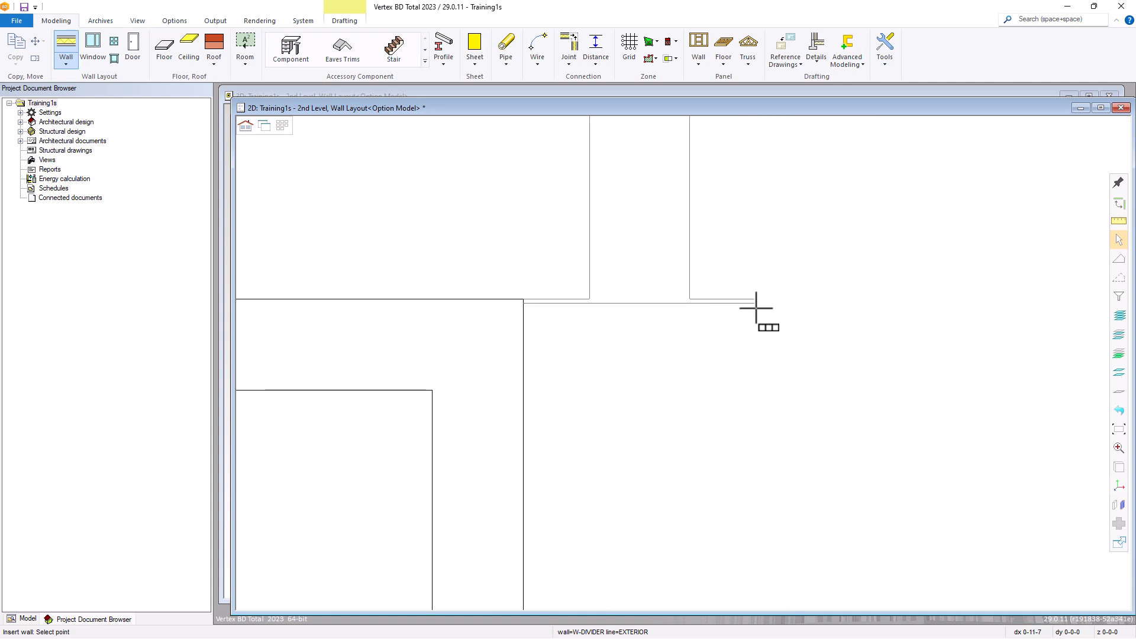
scroll(745, 323, down, 4)
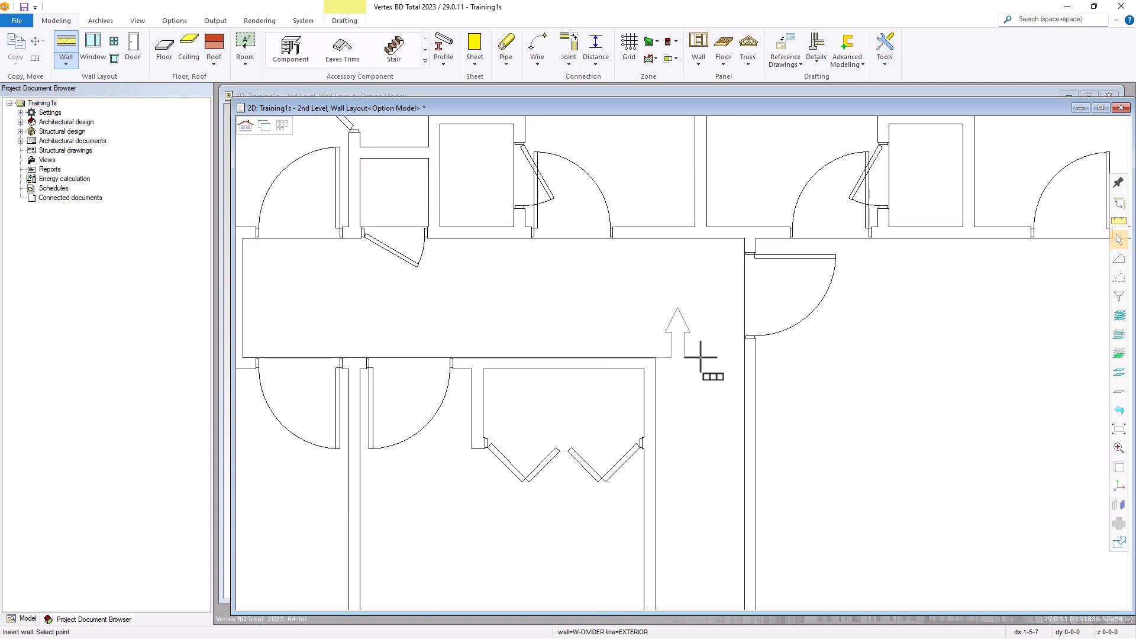
scroll(692, 362, up, 3)
click(760, 339)
key(Escape)
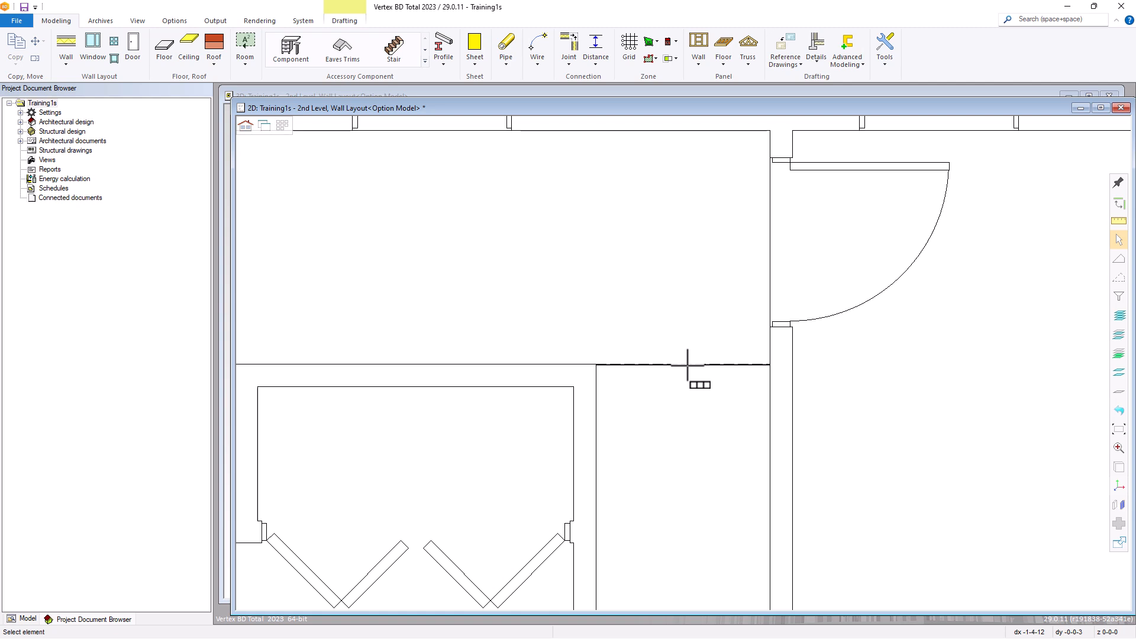
Create T connections between both ends of the new space divider and the adjoining walls
click(687, 364)
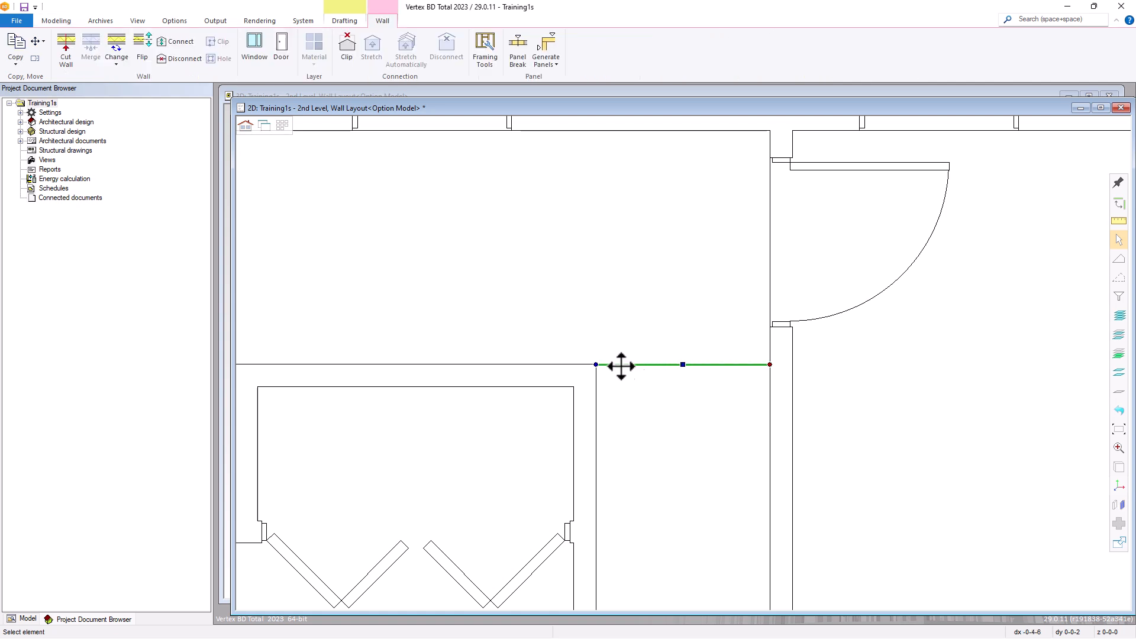
click(594, 364)
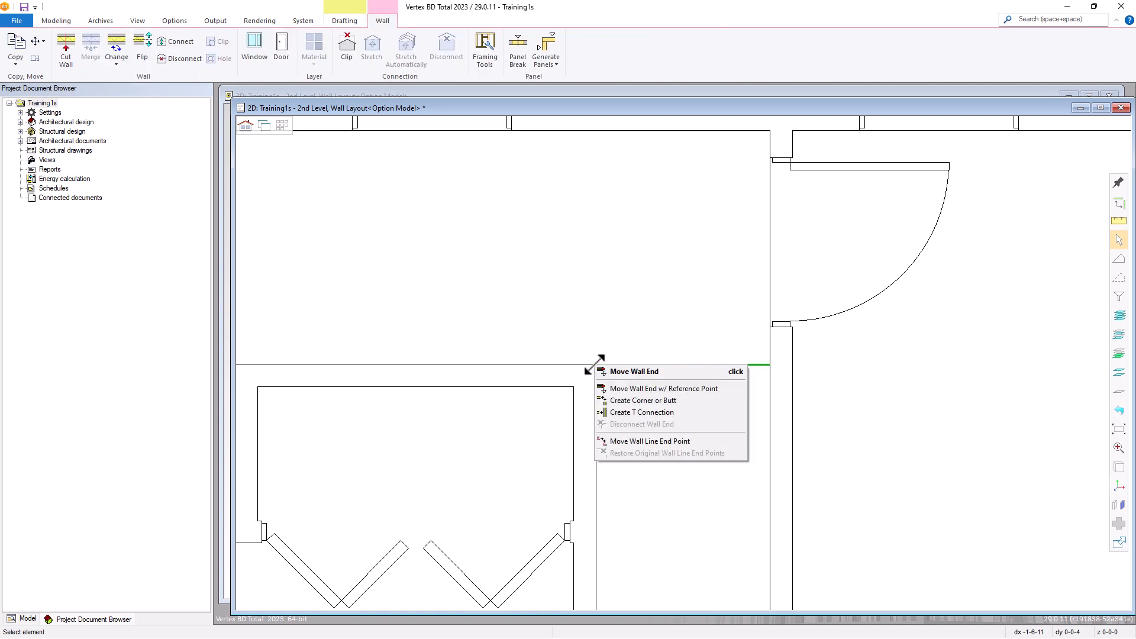
click(621, 414)
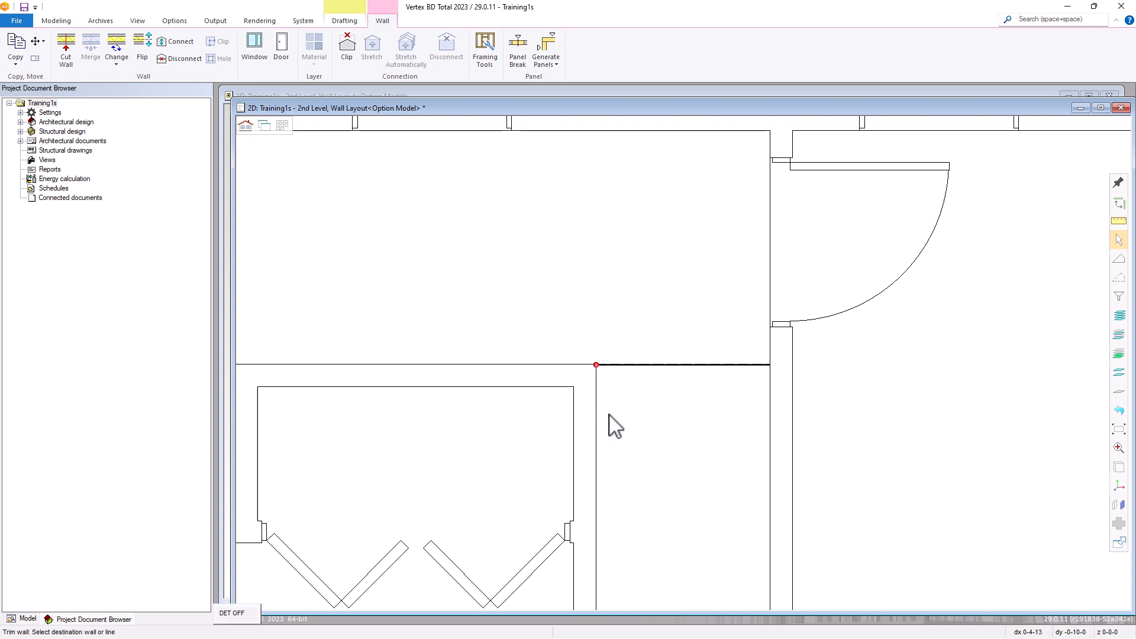
click(767, 365)
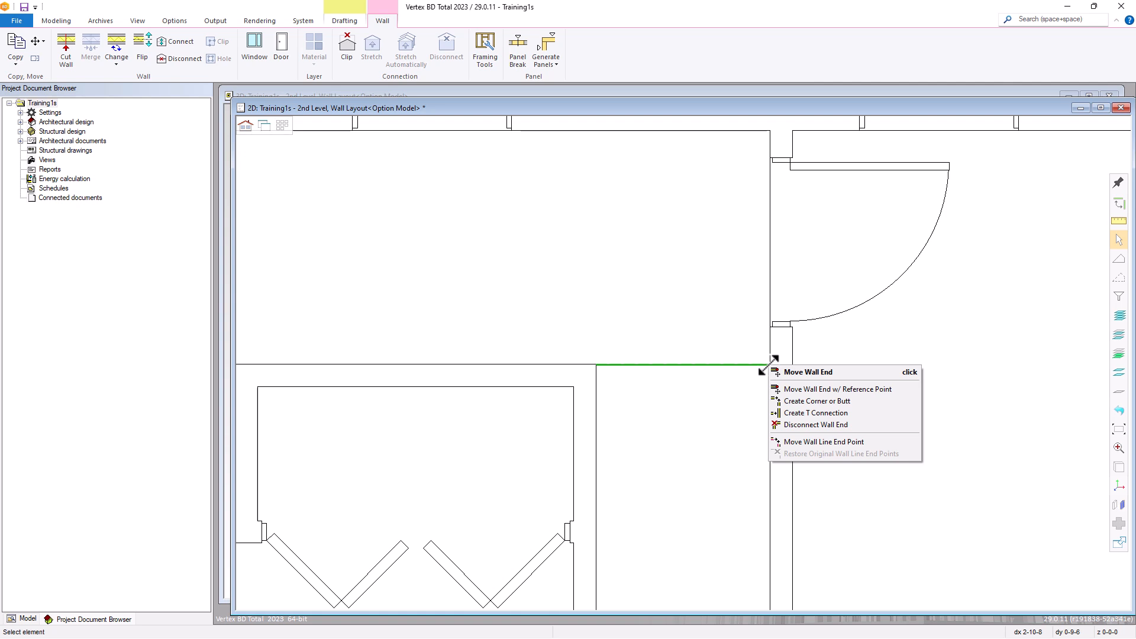
click(795, 414)
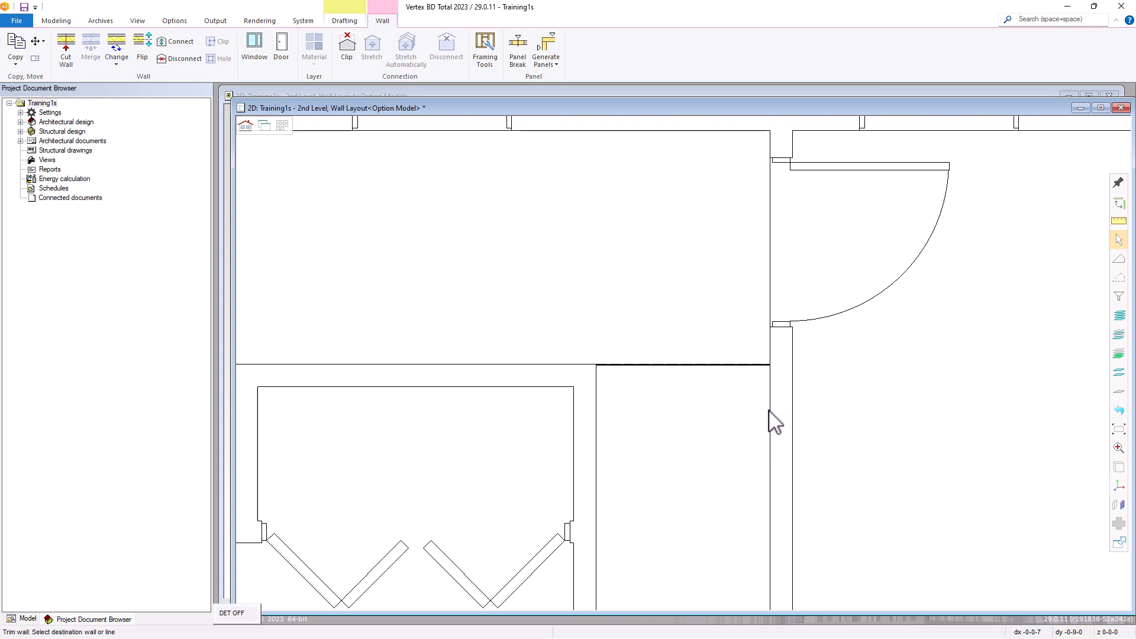
click(769, 411)
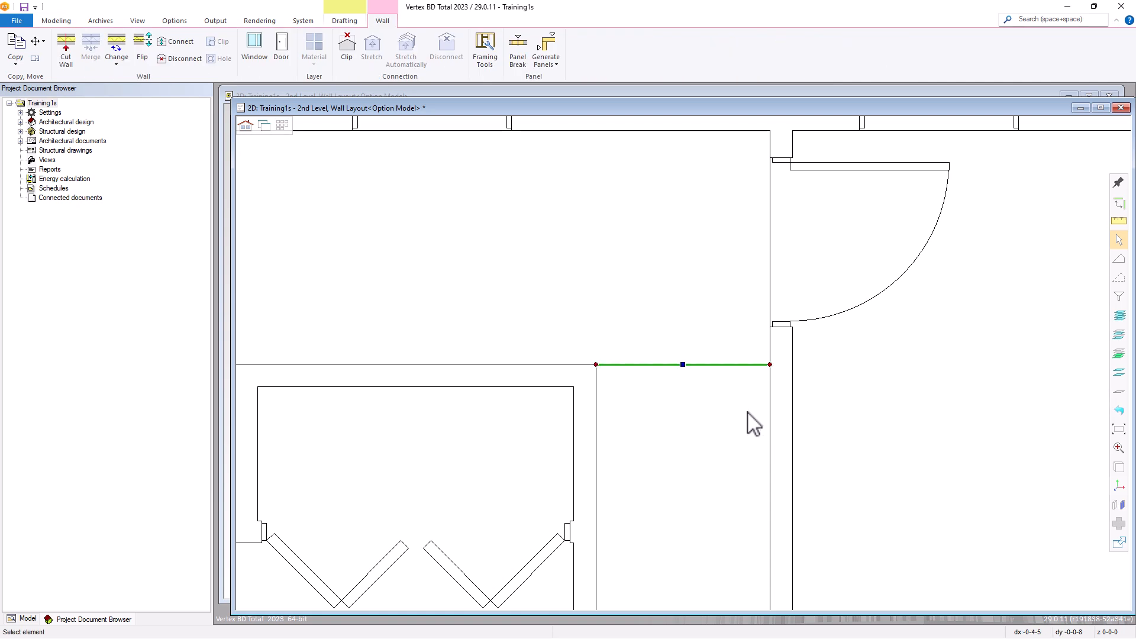
Define the large lower-right room of the plan as MASTER BEDROOM, using the Room tool's define-by-selecting-wall mode
click(747, 413)
scroll(746, 413, down, 7)
scroll(667, 367, up, 2)
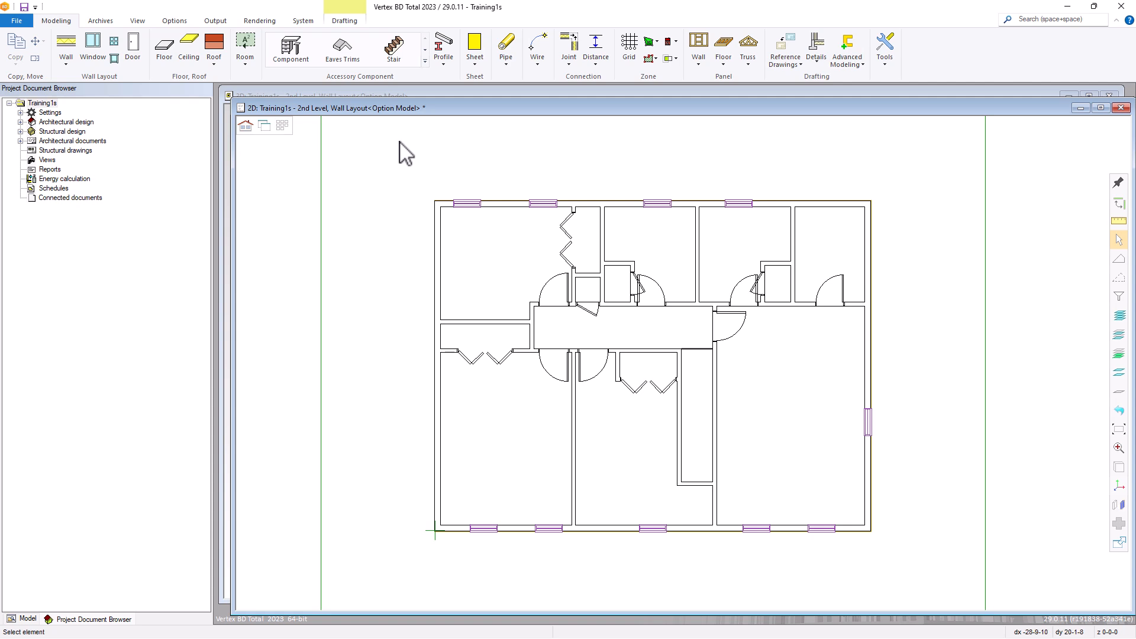
click(246, 46)
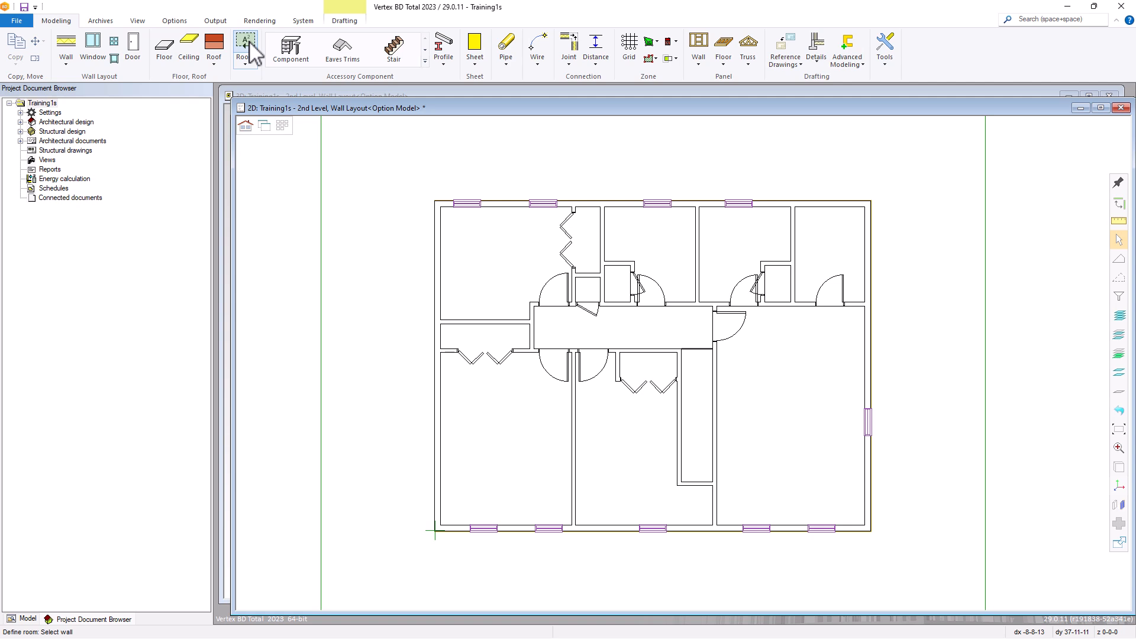
right_click(357, 127)
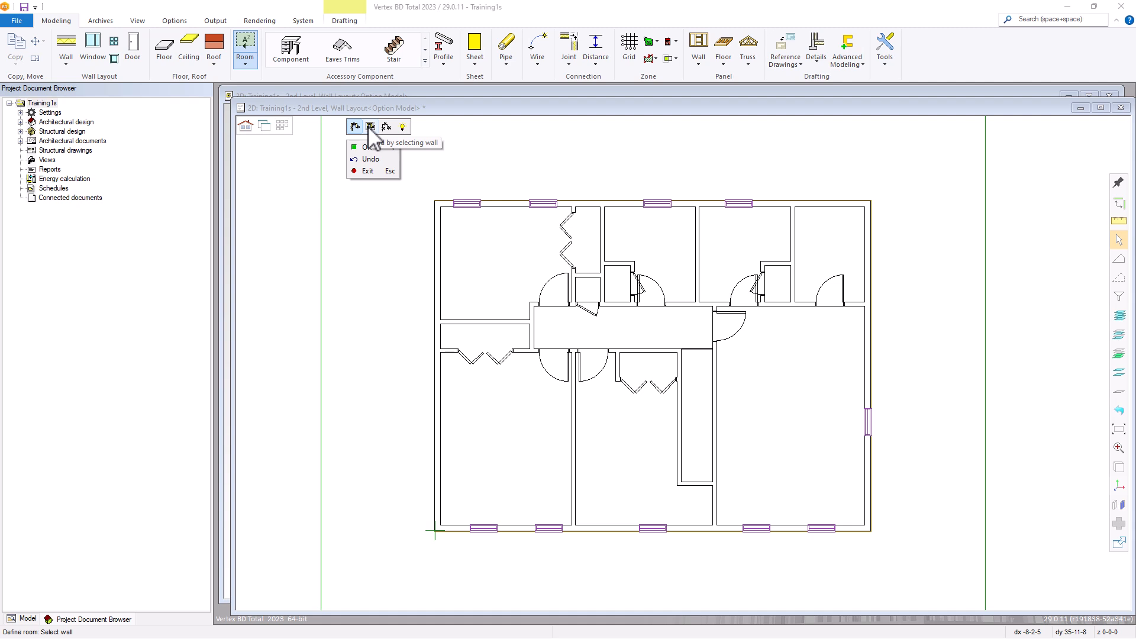
click(369, 127)
click(369, 127)
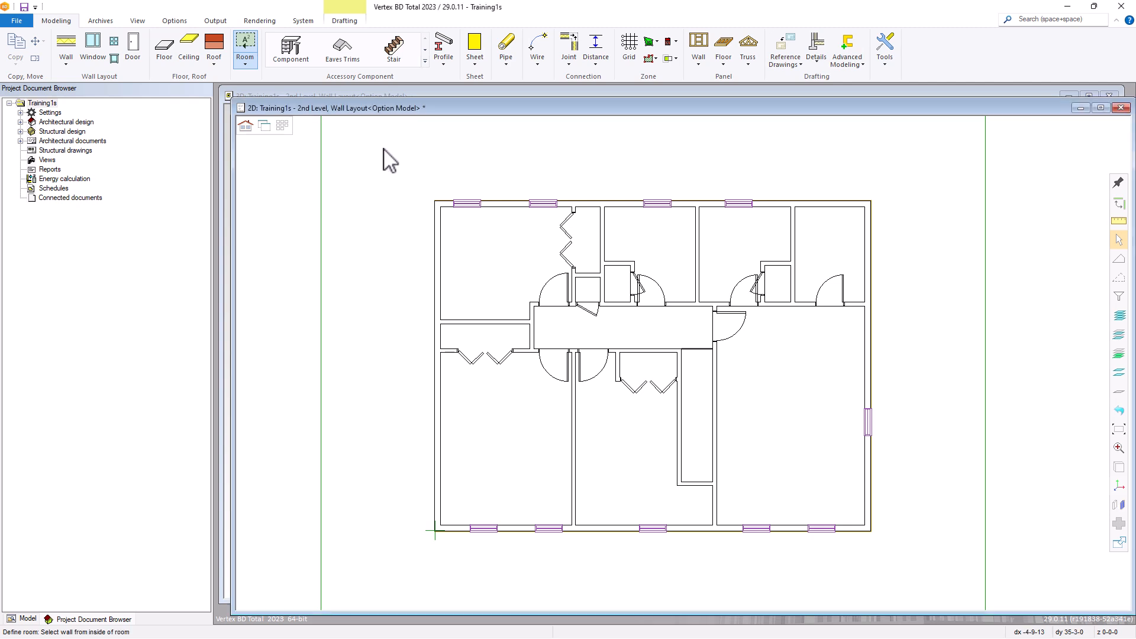
click(719, 381)
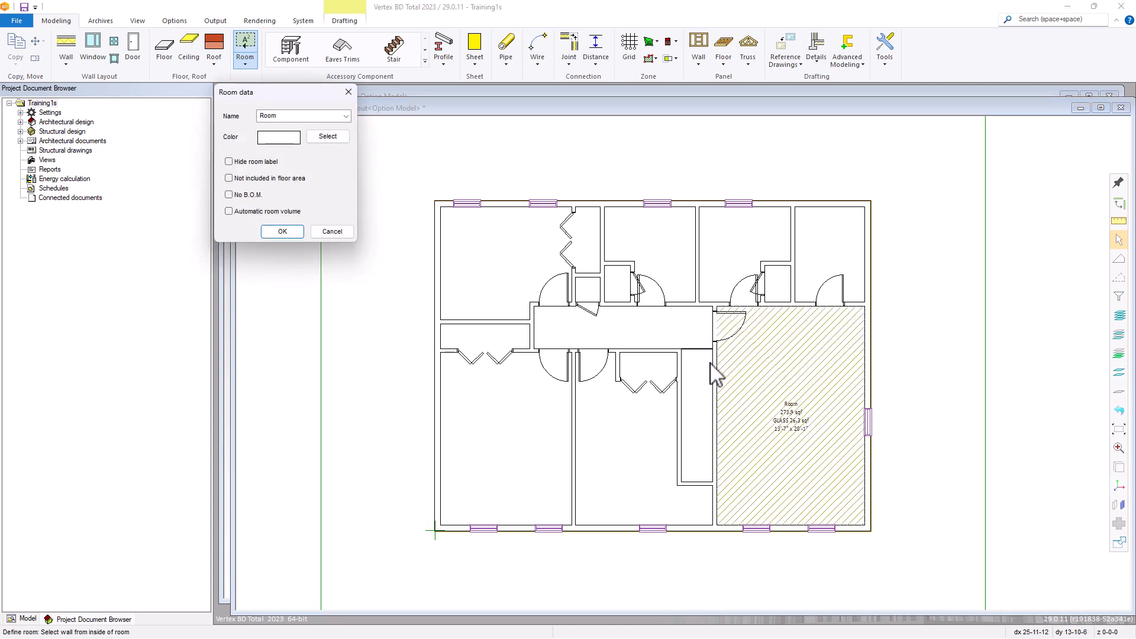
click(345, 116)
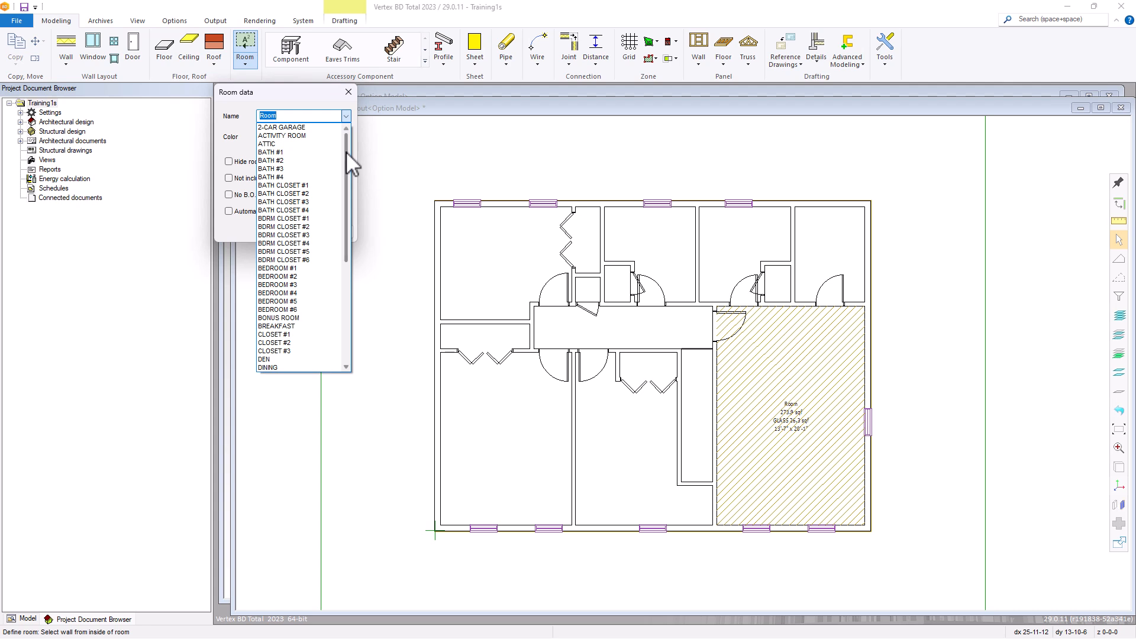
drag(345, 155, 339, 246)
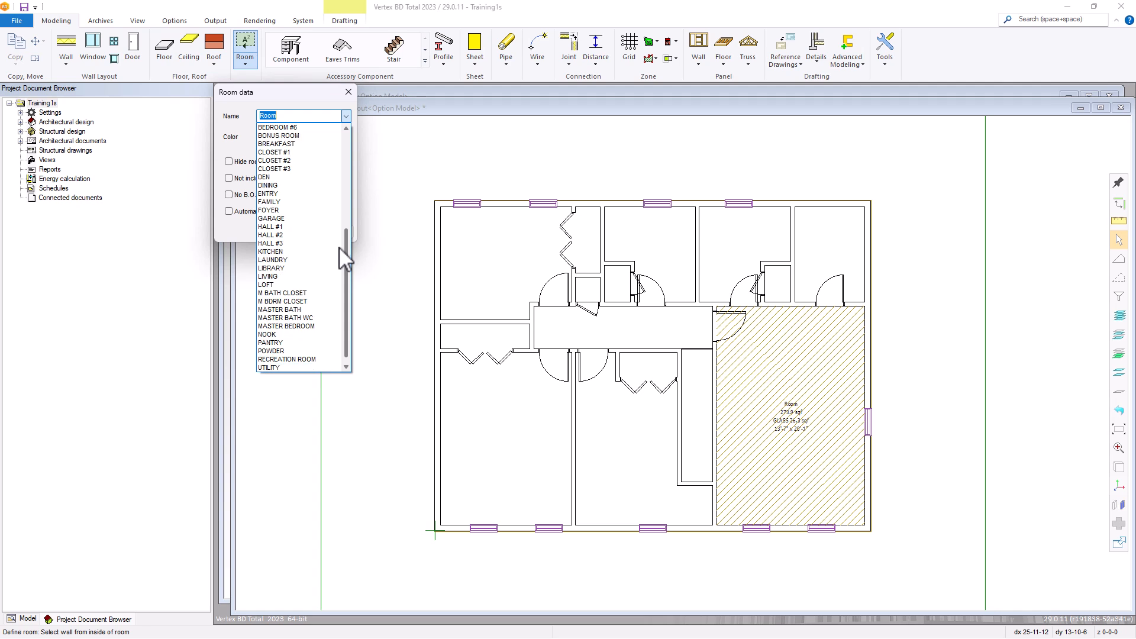
click(296, 327)
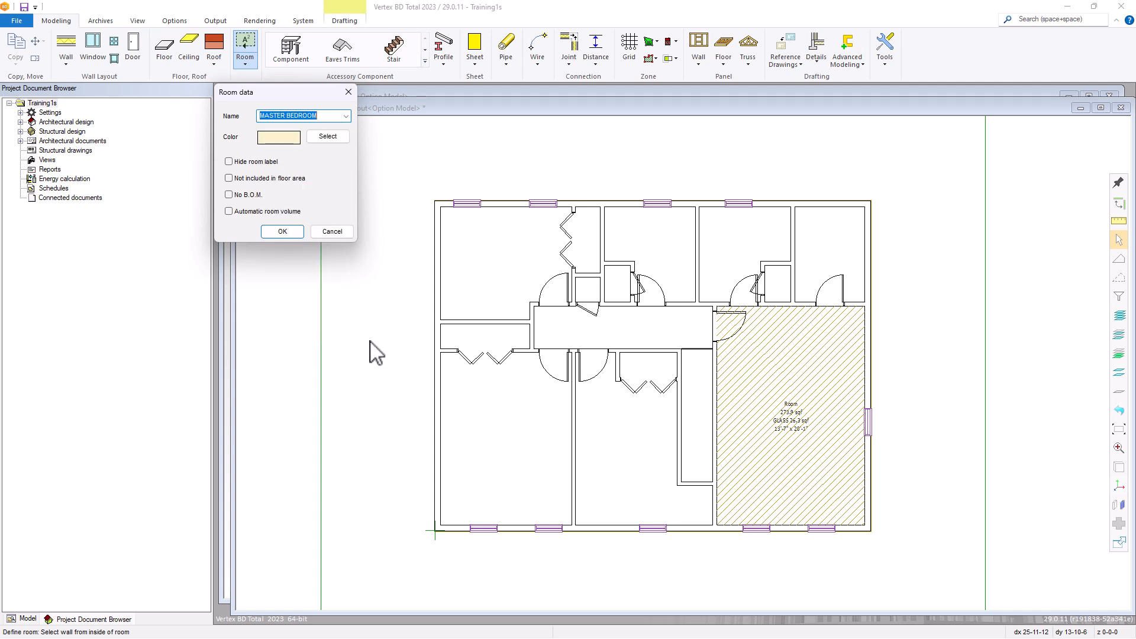
click(286, 231)
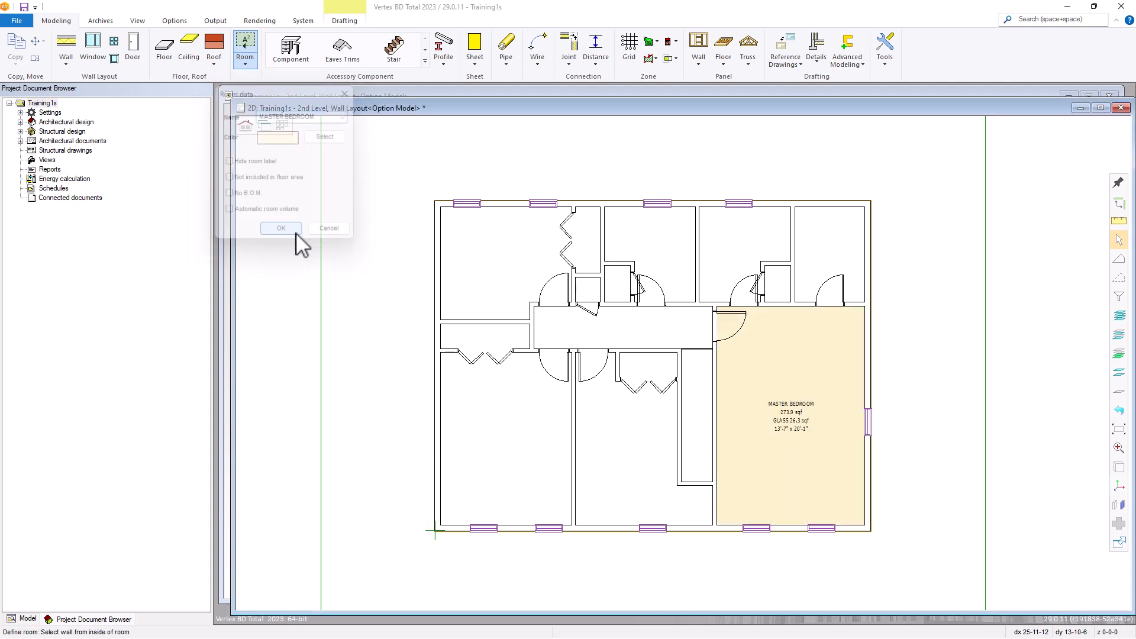
Define the small room in the plan's upper-right corner, above the master bedroom, as M BDRM CLOSET
click(833, 222)
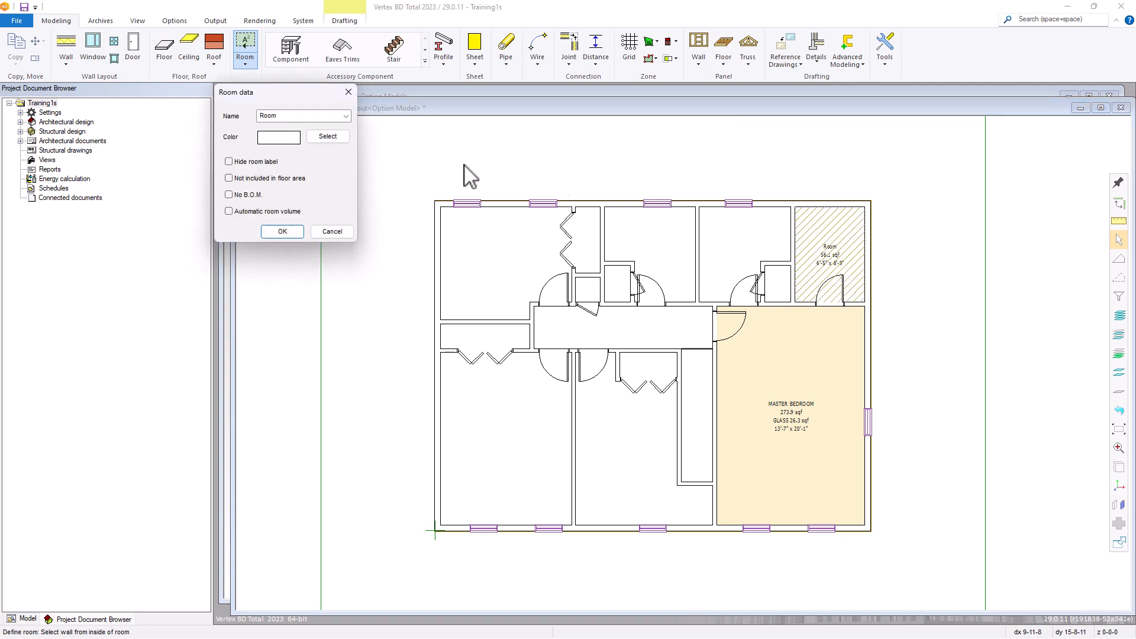
click(347, 116)
drag(343, 173, 337, 272)
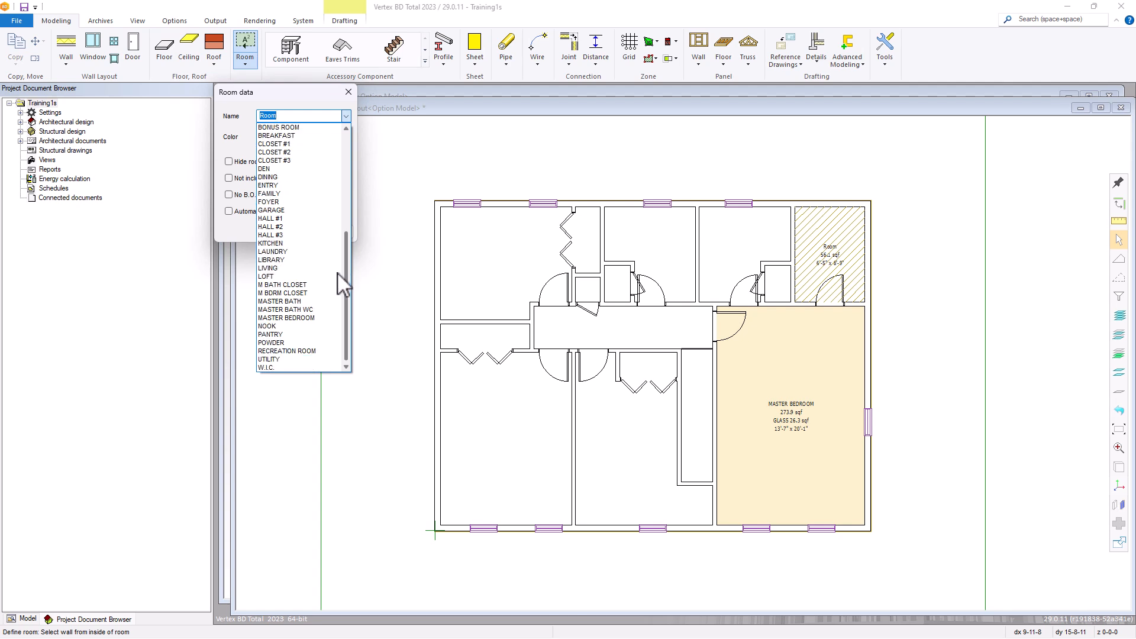
click(299, 294)
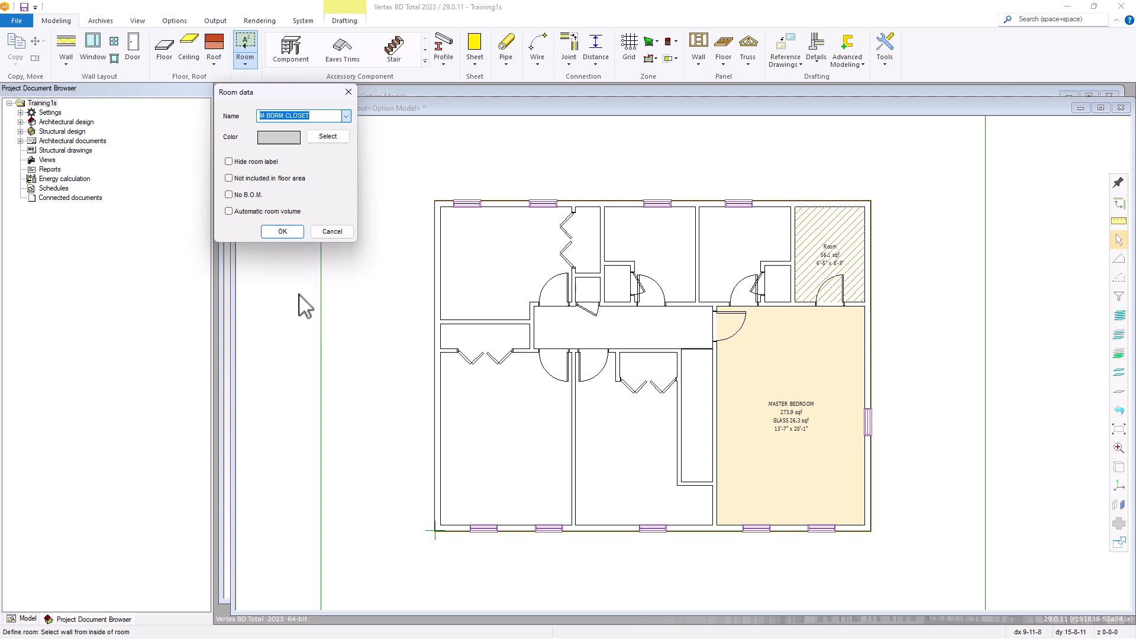
click(295, 234)
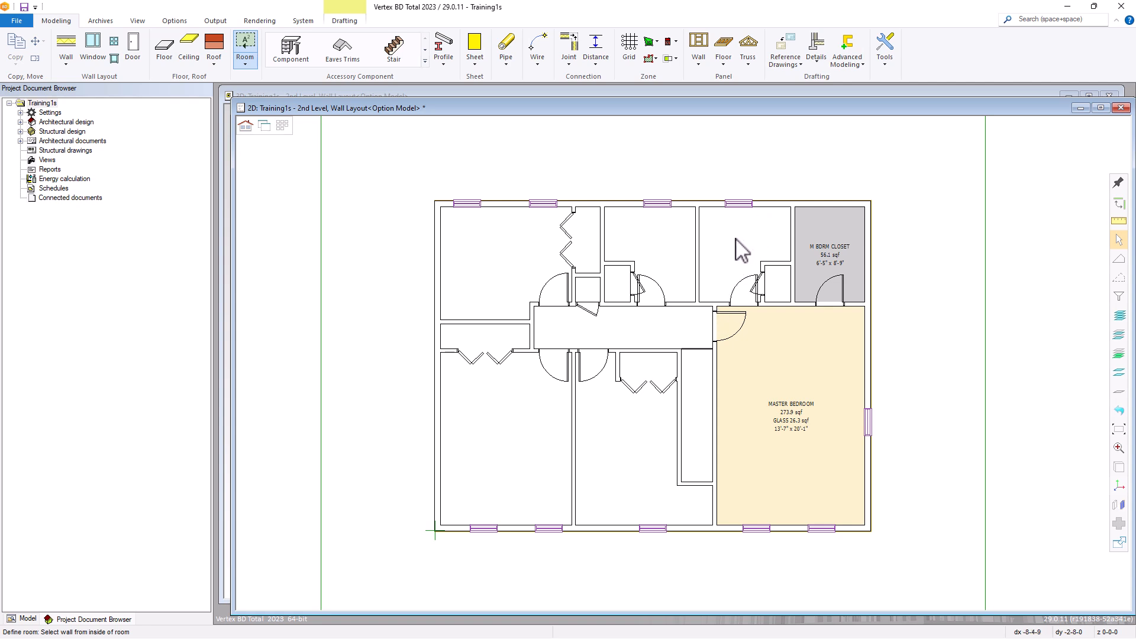
Define the windowed room adjoining the master bedroom closet as MASTER BATH
click(762, 215)
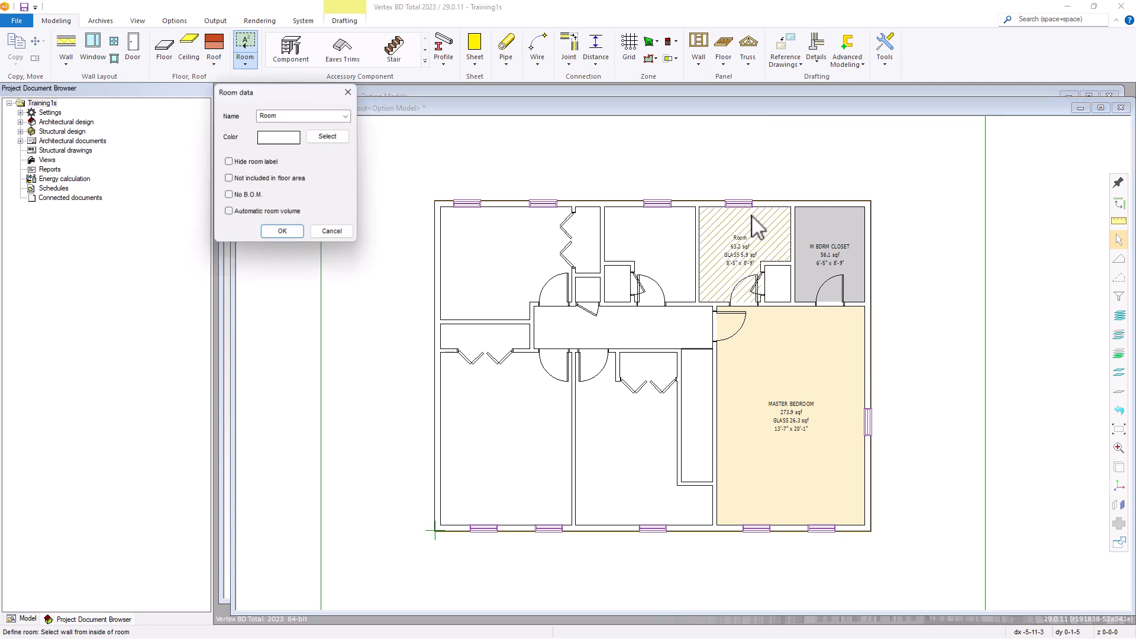
click(346, 116)
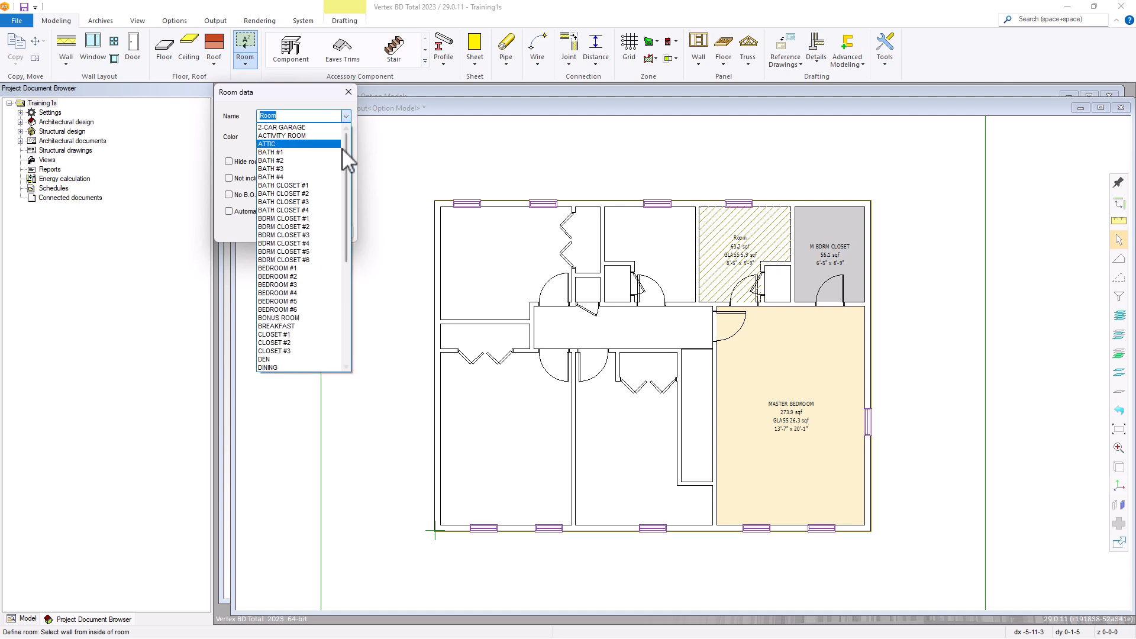
drag(343, 148, 337, 261)
click(289, 301)
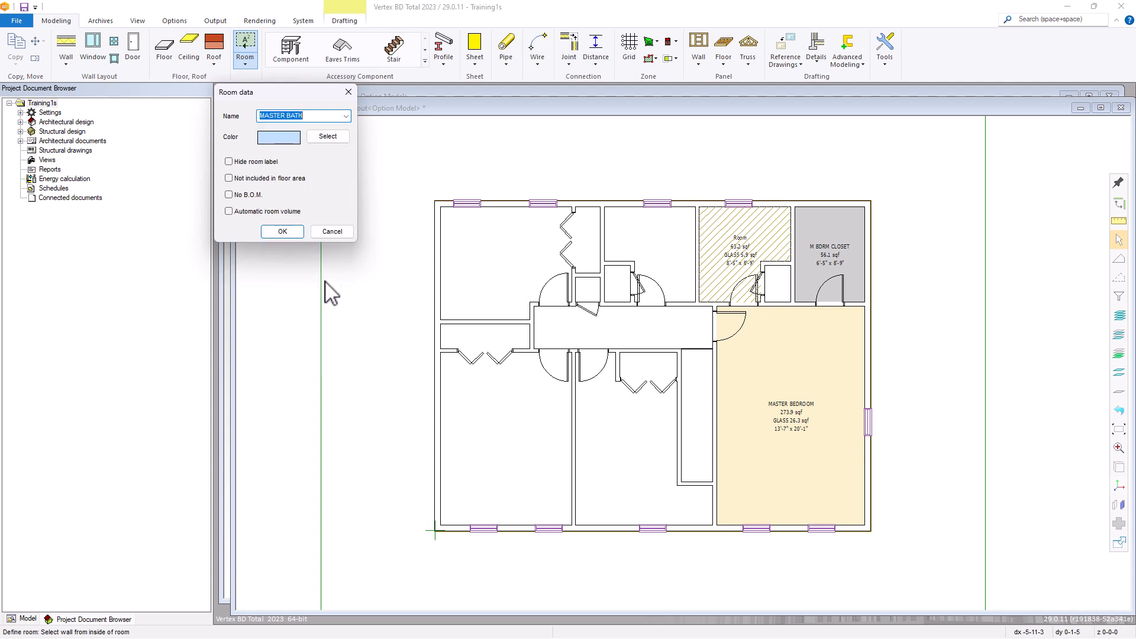
click(284, 230)
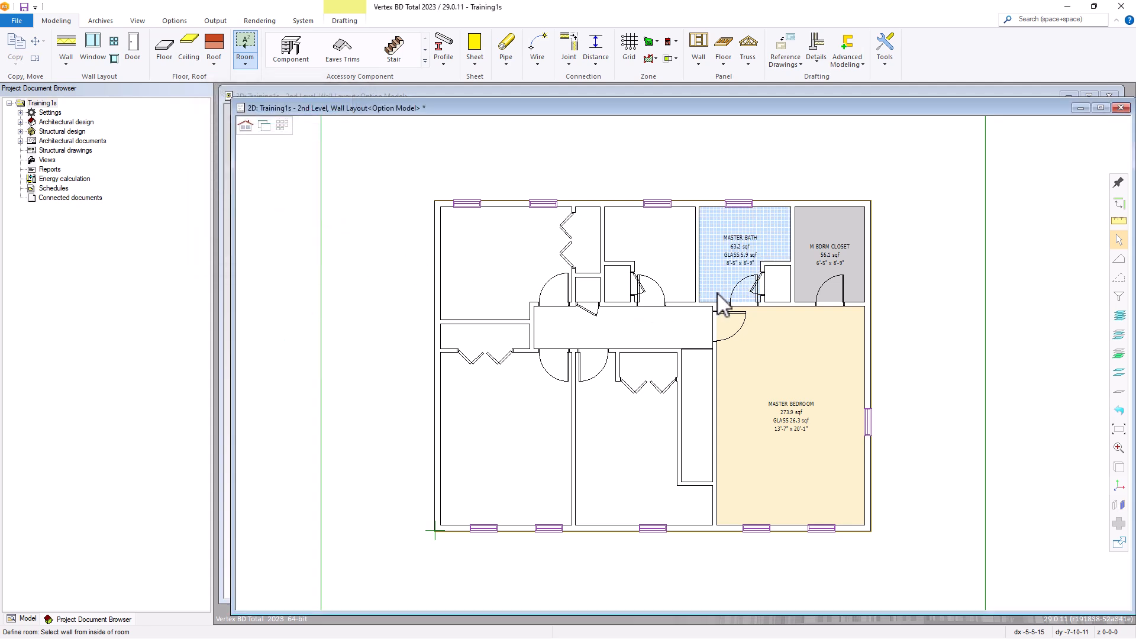
Define the small enclosure between the master bath and the master bedroom closet as M BATH CLOSET
scroll(775, 293, up, 3)
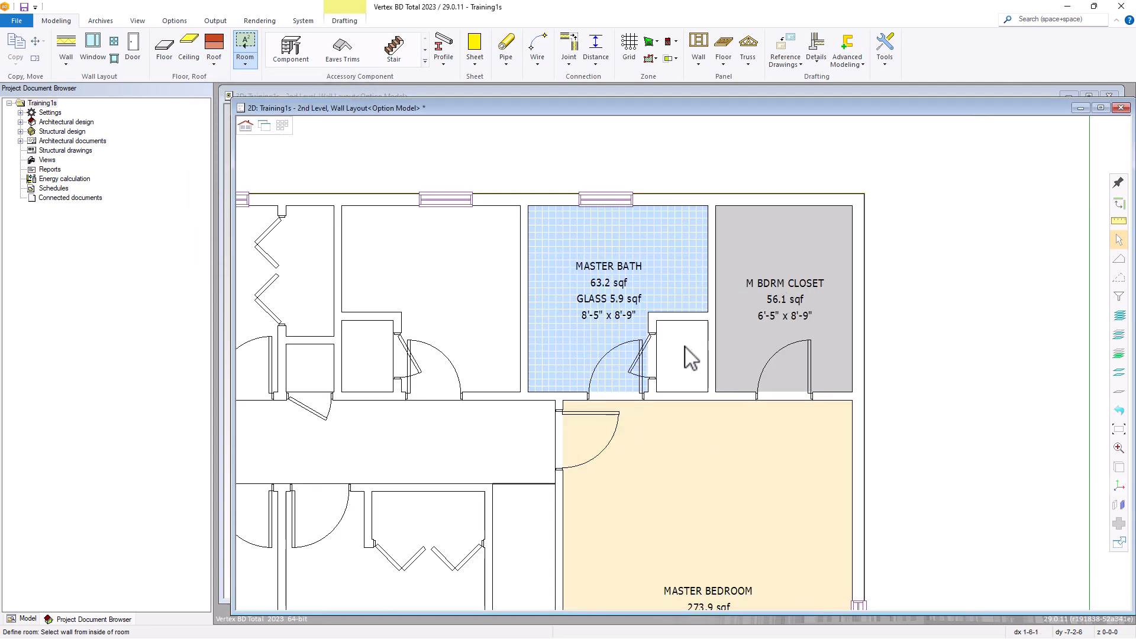
click(691, 337)
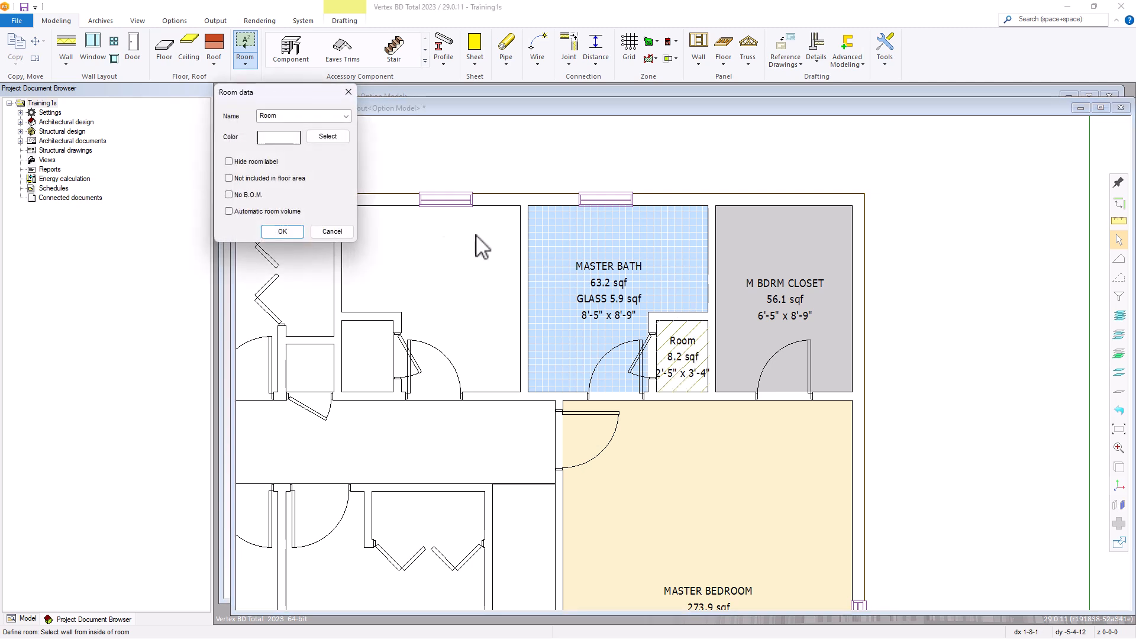
click(345, 116)
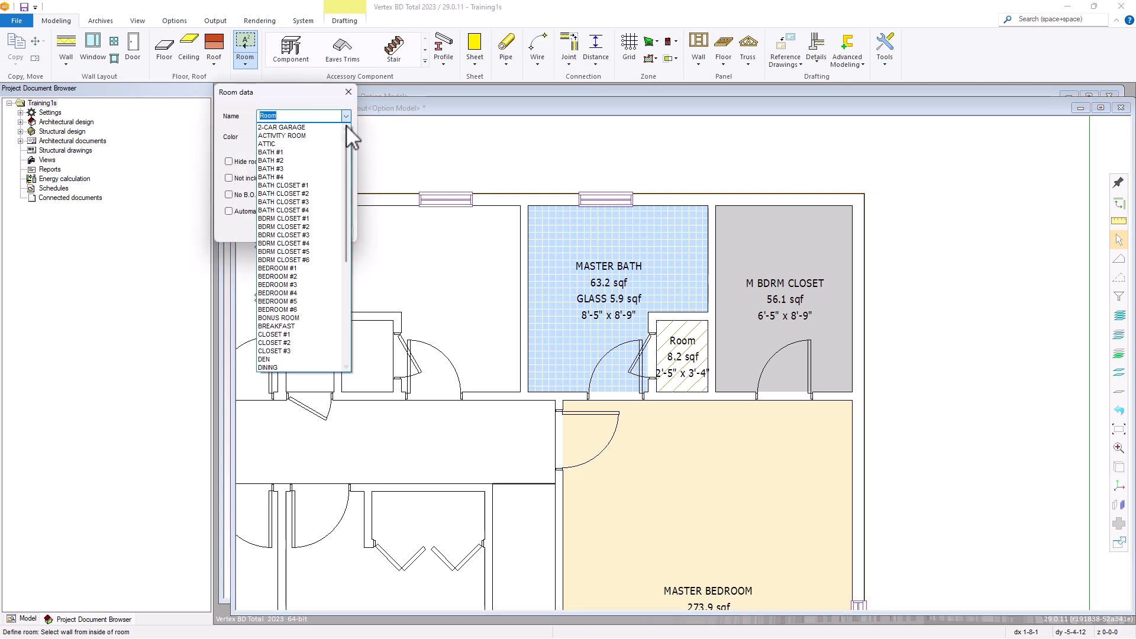
drag(350, 191, 345, 257)
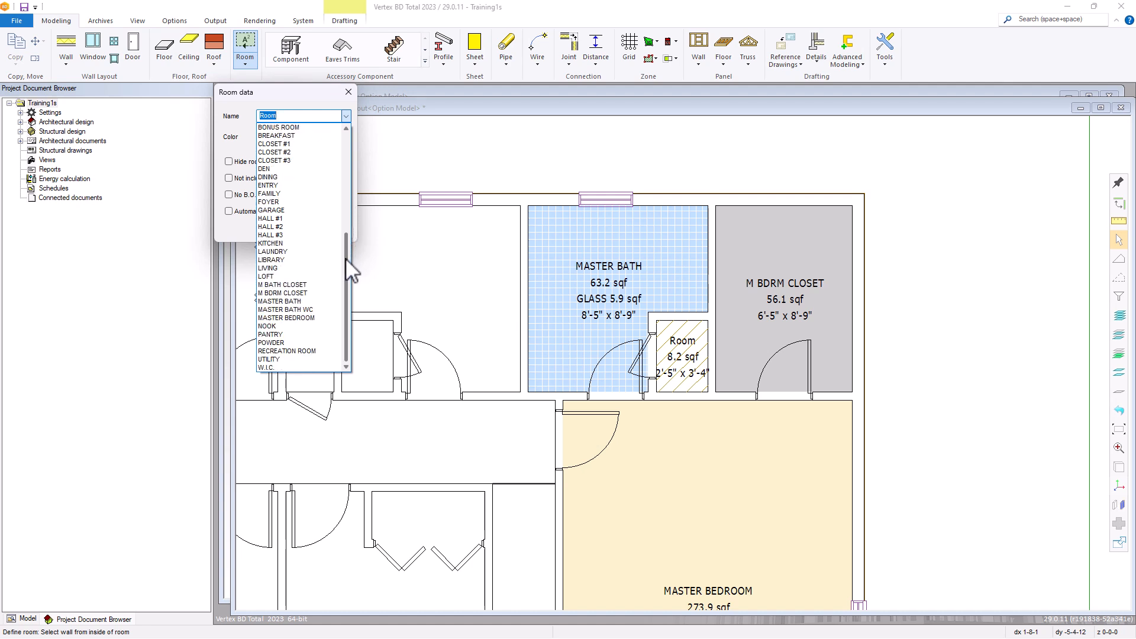
click(282, 286)
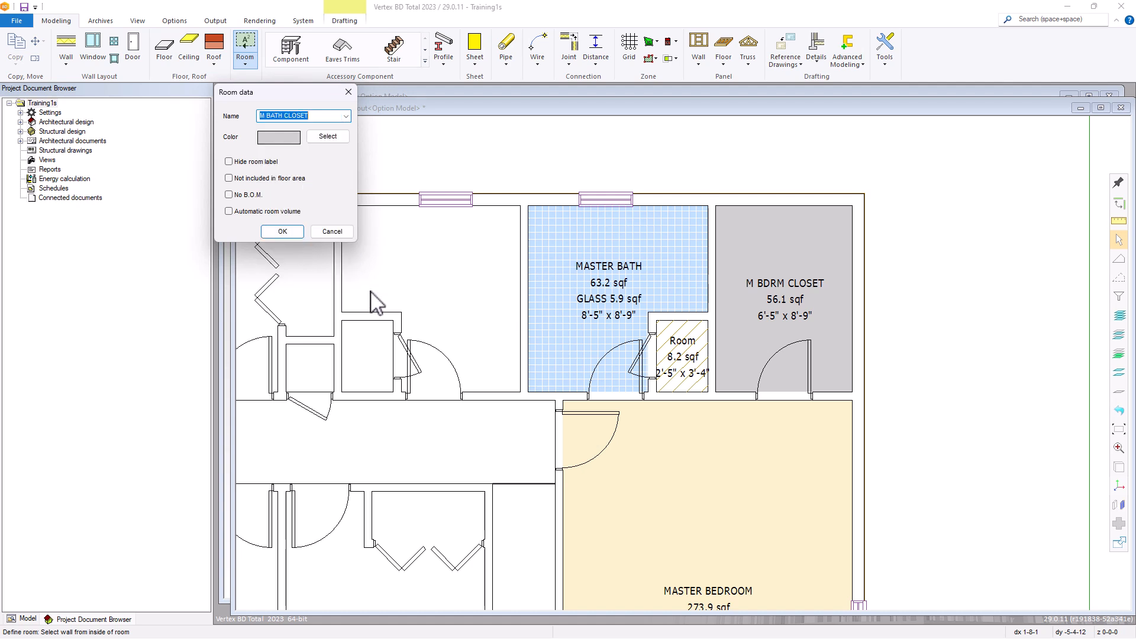
click(286, 233)
Define the windowed room on the other side of the master bath as BATH #2
scroll(651, 384, down, 3)
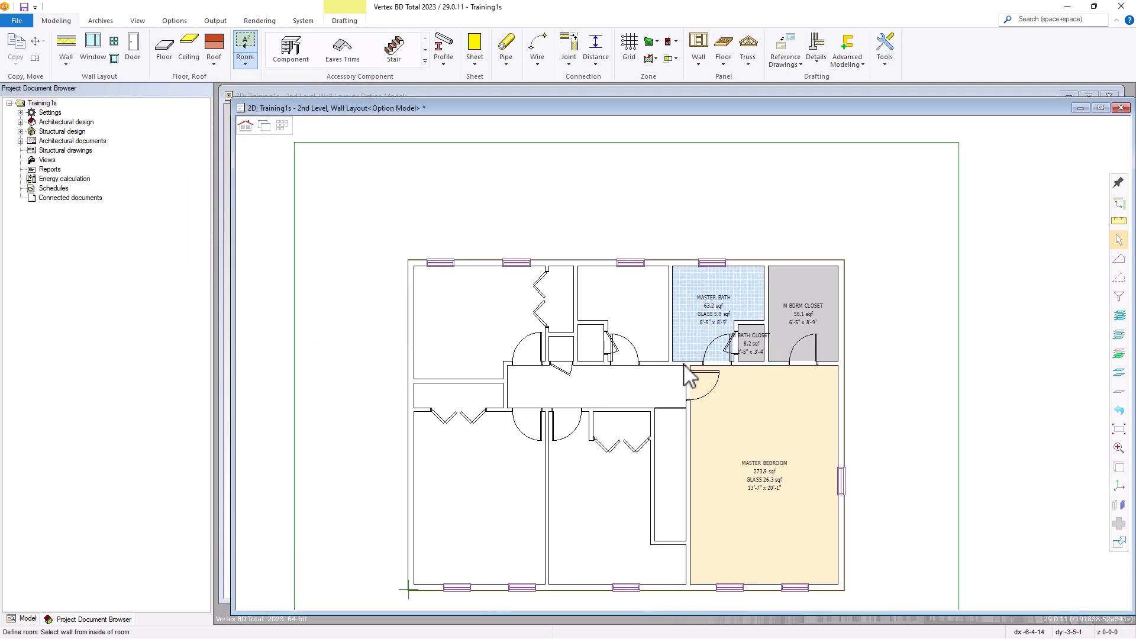
scroll(604, 357, up, 2)
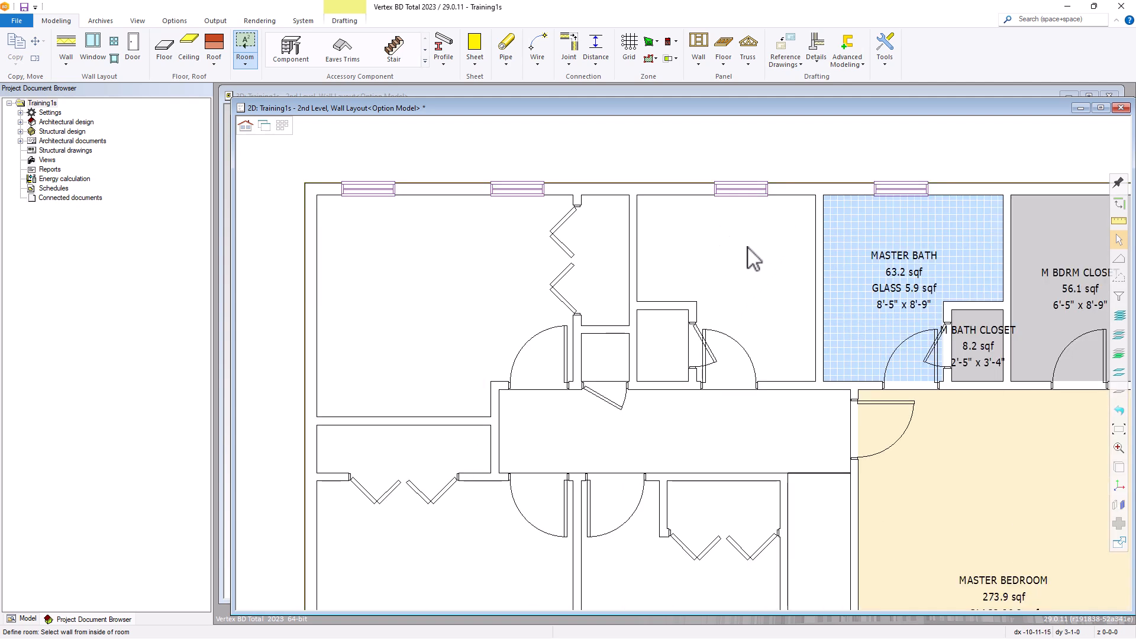
click(782, 201)
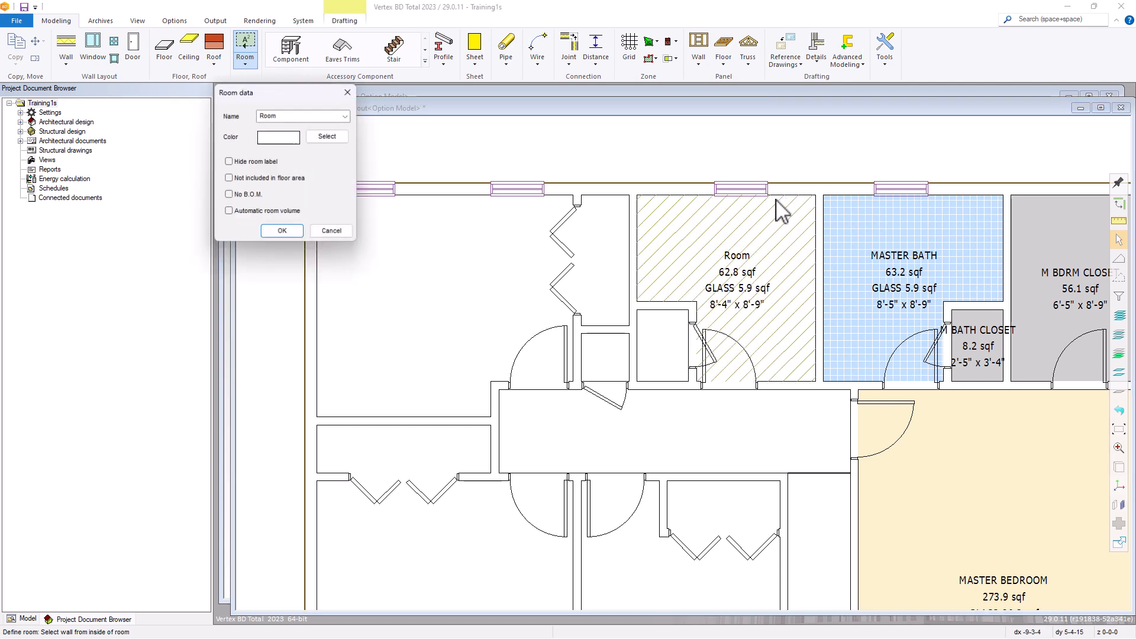
click(344, 117)
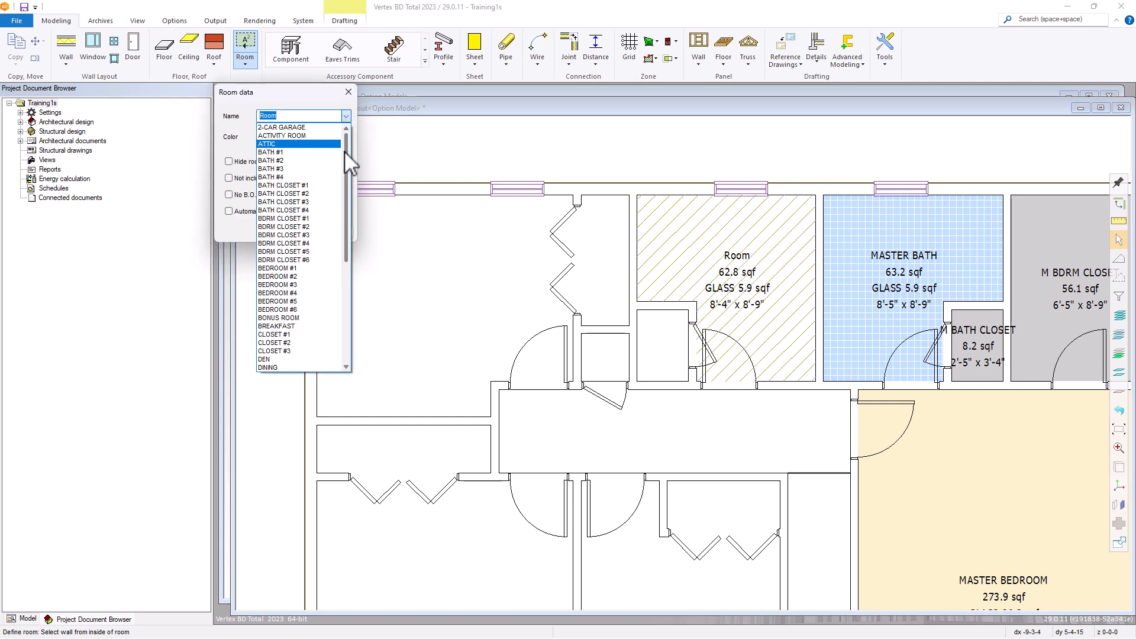
drag(345, 151, 346, 143)
click(272, 162)
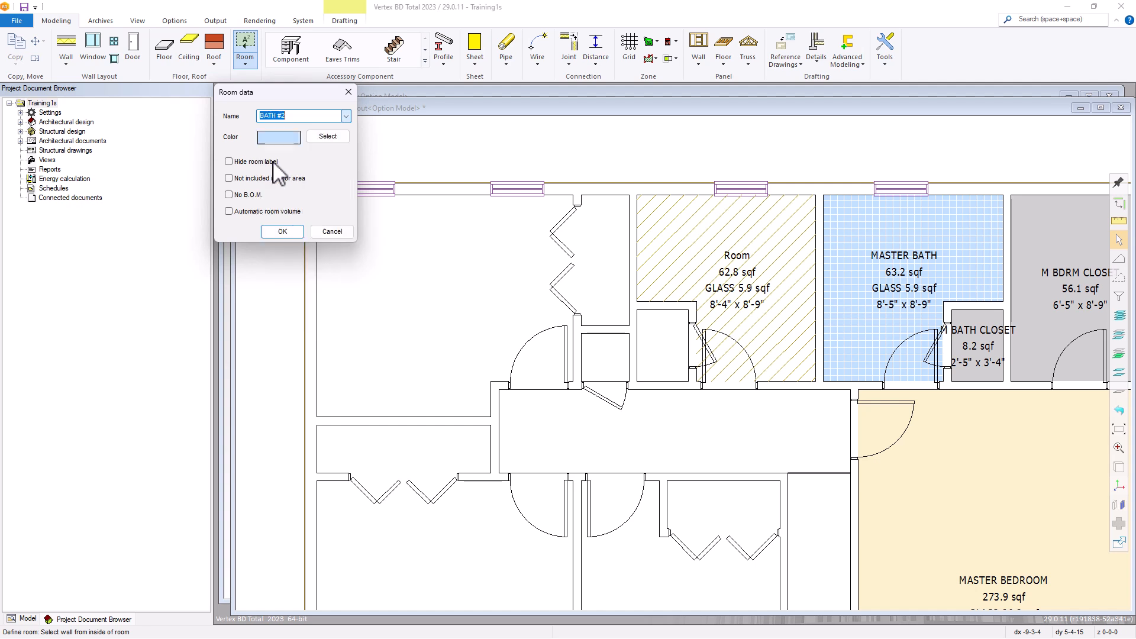
click(283, 231)
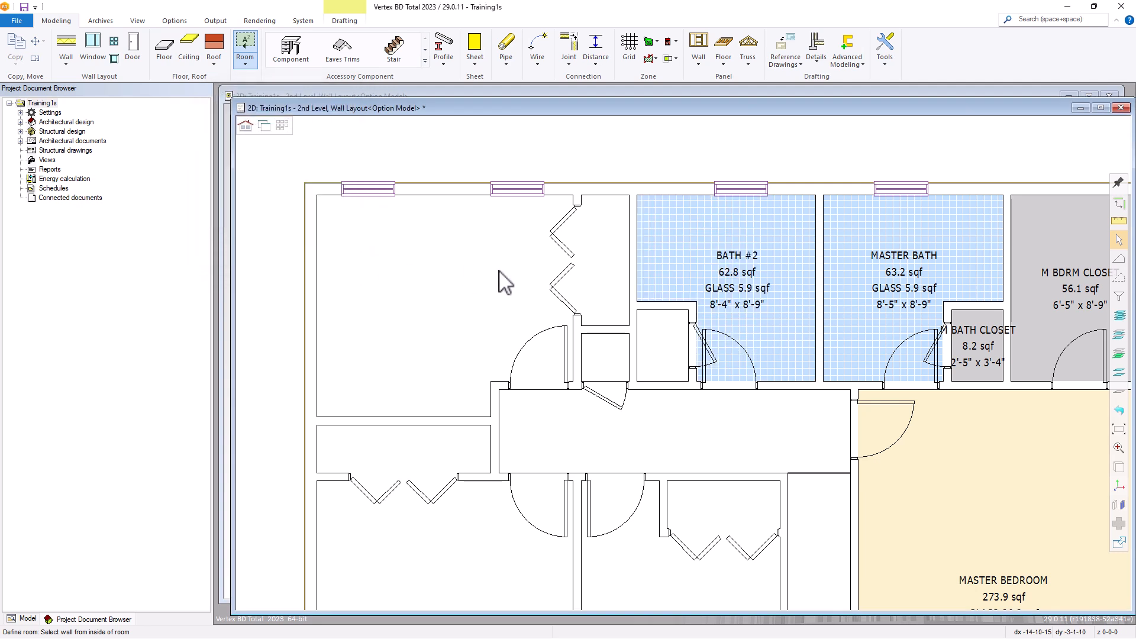
Define the small enclosure in the lower-left corner of the second bath as BATH CLOSET #2
click(660, 312)
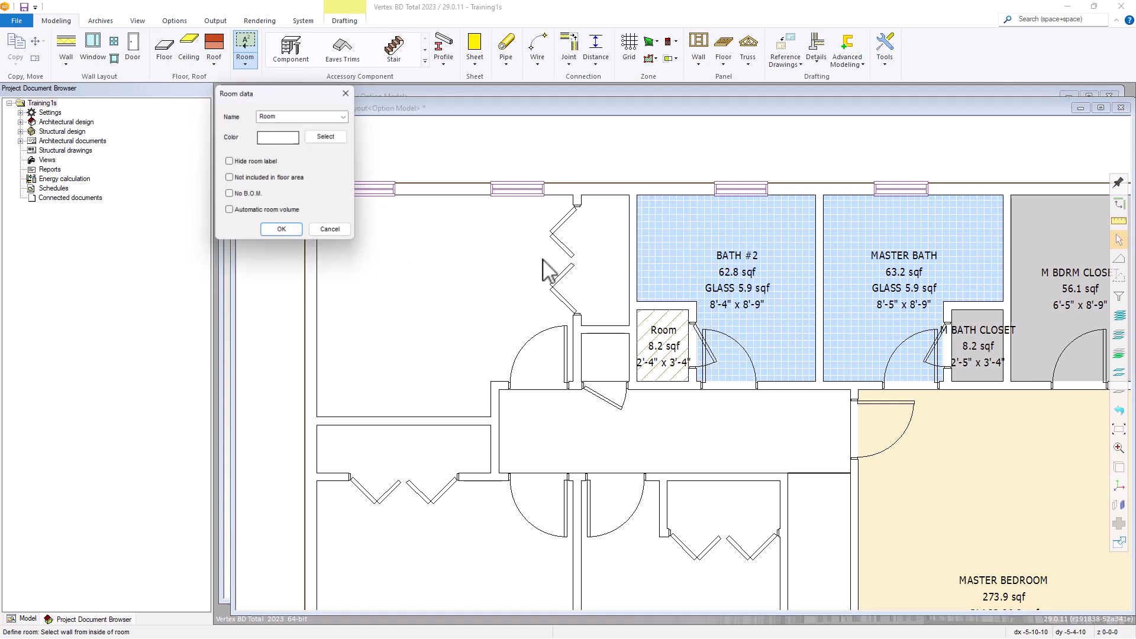
click(345, 116)
drag(343, 154, 345, 156)
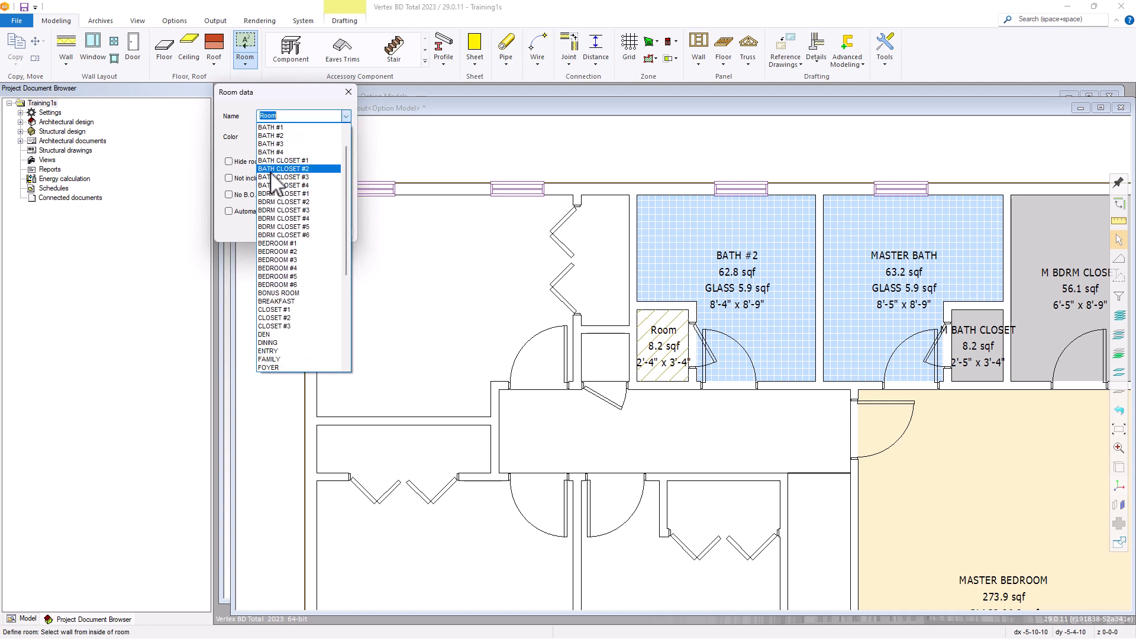
click(291, 169)
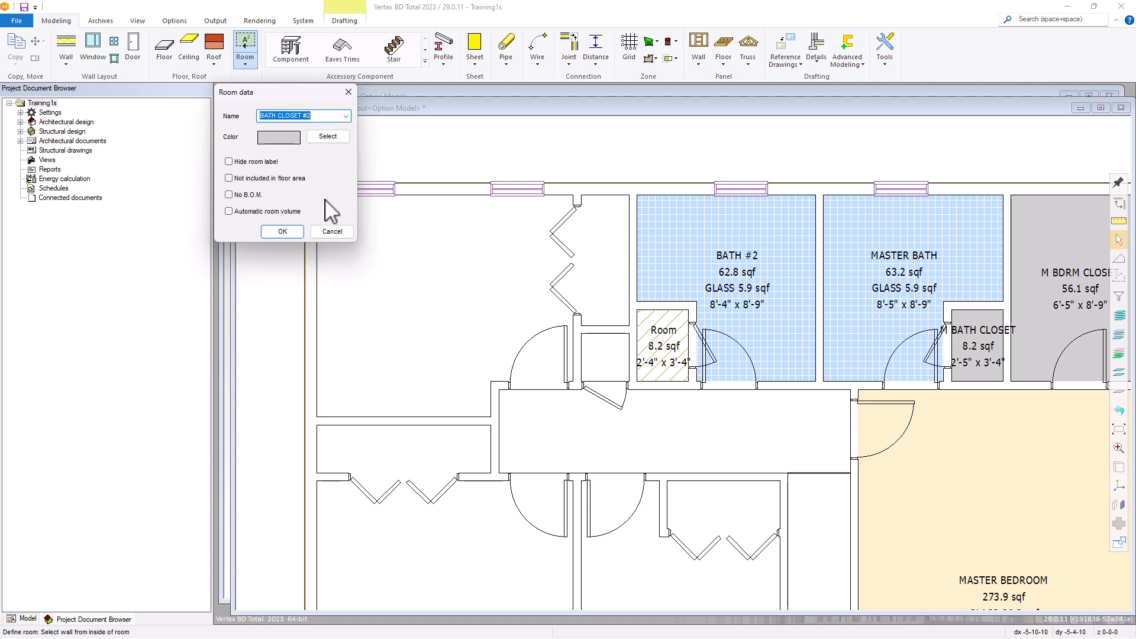
click(282, 230)
Define the upper-left corner room of the floor plan as BEDROOM #3
scroll(567, 352, down, 3)
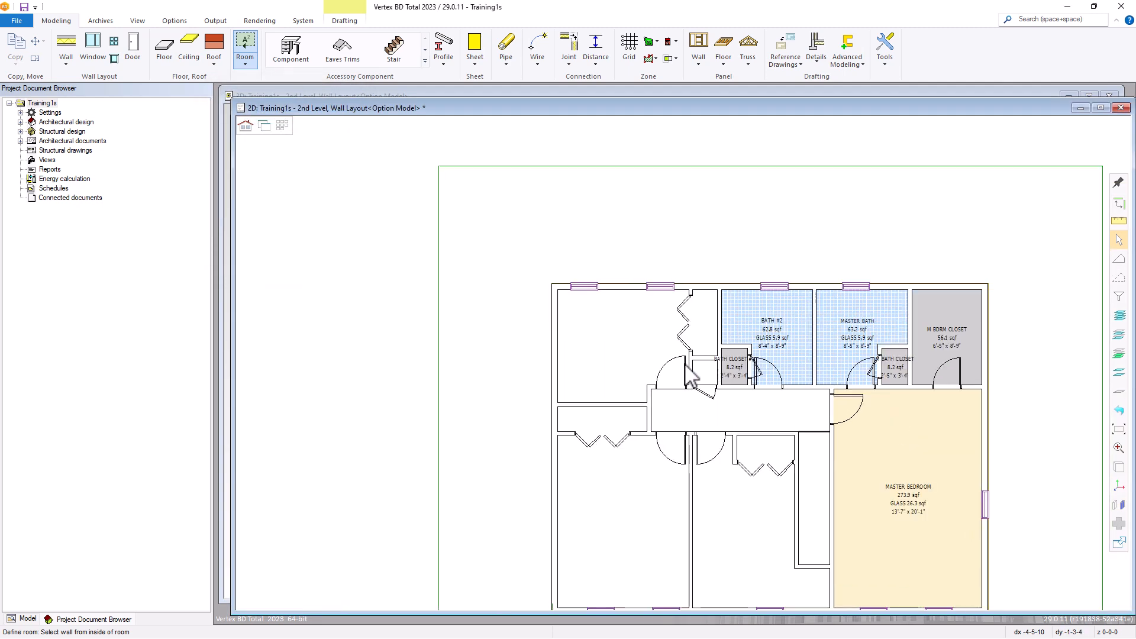
scroll(751, 453, up, 2)
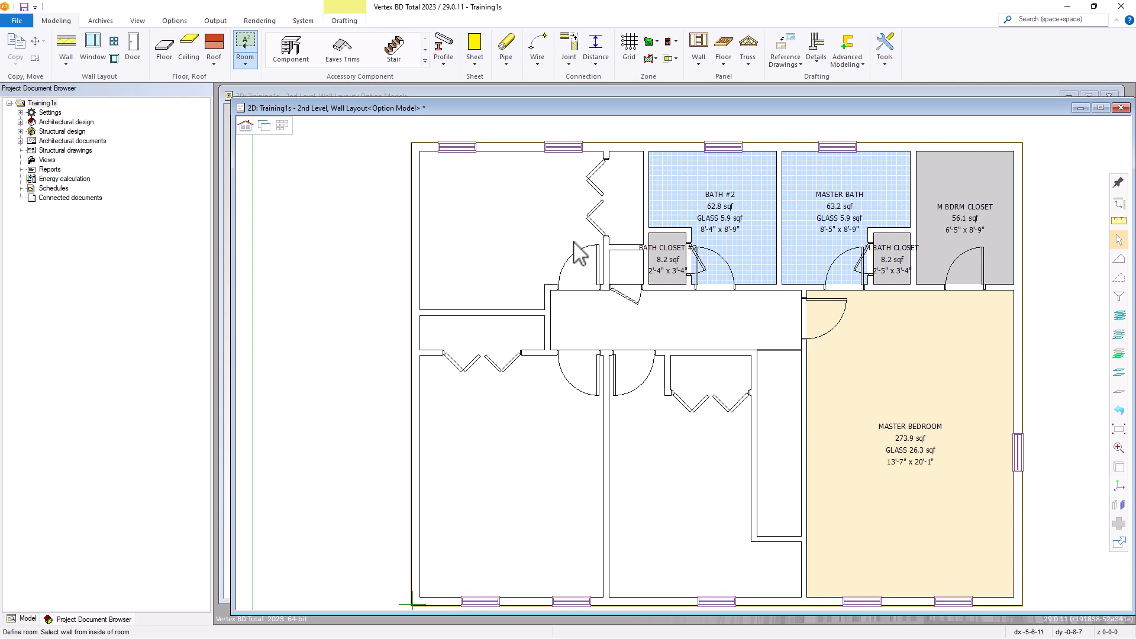
click(511, 166)
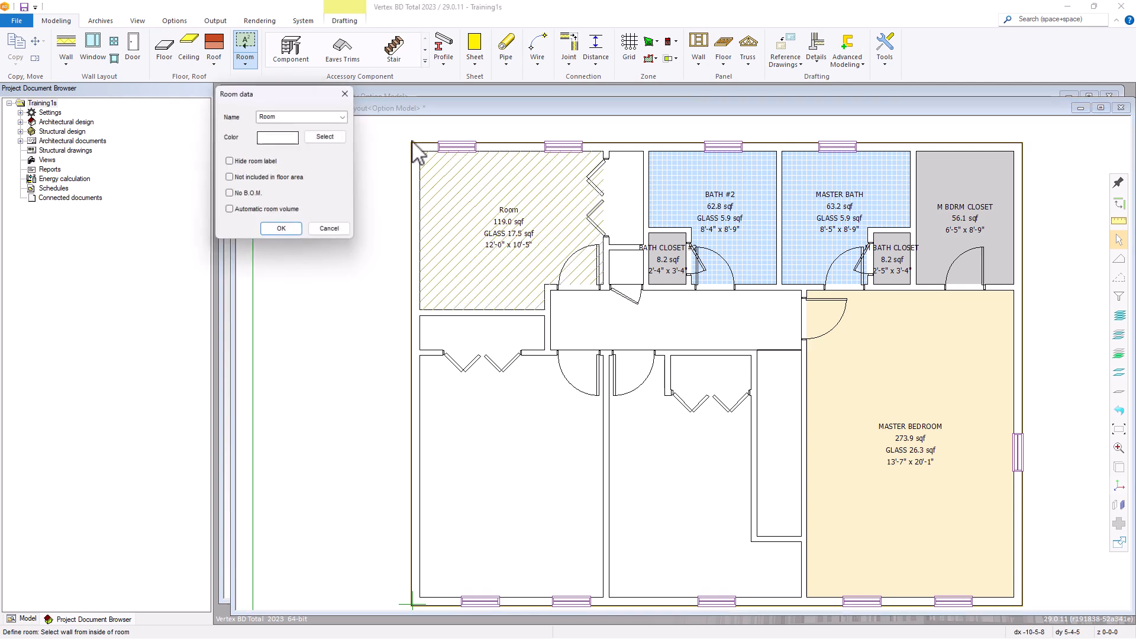
click(346, 116)
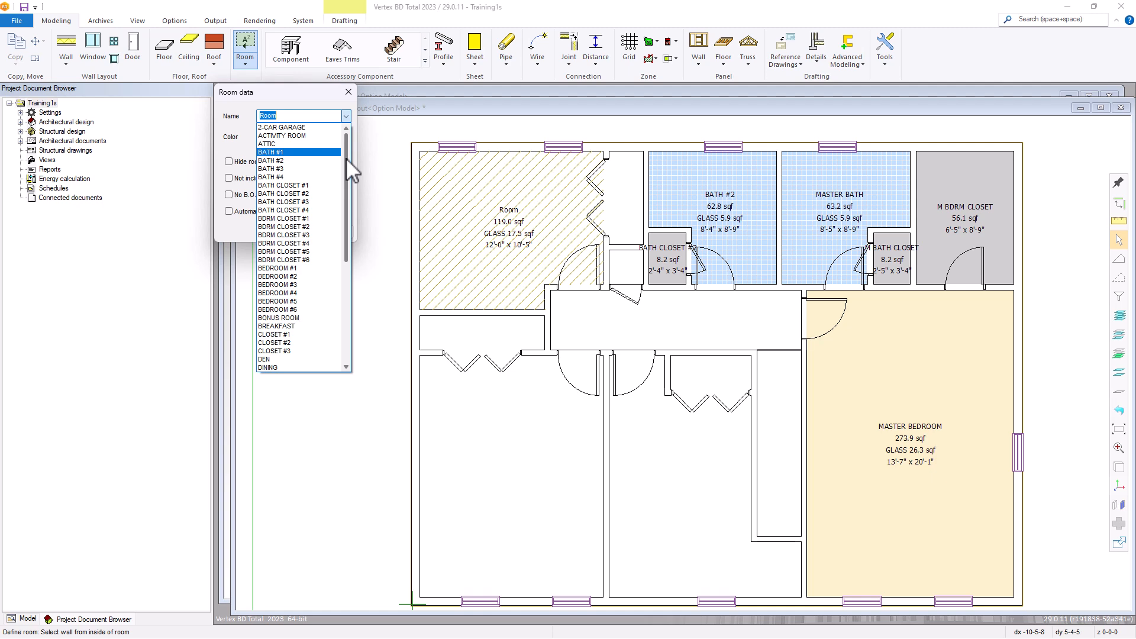
click(289, 285)
click(289, 230)
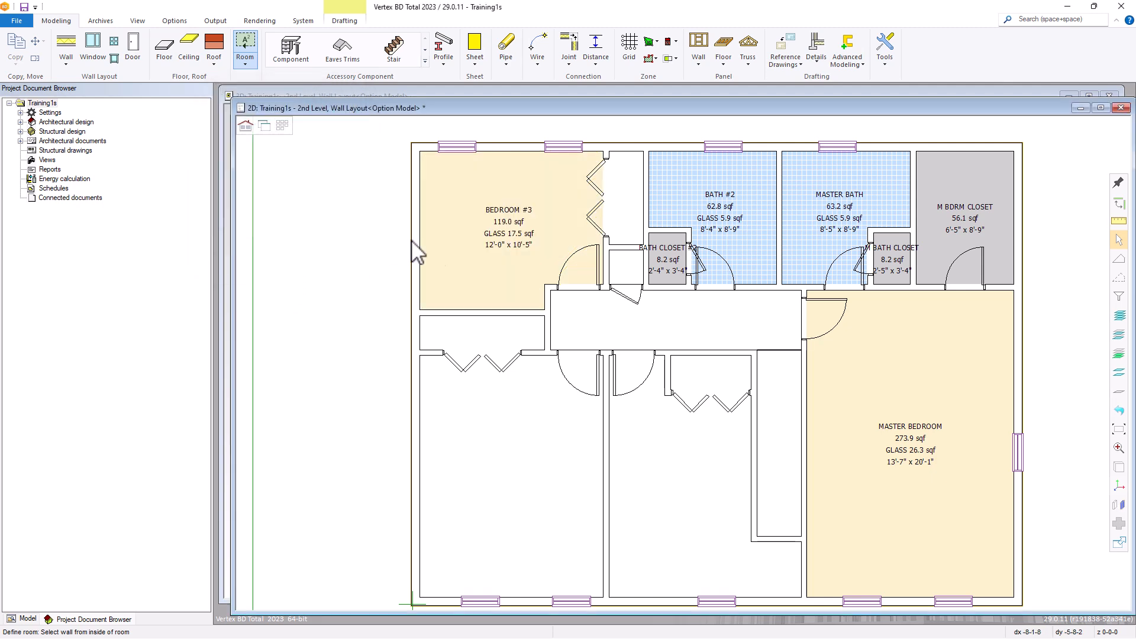
Define the large room in the lower-left corner of the floor plan as BEDROOM #2
click(426, 407)
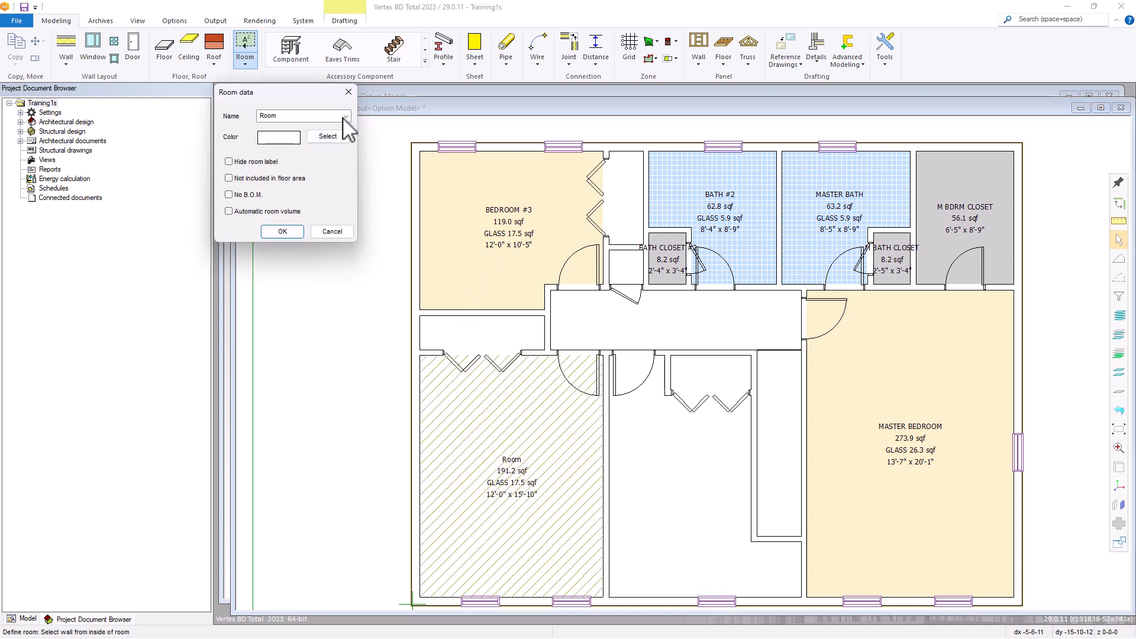
click(345, 116)
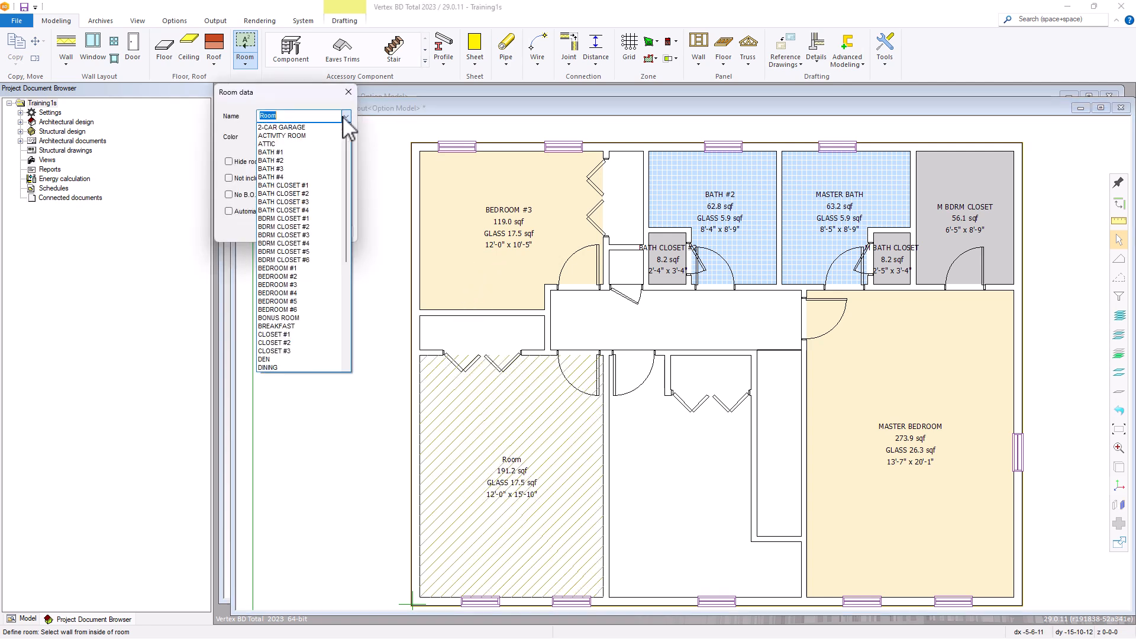
click(288, 276)
click(282, 231)
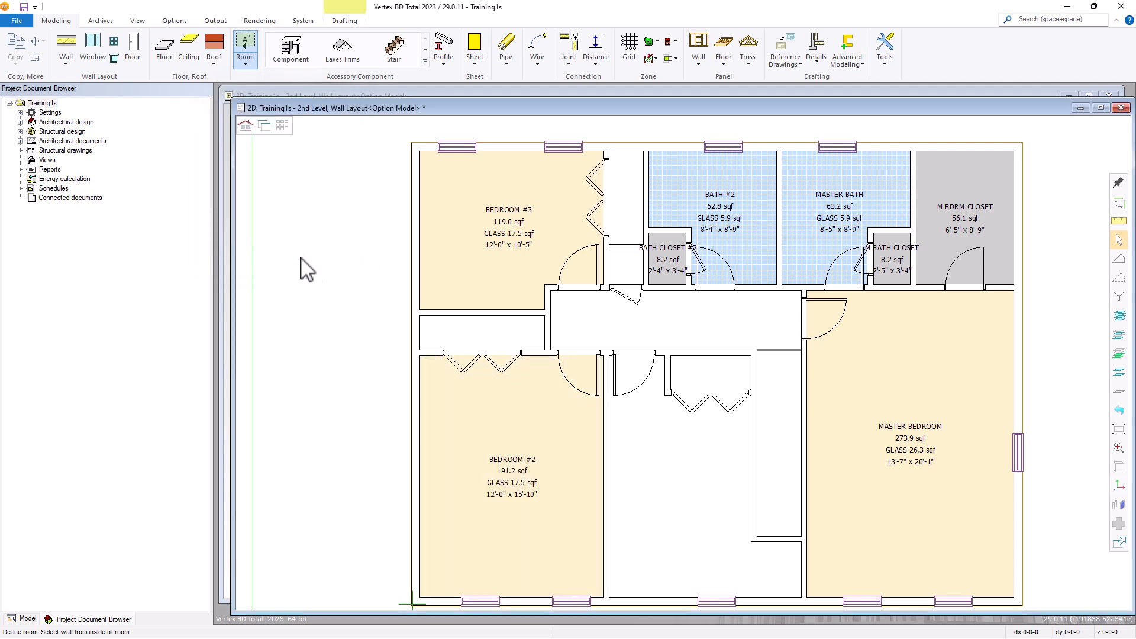
Define the L-shaped room between the second bedroom and the master bedroom as BEDROOM #1
click(617, 456)
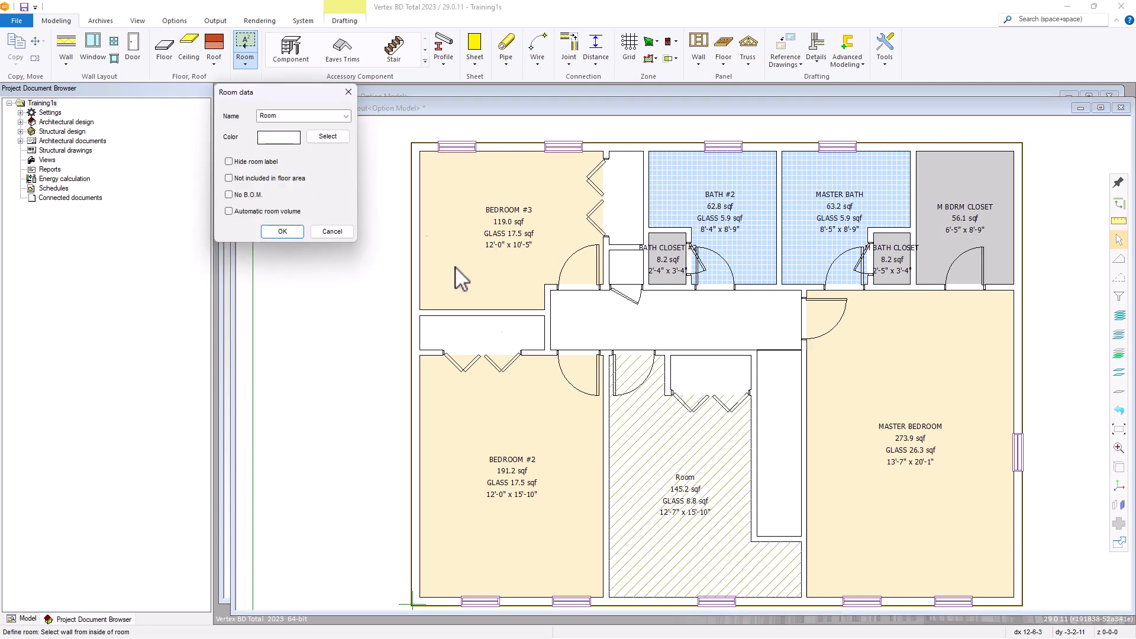
click(346, 117)
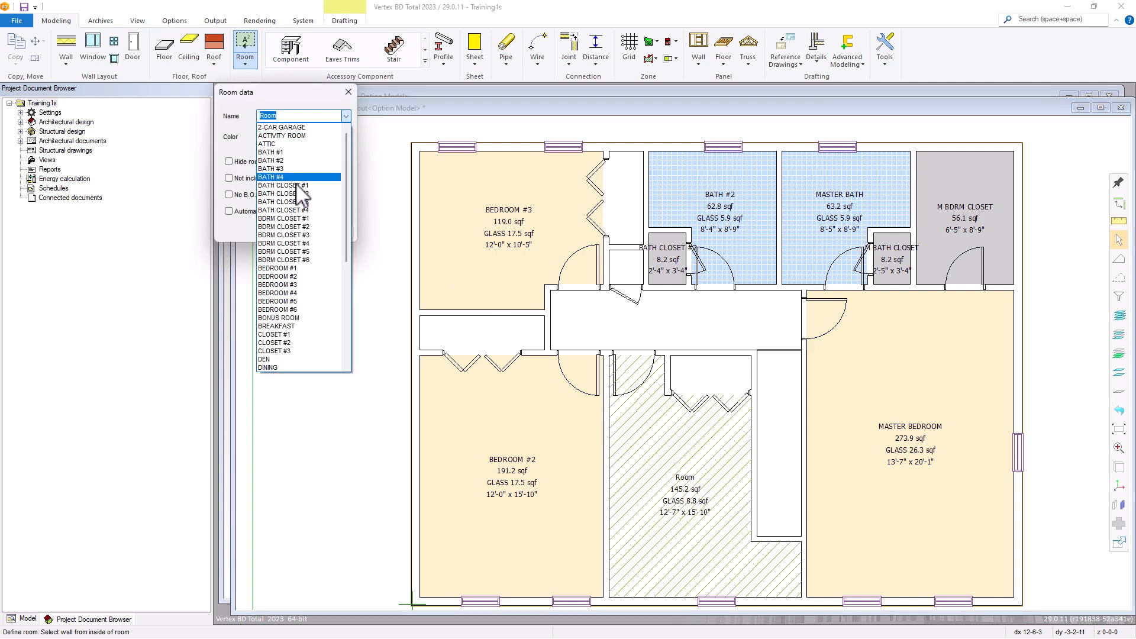
click(286, 269)
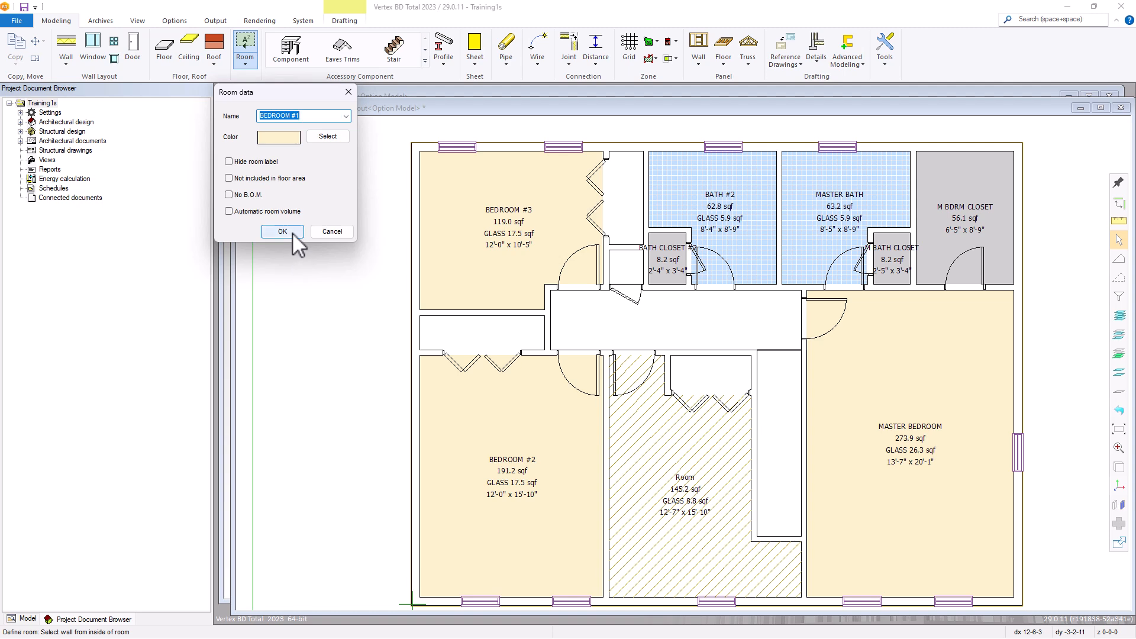
click(292, 233)
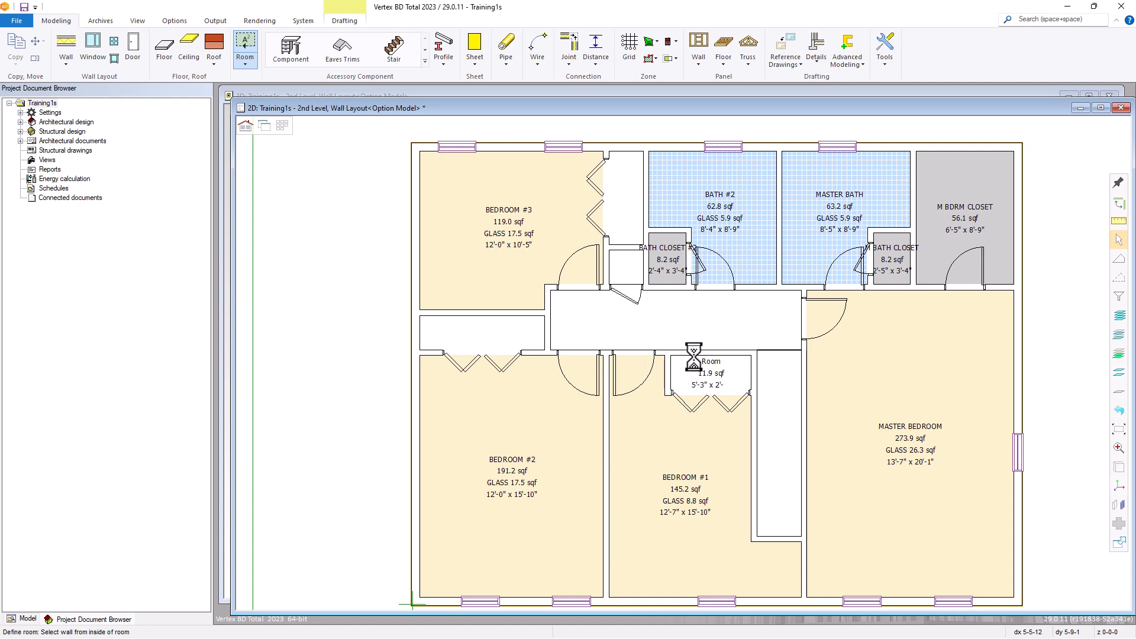
Define the bifold-door enclosure at the upper edge of the first bedroom as BDRM CLOSET #1
click(696, 359)
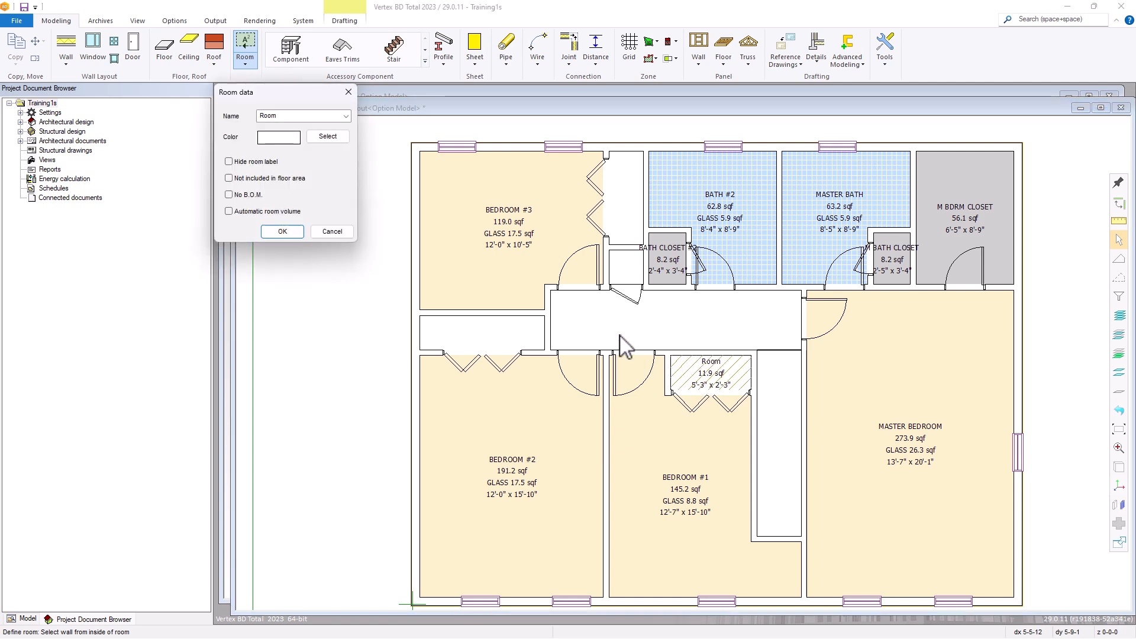
click(345, 118)
drag(343, 136, 348, 175)
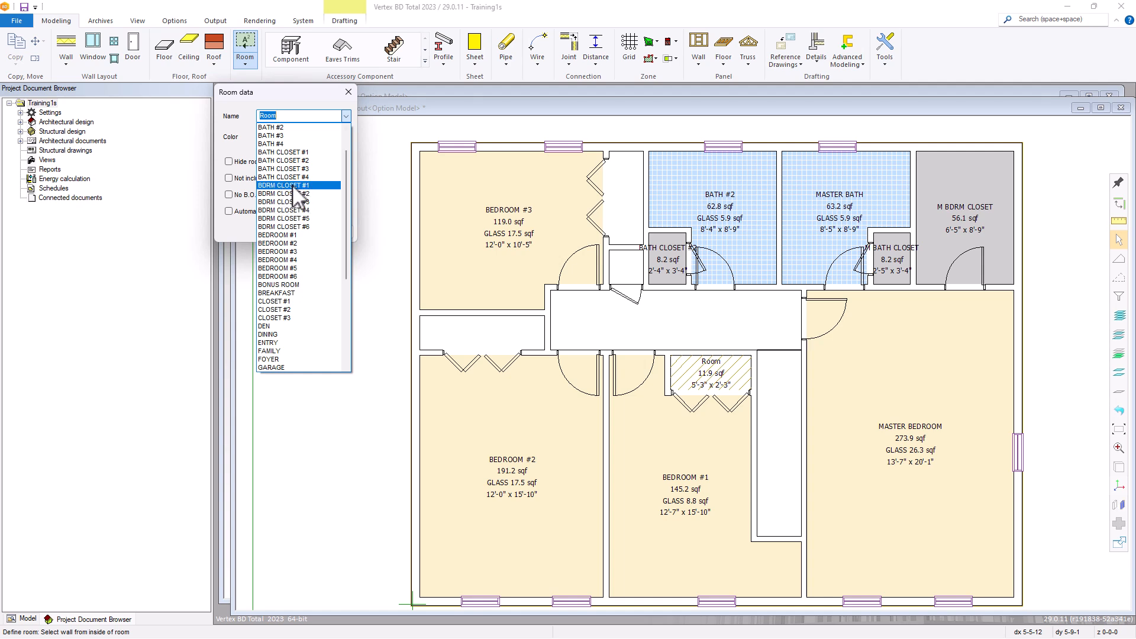
click(295, 185)
click(283, 231)
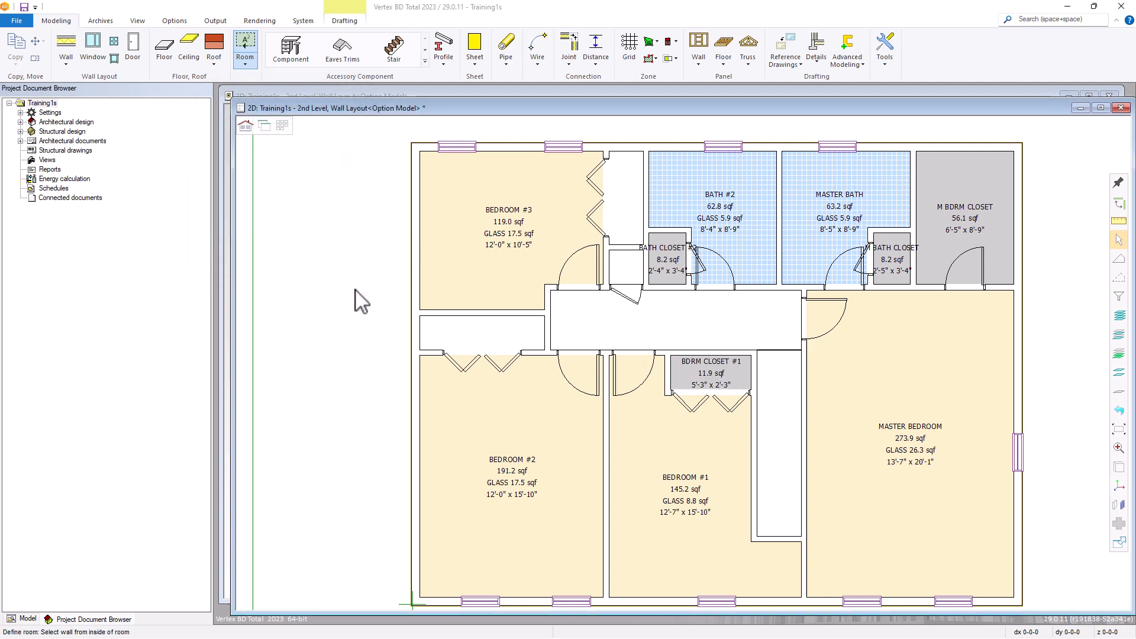
Define the narrow bifold-door enclosure between the second and third bedrooms as BDRM CLOSET #2
click(473, 325)
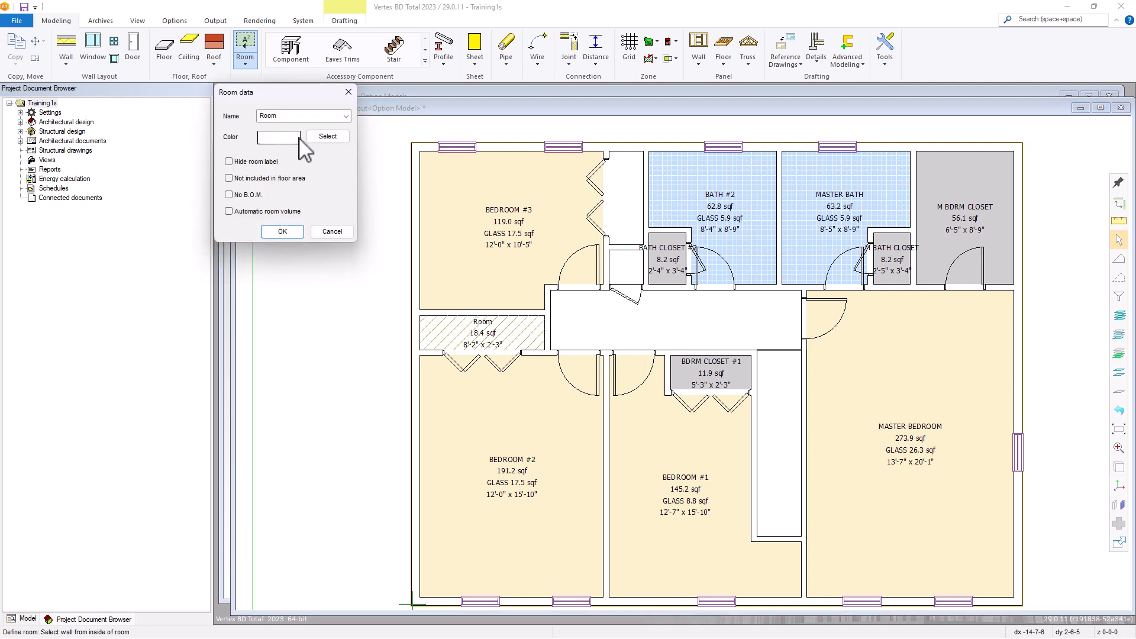
click(348, 117)
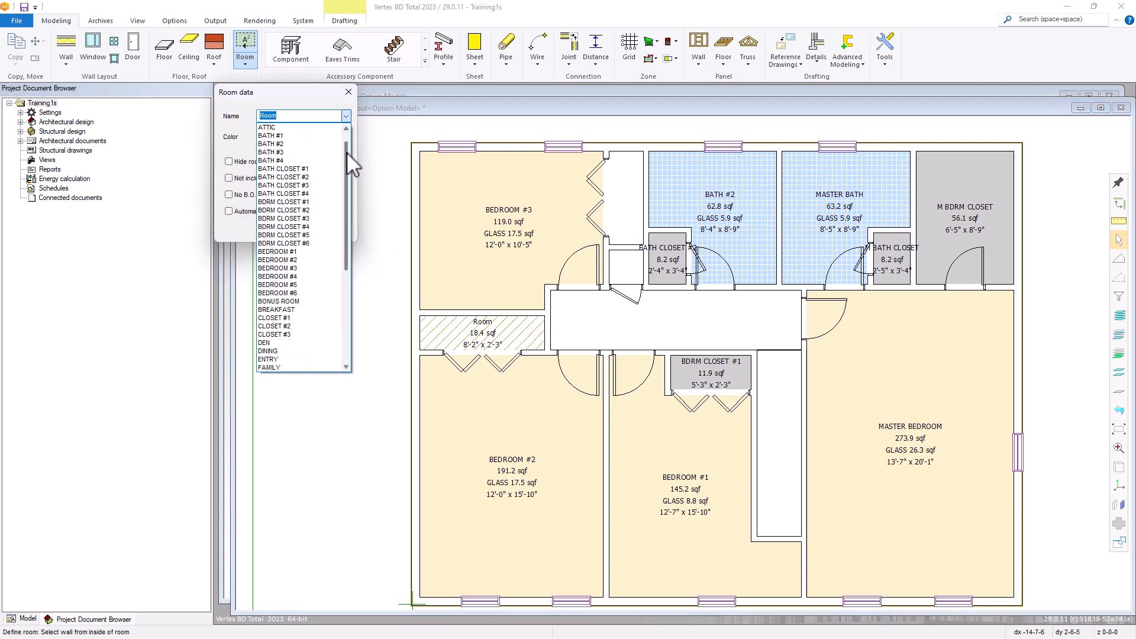
click(296, 193)
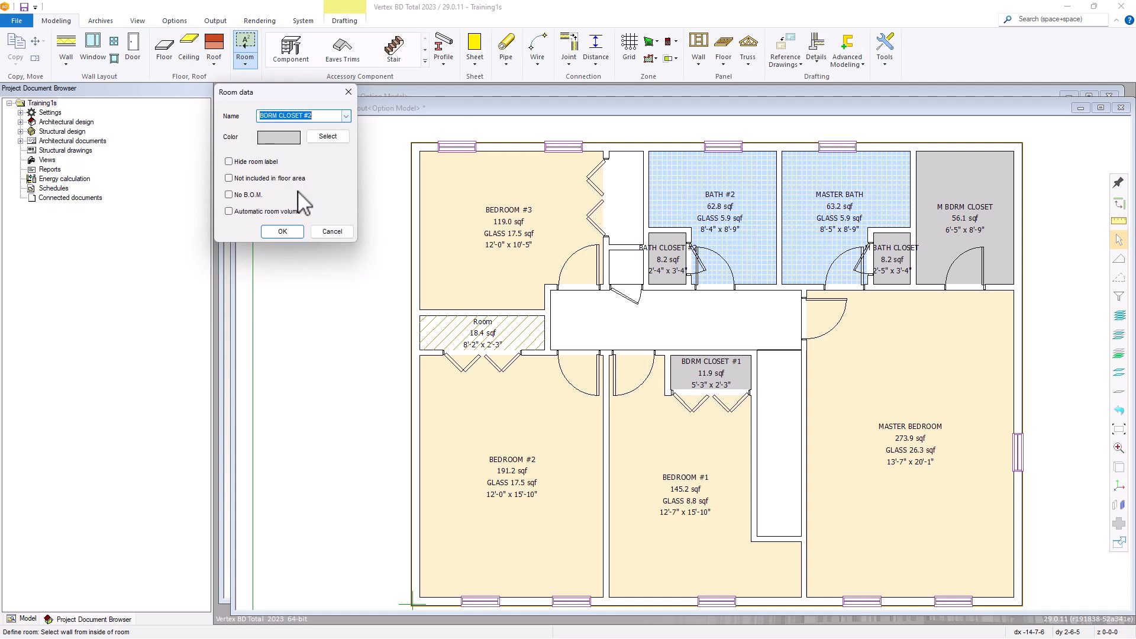
click(281, 232)
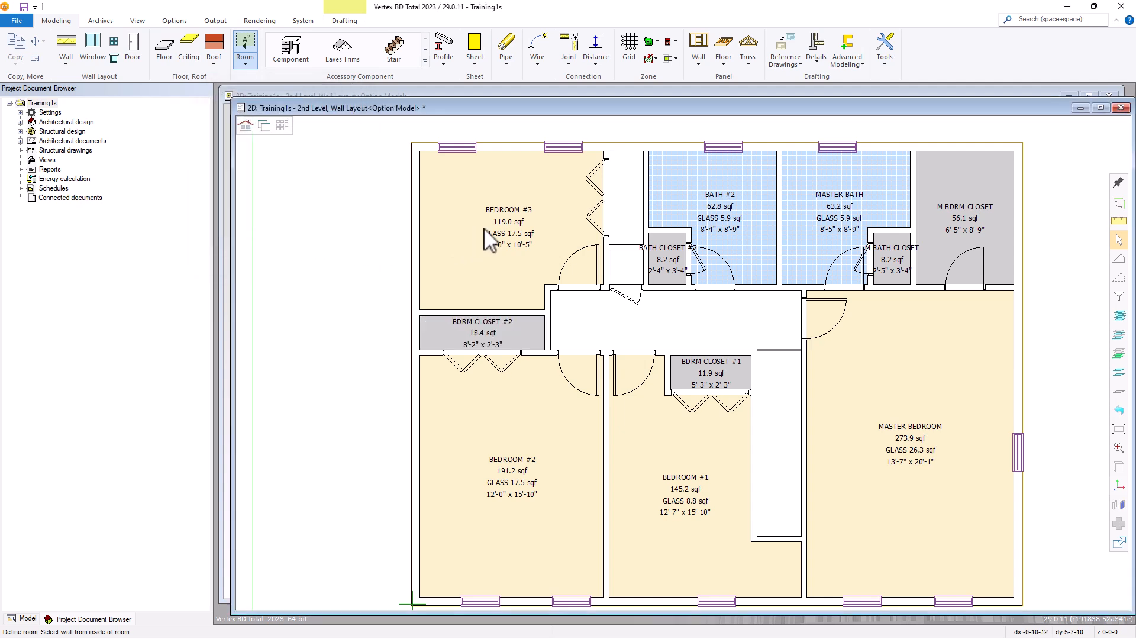
Define the narrow bifold-door enclosure between the third bedroom and the second bath as BEDROOM #3
click(641, 165)
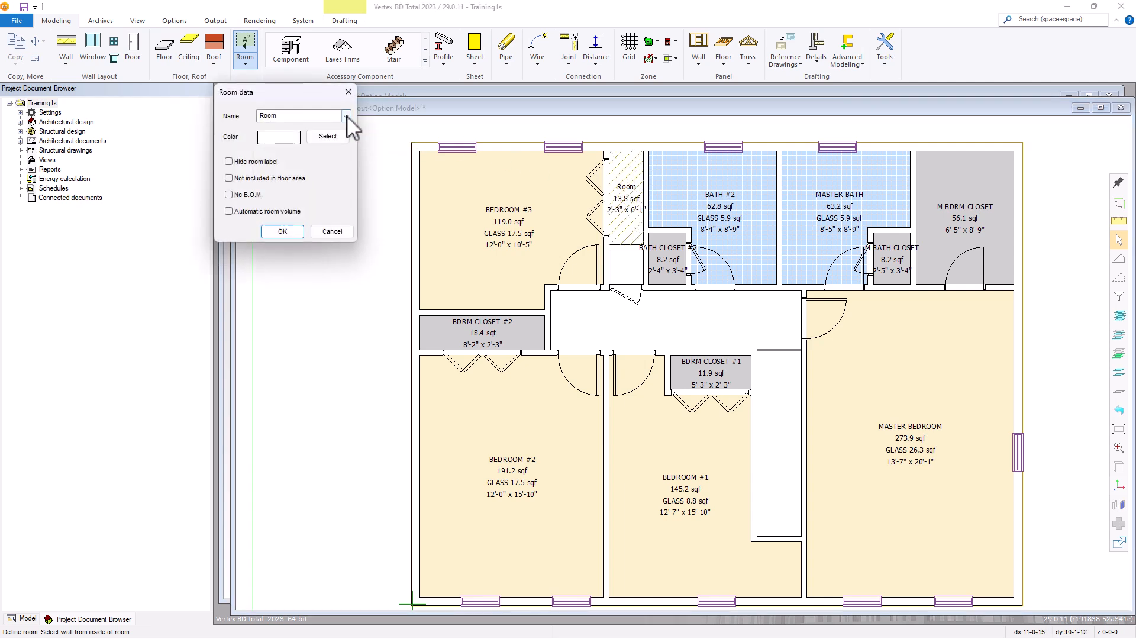
click(346, 116)
drag(346, 129, 343, 161)
click(275, 243)
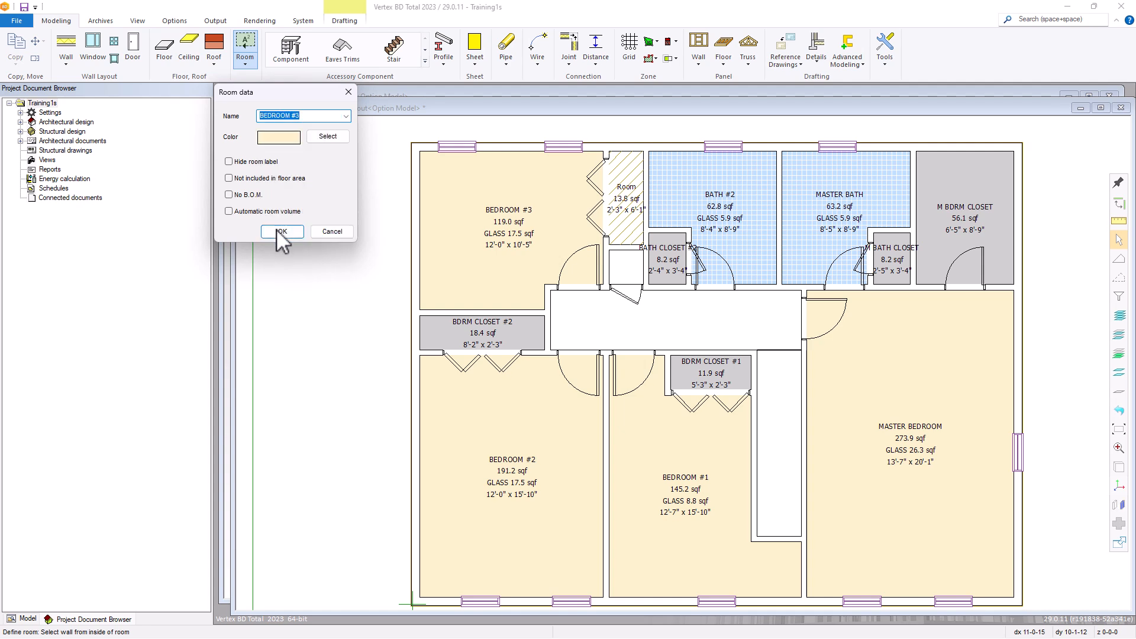
click(278, 232)
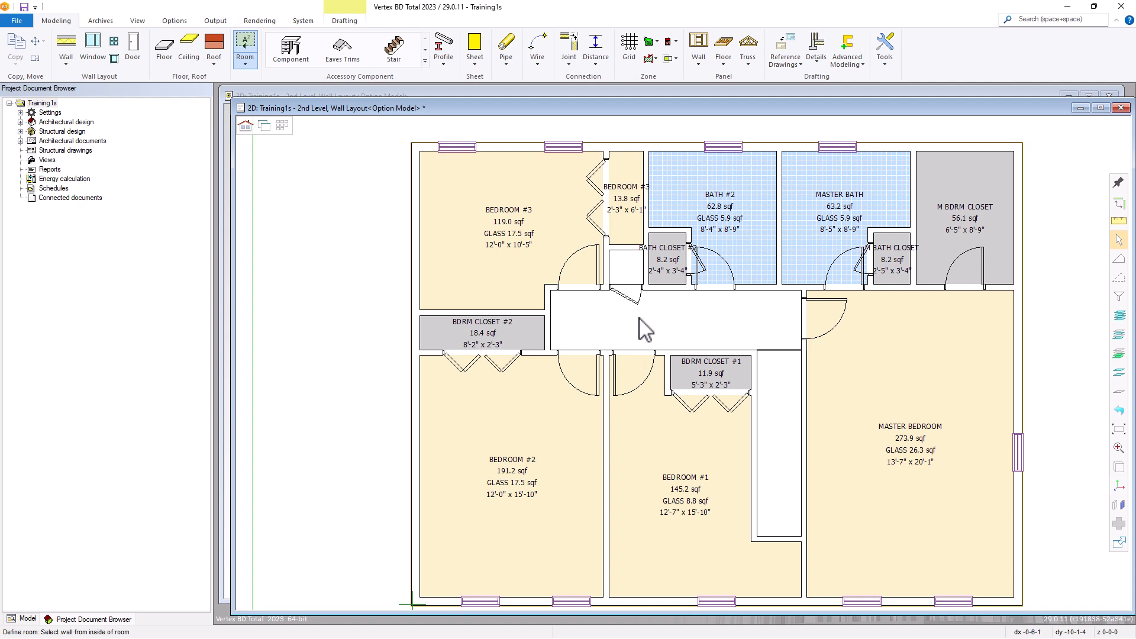
Define the central corridor connecting the bedrooms and baths as HALL #2
click(678, 305)
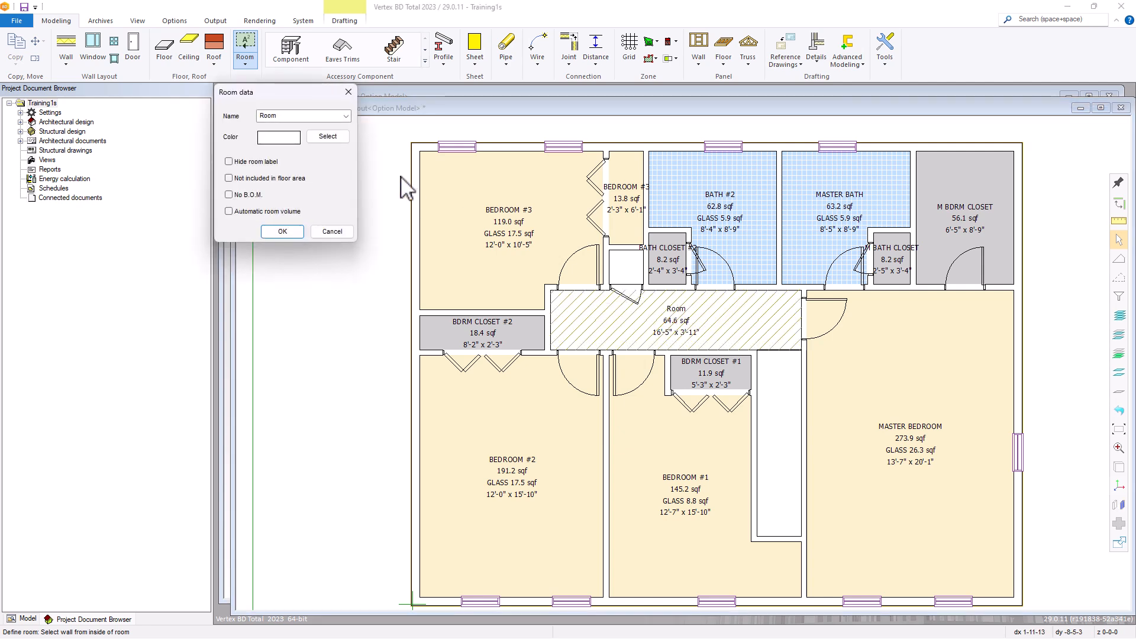
click(345, 117)
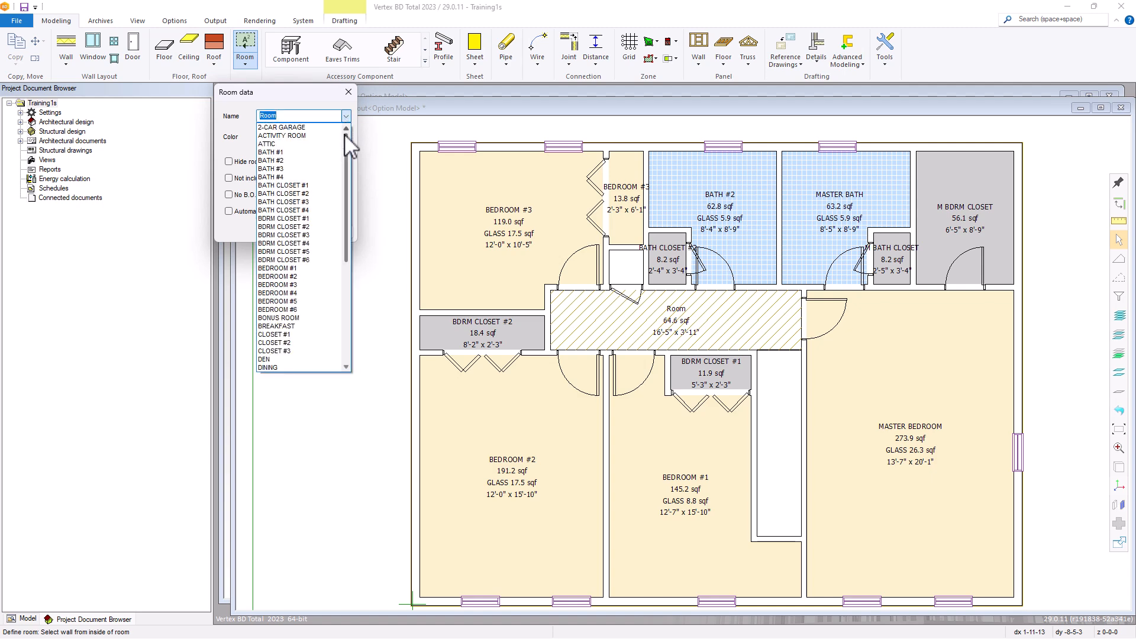
drag(344, 144, 338, 205)
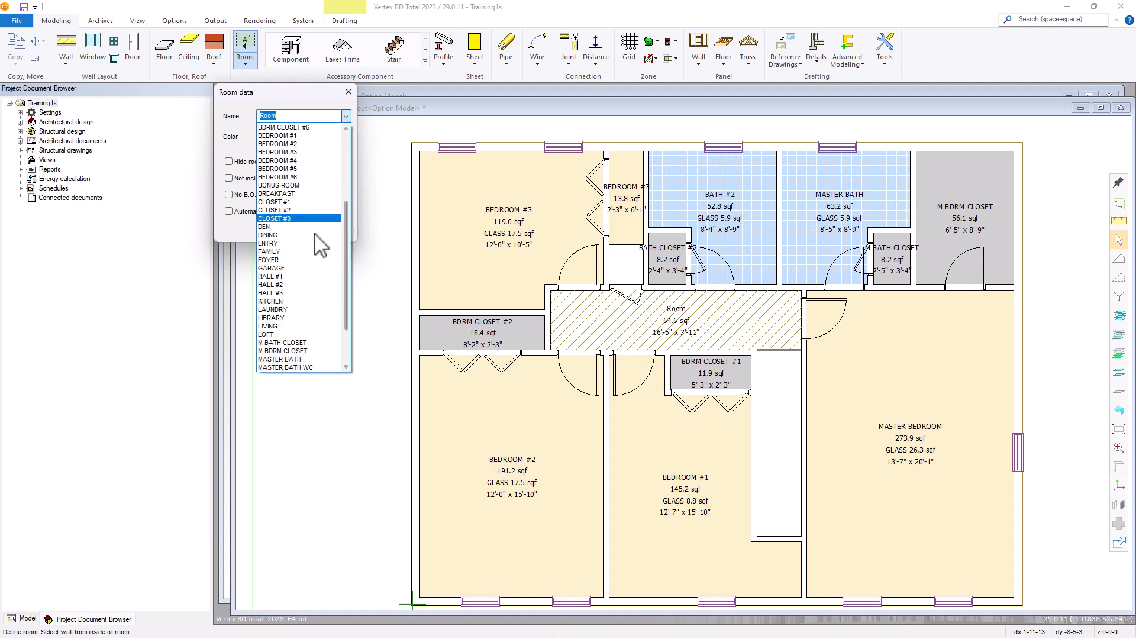
click(272, 286)
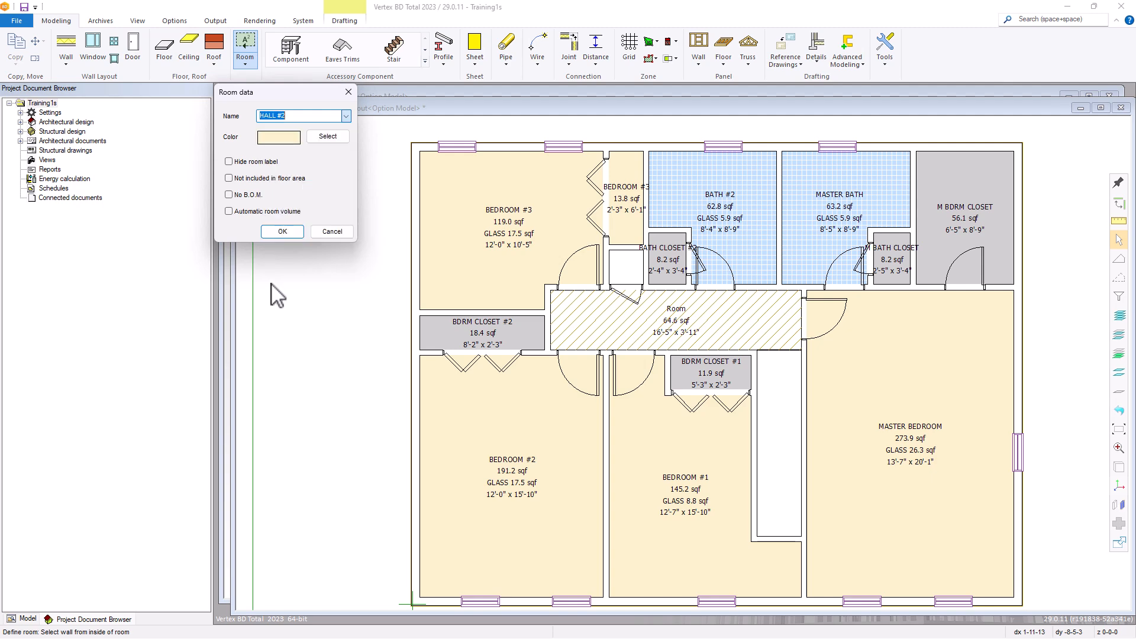
click(282, 232)
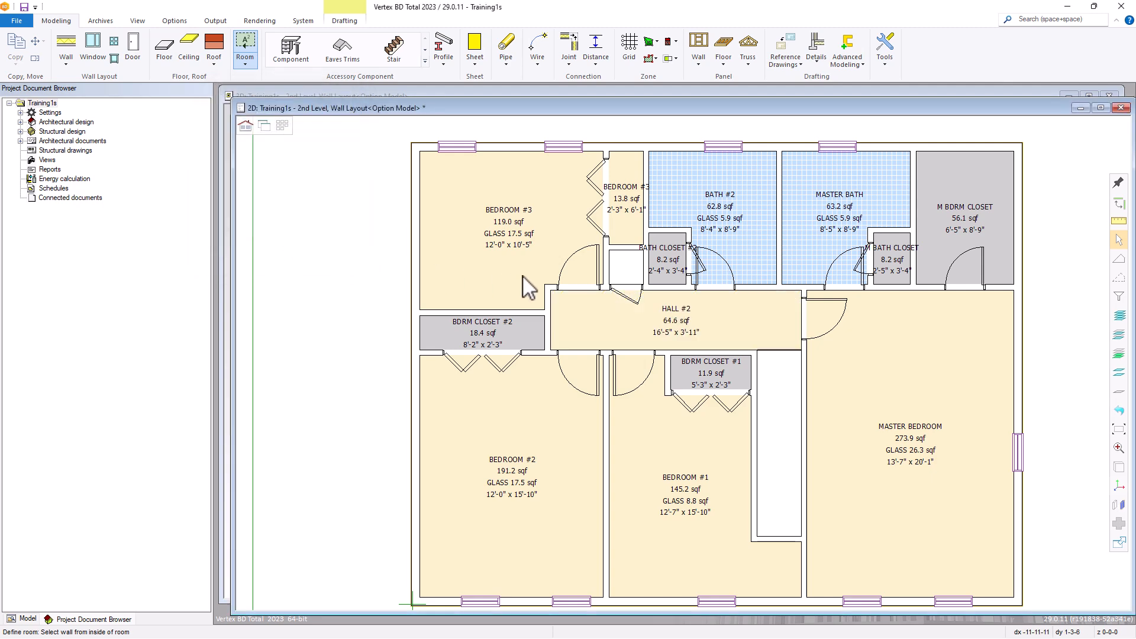
Define the small enclosure above the hall, beside the second bath's closet, as CLOSET #2 and end room definition
click(623, 251)
click(345, 116)
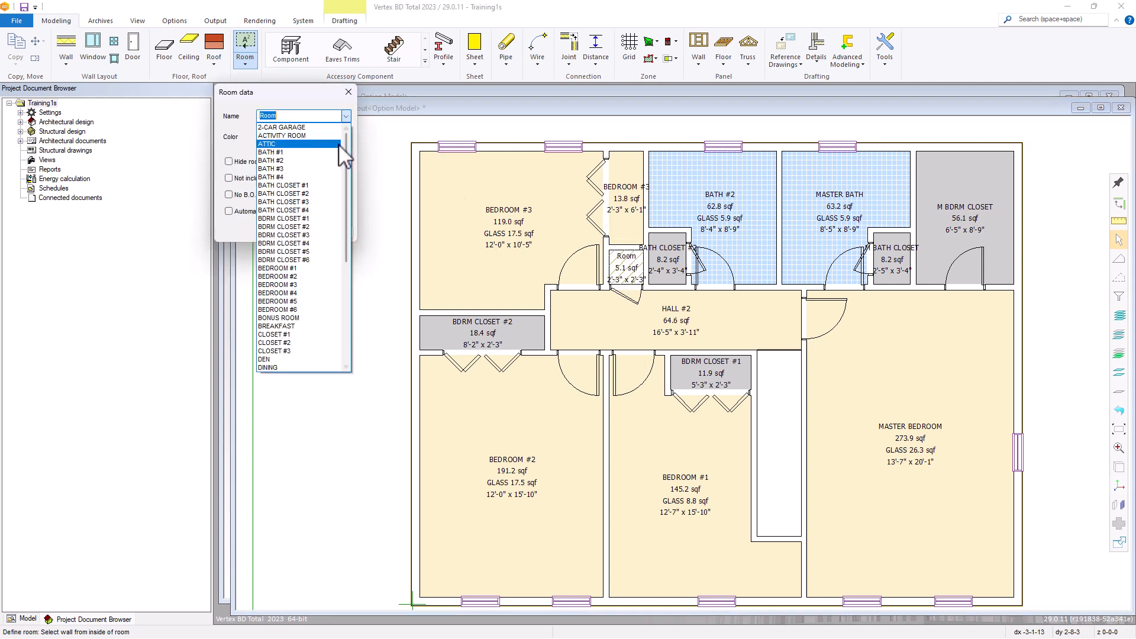
drag(345, 154, 345, 208)
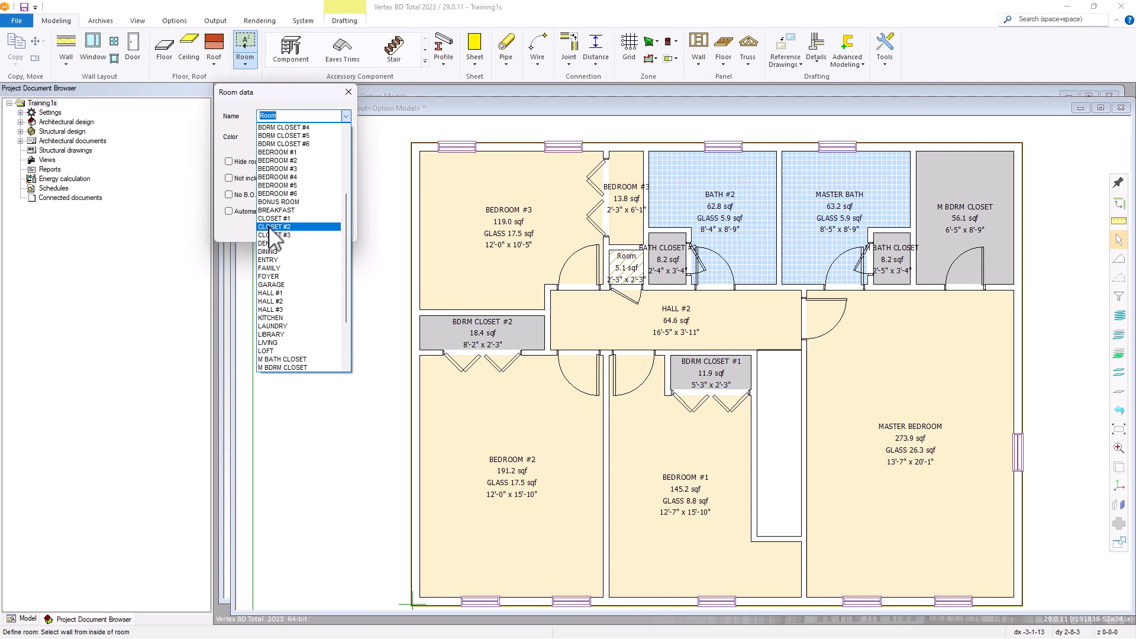
click(269, 227)
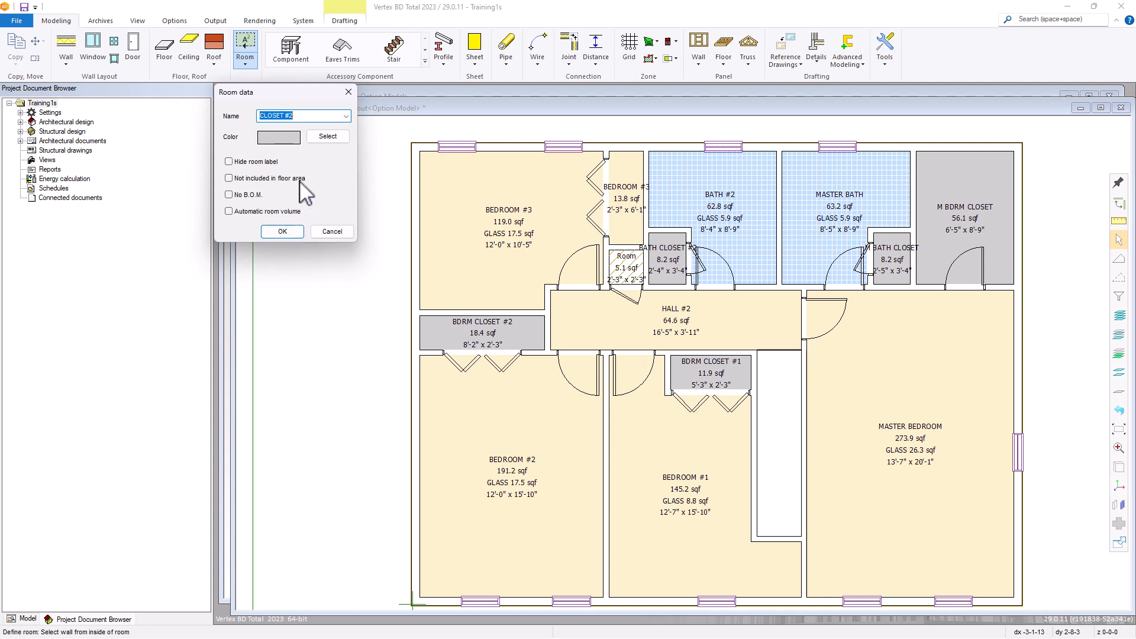
click(278, 229)
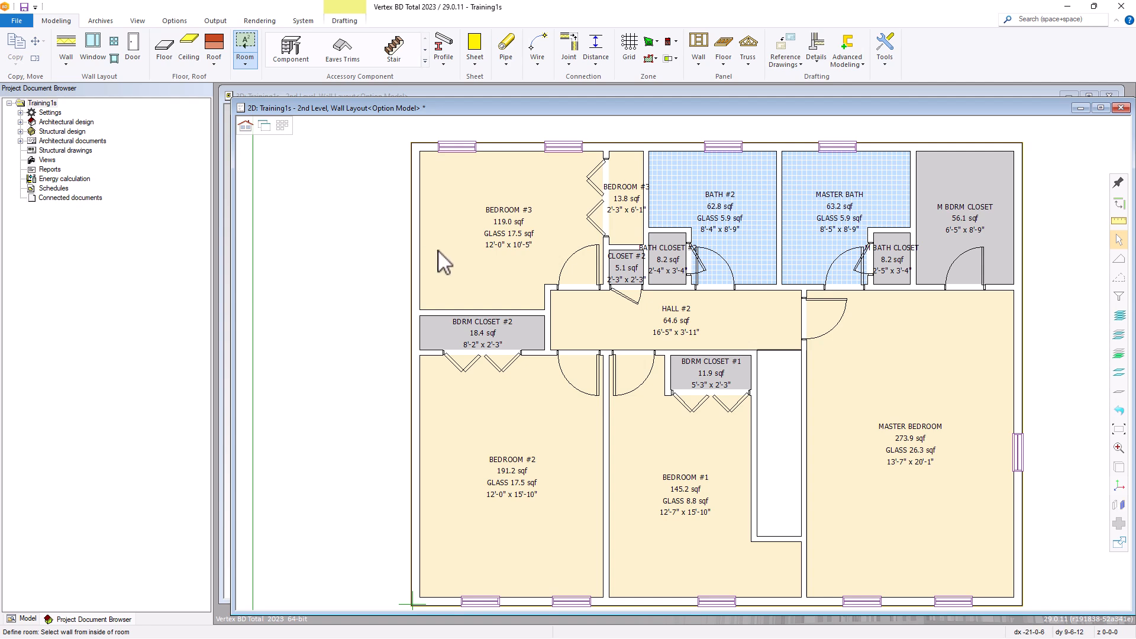
key(Escape)
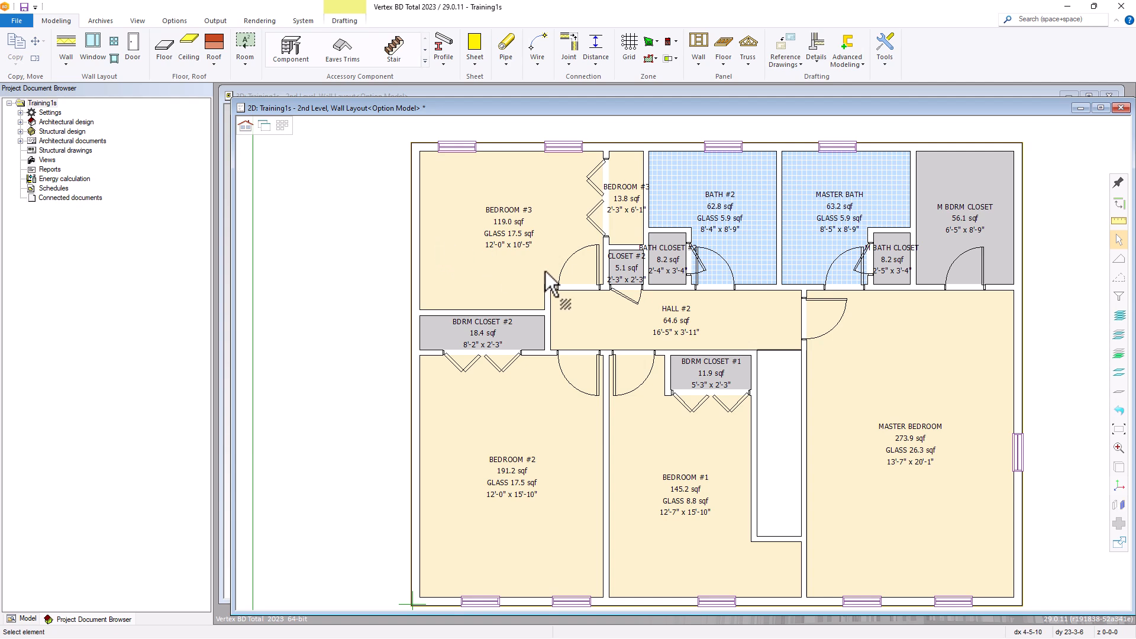
Restore the hidden dimensions, fixtures and wall details in the 2nd level floor plan, and save the drawing
click(1119, 411)
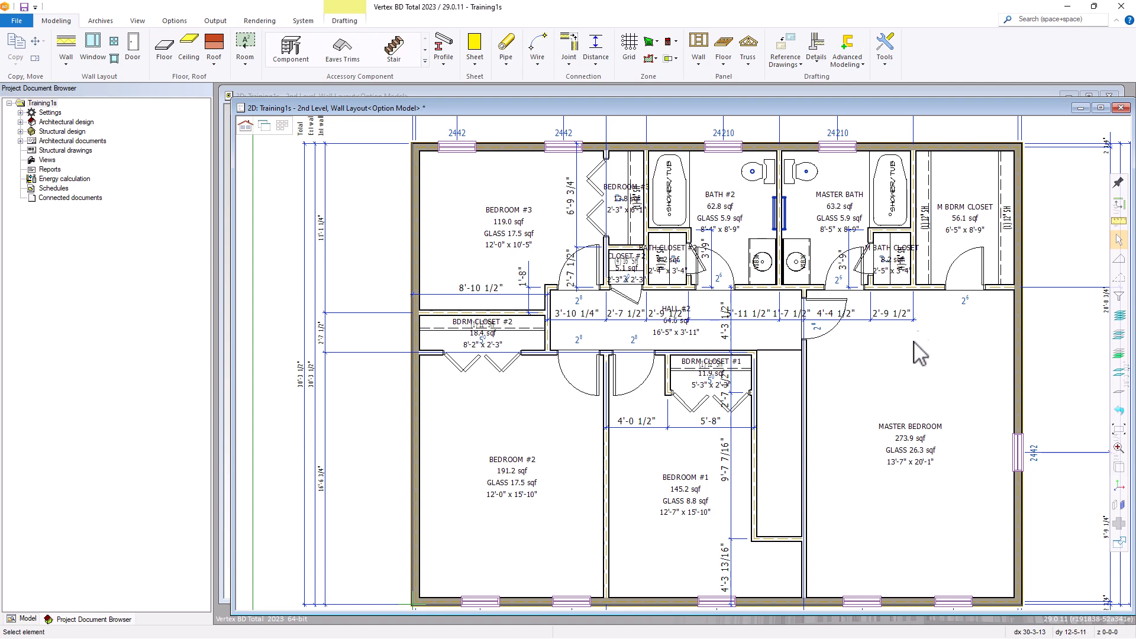
middle_click(861, 224)
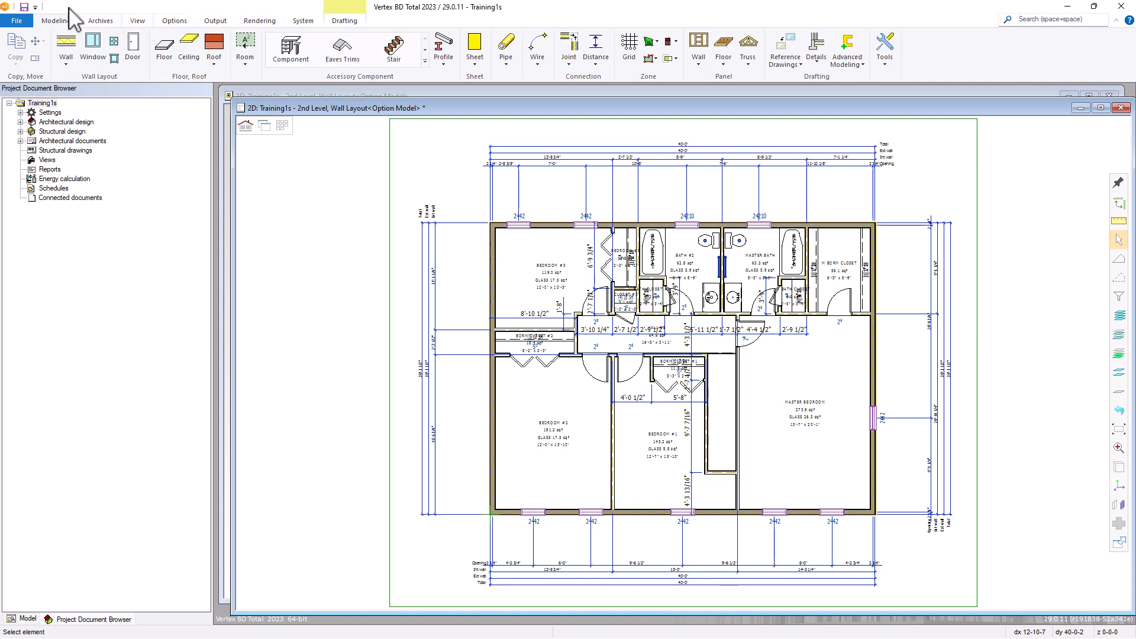
click(24, 7)
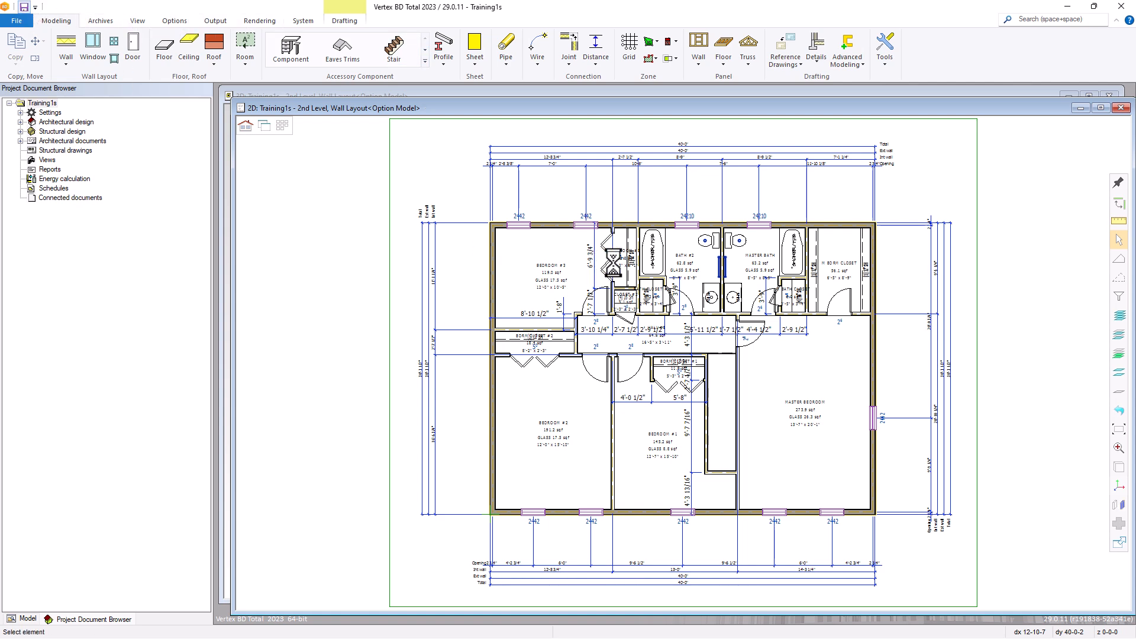